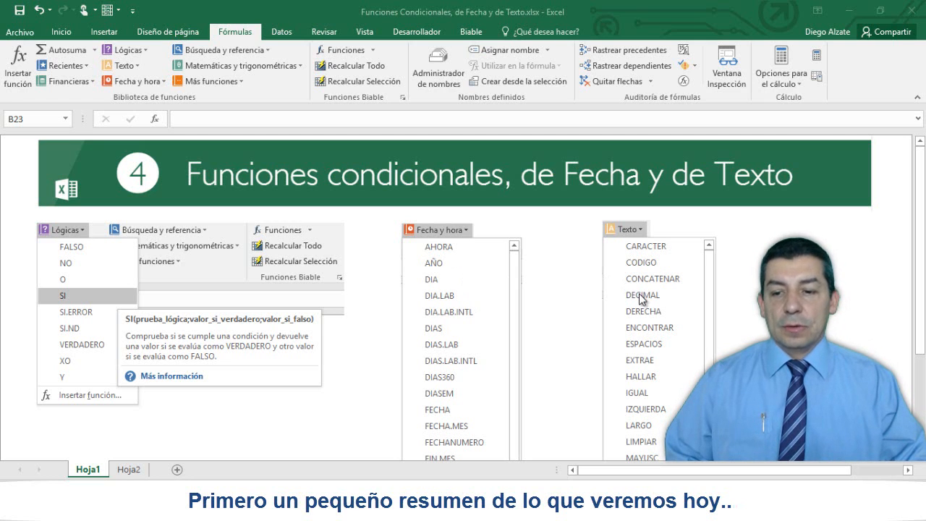
# Step: Look over the sales data on Hoja2 and the Balance General in Estados Financieros Resumidos, returning to Hoja1 of the first workbook
pyautogui.click(101, 434)
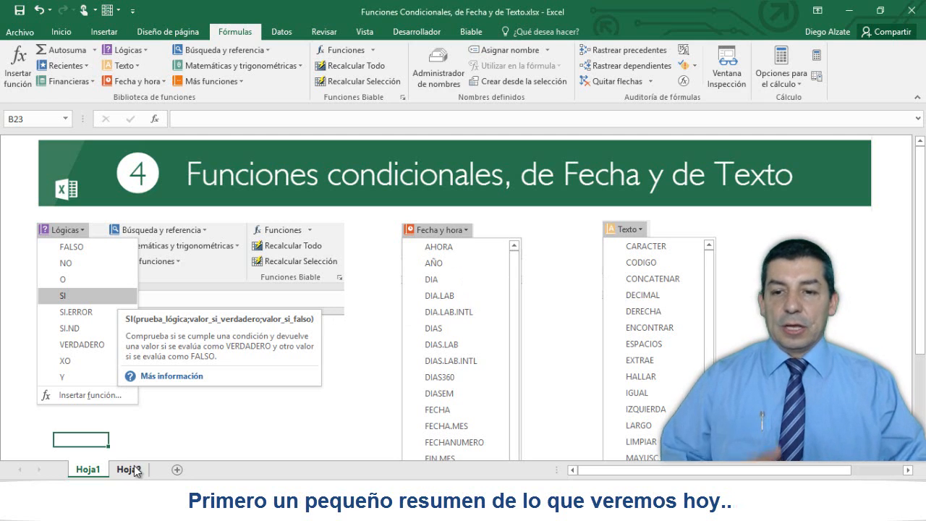
pyautogui.click(133, 470)
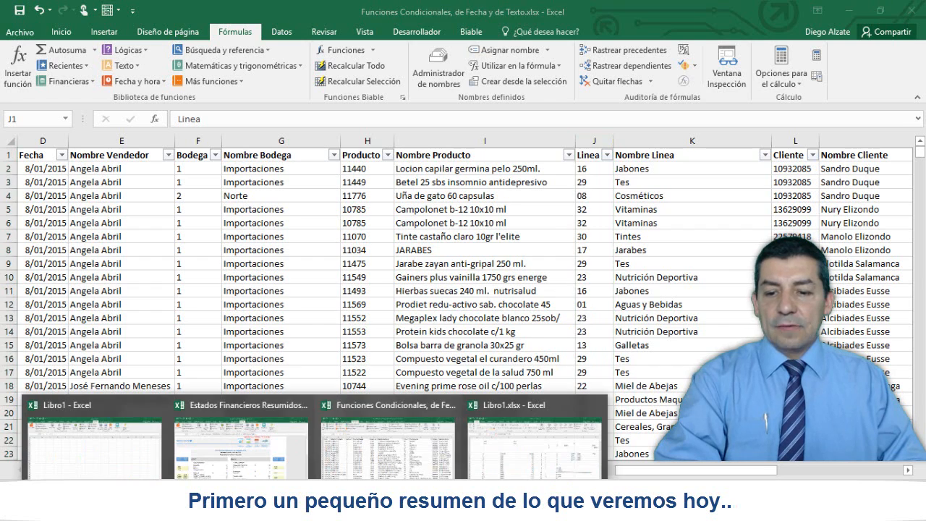
pyautogui.click(279, 445)
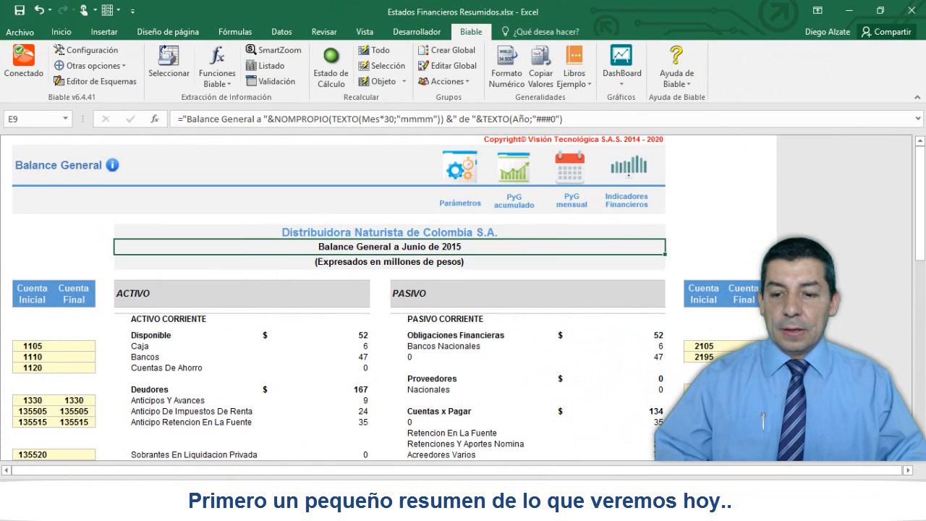
pyautogui.moveTo(314, 510)
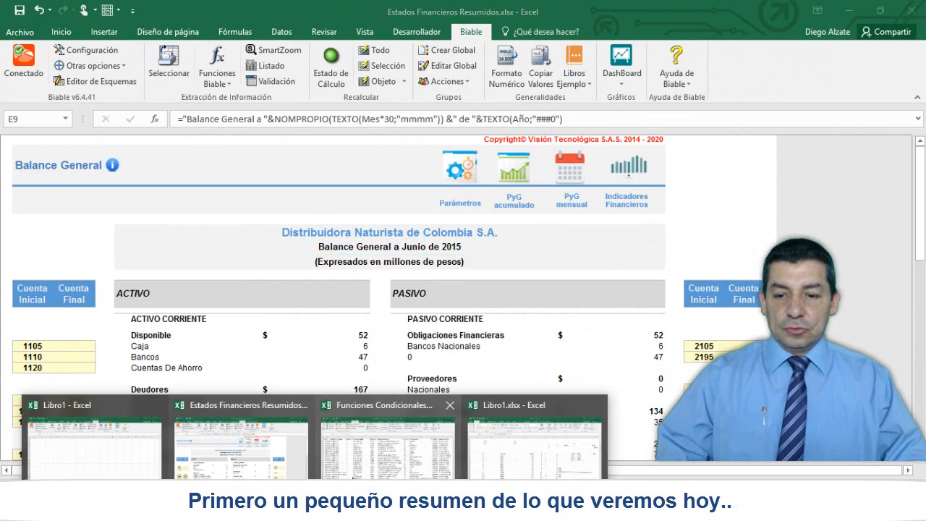
pyautogui.click(371, 441)
pyautogui.click(76, 471)
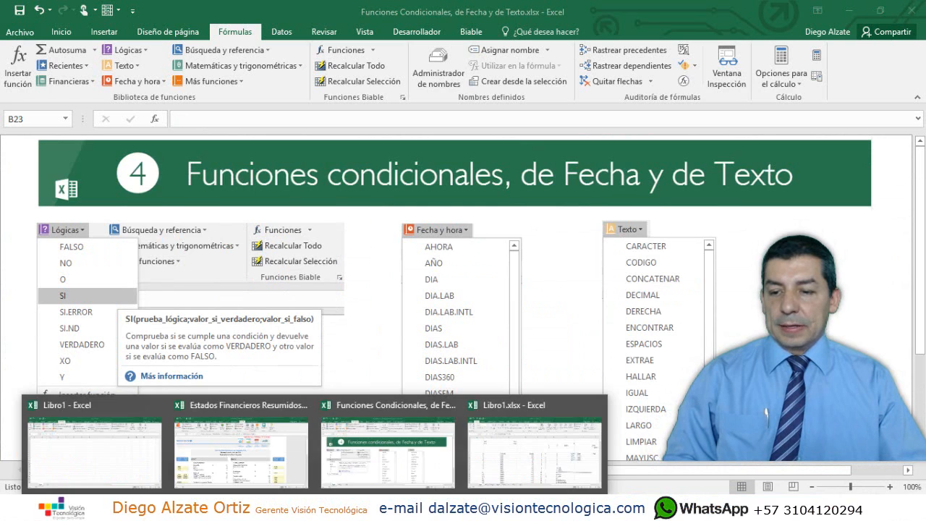
# Step: Switch to the blank workbook Libro1 and look at the available logical functions, including SI
pyautogui.click(55, 435)
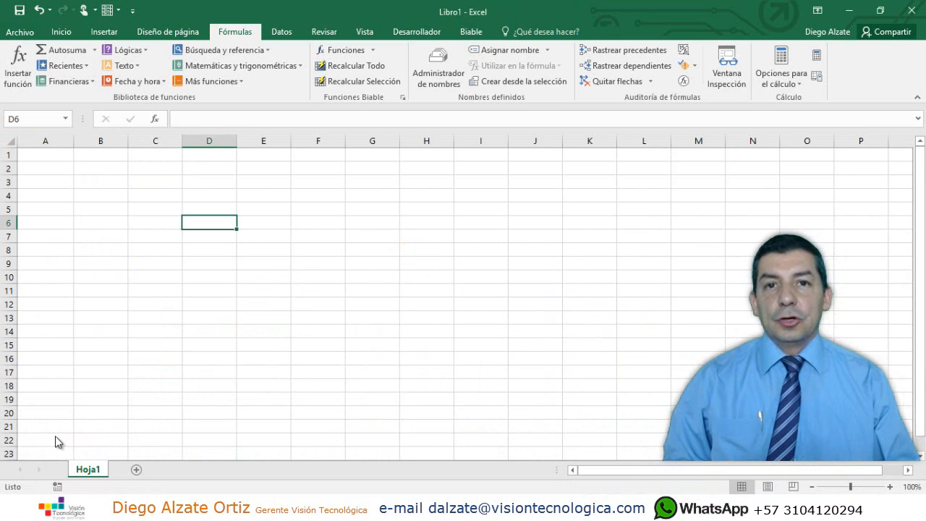
pyautogui.click(144, 51)
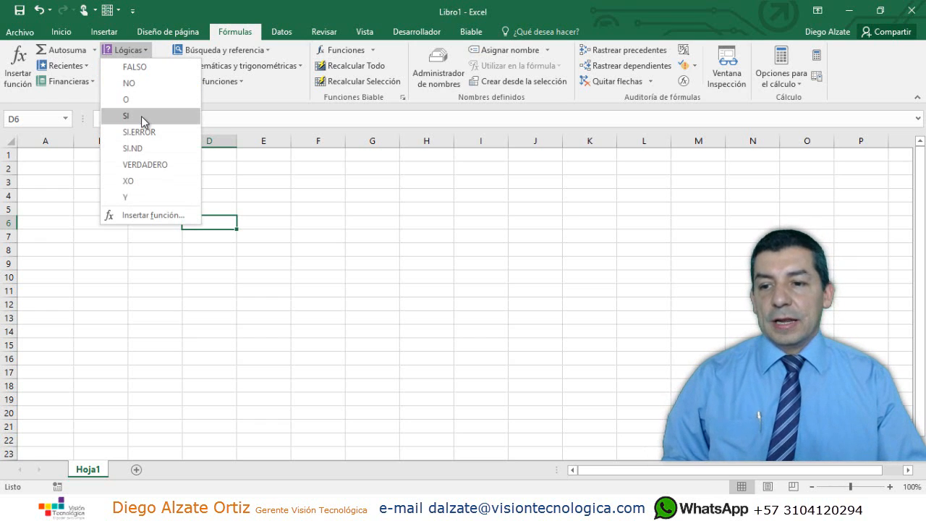
pyautogui.click(188, 270)
# Step: Start an SI formula in cell D6 and open its function arguments
pyautogui.write('=')
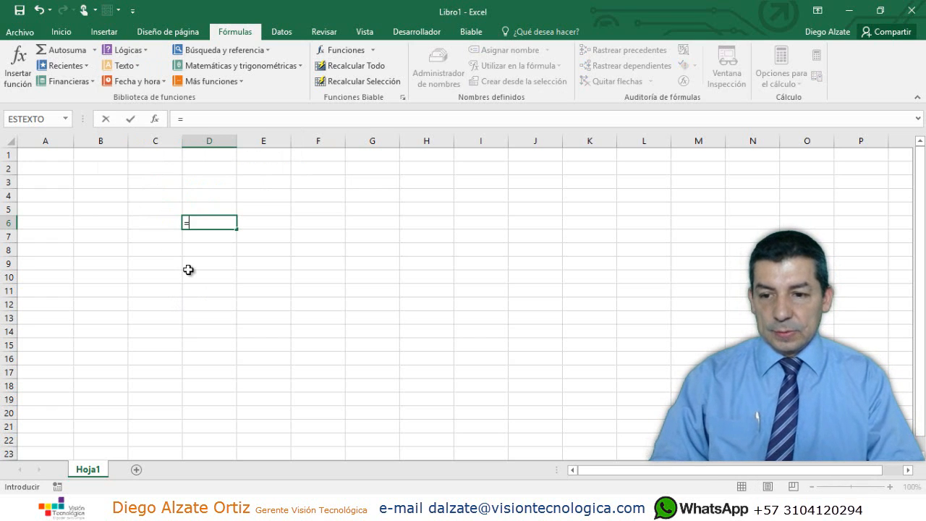
pyautogui.write('Si')
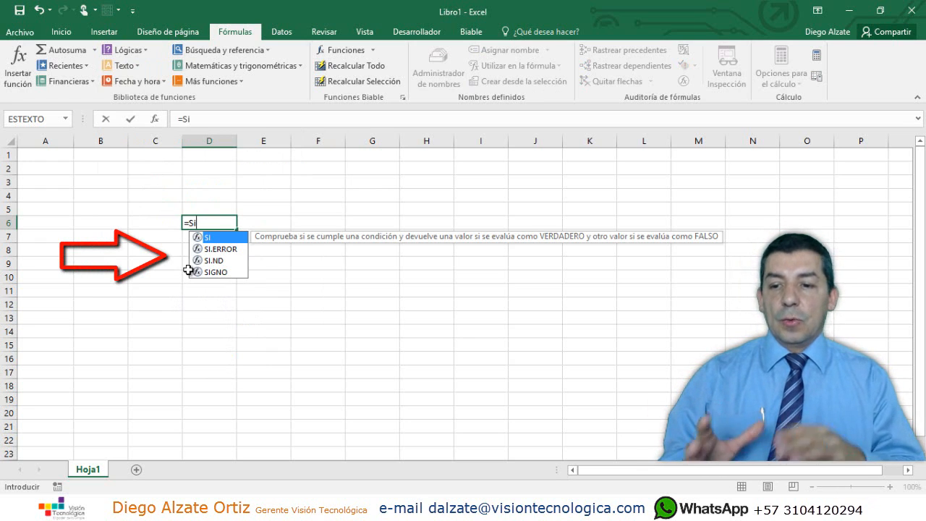
pyautogui.write('(')
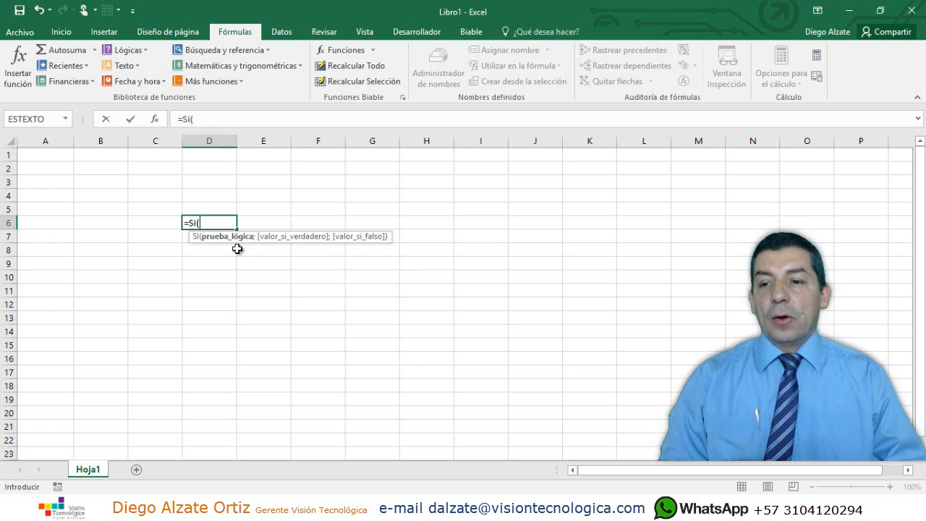
pyautogui.click(155, 120)
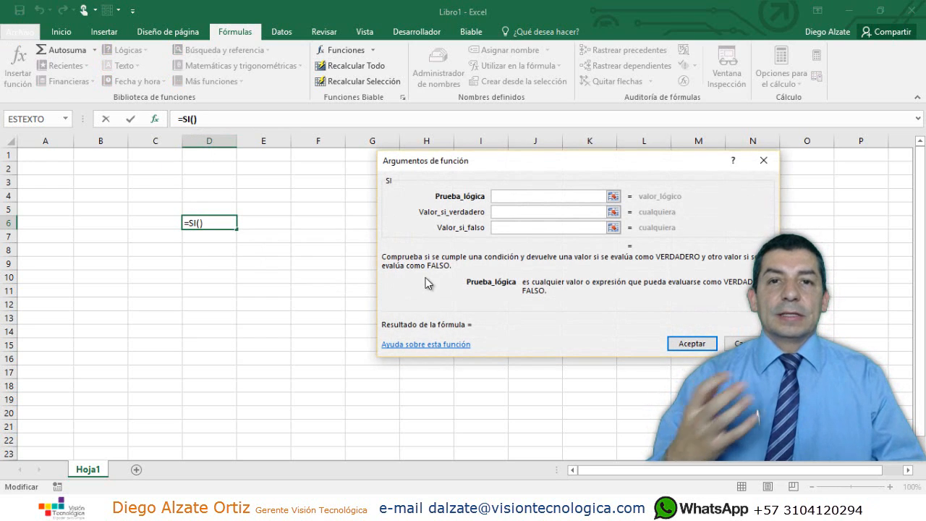
# Step: Set the logical test of the SI function to F1=F2
pyautogui.click(514, 211)
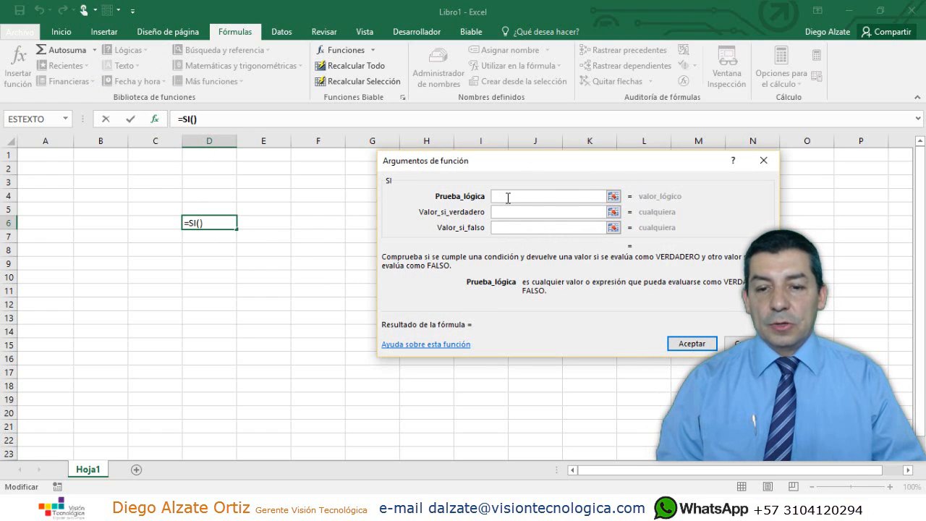
pyautogui.click(315, 155)
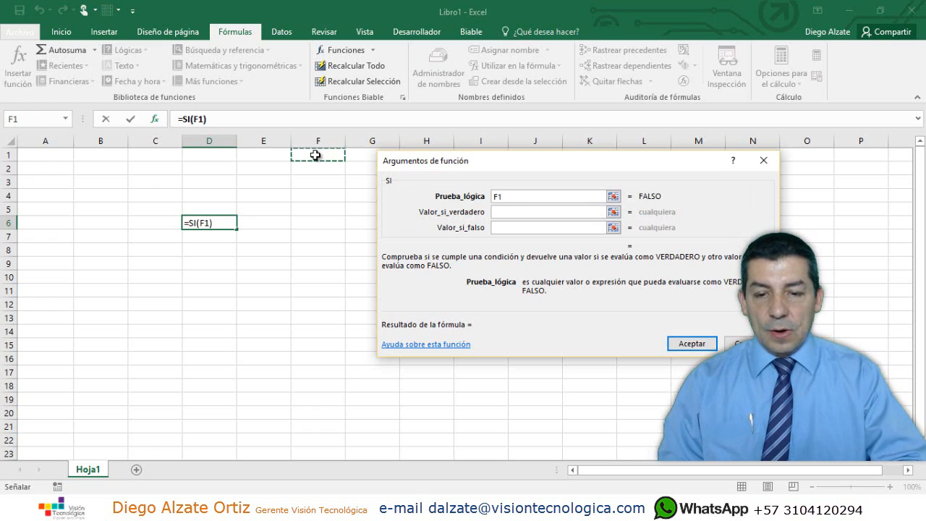
pyautogui.write('+')
pyautogui.press('BackSpace')
pyautogui.write('=')
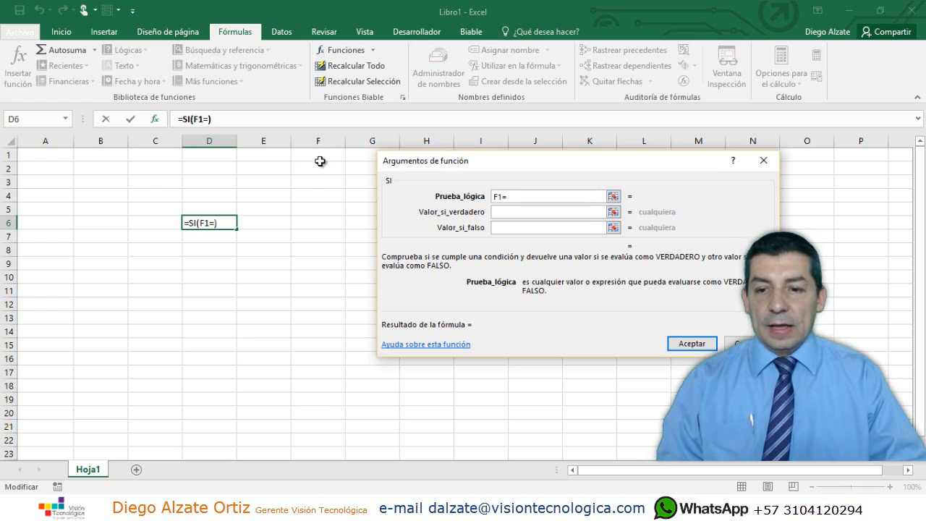
pyautogui.click(322, 171)
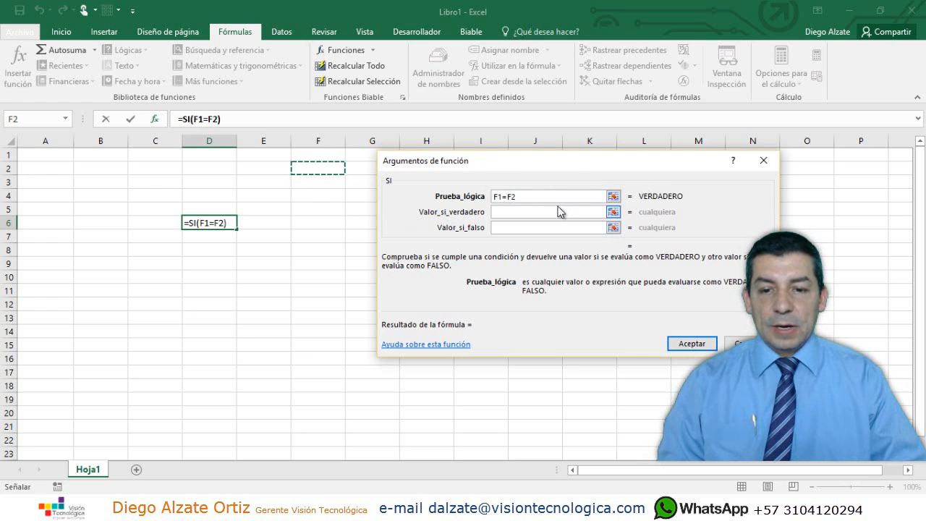
# Step: Set the SI function's value if true to "Si" and its value if false to "No"
pyautogui.click(546, 212)
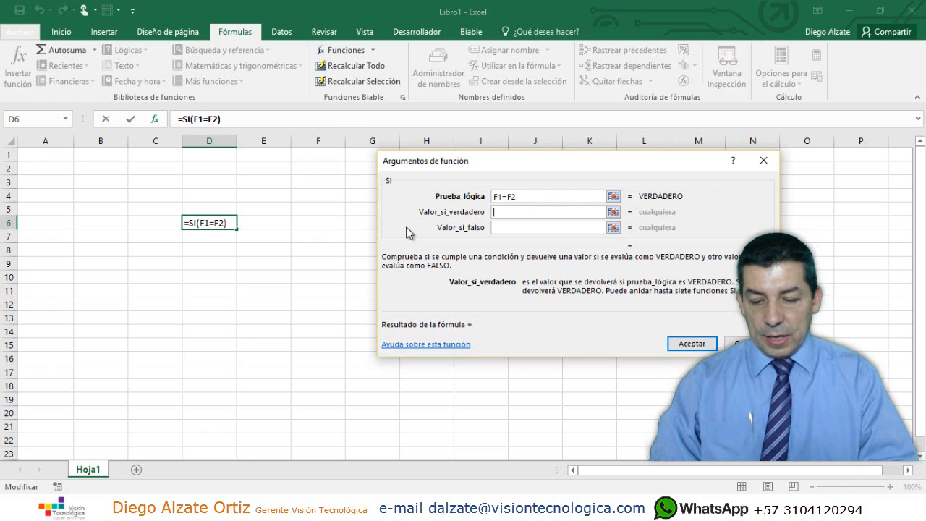
pyautogui.write('Si')
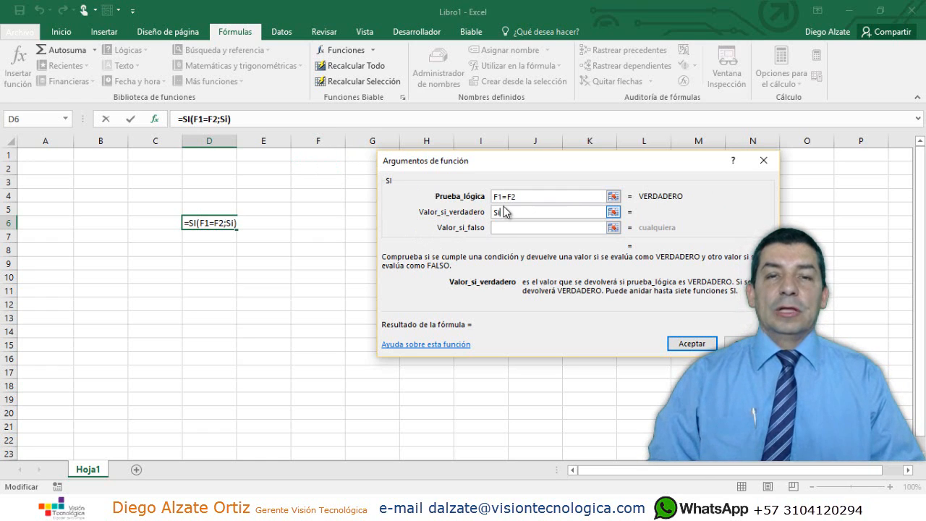
pyautogui.click(525, 226)
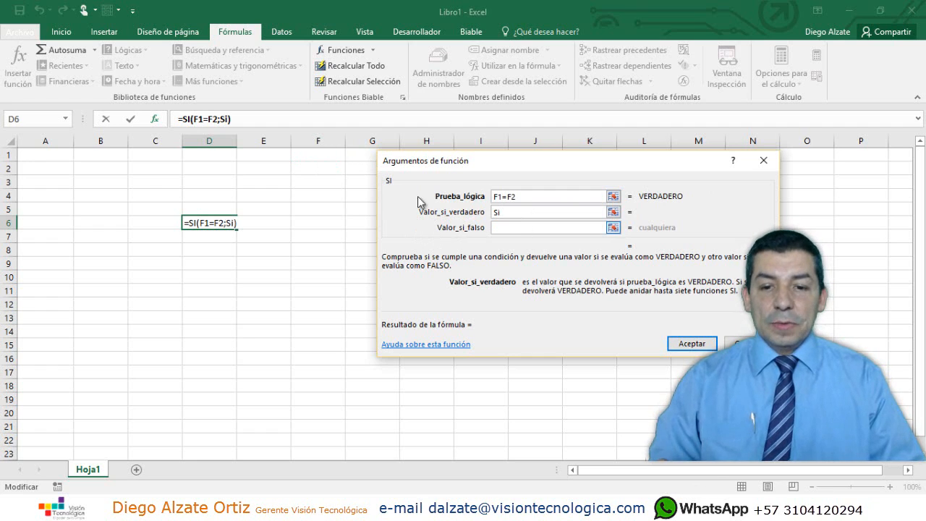
pyautogui.click(506, 227)
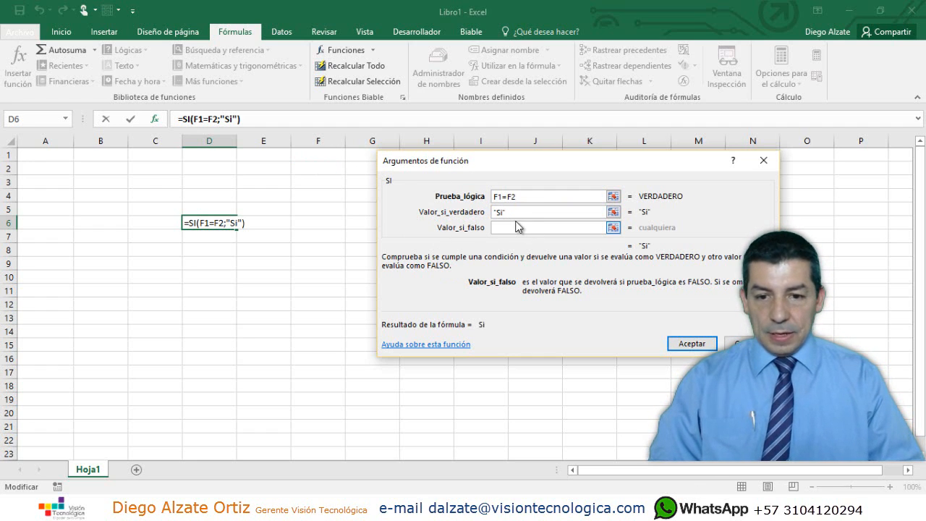
pyautogui.write('No')
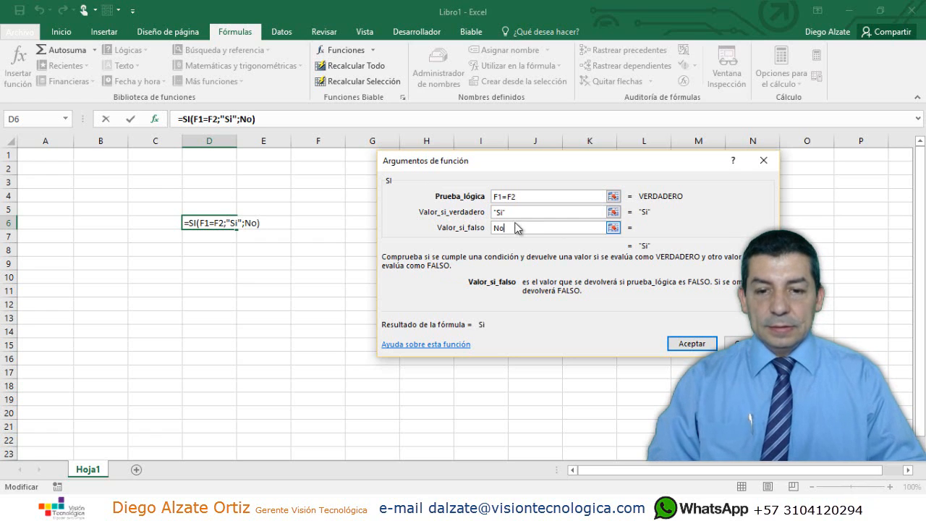
# Step: Accept the SI function arguments to enter the formula in D6, and clear the cell
pyautogui.click(519, 210)
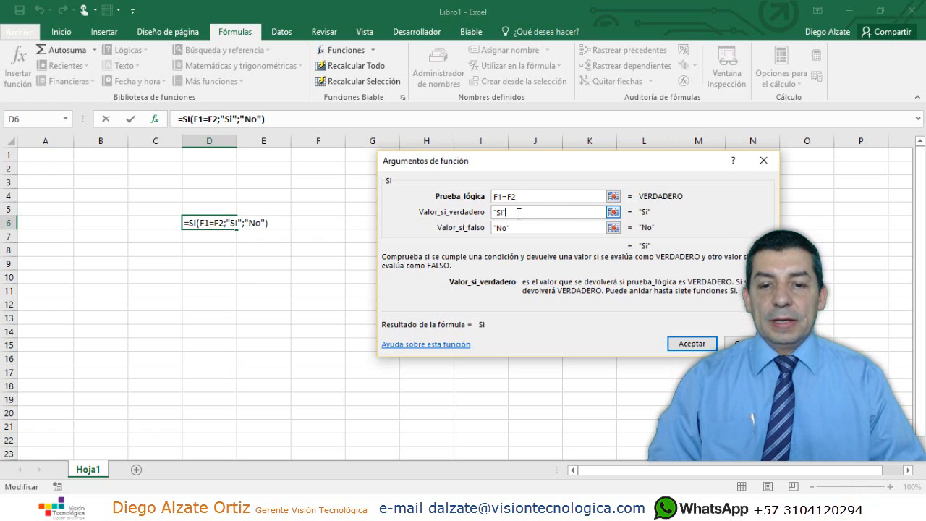
pyautogui.click(522, 229)
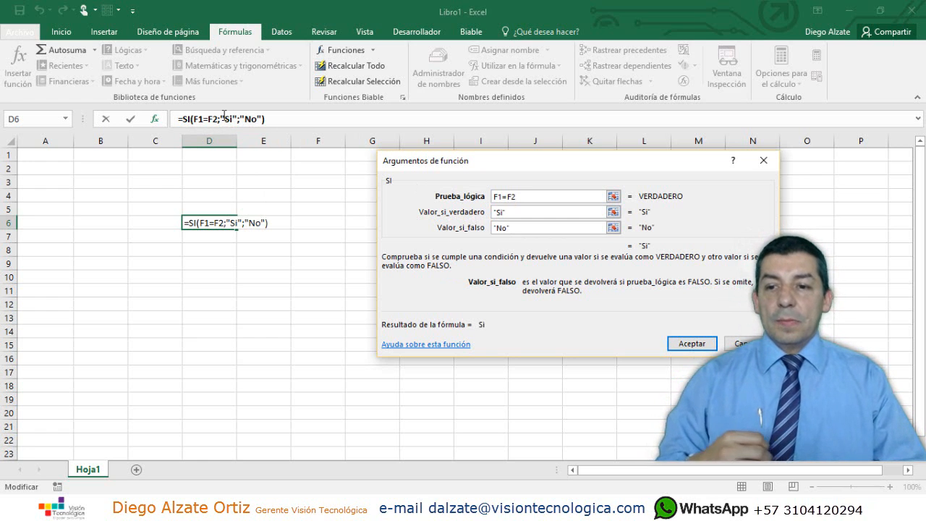
pyautogui.click(698, 338)
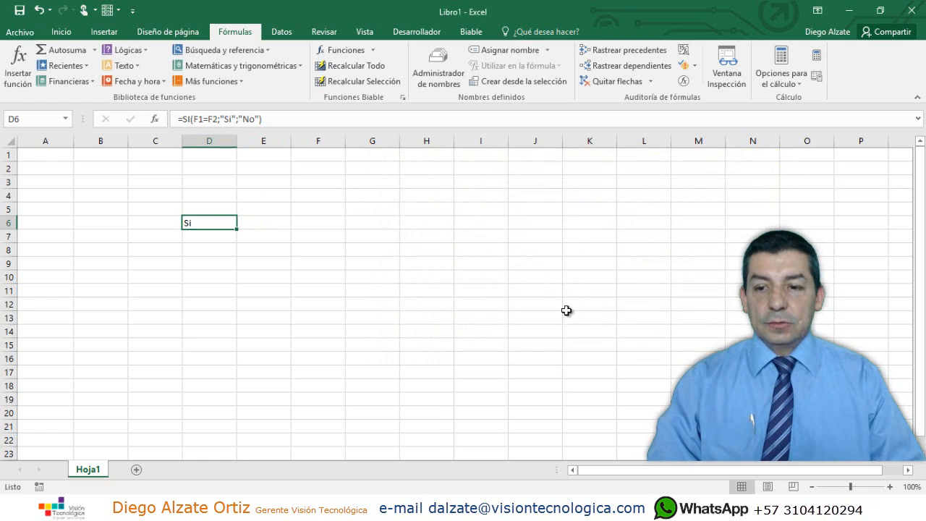
pyautogui.press('Delete')
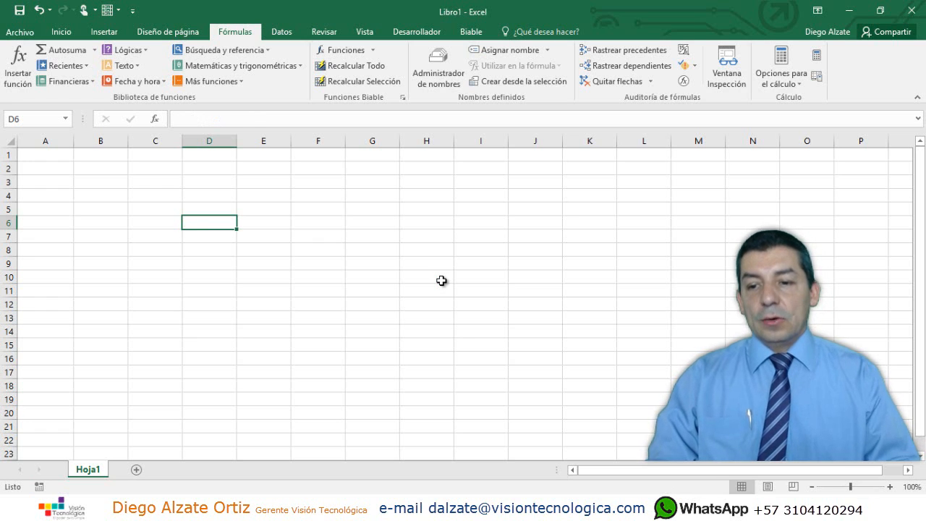
# Step: List the comparison operators =, > and < as text in cells F3 to F5
pyautogui.click(316, 183)
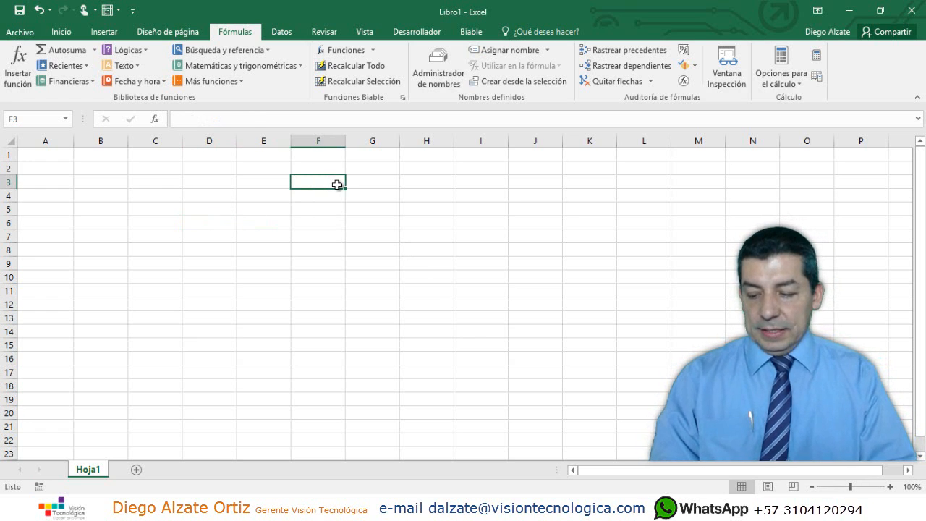
pyautogui.write('=')
pyautogui.press('BackSpace')
pyautogui.write('=')
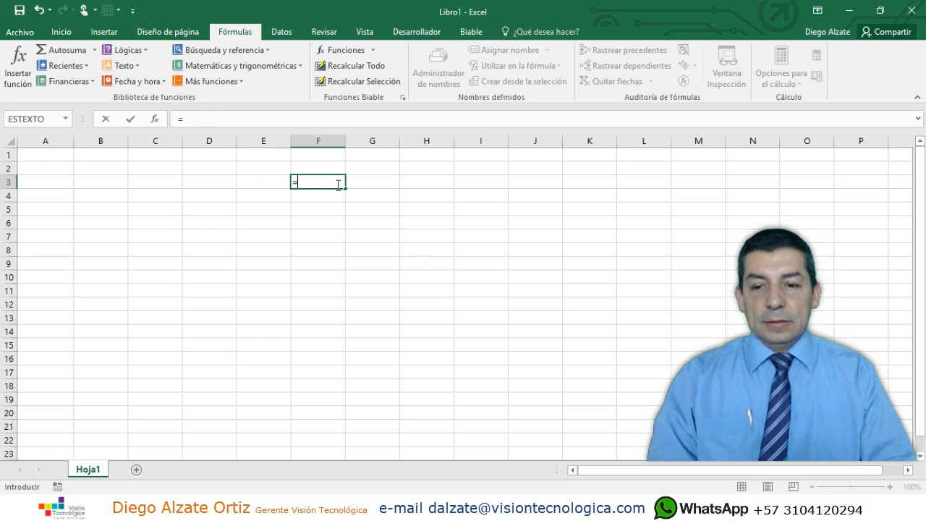
pyautogui.press('Return')
pyautogui.write('>')
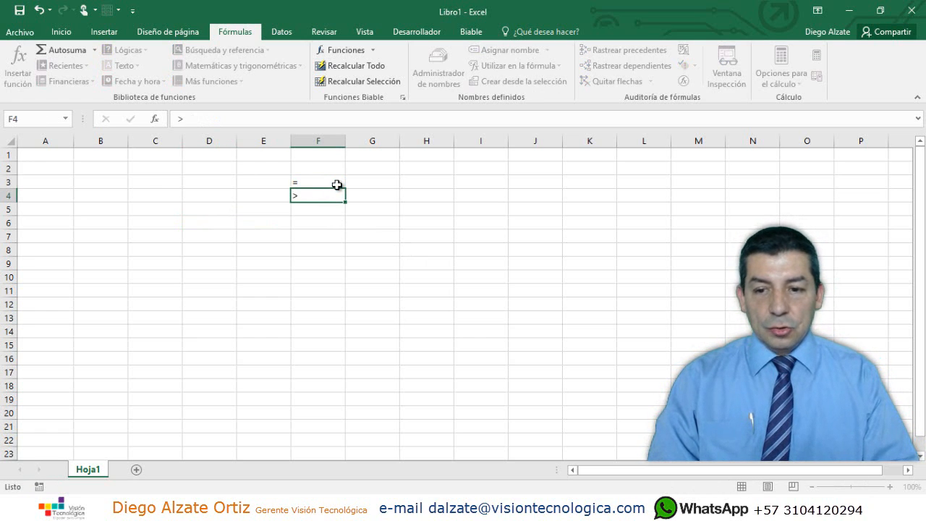
pyautogui.press('Return')
pyautogui.write('<')
pyautogui.press('Return')
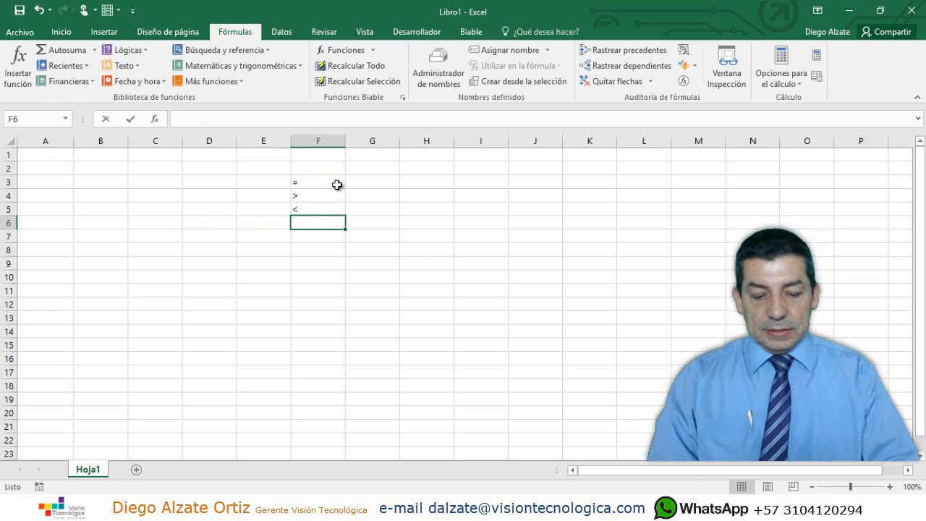
# Step: Continue the operator list with >=, <= and <> in cells F6 to F8
pyautogui.write('>+')
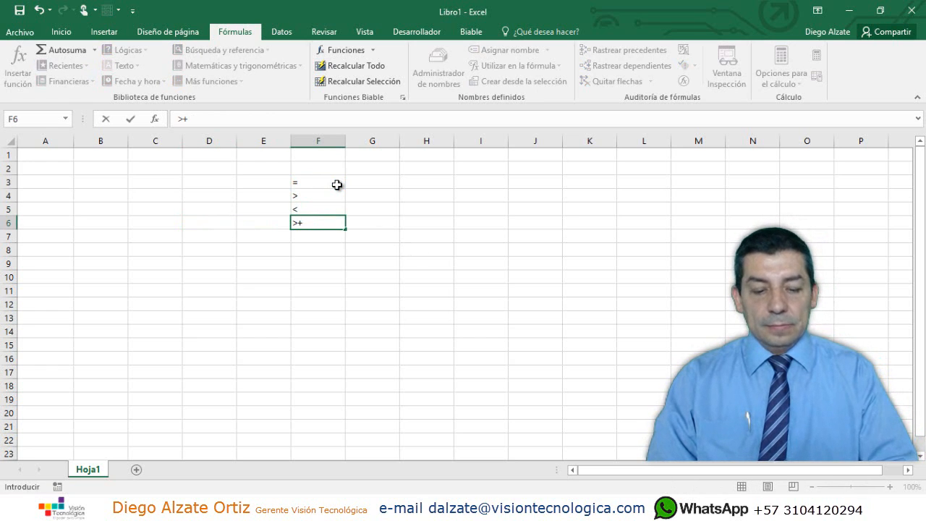
pyautogui.press('BackSpace')
pyautogui.write('=')
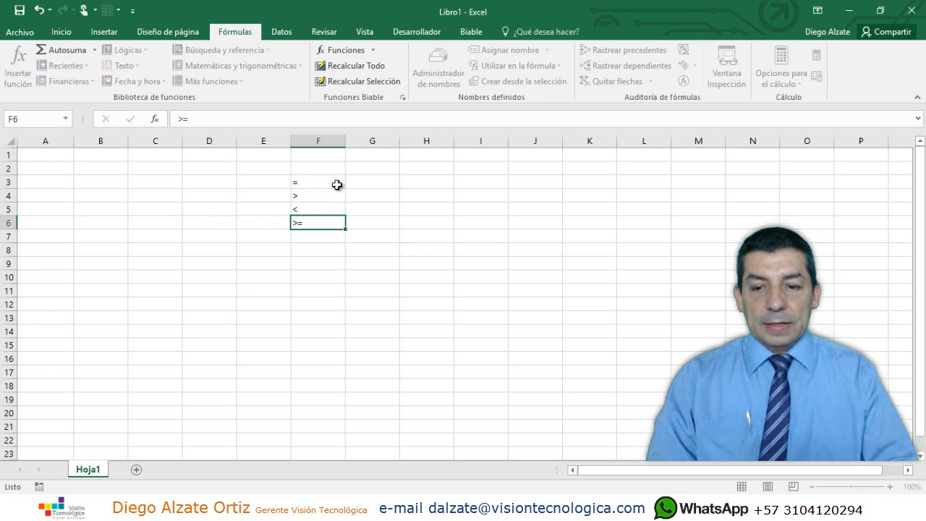
pyautogui.press('Return')
pyautogui.write('<')
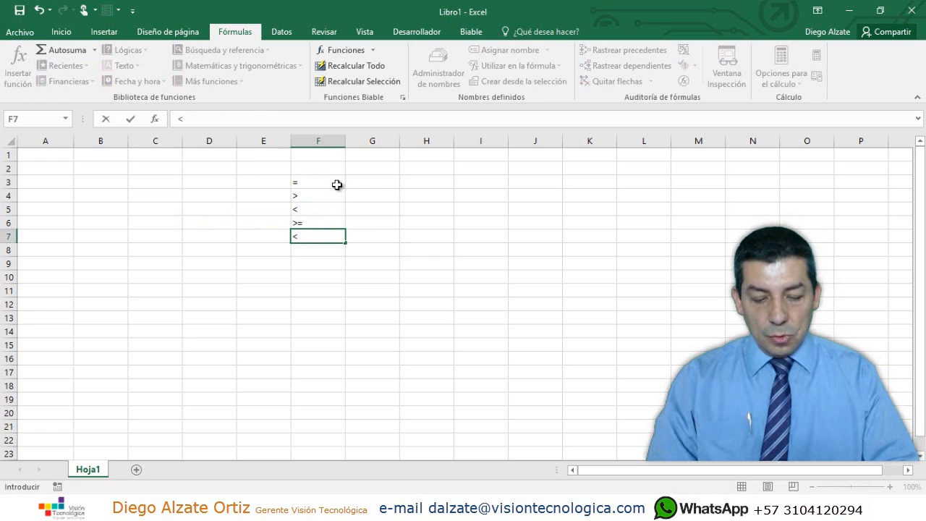
pyautogui.write('=')
pyautogui.press('Return')
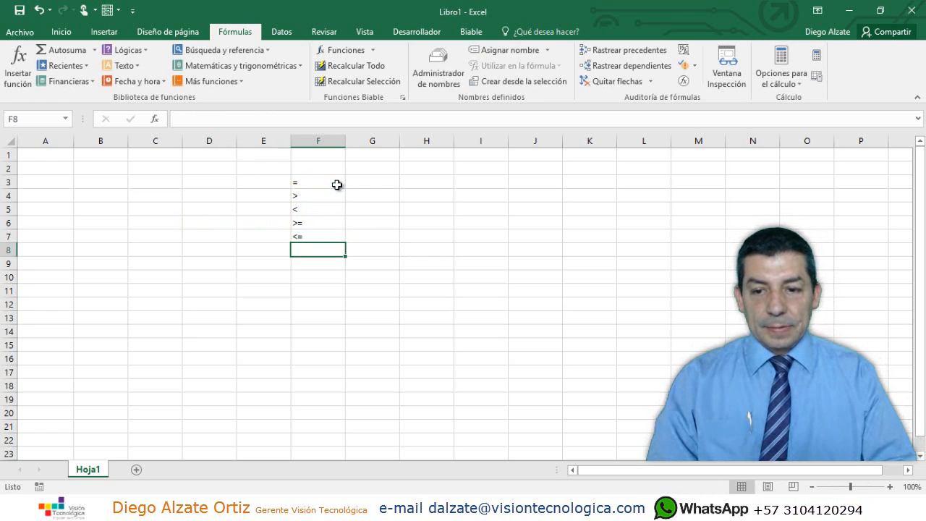
pyautogui.write('<>')
pyautogui.press('Return')
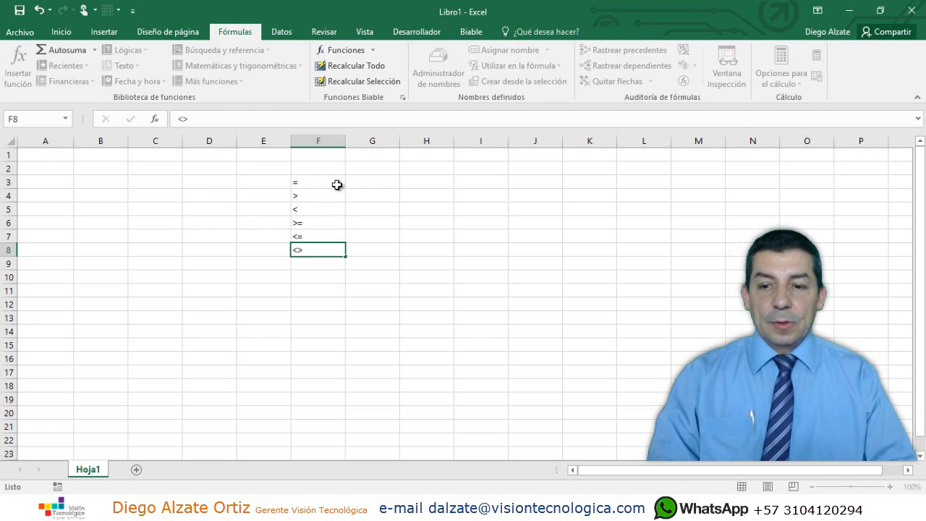
# Step: Clear the list of comparison operators from the range F3:F9
pyautogui.moveTo(336, 185); pyautogui.dragTo(336, 258)
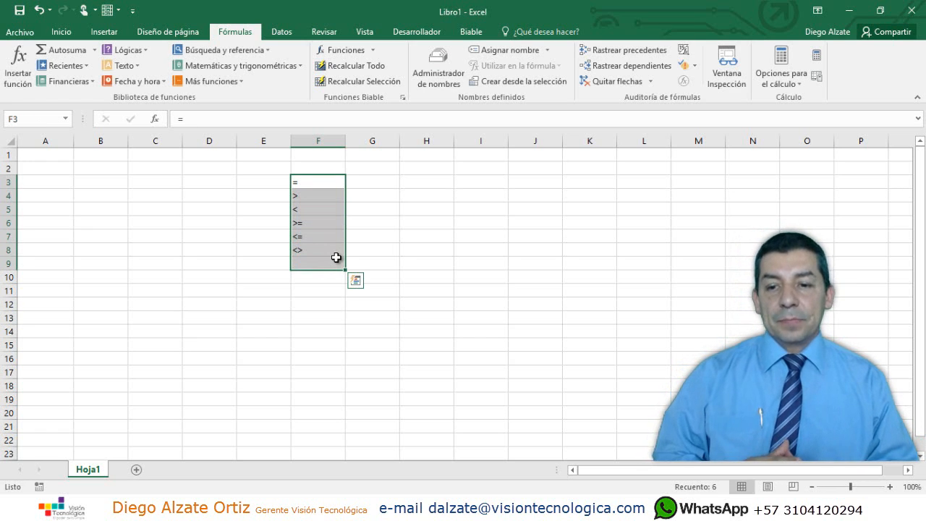
pyautogui.press('Delete')
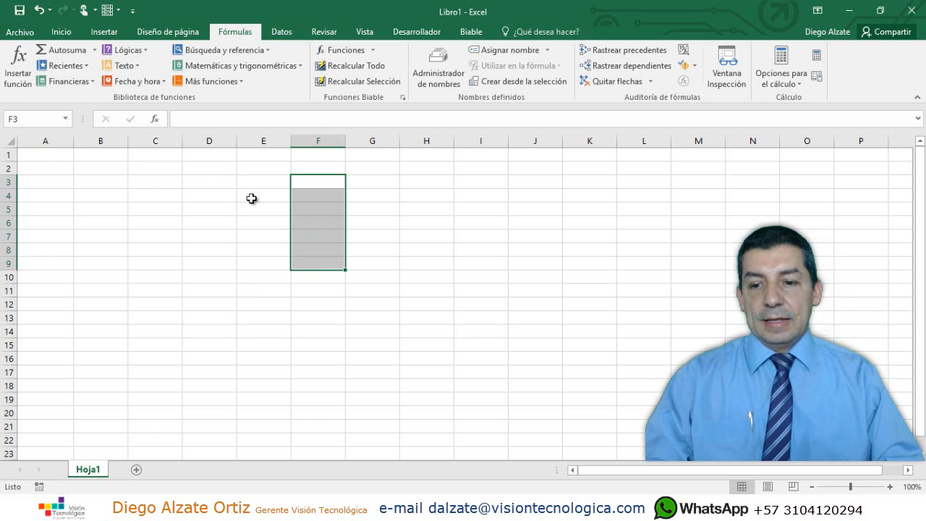
# Step: Create a new Biable listing in A2 with connection Dinacol, source Facturacion and fields Códigos y Nombres
pyautogui.click(46, 165)
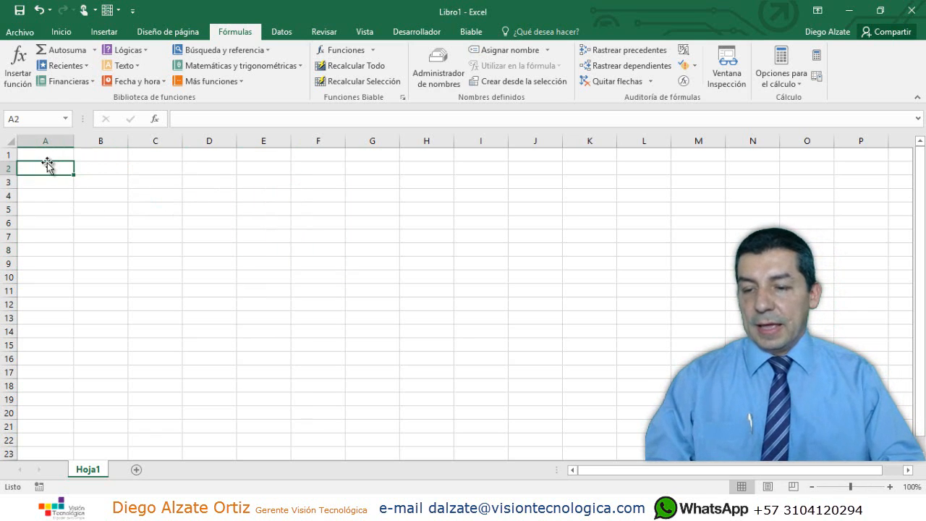
pyautogui.click(471, 32)
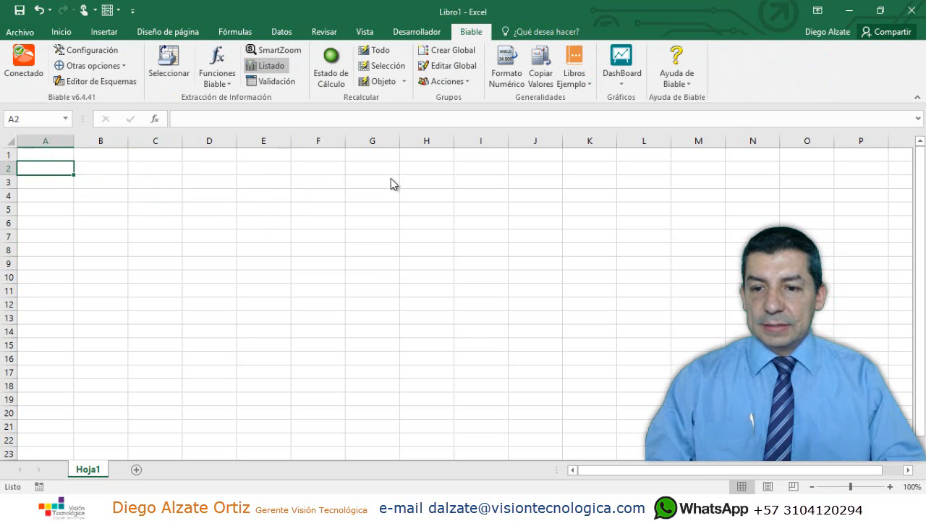
pyautogui.click(414, 124)
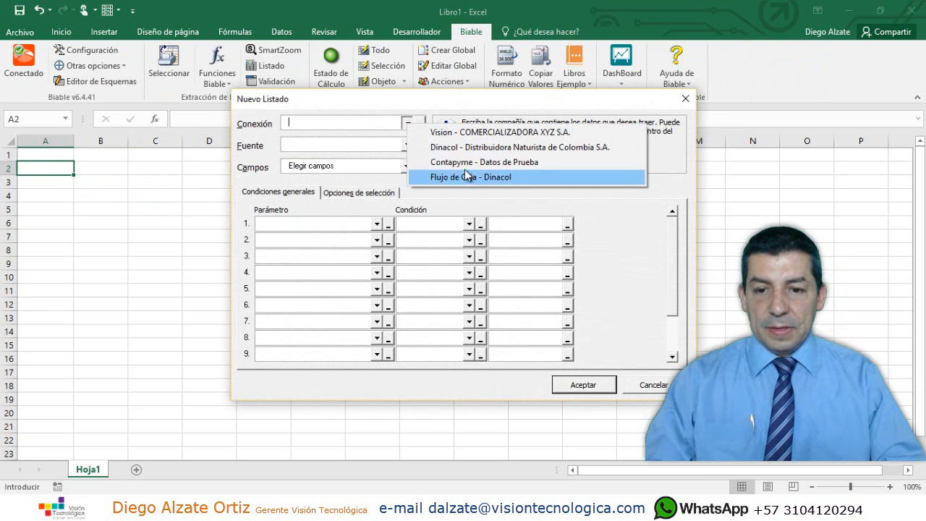
pyautogui.click(463, 151)
pyautogui.click(409, 145)
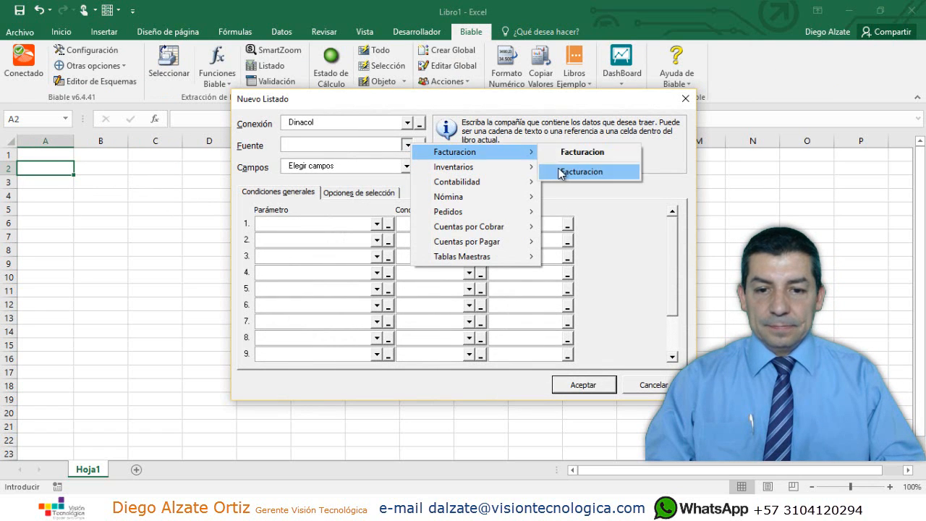
pyautogui.click(564, 171)
pyautogui.click(399, 169)
pyautogui.click(378, 180)
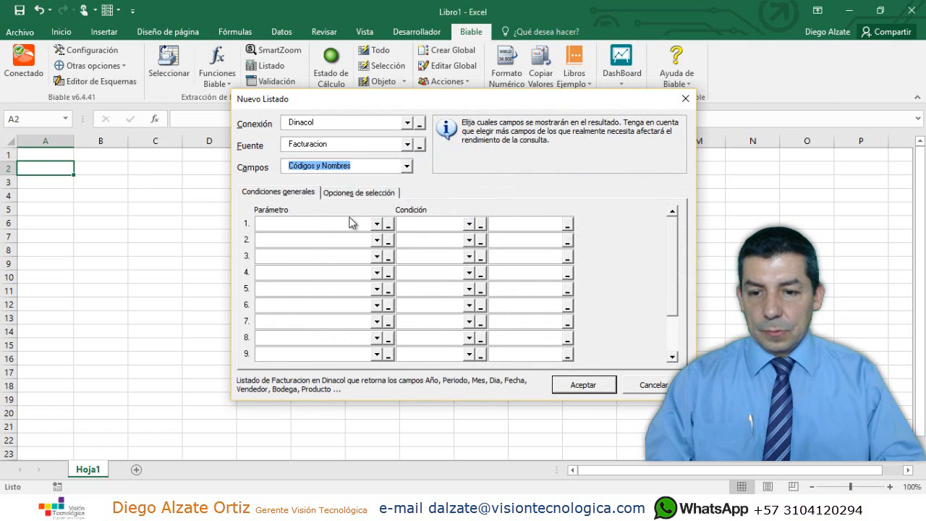
# Step: Add the condition Periodo Igual a 201512 to the listing and load its data into the sheet
pyautogui.click(375, 225)
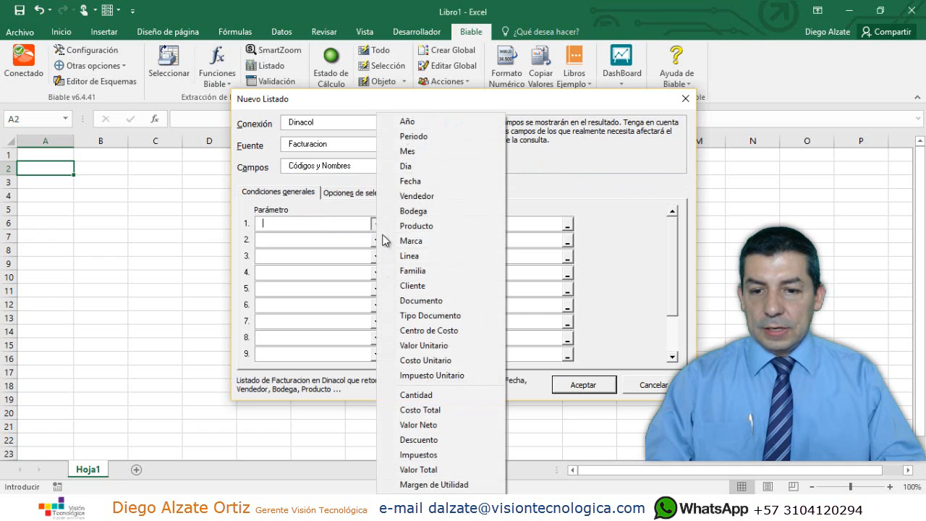
pyautogui.click(409, 136)
pyautogui.click(507, 220)
pyautogui.write('2015')
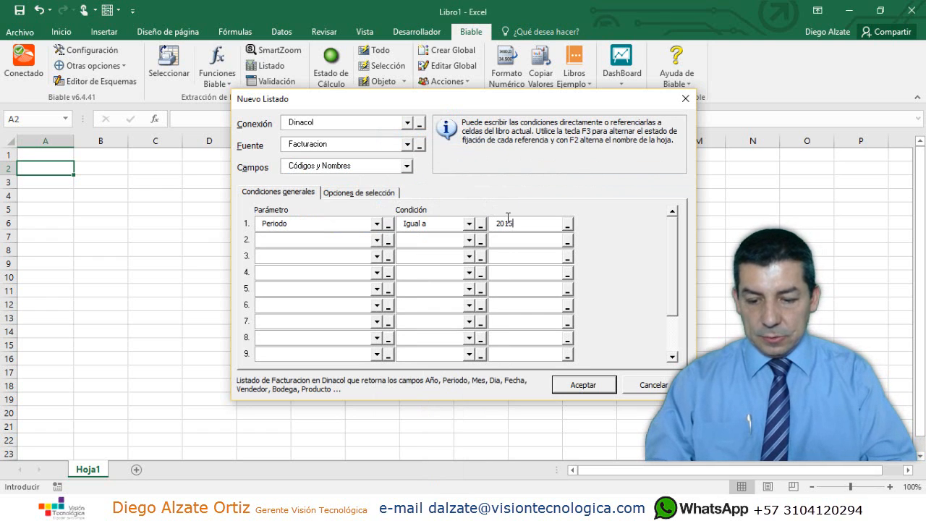
pyautogui.write('12')
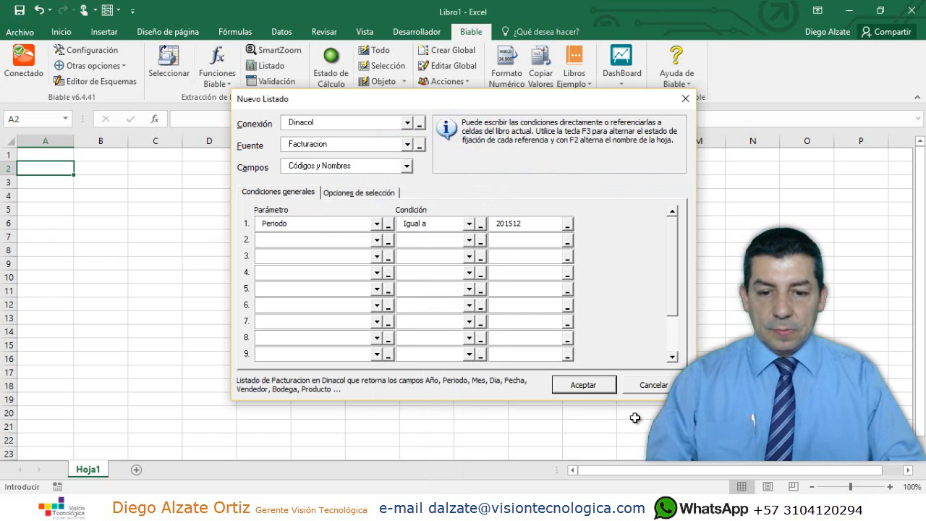
pyautogui.click(593, 385)
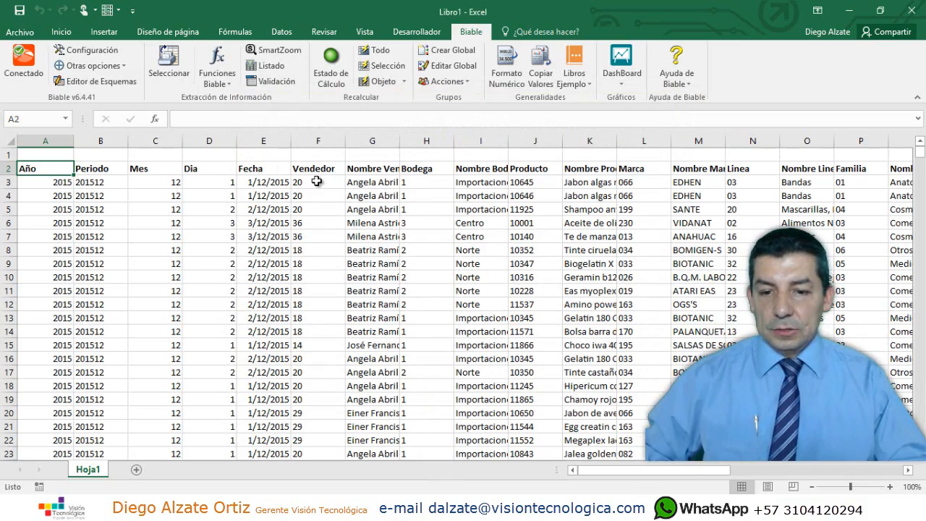
# Step: Go to the end of the header row and autofit the Margen de Utilidad column AH
pyautogui.hotkey('ctrl', 'Right')
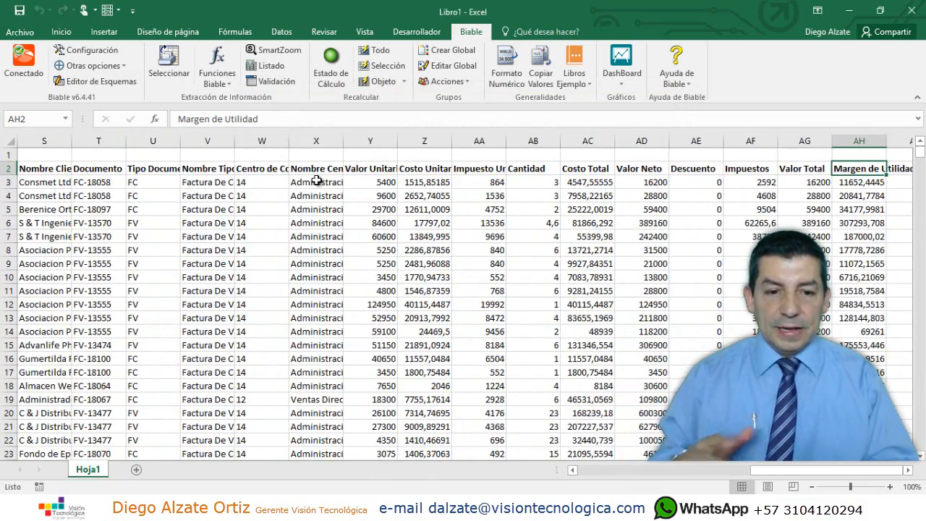
pyautogui.press('Right')
pyautogui.press('Right')
pyautogui.press('Left')
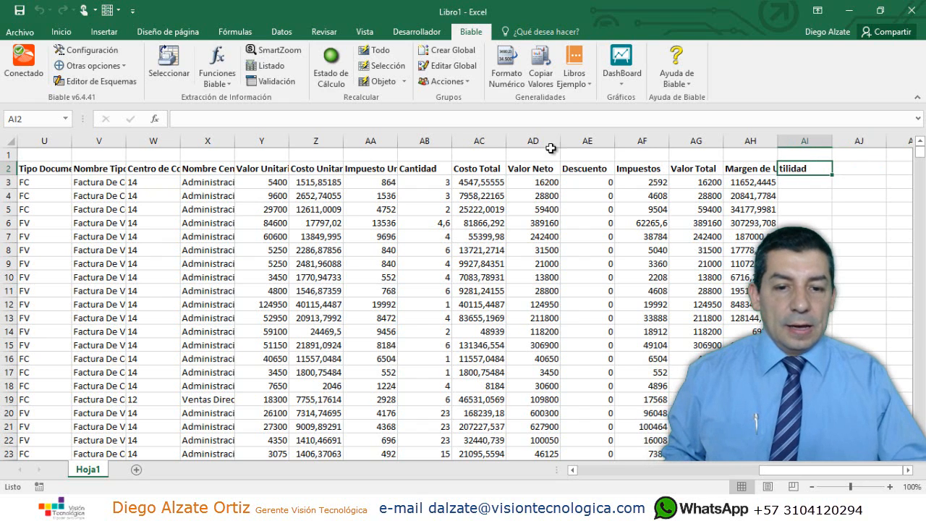
pyautogui.moveTo(778, 141); pyautogui.dragTo(777, 141)
pyautogui.doubleClick(778, 141)
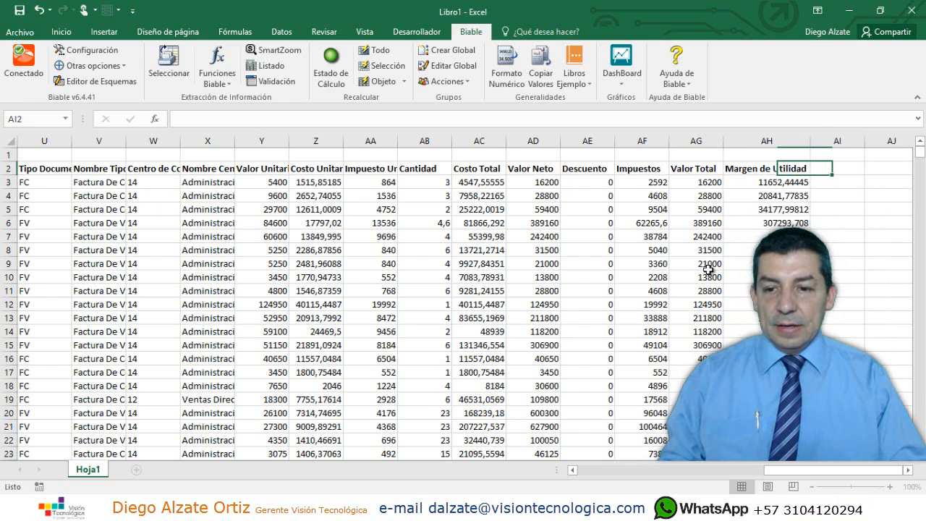
# Step: Calculate the average of the Valor Neto column in AI1 with PROMEDIO, from AD3 down to the last data row
pyautogui.click(839, 154)
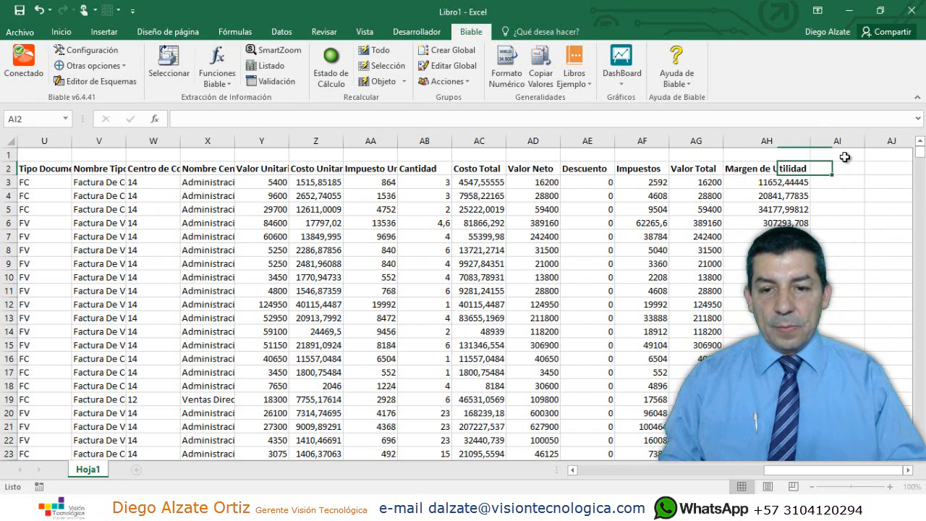
pyautogui.write('=pro')
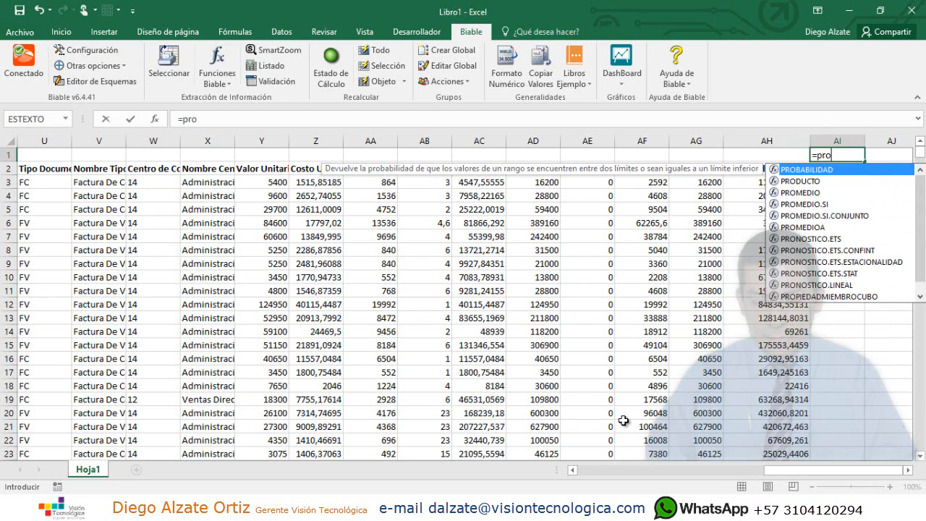
pyautogui.press('Down')
pyautogui.press('Down')
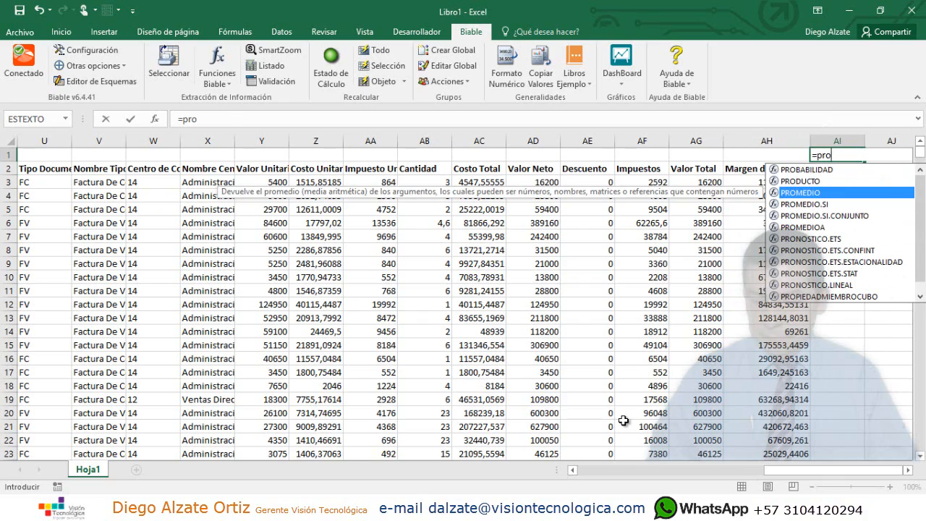
pyautogui.press('Tab')
pyautogui.click(544, 181)
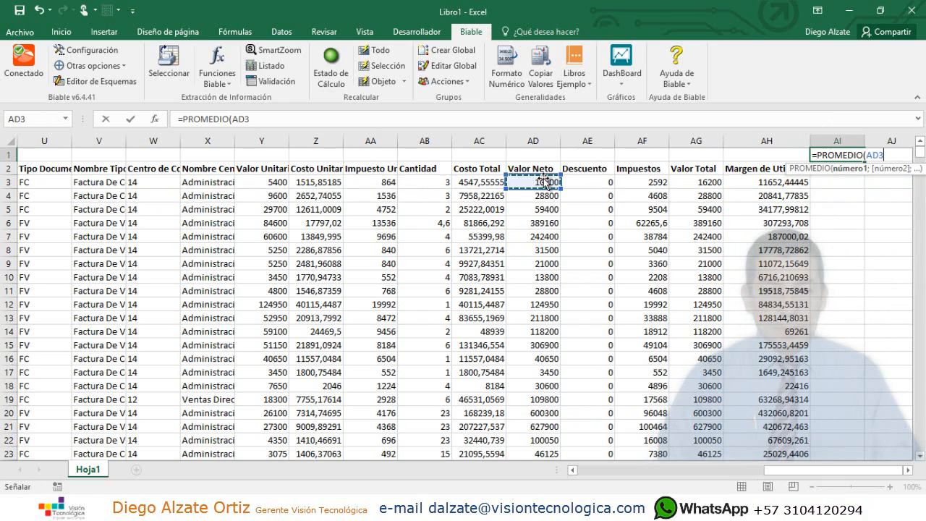
pyautogui.hotkey('ctrl', 'shift', 'Down')
pyautogui.press('Return')
# Step: Start an SI formula in AI3 with the logical test AD3>$AI$1, using an absolute reference to the average
pyautogui.click(832, 186)
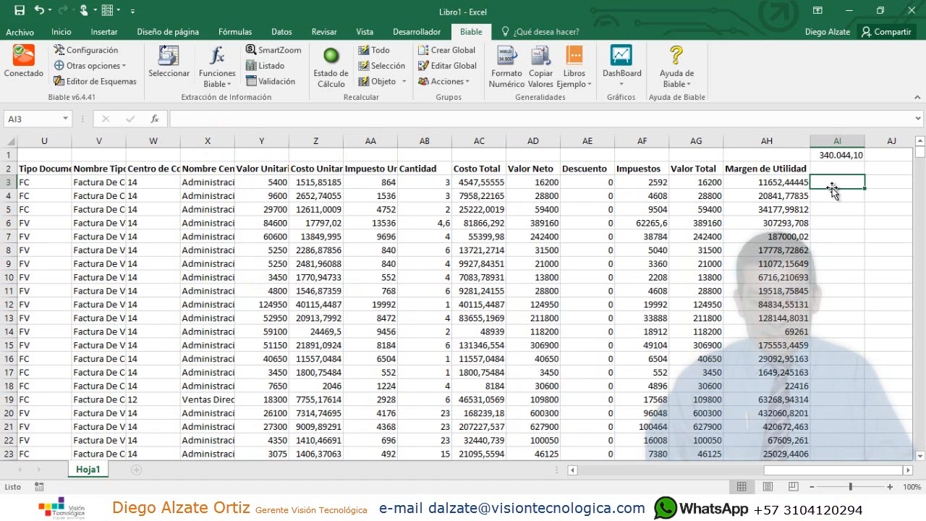
pyautogui.write('=si')
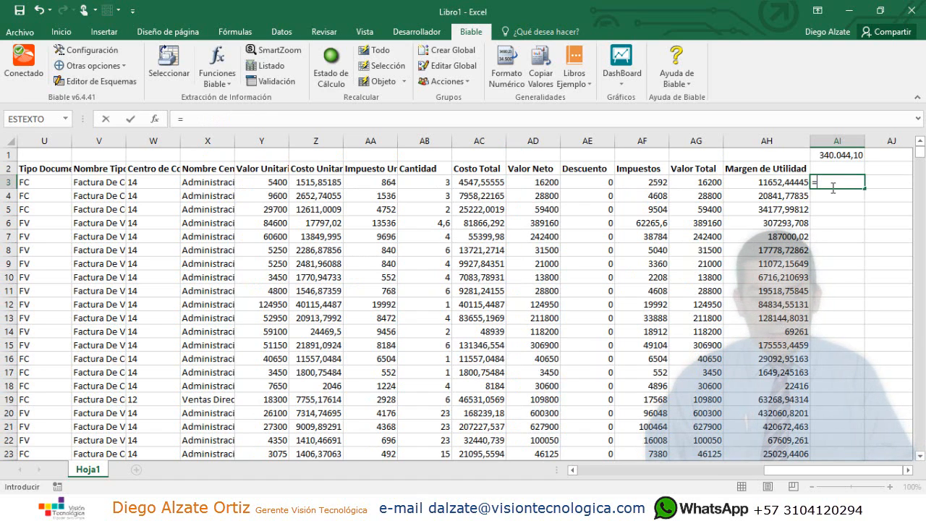
pyautogui.press('Tab')
pyautogui.press('Left')
pyautogui.press('Left')
pyautogui.press('Left')
pyautogui.press('Left')
pyautogui.press('Left')
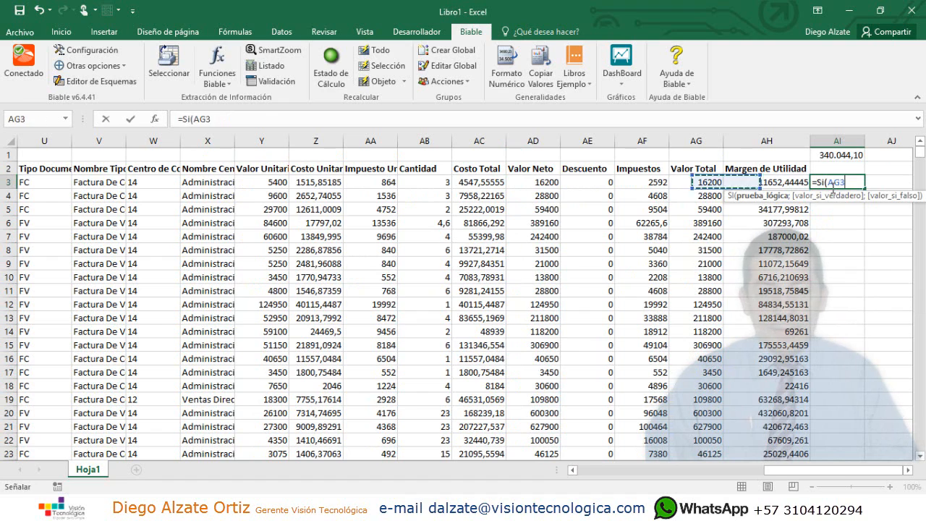
pyautogui.write('>')
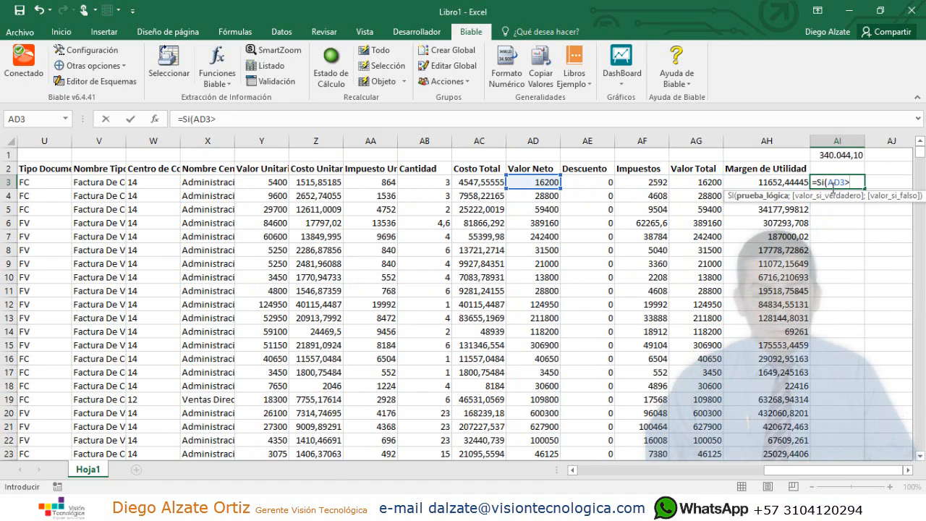
pyautogui.press('Up')
pyautogui.press('Up')
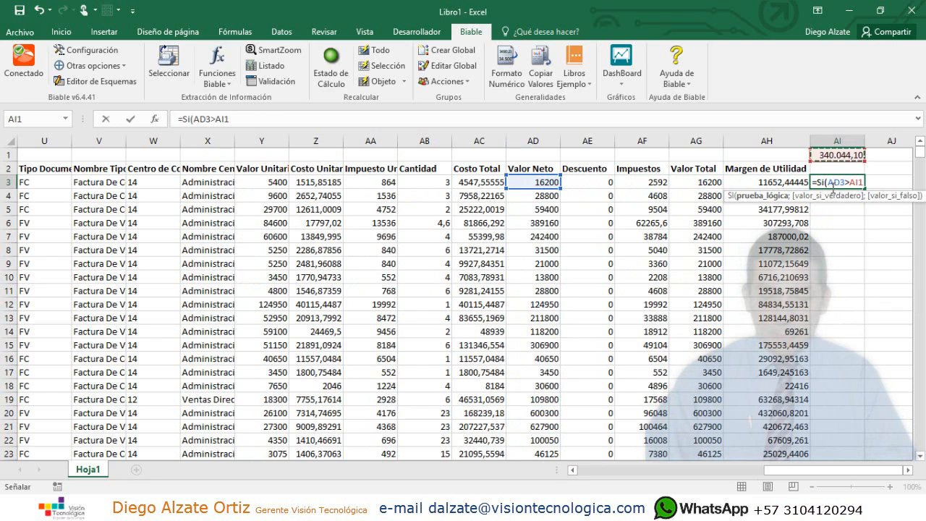
pyautogui.press('F4')
pyautogui.write(';')
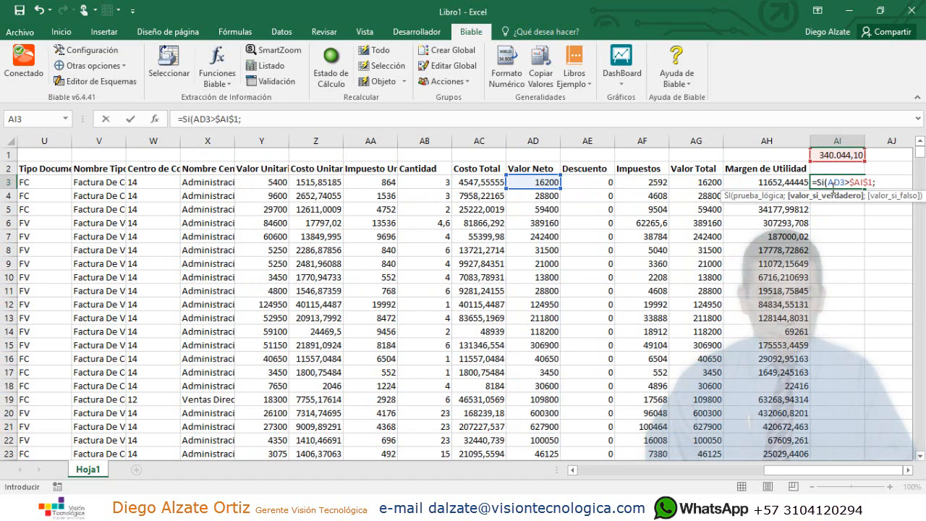
# Step: Complete the SI formula with "Comisión" as the true value and "No" as the false value, and enter it
pyautogui.write('"Com')
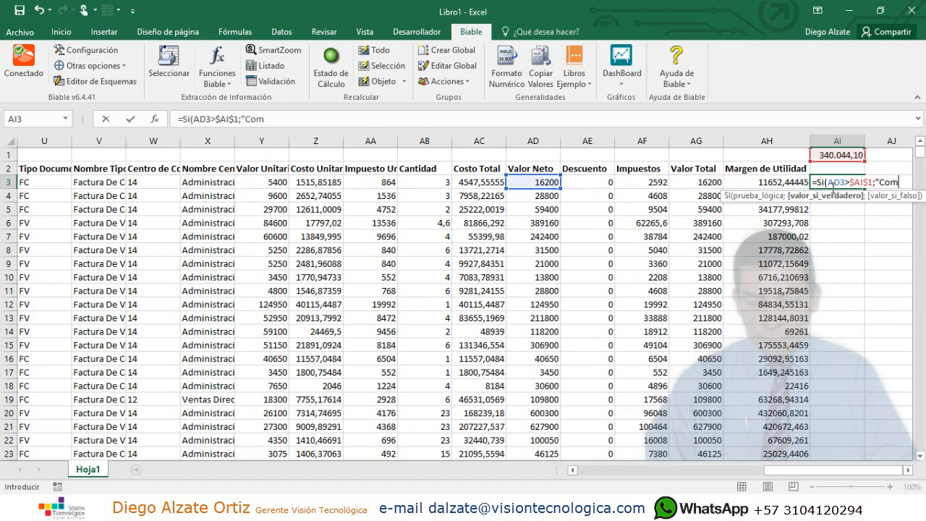
pyautogui.write('isión')
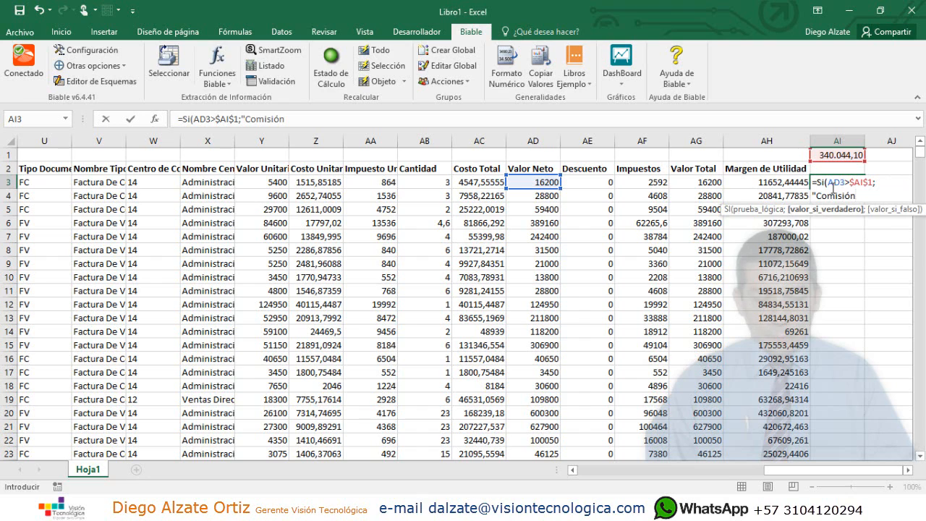
pyautogui.write('"')
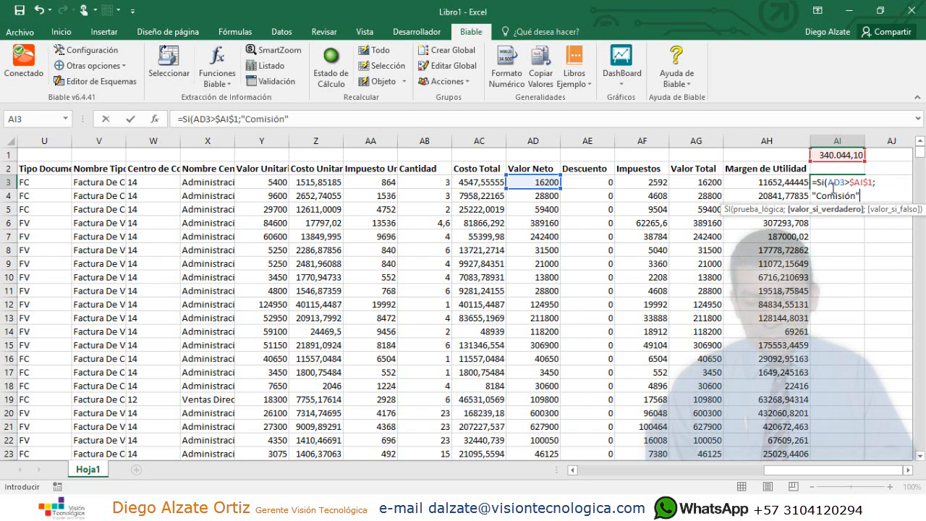
pyautogui.write(';"No')
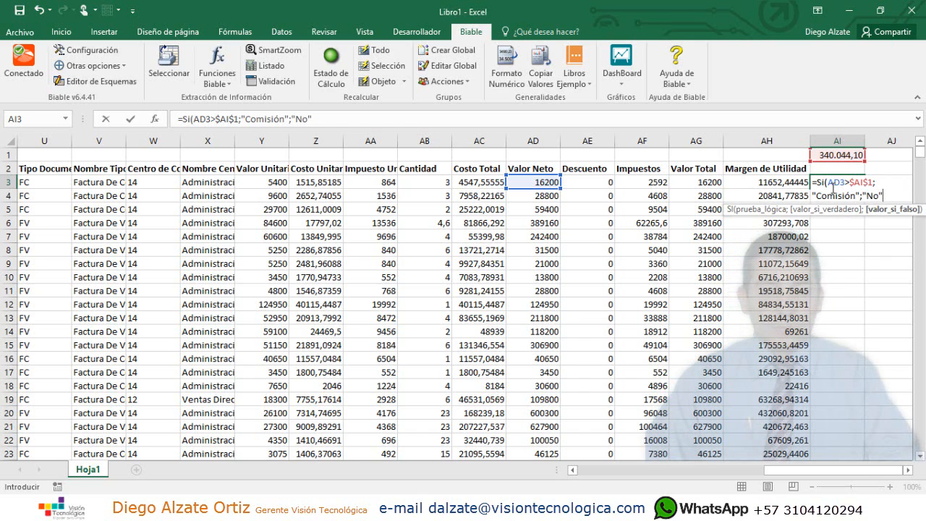
pyautogui.press('Return')
# Step: Fill the SI formula from AI3 down to the last data row and check the copied formulas in AI20 and AI21
pyautogui.click(833, 188)
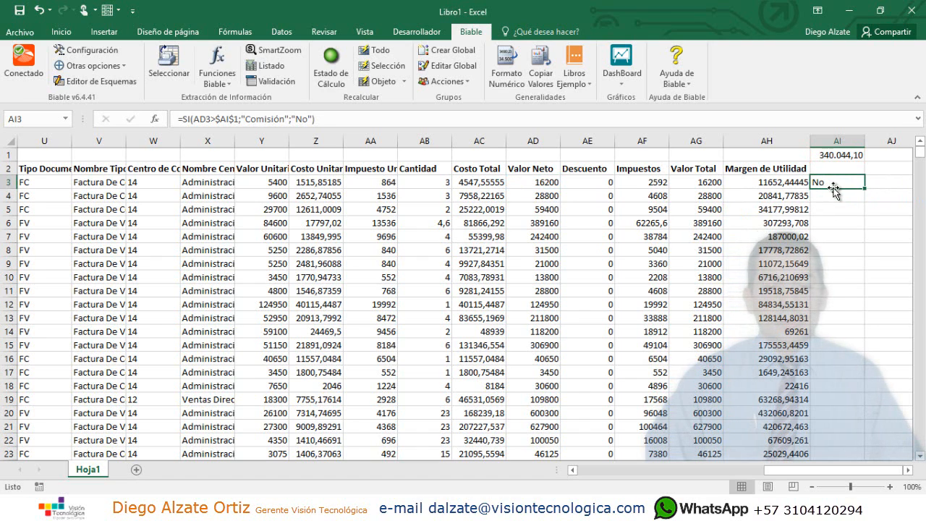
pyautogui.doubleClick(863, 191)
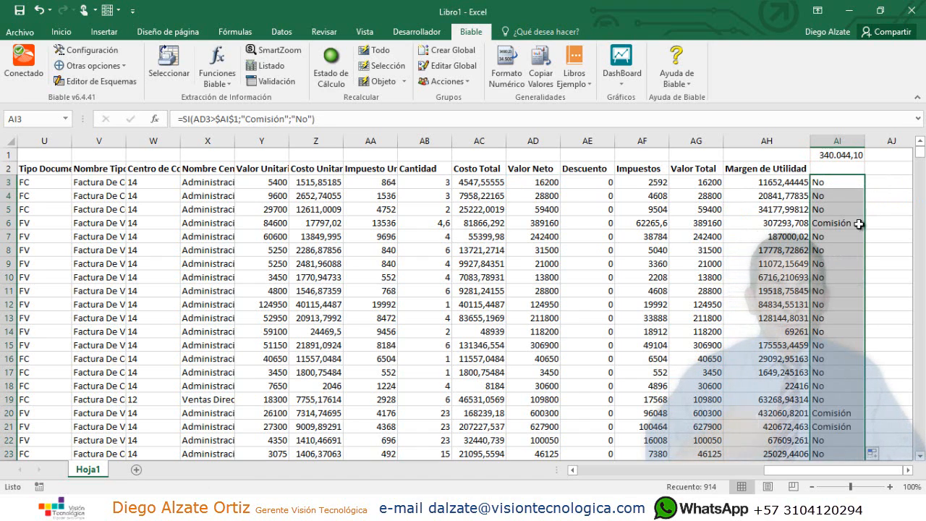
pyautogui.click(860, 224)
pyautogui.click(826, 417)
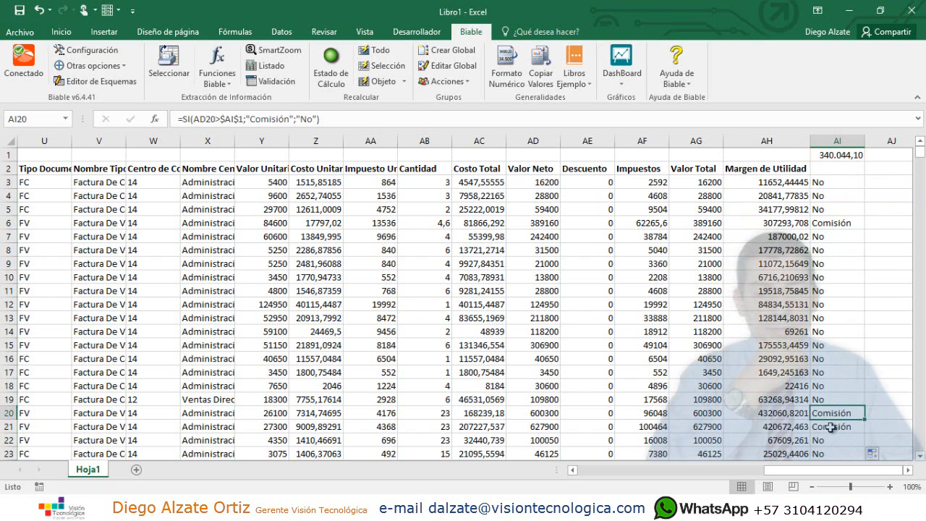
pyautogui.click(835, 428)
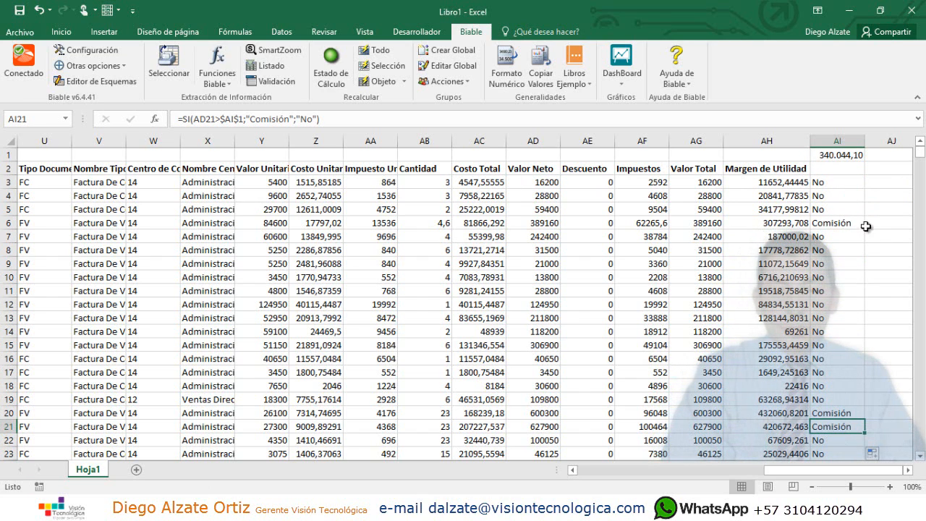
# Step: Start an SI formula in AJ3 testing whether AH3/AD3 exceeds the percentage in AJ1, referenced absolutely as $AJ$1
pyautogui.click(833, 186)
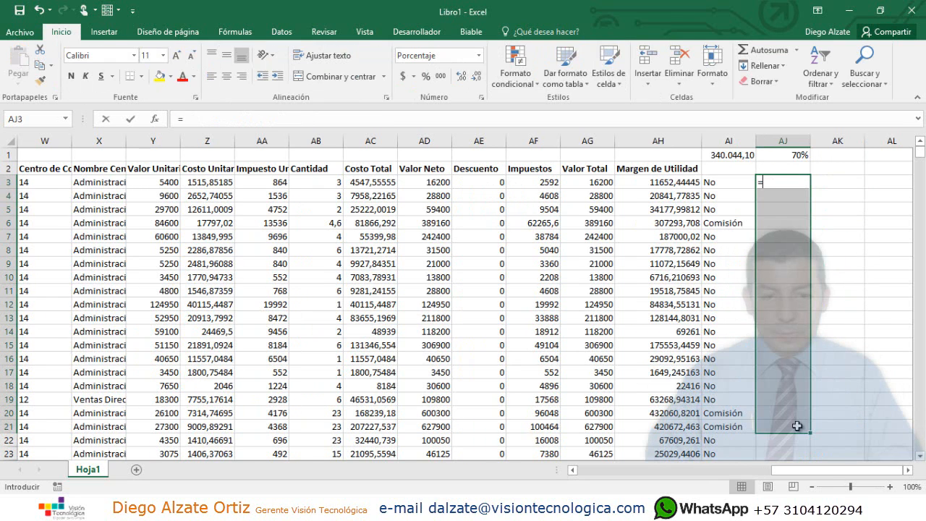
pyautogui.write('=')
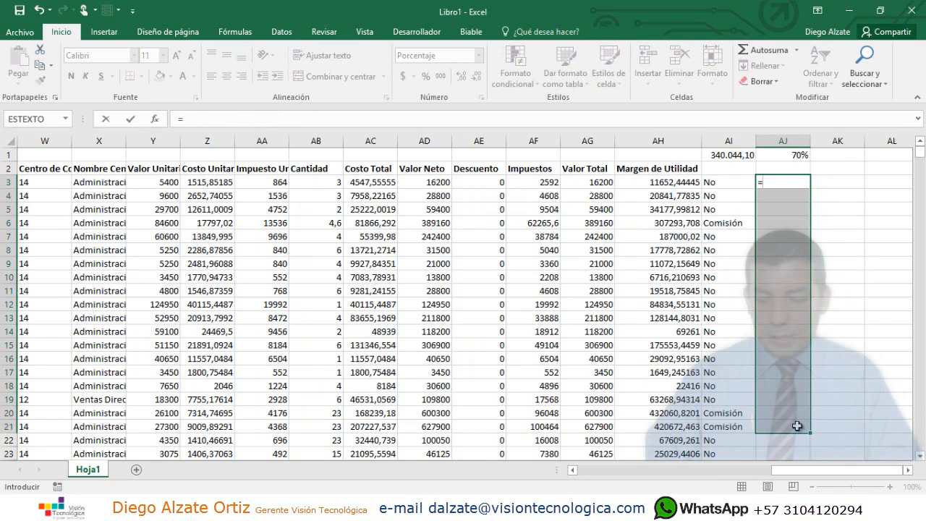
pyautogui.write('si(')
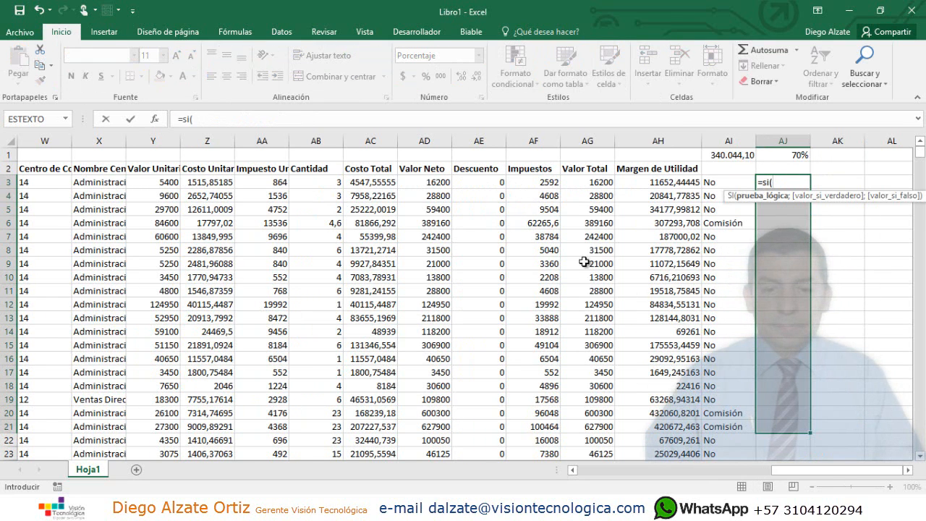
pyautogui.click(647, 183)
pyautogui.write('/')
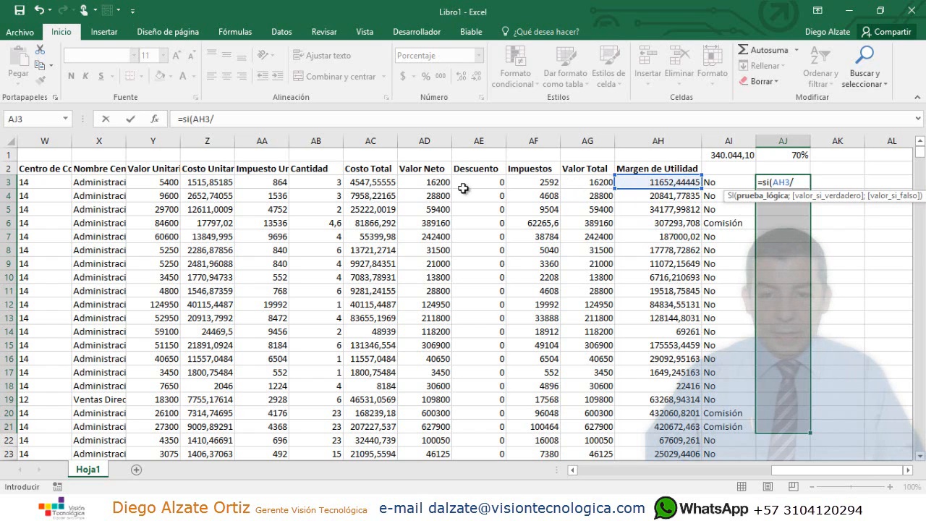
pyautogui.click(432, 182)
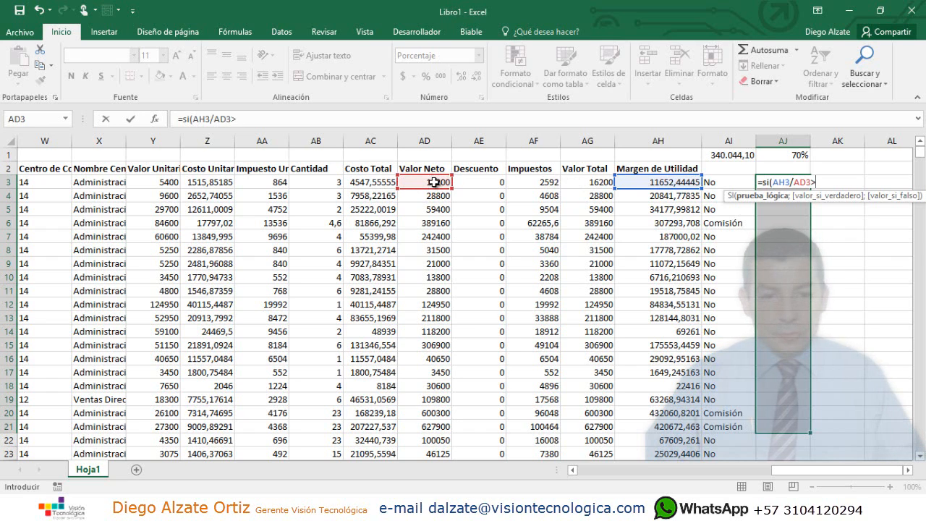
pyautogui.write('>')
pyautogui.click(796, 155)
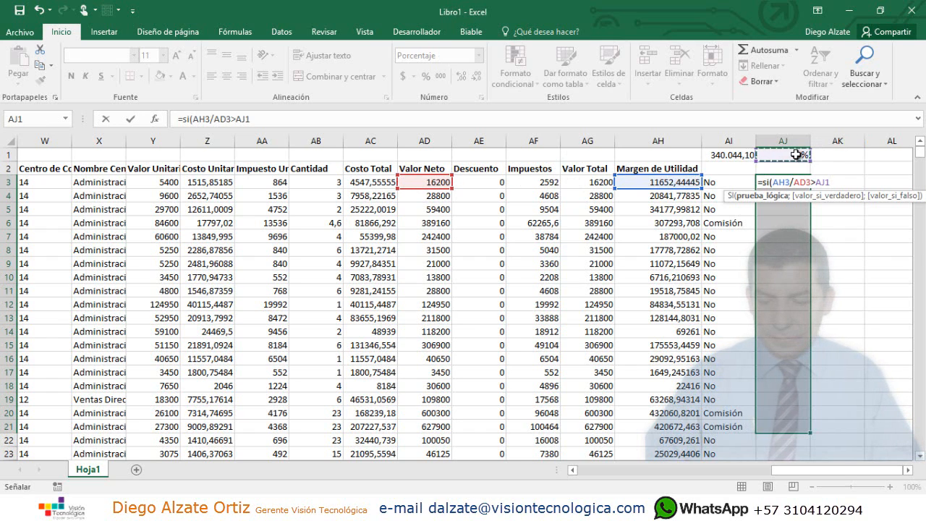
pyautogui.press('F4')
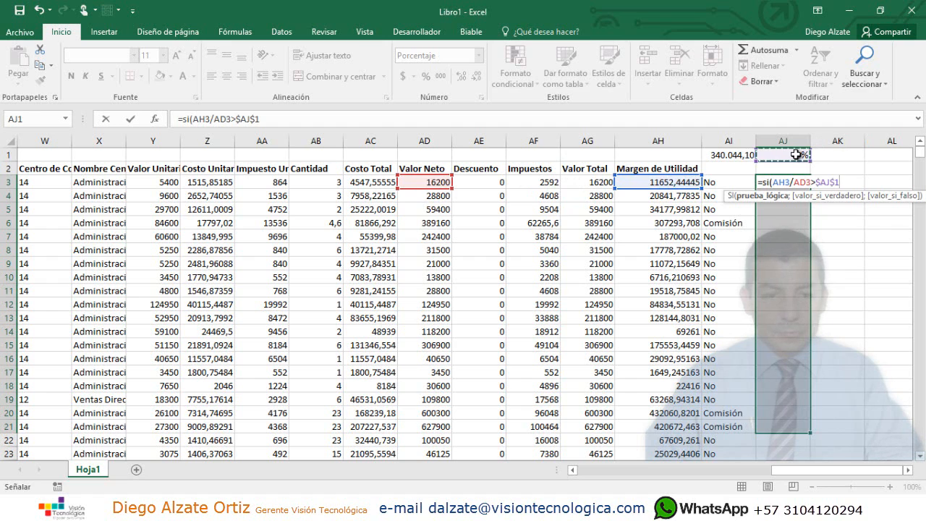
# Step: Complete the AJ3 formula with 1 as the true value and 2 as the false value, and enter it
pyautogui.write(')')
pyautogui.press('Return')
pyautogui.press('Return')
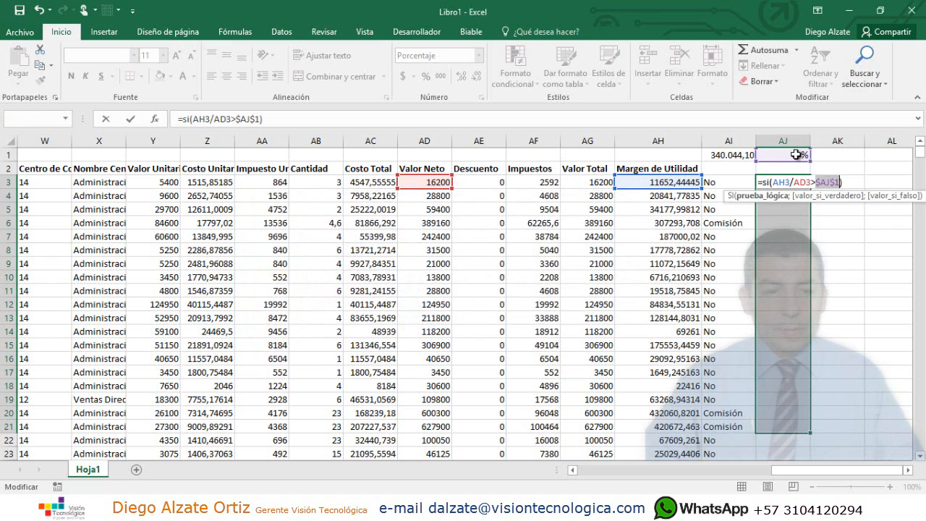
pyautogui.click(840, 183)
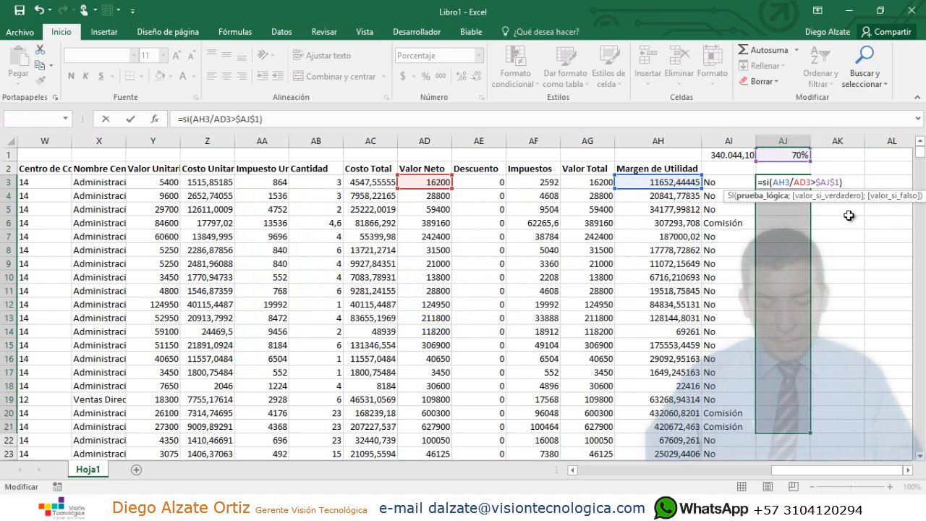
pyautogui.write(';1')
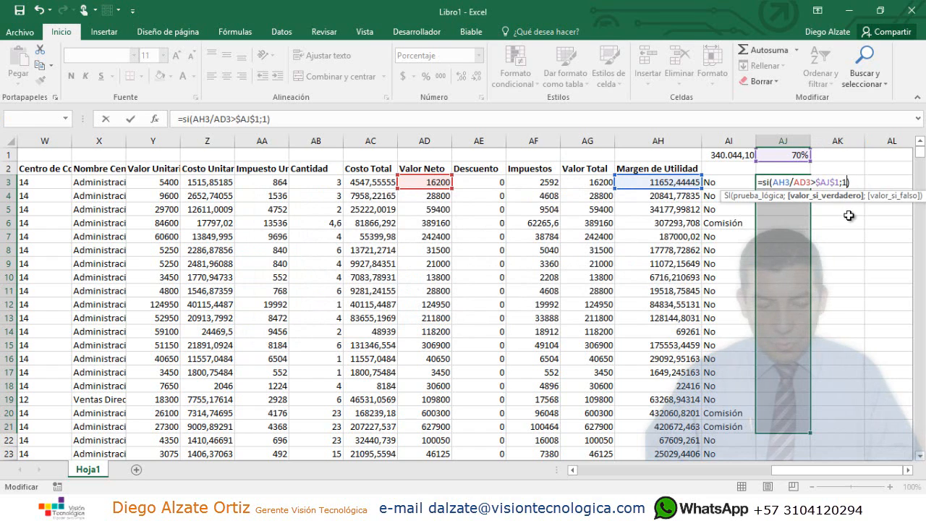
pyautogui.write(';2')
pyautogui.press('Return')
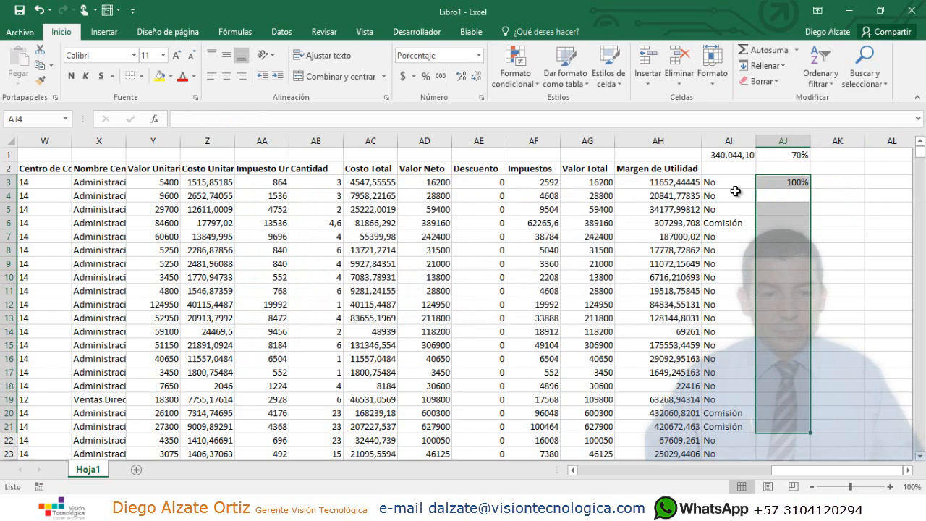
# Step: Fill the SI formula from AJ3 down to AJ15 and set the cells to the General number format
pyautogui.click(793, 182)
pyautogui.moveTo(807, 194); pyautogui.dragTo(805, 351)
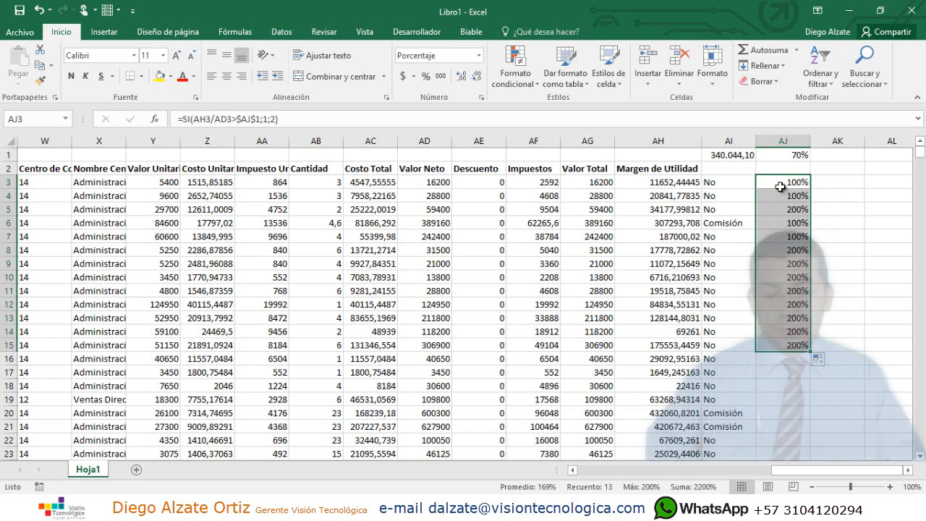
pyautogui.click(478, 56)
pyautogui.click(462, 87)
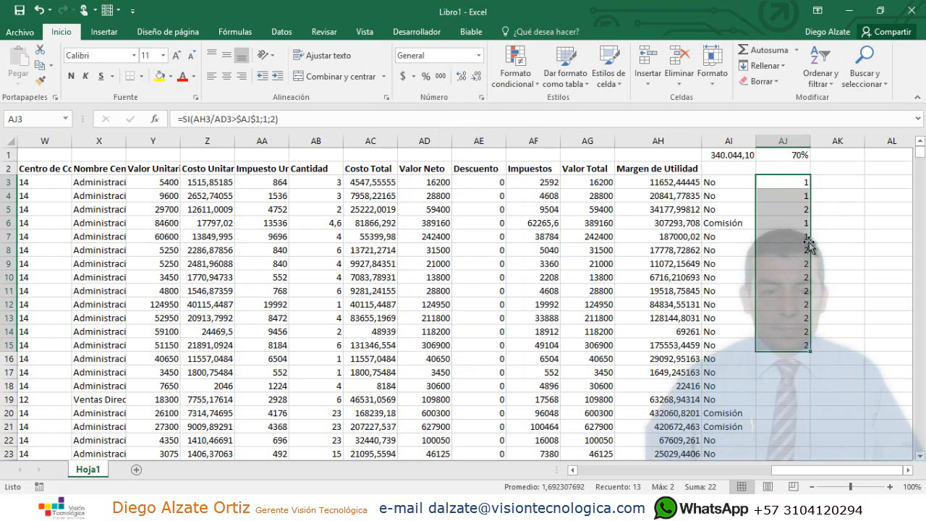
# Step: Edit the AJ3 formula to return "SI" when the test is true and "No" when it is false
pyautogui.click(792, 183)
pyautogui.moveTo(786, 182); pyautogui.dragTo(787, 345)
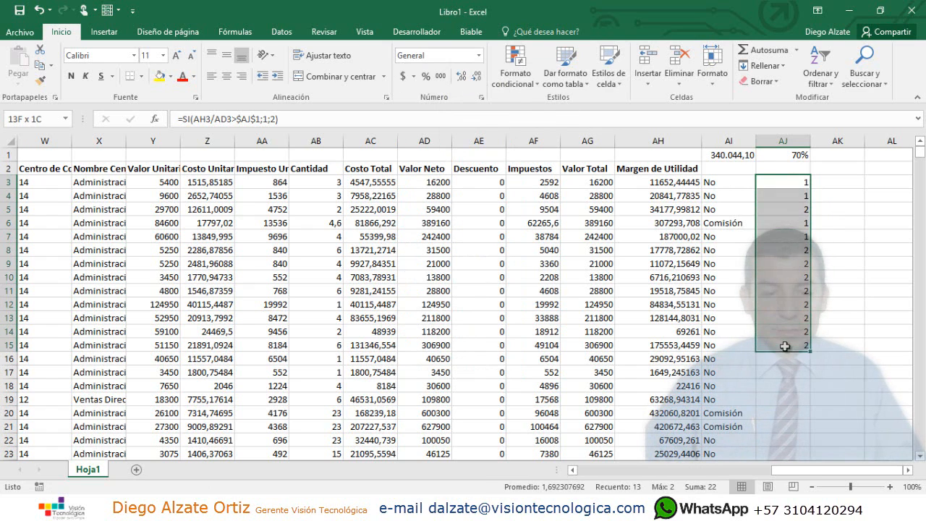
pyautogui.click(264, 118)
pyautogui.press('BackSpace')
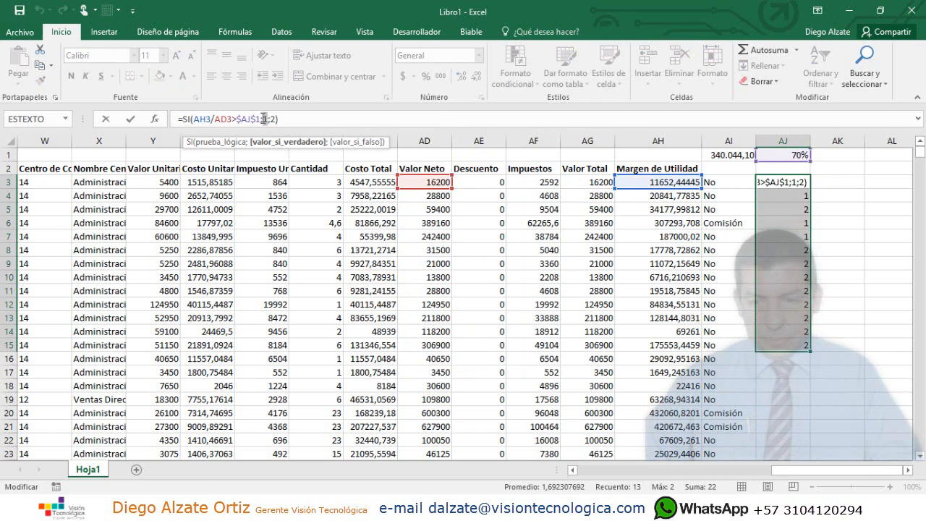
pyautogui.write('"SI')
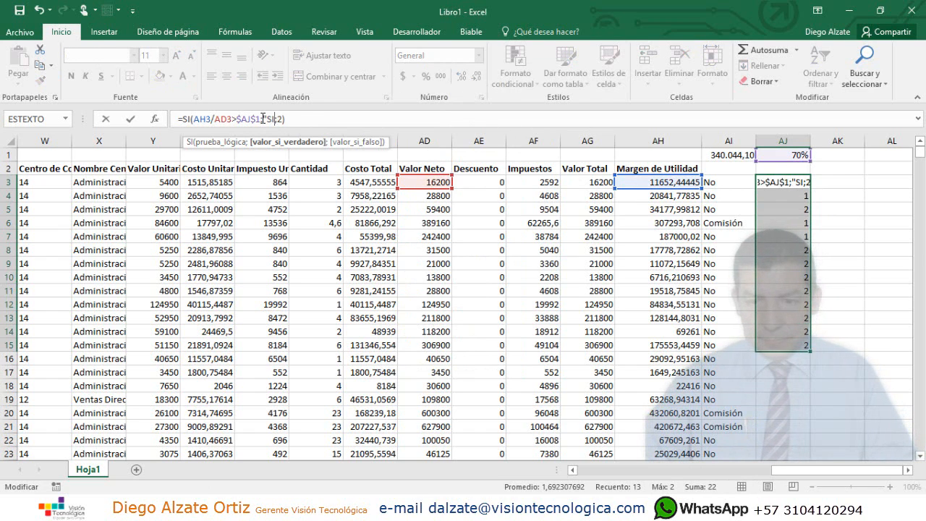
pyautogui.write('"')
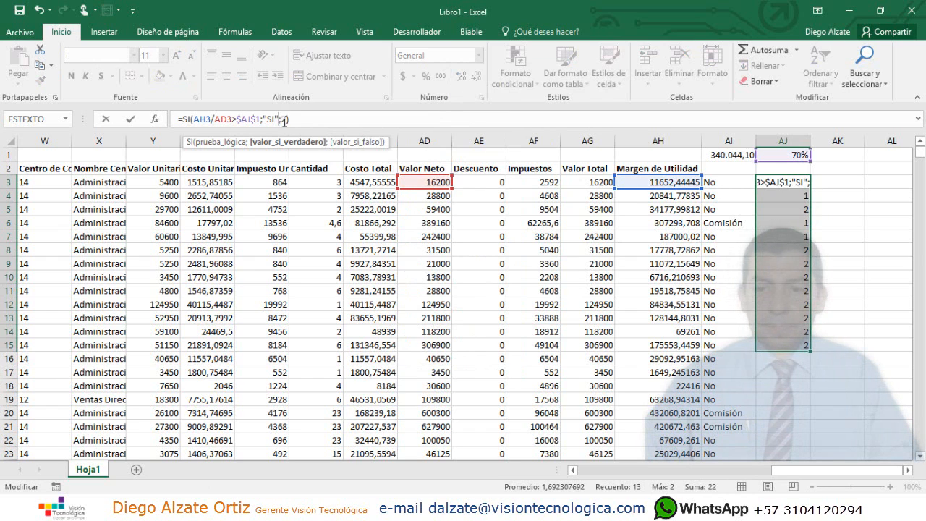
pyautogui.press('Right')
pyautogui.press('Delete')
pyautogui.write('"N')
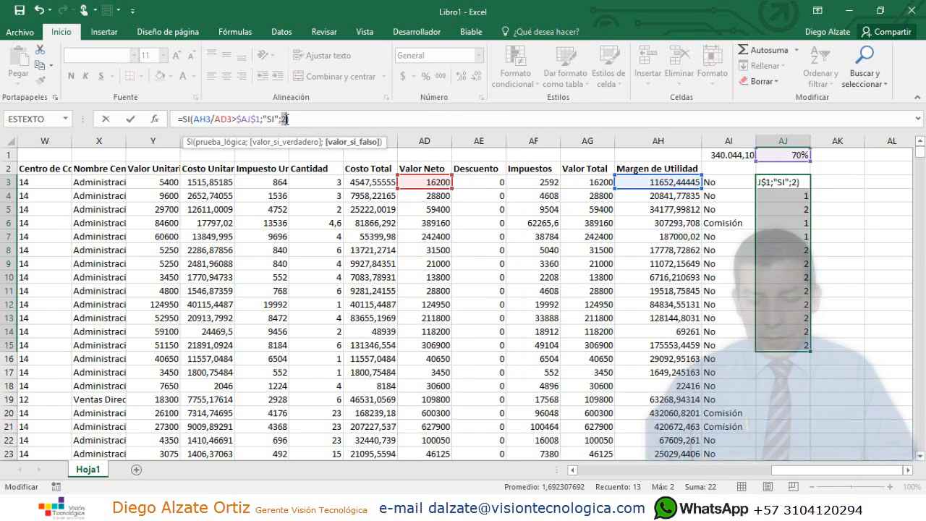
pyautogui.write('o"')
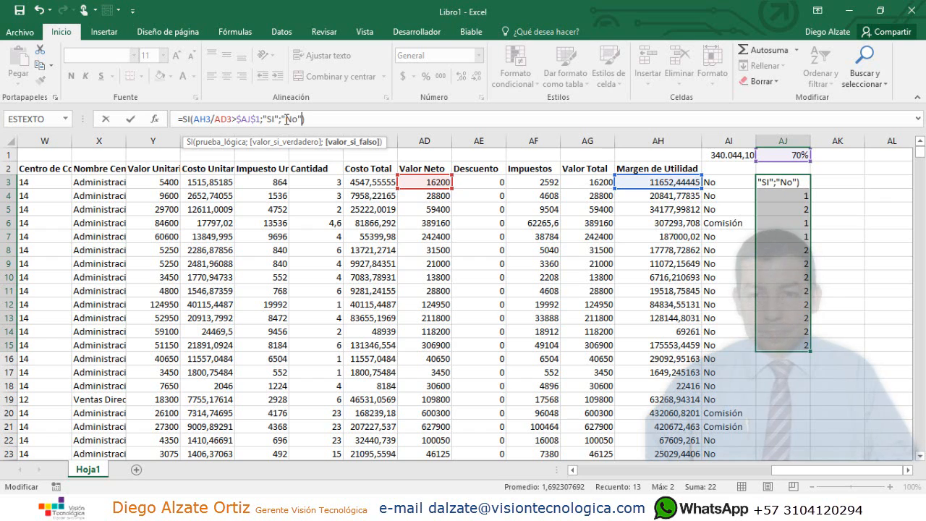
pyautogui.press('Return')
# Step: Fill the edited SI formula from AJ3 down to AJ15
pyautogui.click(777, 180)
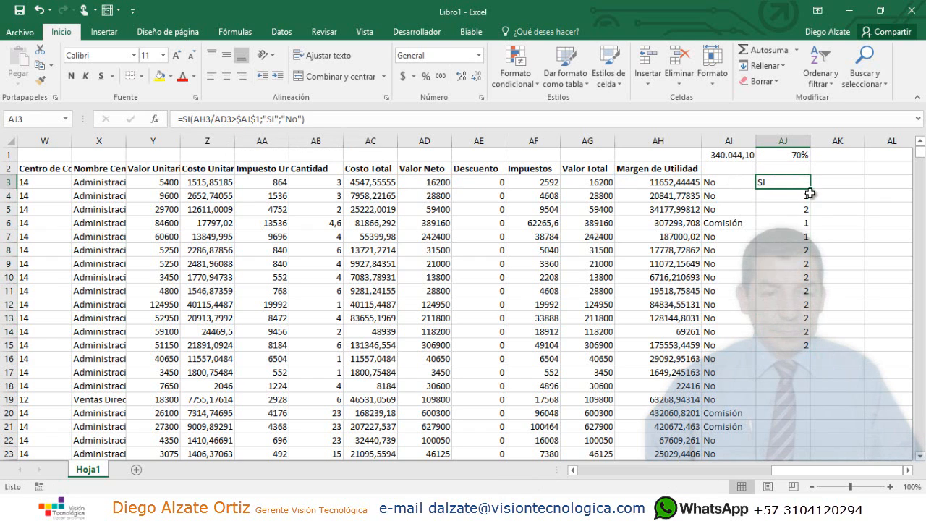
pyautogui.moveTo(810, 189); pyautogui.dragTo(803, 347)
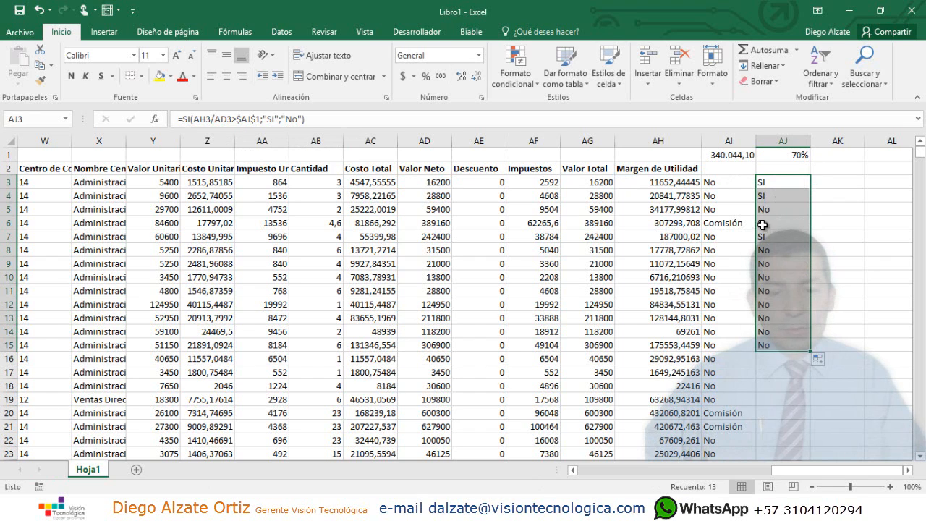
pyautogui.click(826, 181)
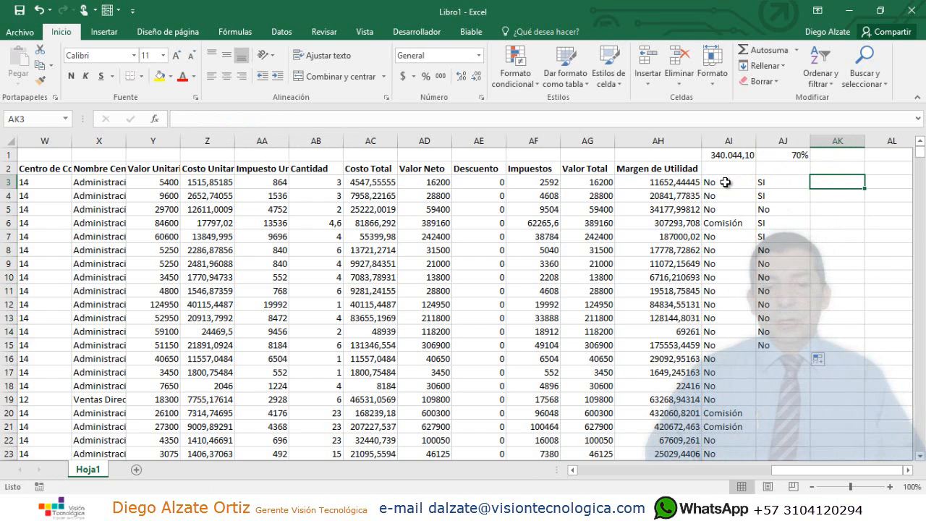
# Step: Compare the results in columns AI and AJ and review the logical tests in the AI3 and AJ3 formulas
pyautogui.moveTo(725, 182); pyautogui.dragTo(711, 264)
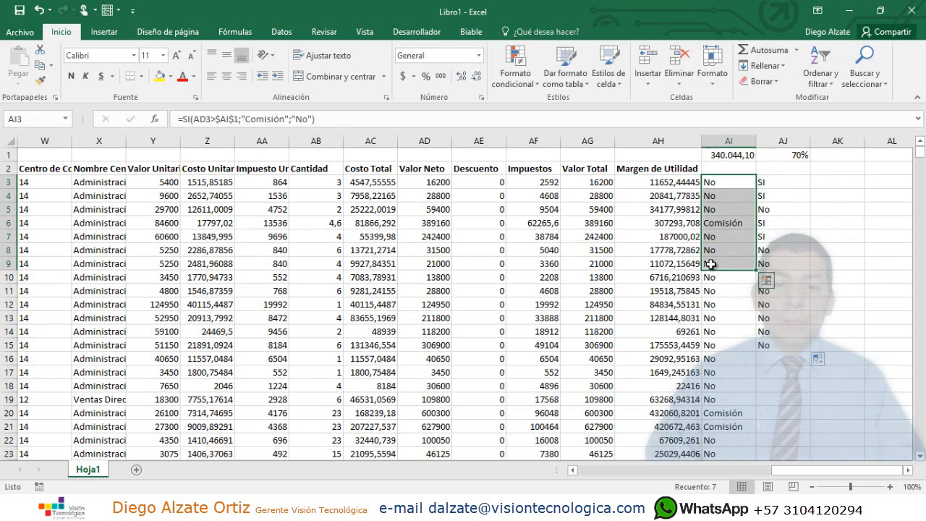
pyautogui.moveTo(781, 181); pyautogui.dragTo(775, 252)
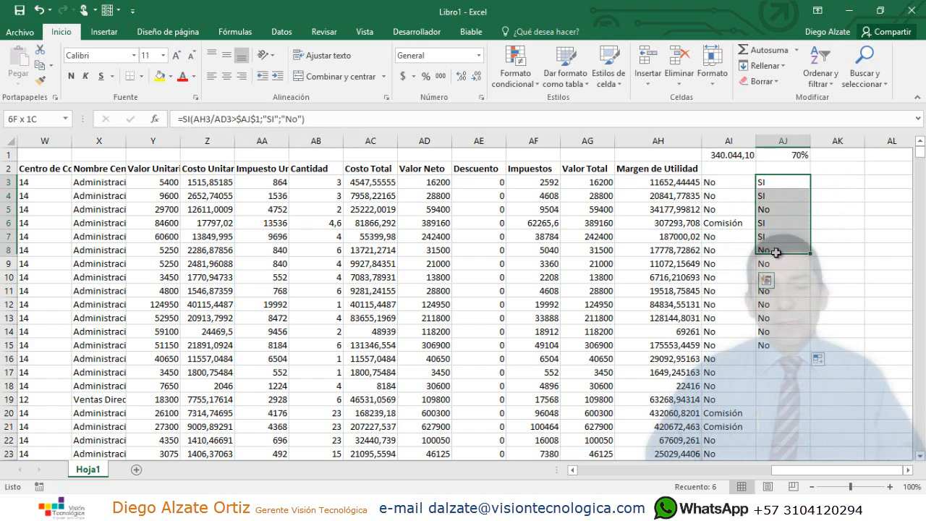
pyautogui.click(831, 183)
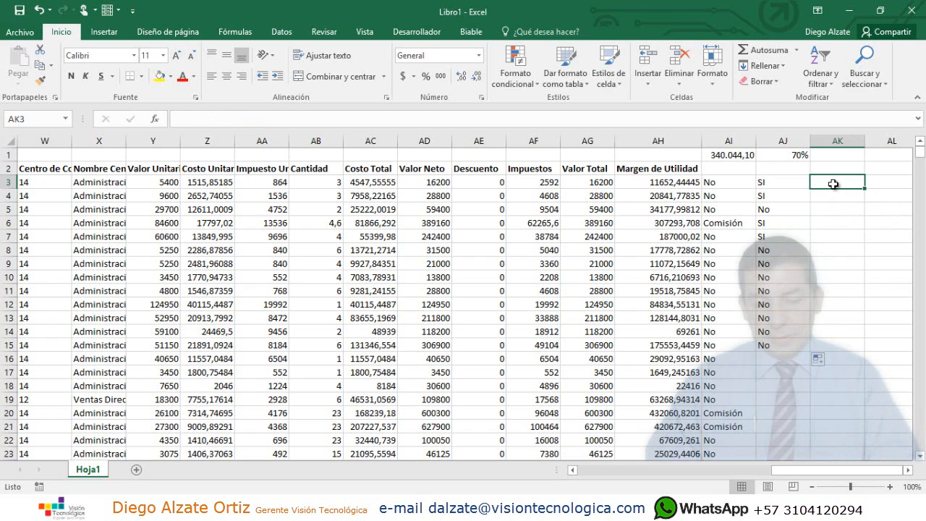
pyautogui.click(726, 187)
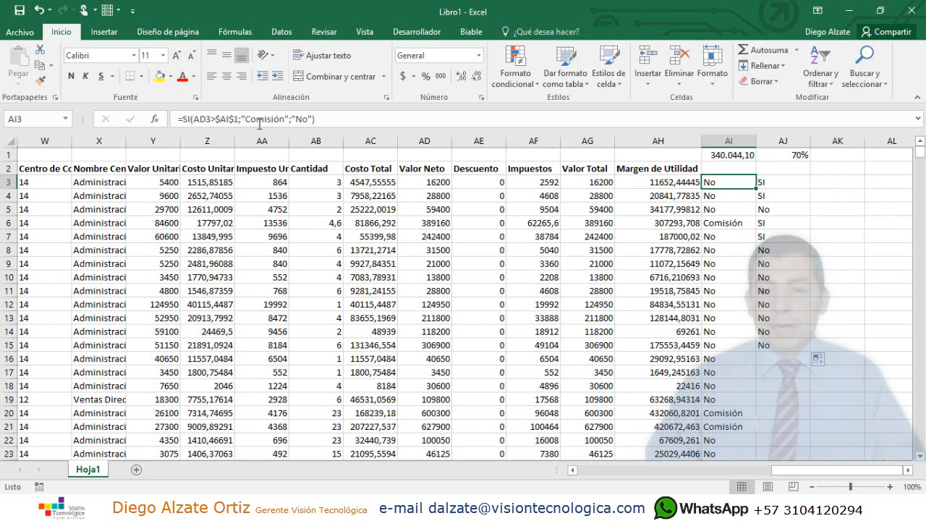
pyautogui.moveTo(194, 118); pyautogui.dragTo(232, 118)
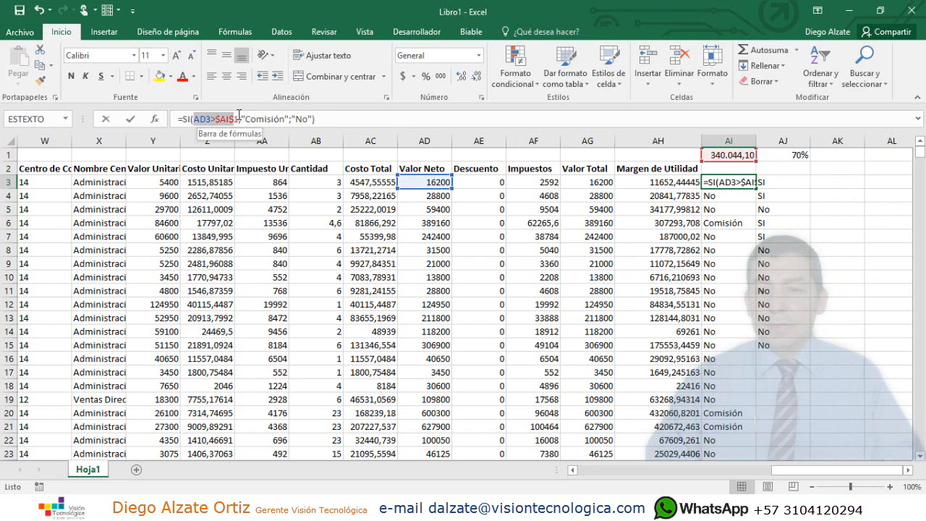
pyautogui.press('Escape')
pyautogui.click(784, 185)
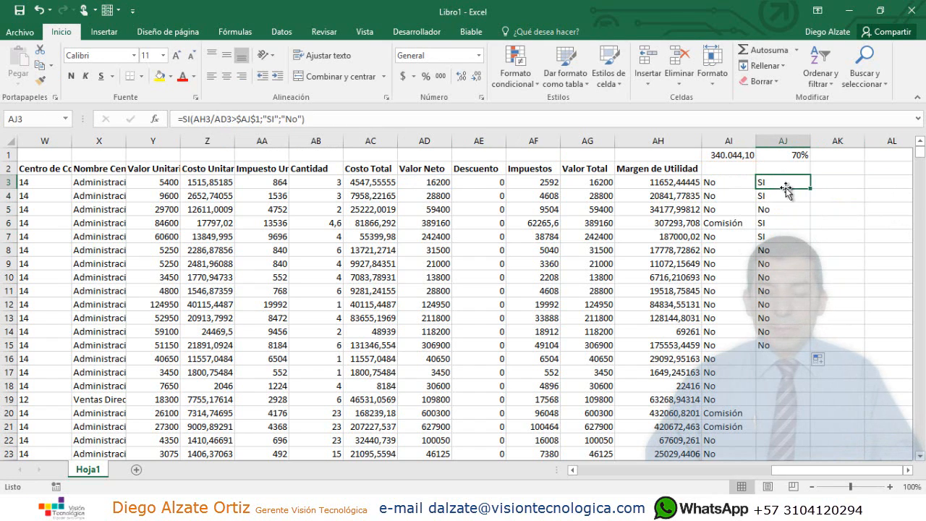
# Step: Examine the argument fields of the O function in AK3, from Valor_lógico1 to Valor_lógico5, without keeping the formula
pyautogui.click(830, 180)
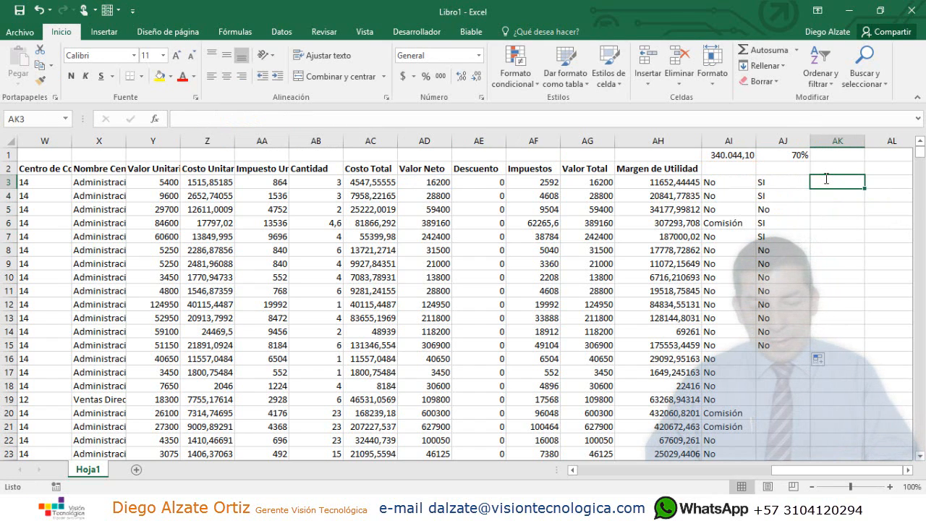
pyautogui.write('=O')
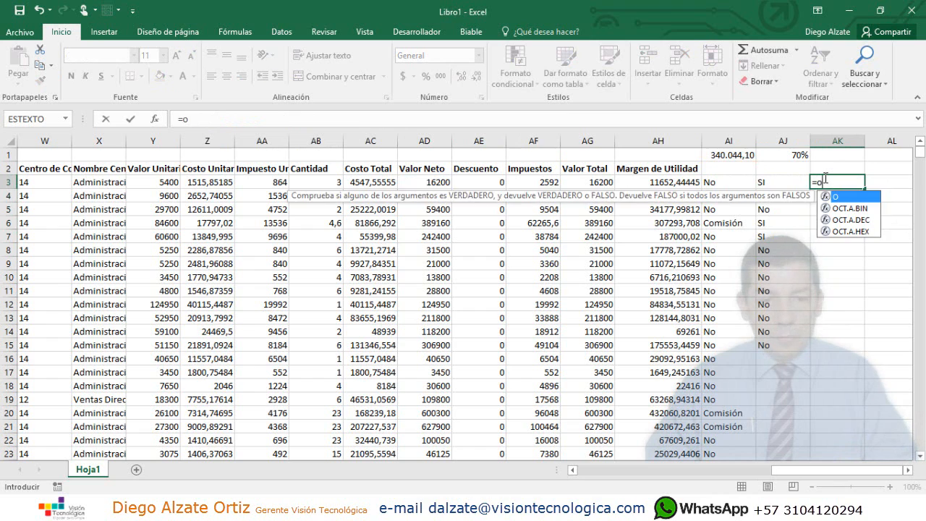
pyautogui.press('BackSpace')
pyautogui.write('O(')
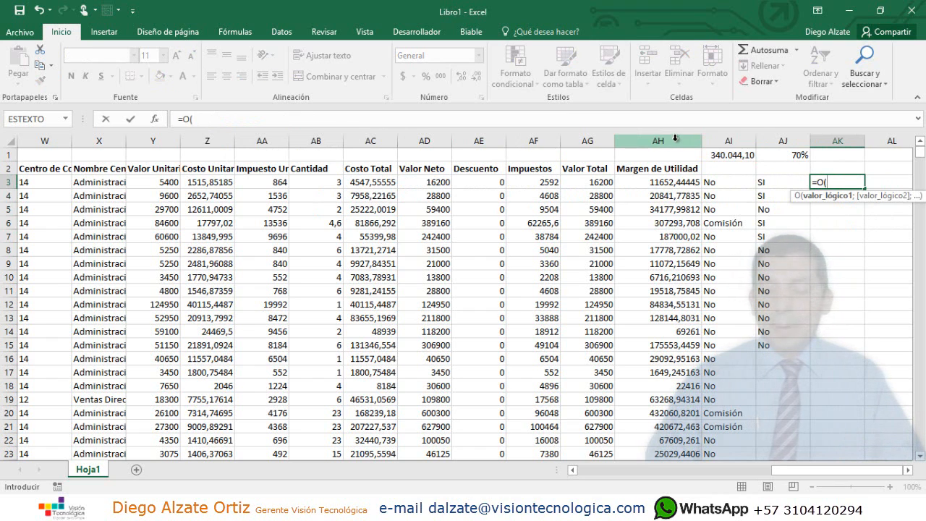
pyautogui.hotkey('ctrl', 'a')
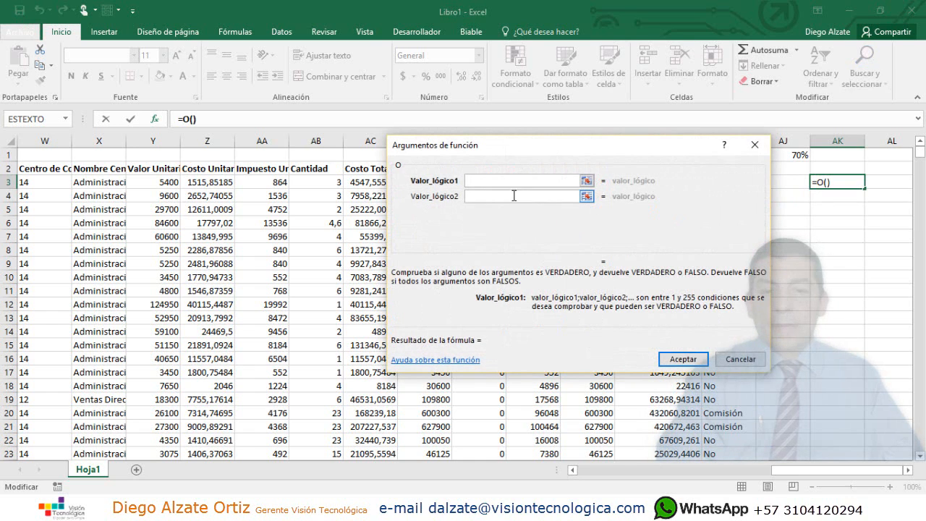
pyautogui.click(488, 196)
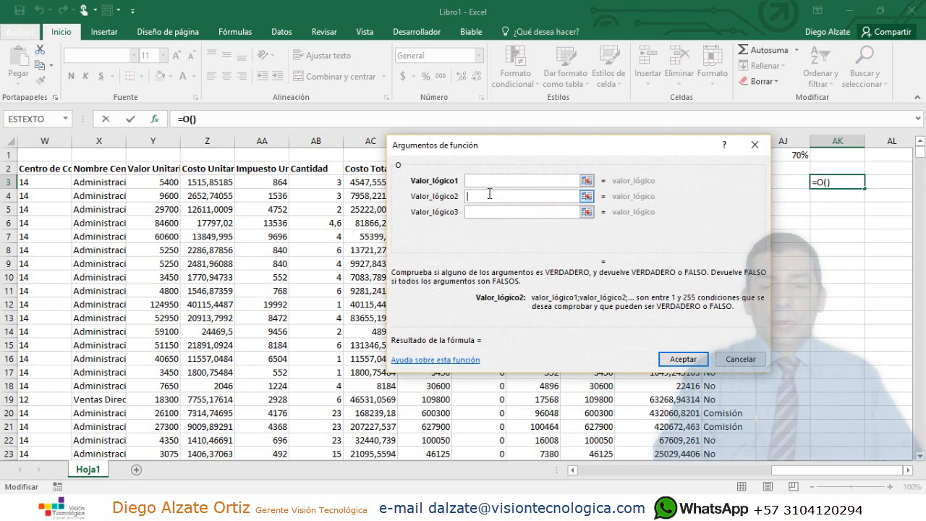
pyautogui.click(483, 213)
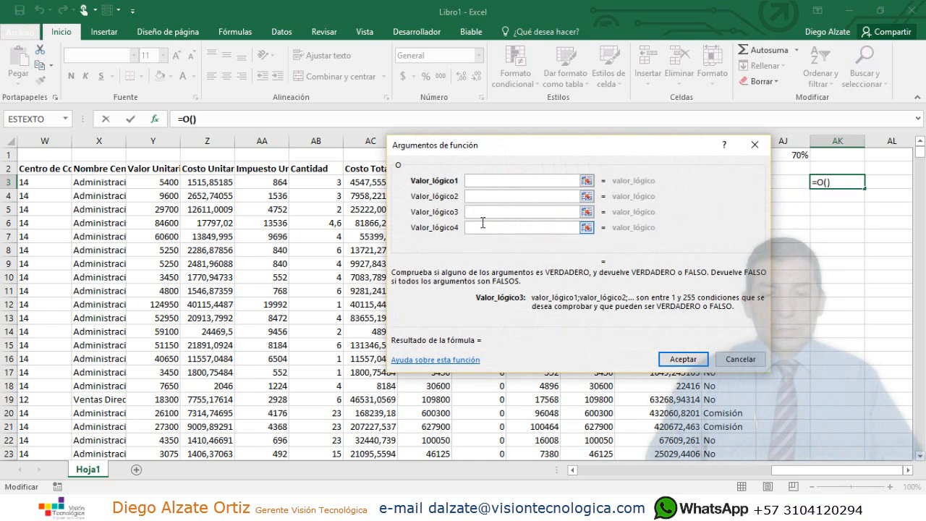
pyautogui.click(483, 227)
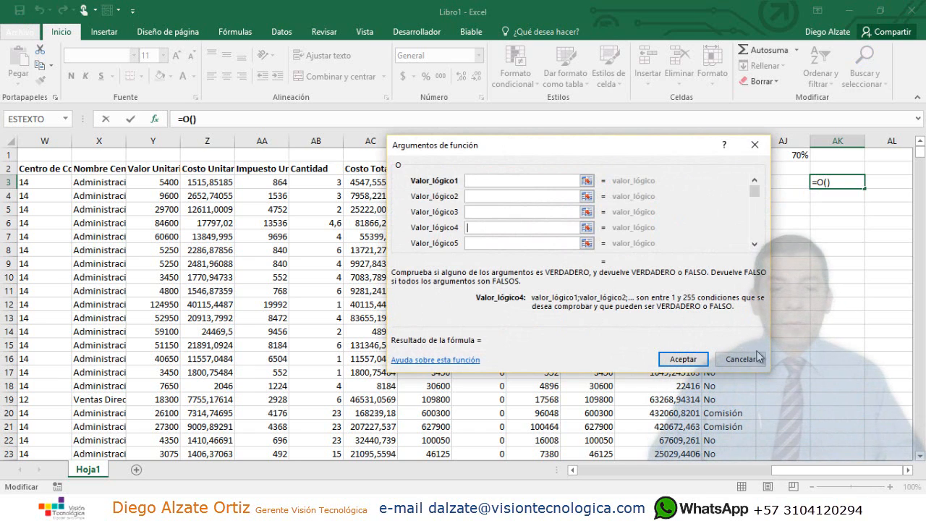
pyautogui.click(740, 359)
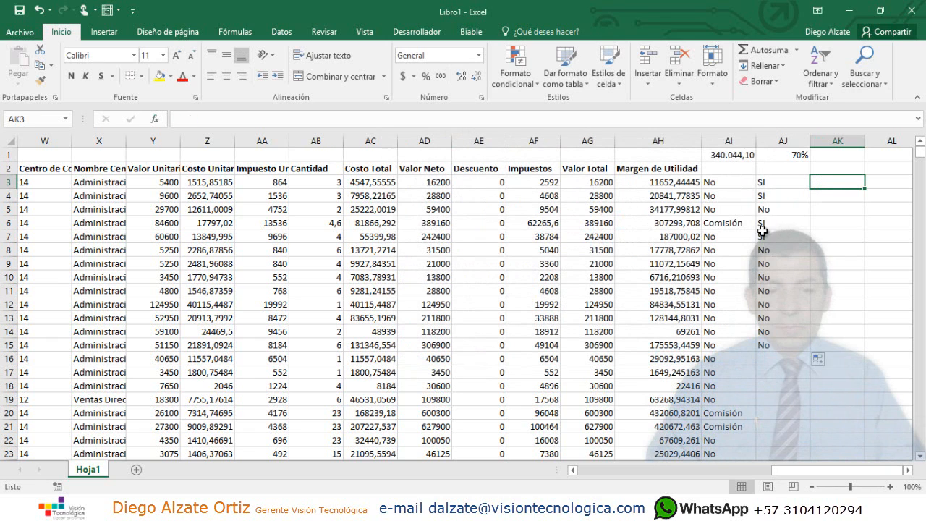
# Step: Enter an O formula in AK3 that reuses the AI3 logical test AD3>$AI$1 as its only condition
pyautogui.write('=')
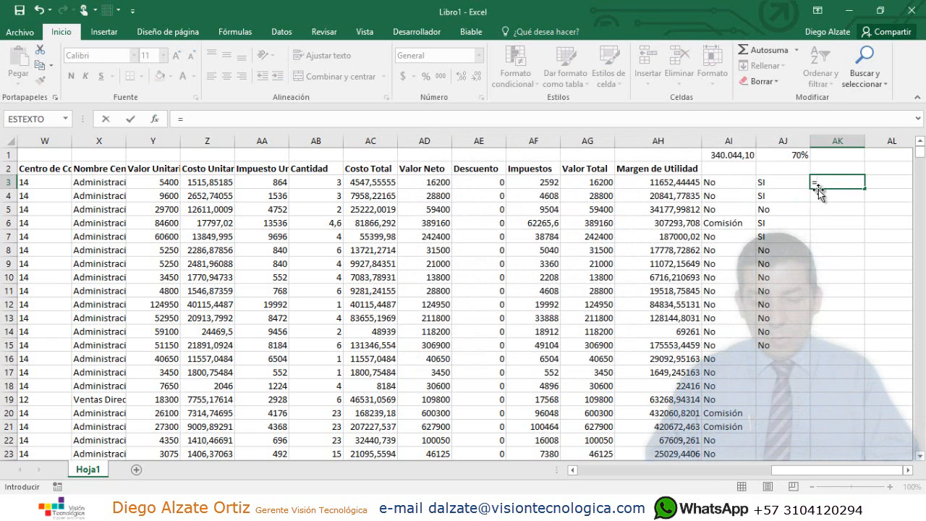
pyautogui.press('Escape')
pyautogui.click(723, 182)
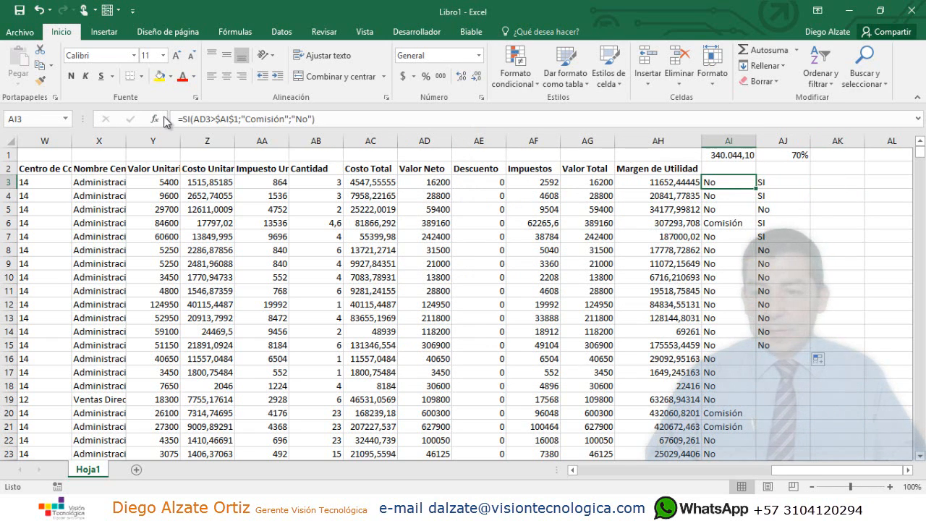
pyautogui.click(194, 119)
pyautogui.moveTo(194, 118); pyautogui.dragTo(233, 118)
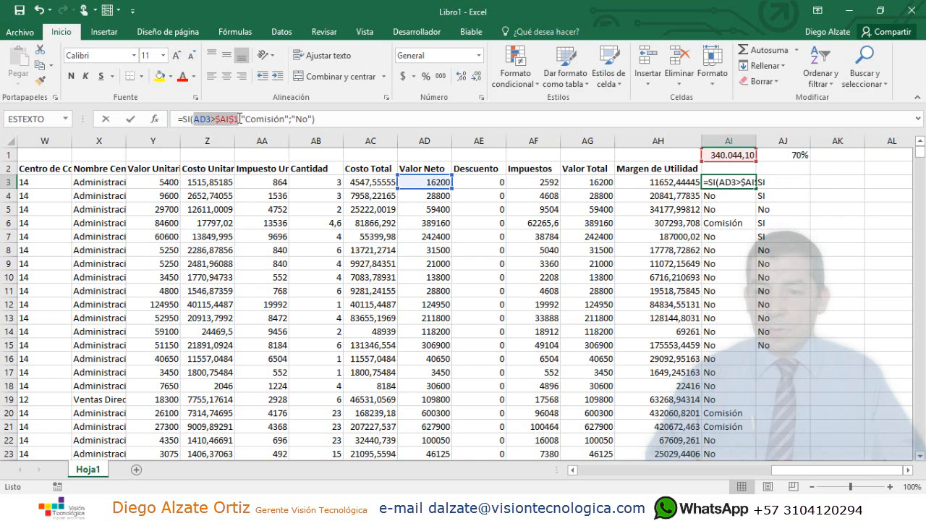
pyautogui.press('Escape')
pyautogui.click(827, 182)
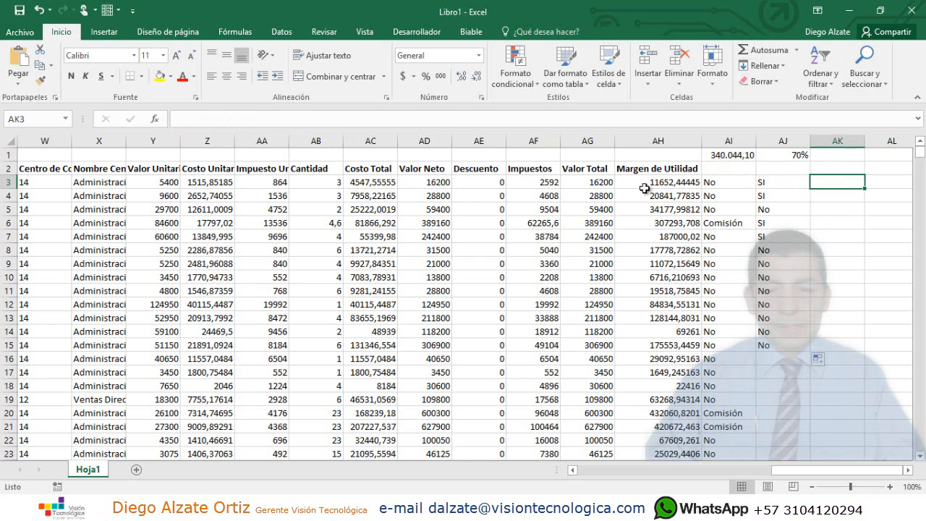
pyautogui.click(457, 117)
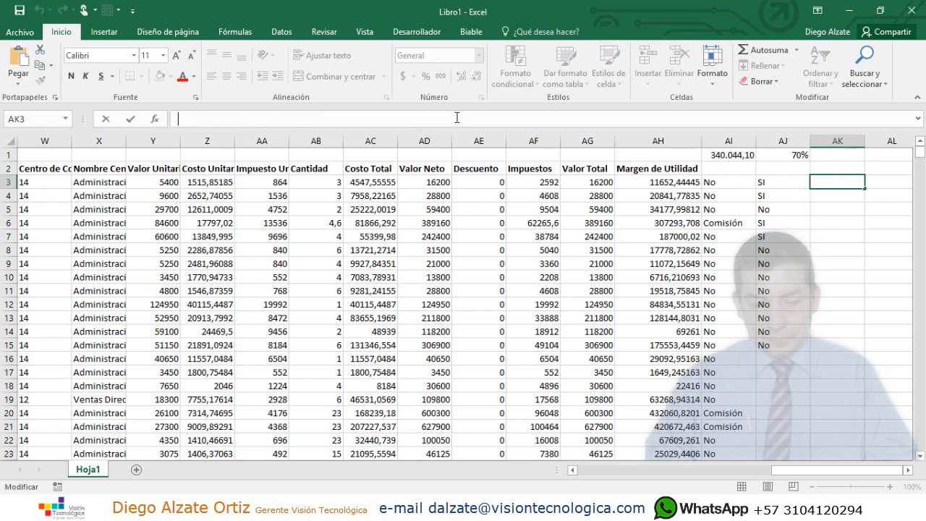
pyautogui.write('=o(')
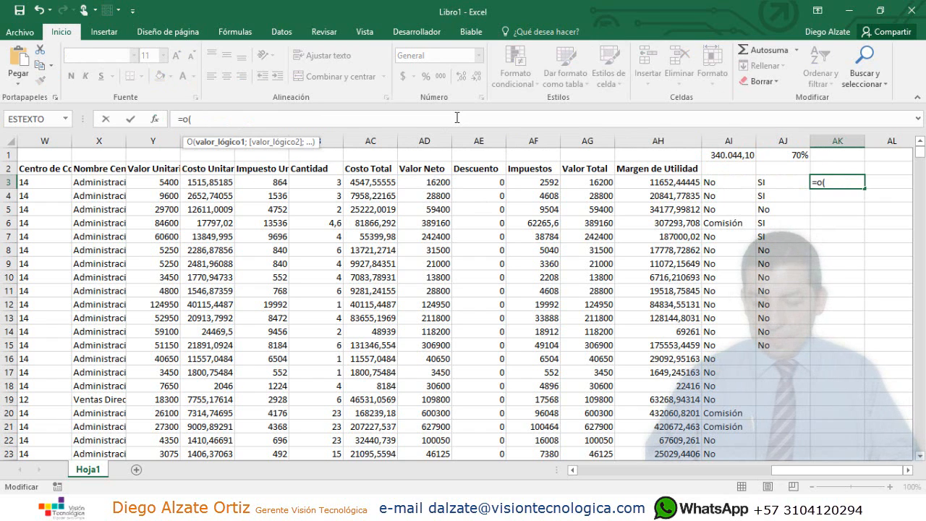
pyautogui.write('AD3>$AI$1')
pyautogui.write(')')
pyautogui.press('Return')
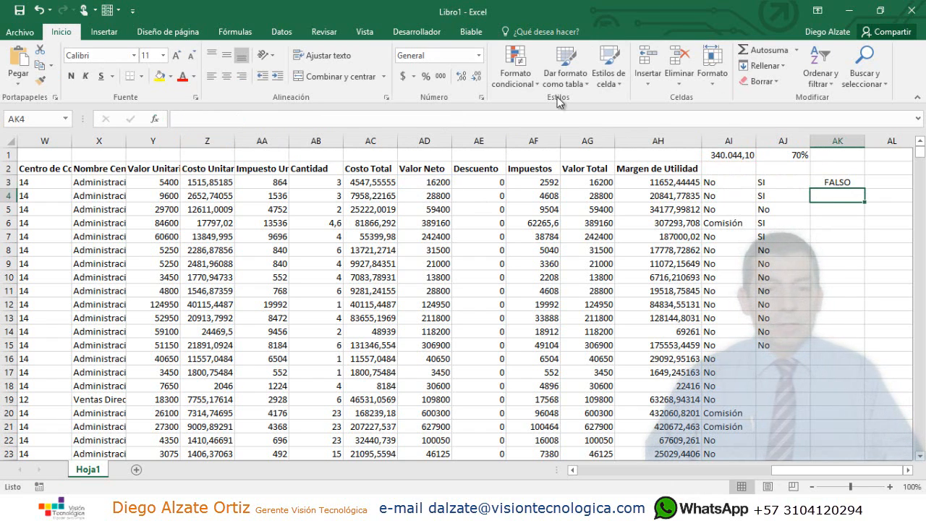
# Step: Fill the O formula from AK3 down to AK15 and fit the width of column AK to its contents
pyautogui.click(849, 185)
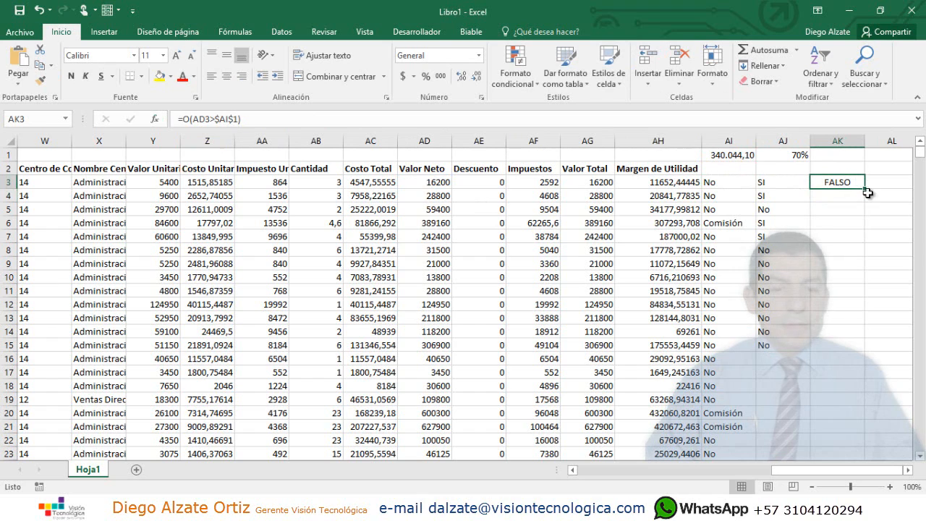
pyautogui.click(731, 226)
pyautogui.click(856, 185)
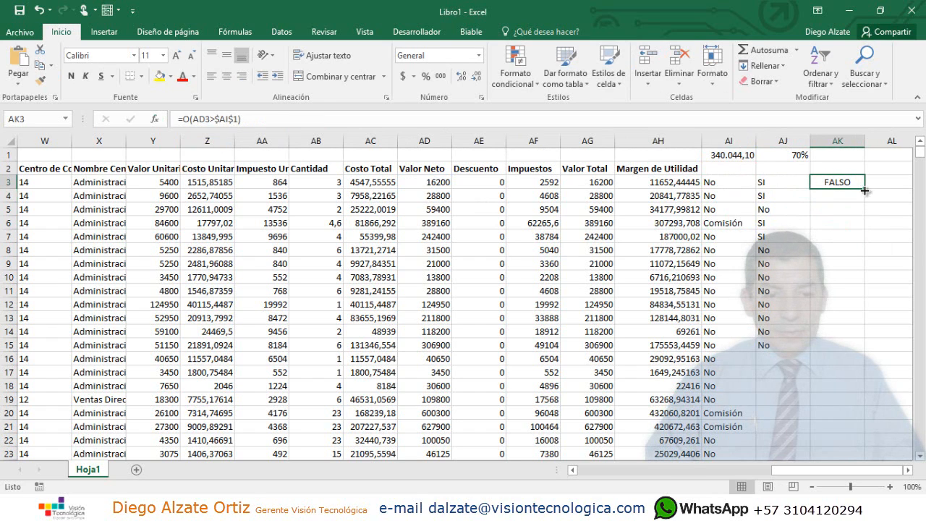
pyautogui.moveTo(864, 190); pyautogui.dragTo(860, 356)
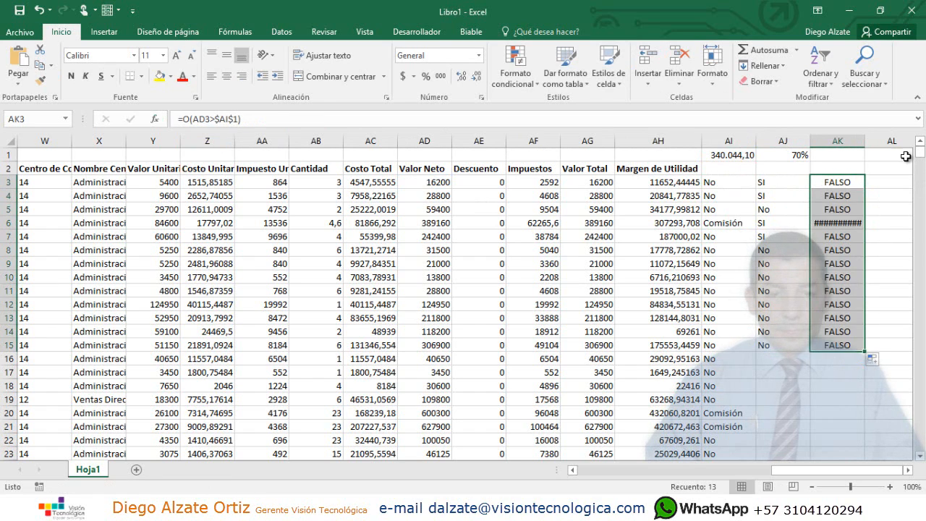
pyautogui.doubleClick(865, 140)
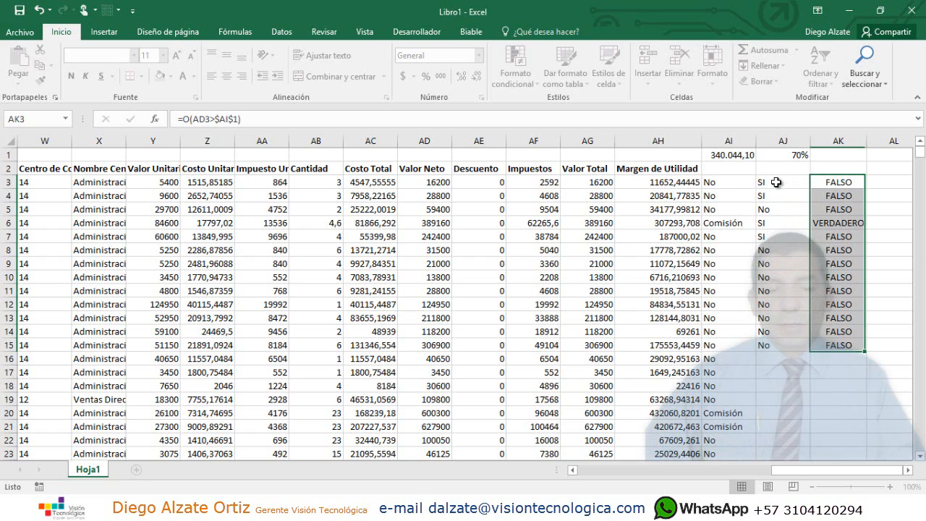
# Step: Add AH3/AD3>$AJ$1 as the second condition of the O formula in AK3 and fill it down to AK15
pyautogui.click(837, 183)
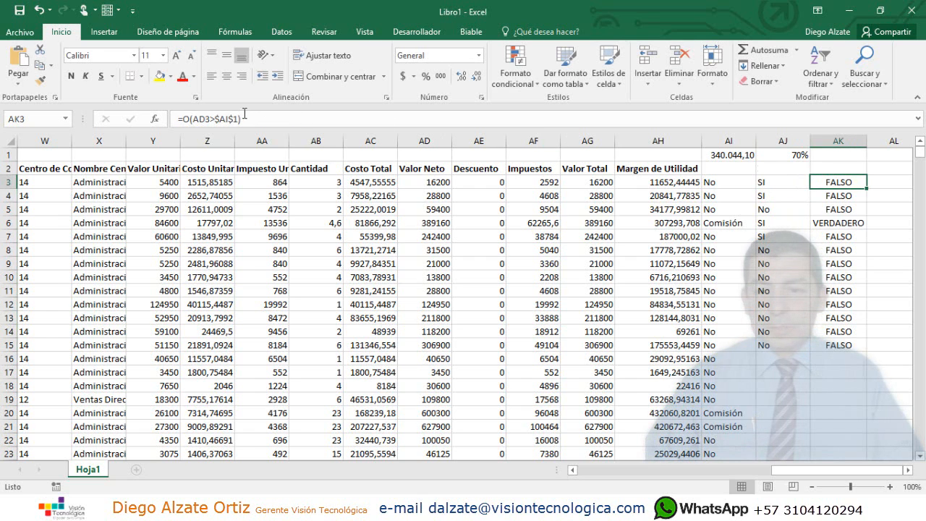
pyautogui.click(289, 118)
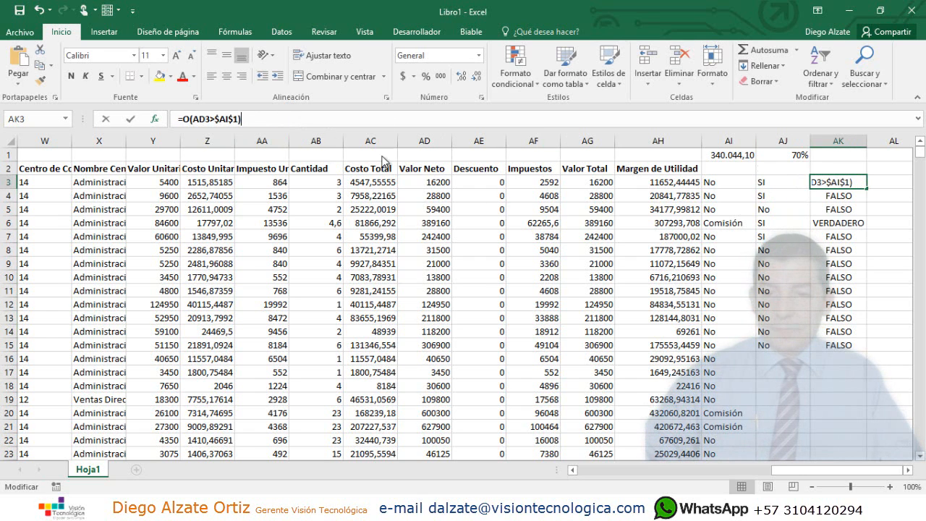
pyautogui.hotkey('shift', 'F3')
pyautogui.click(509, 200)
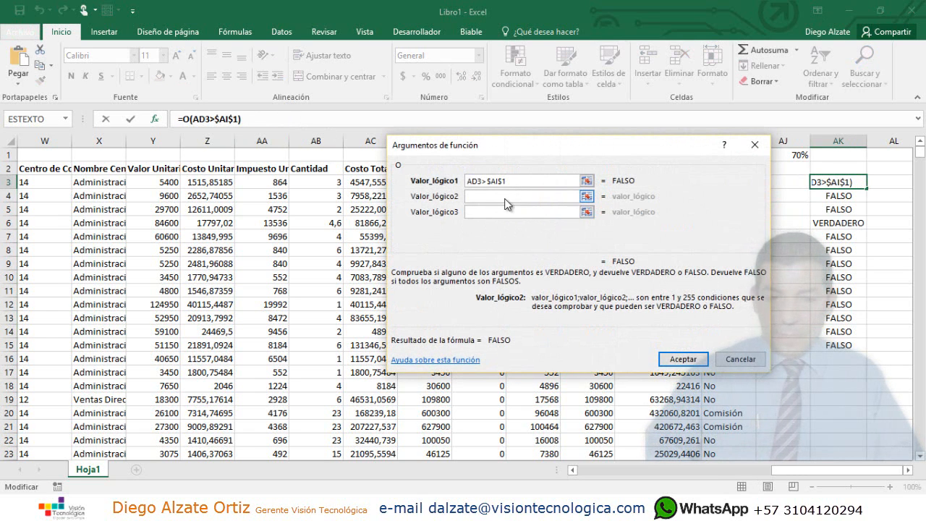
pyautogui.write('AH3/AD3>$AJ$1')
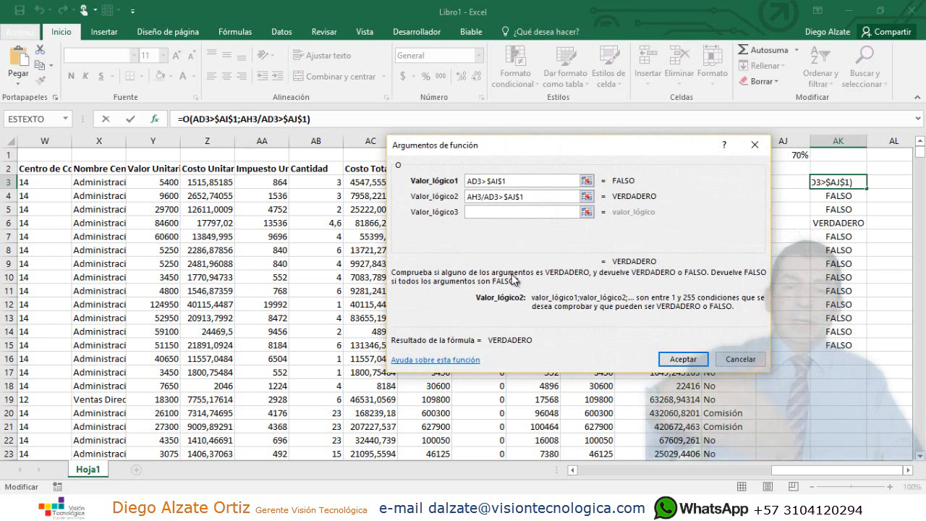
pyautogui.click(695, 359)
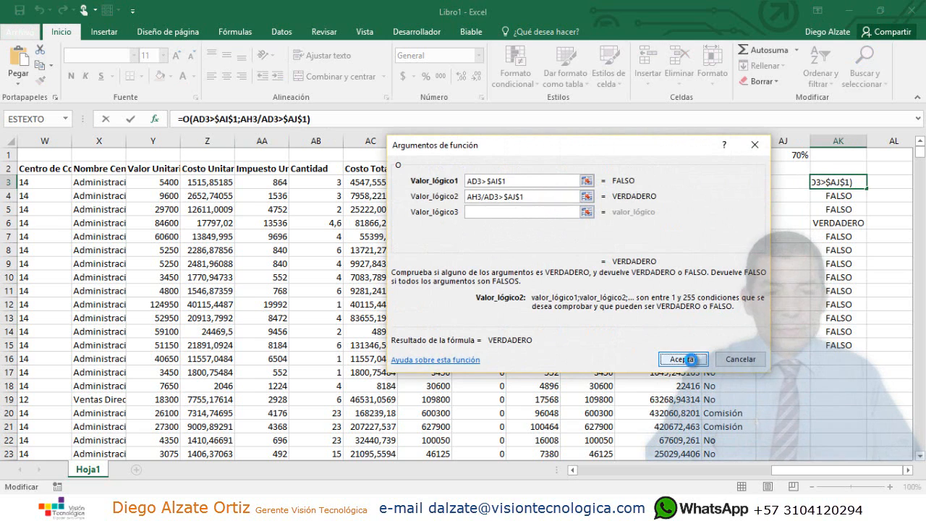
pyautogui.moveTo(867, 188); pyautogui.dragTo(862, 352)
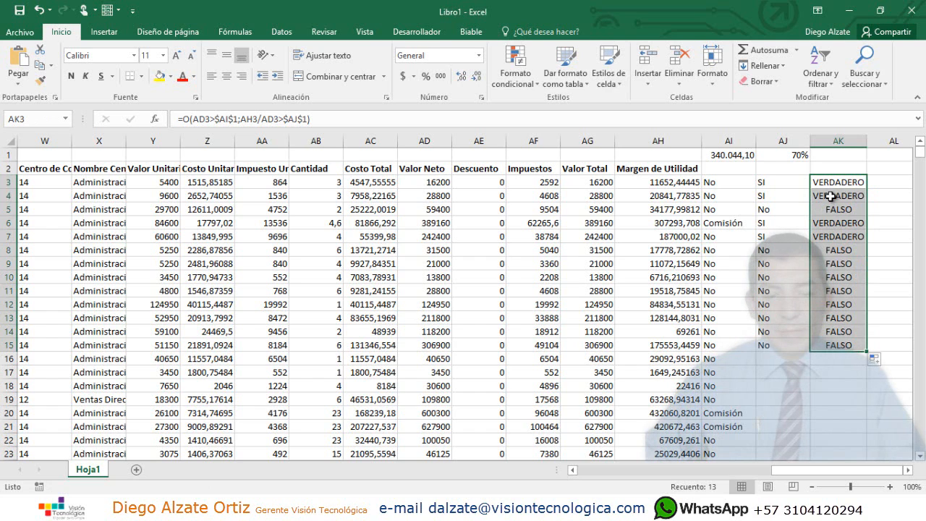
# Step: Compare the AI3 and AJ3 formulas with the results in AK3:AK15 and review the two conditions of the O formula
pyautogui.click(726, 182)
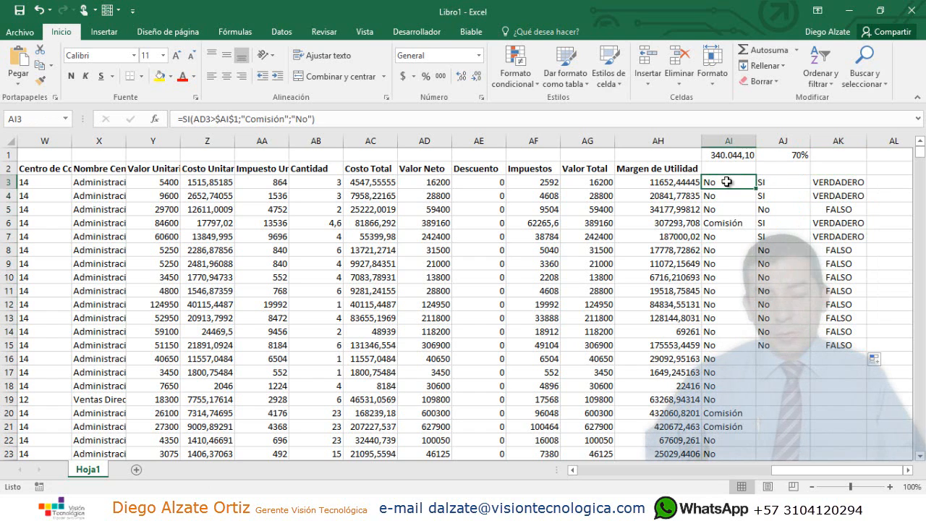
pyautogui.click(788, 183)
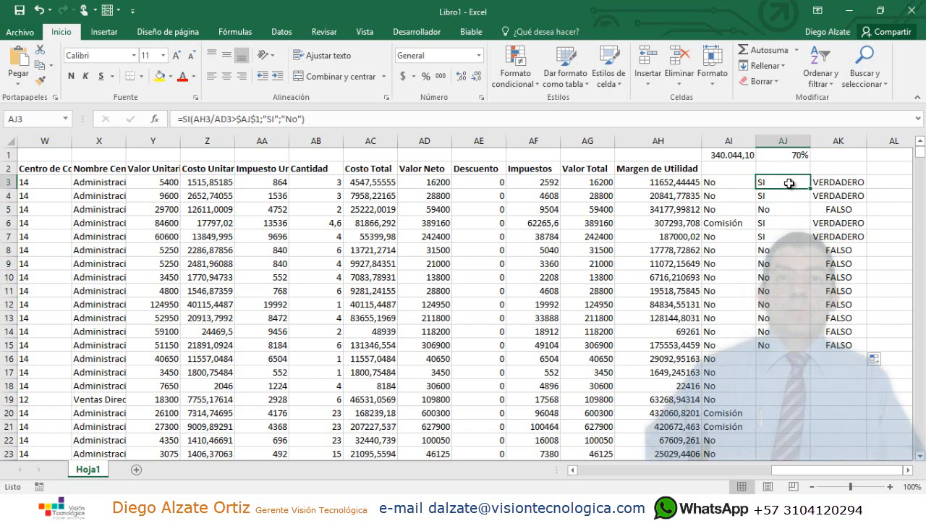
pyautogui.click(726, 185)
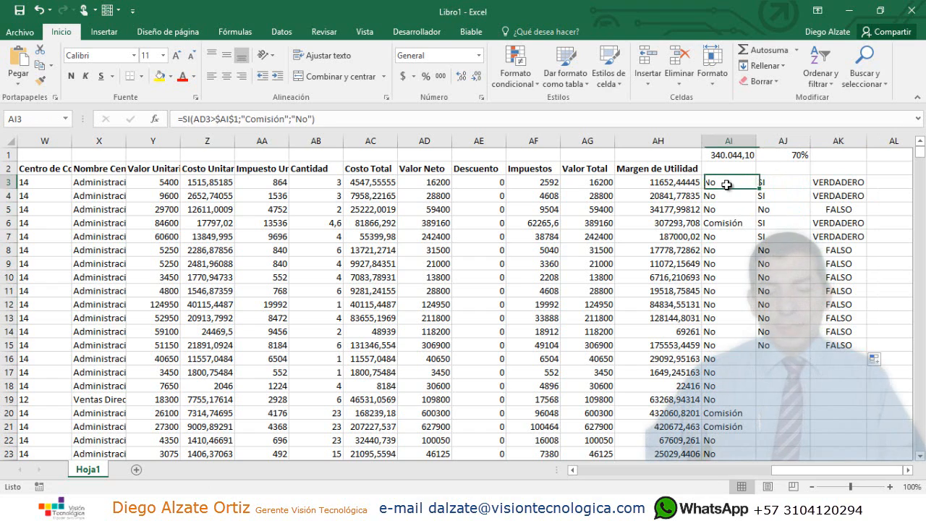
pyautogui.click(784, 182)
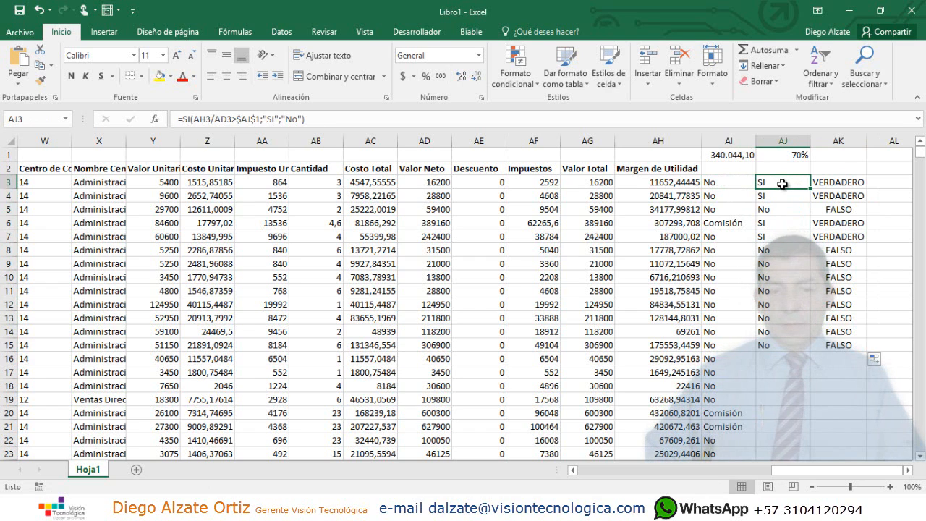
pyautogui.moveTo(837, 180); pyautogui.dragTo(862, 346)
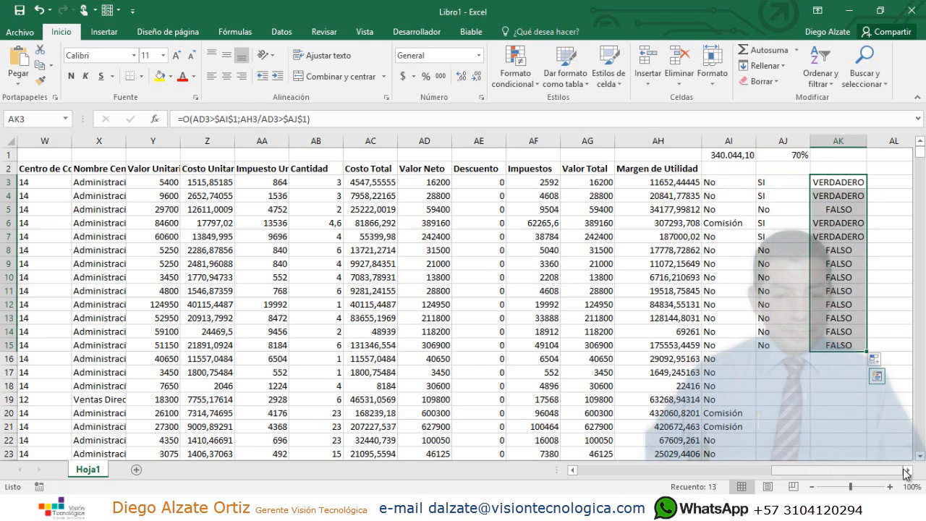
pyautogui.click(908, 470)
pyautogui.click(794, 182)
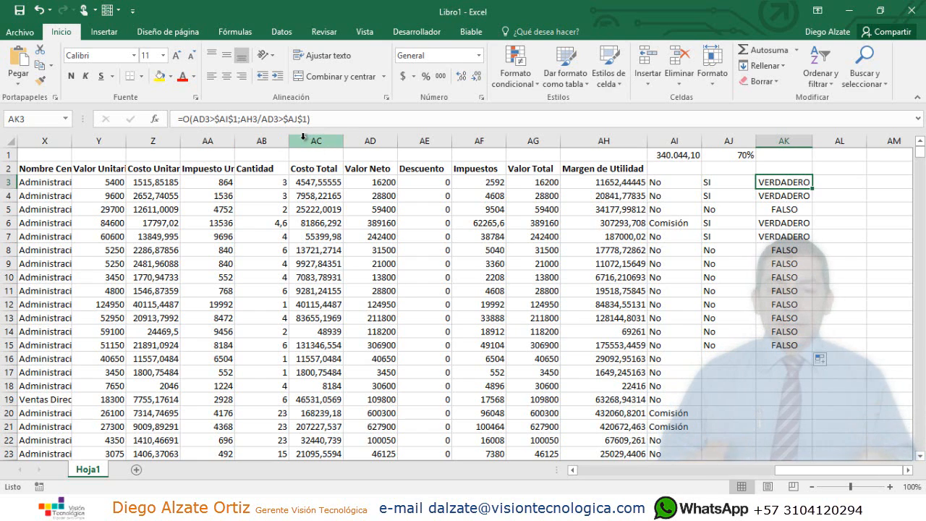
pyautogui.click(180, 122)
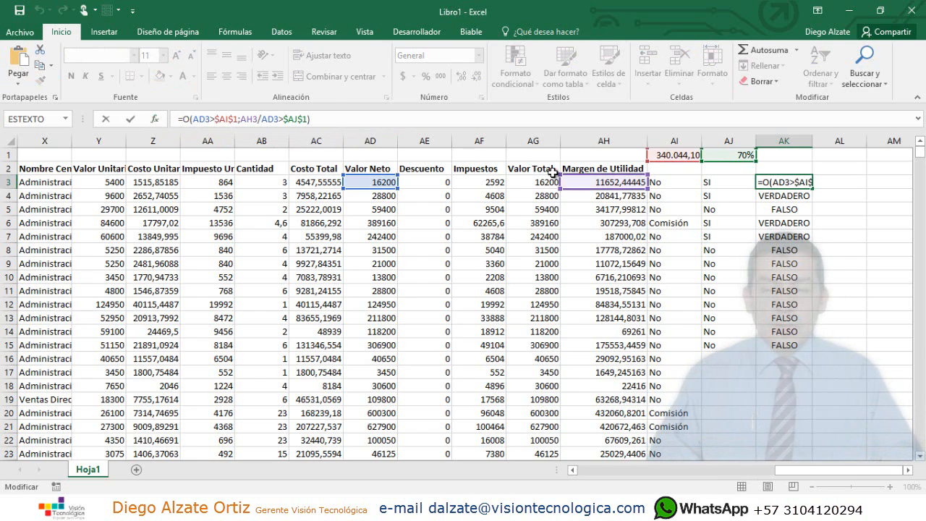
pyautogui.hotkey('ctrl', 'Return')
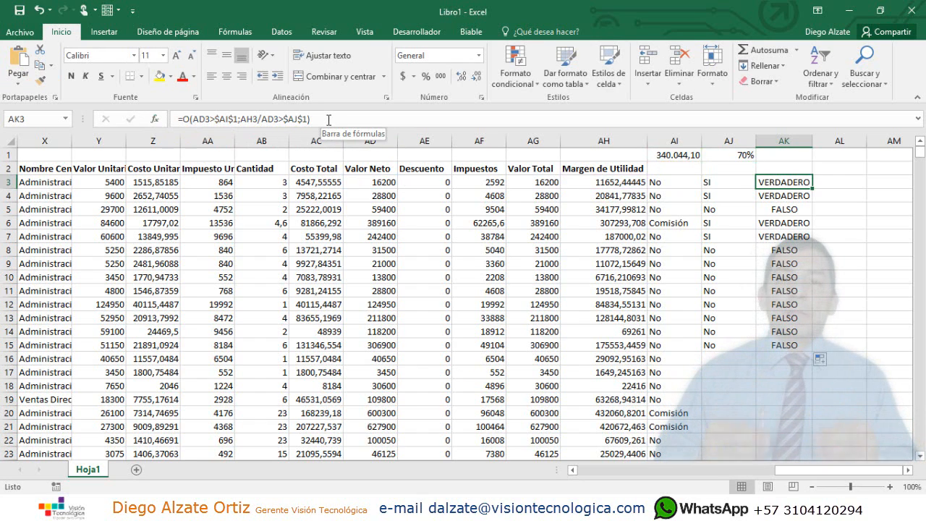
# Step: Wrap the O test in AK3 in an SI function with "Liquidar Comisión" as the value if true
pyautogui.click(183, 119)
pyautogui.write('SI(')
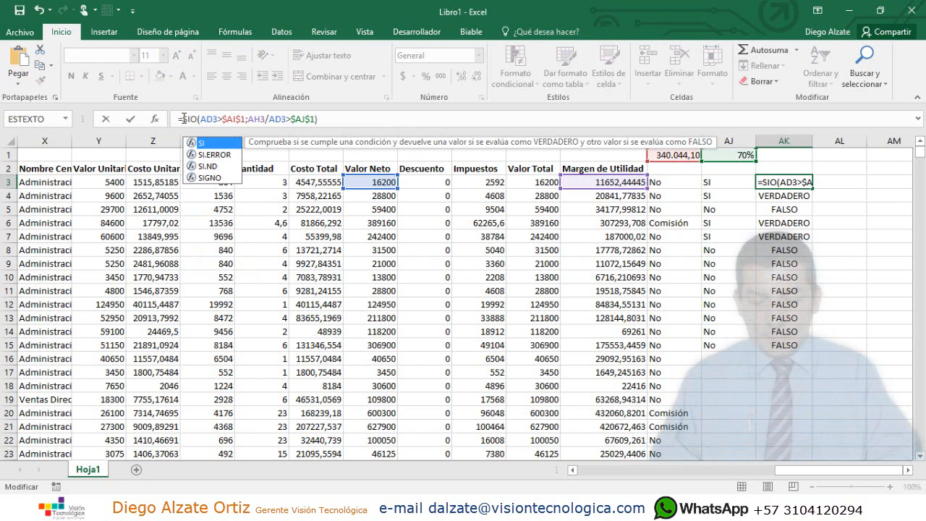
pyautogui.click(327, 119)
pyautogui.write(';')
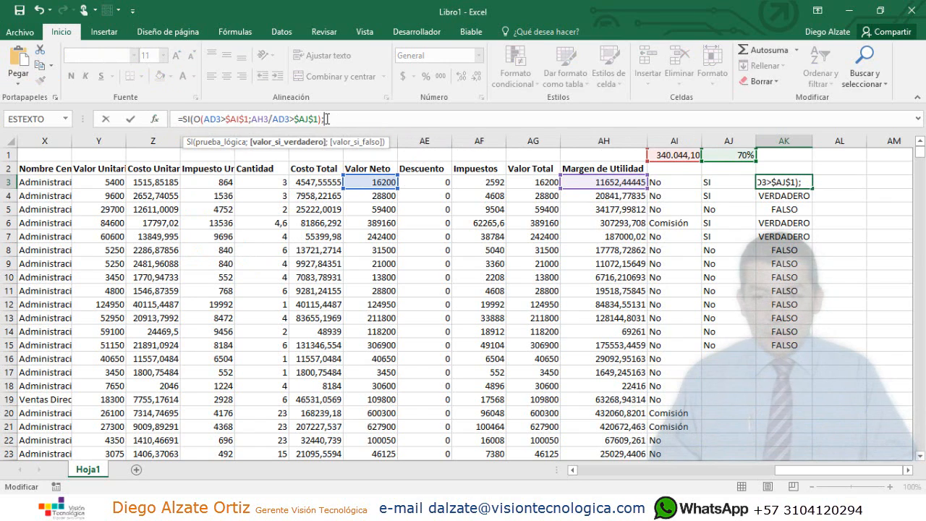
pyautogui.write('"')
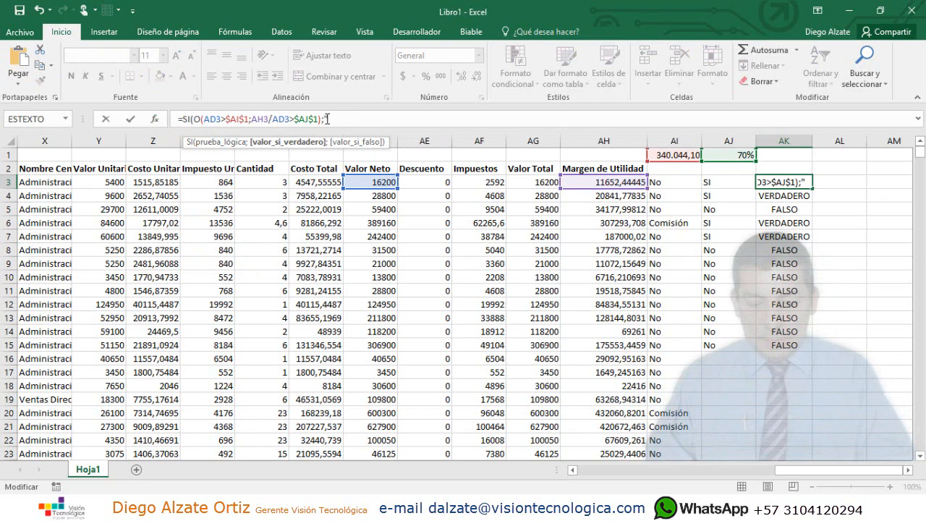
pyautogui.write('Liquidar C')
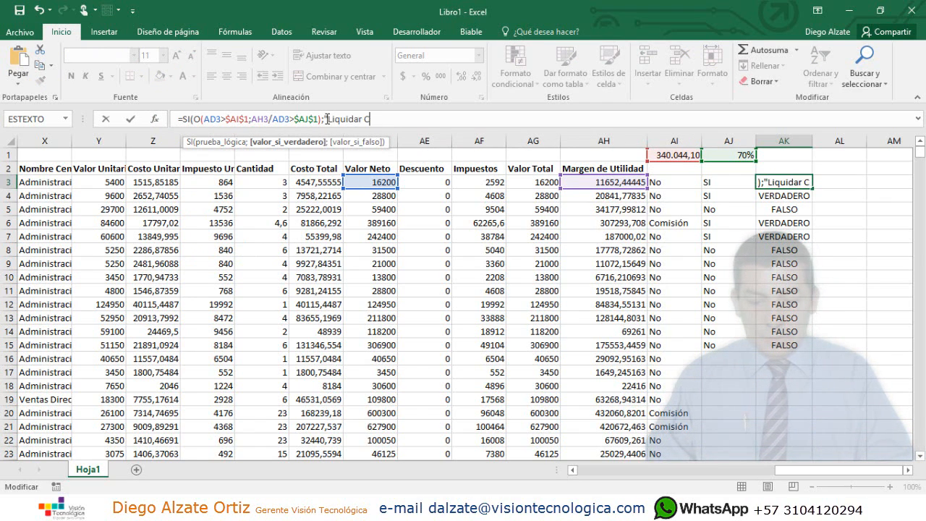
pyautogui.write('omisi')
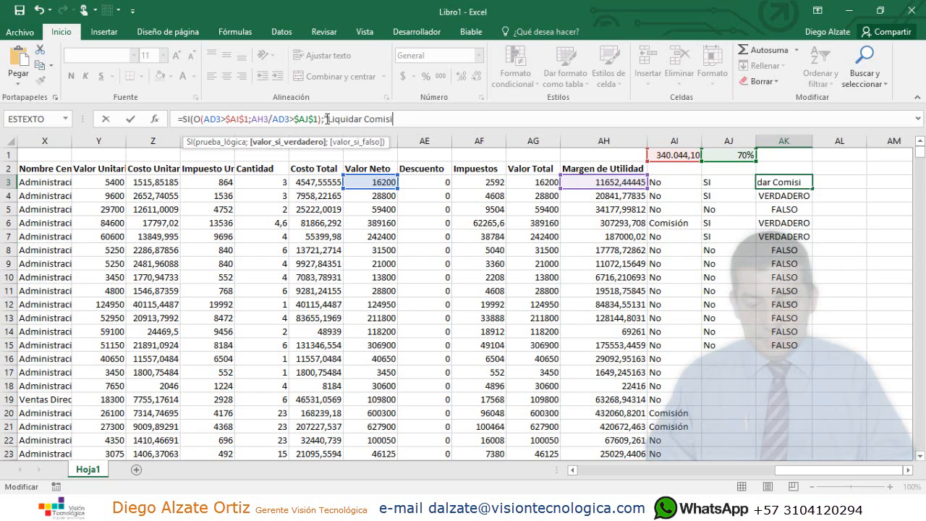
pyautogui.write('ón')
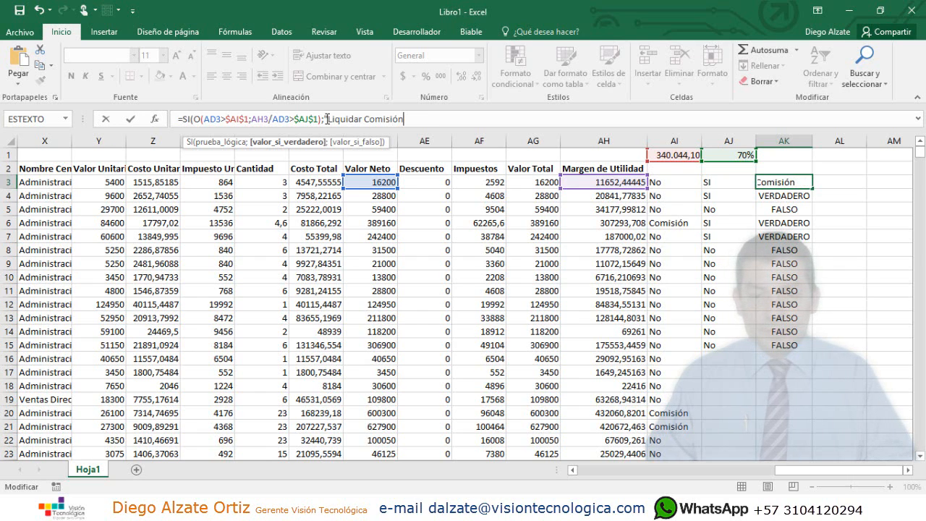
pyautogui.write('");')
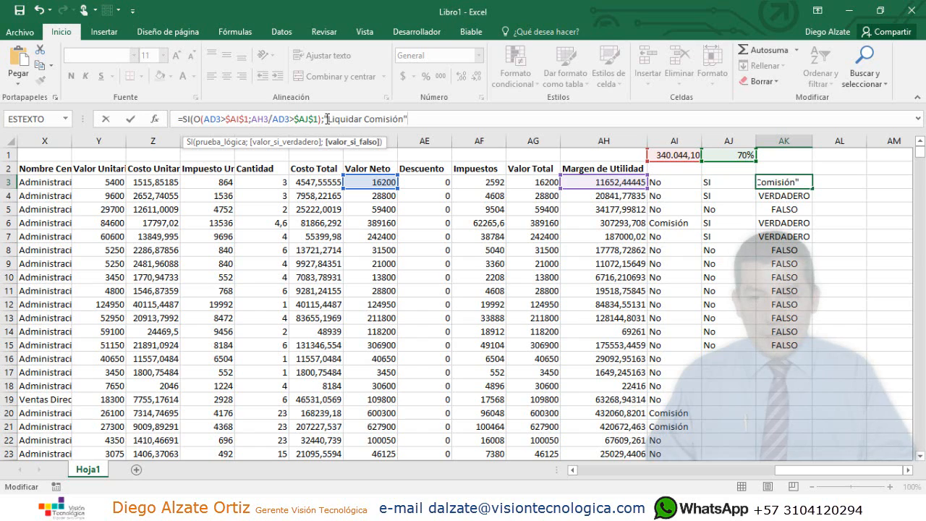
# Step: Complete the SI formula in AK3 with "No Liquidar" as the value if false and fill it down to AK15
pyautogui.write('"')
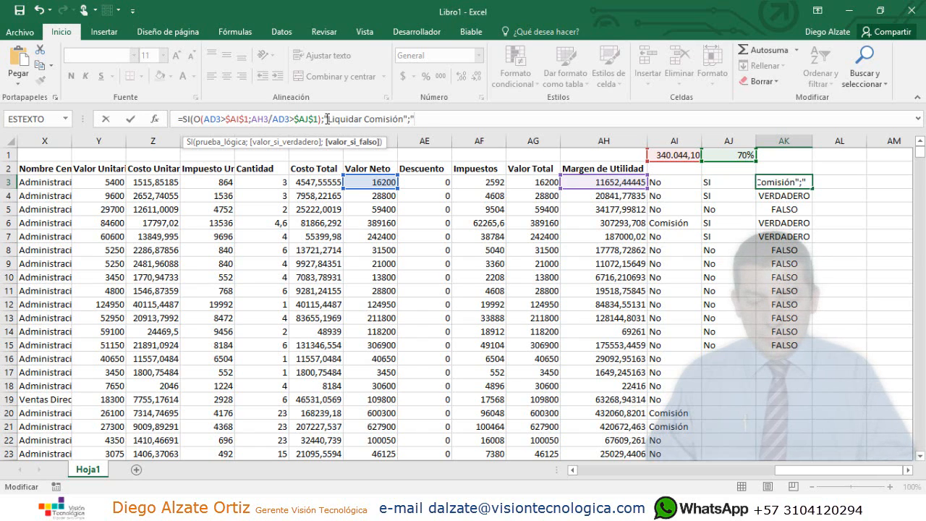
pyautogui.write('No Li')
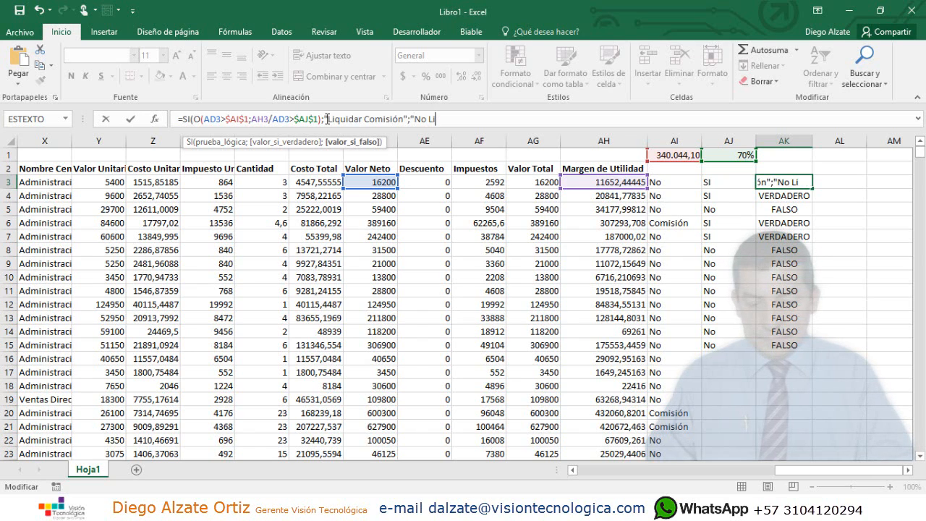
pyautogui.write('quidar')
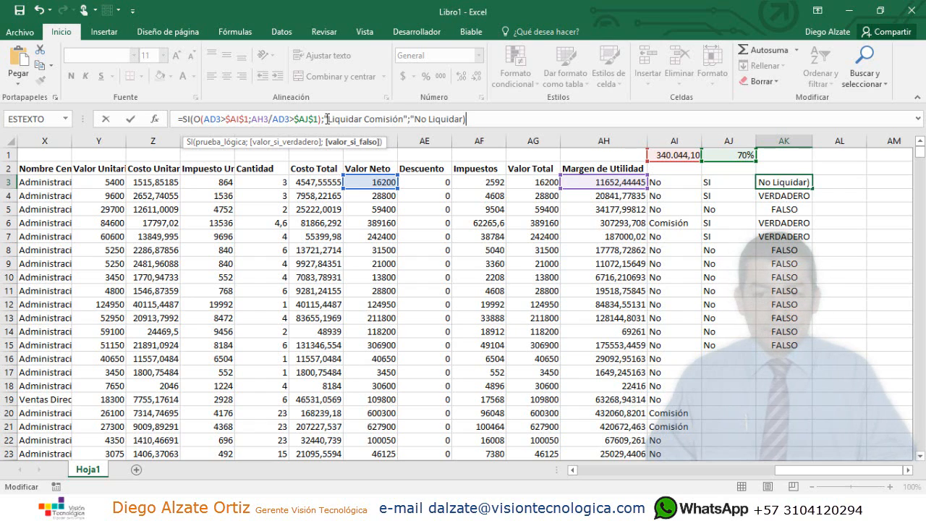
pyautogui.write('")')
pyautogui.press('Return')
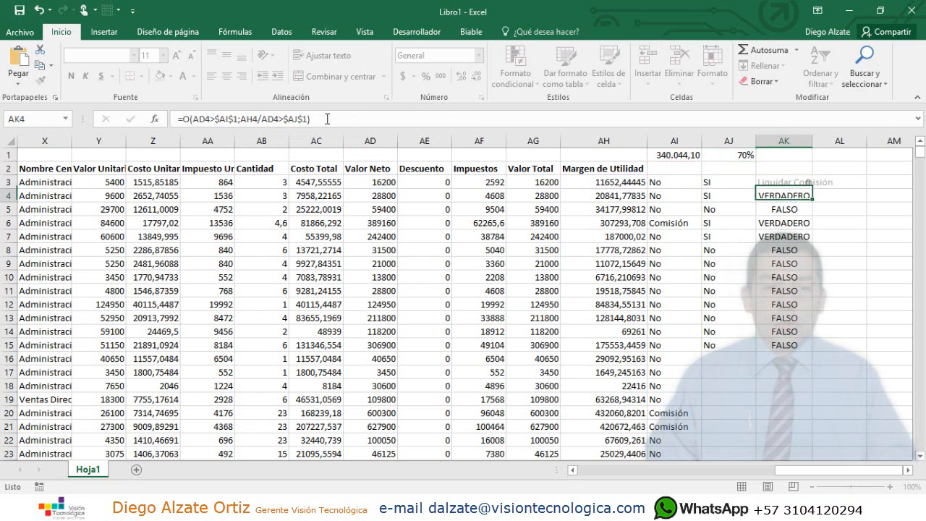
pyautogui.click(795, 180)
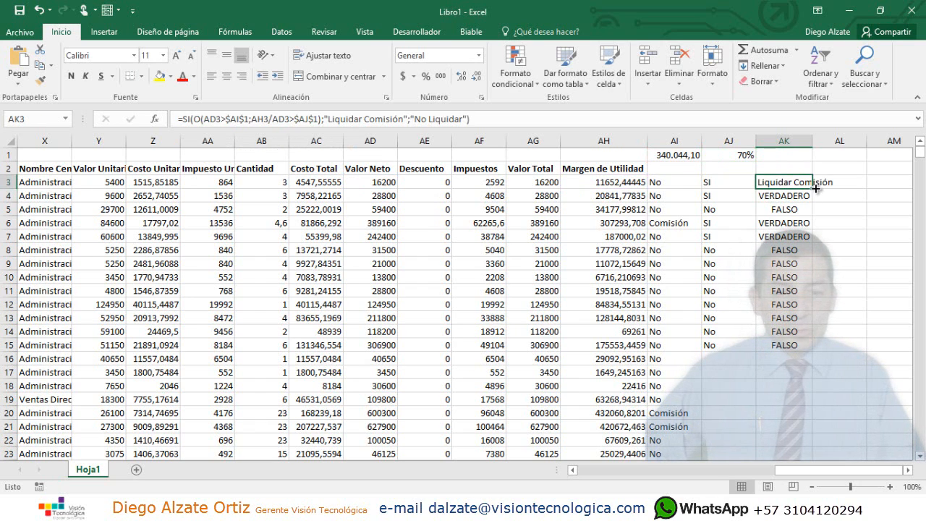
pyautogui.doubleClick(813, 187)
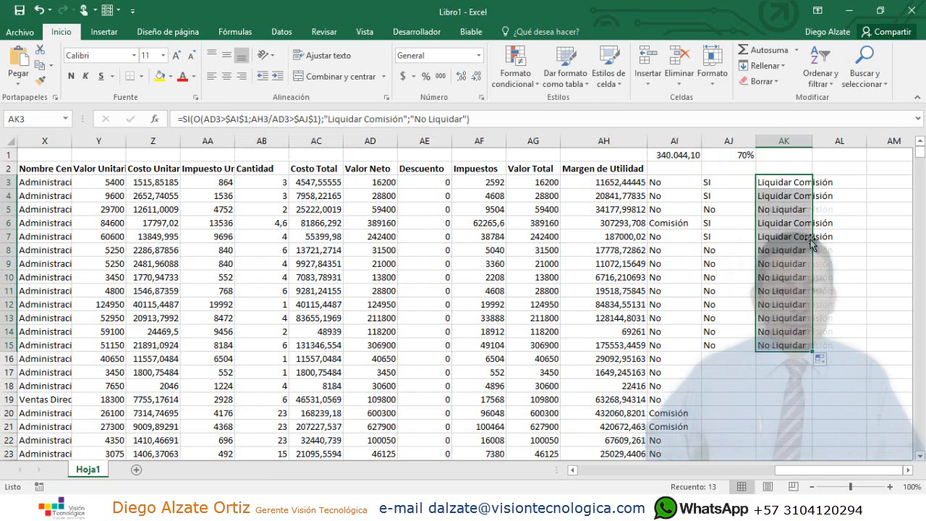
# Step: Compare the SI results in AK3:AK15 with the thresholds in AI1 and AJ1 and the individual results in columns AI and AJ
pyautogui.click(780, 285)
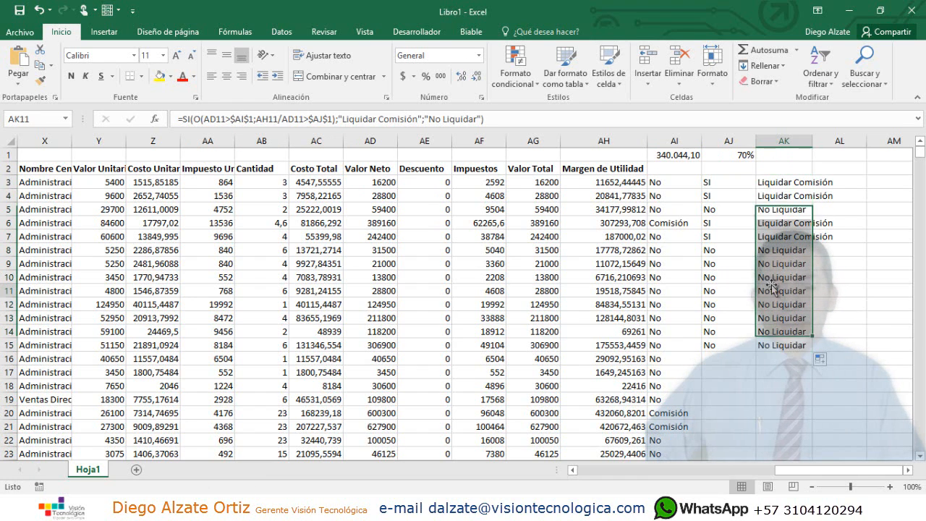
pyautogui.click(784, 183)
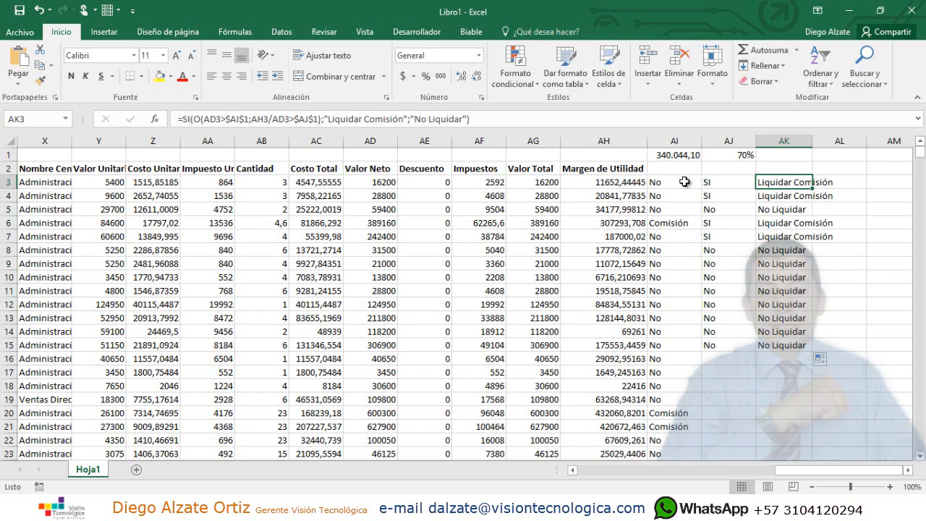
pyautogui.moveTo(684, 182); pyautogui.dragTo(709, 293)
pyautogui.moveTo(716, 183); pyautogui.dragTo(726, 246)
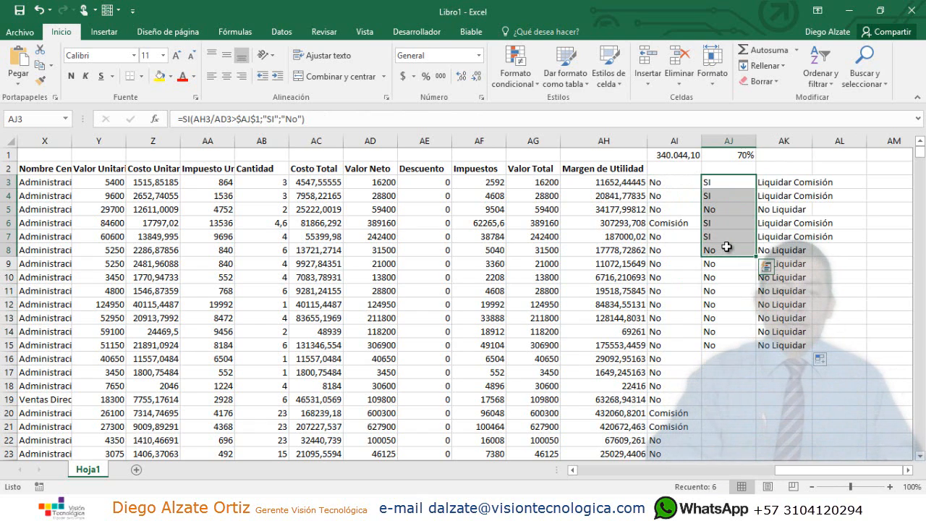
pyautogui.click(784, 186)
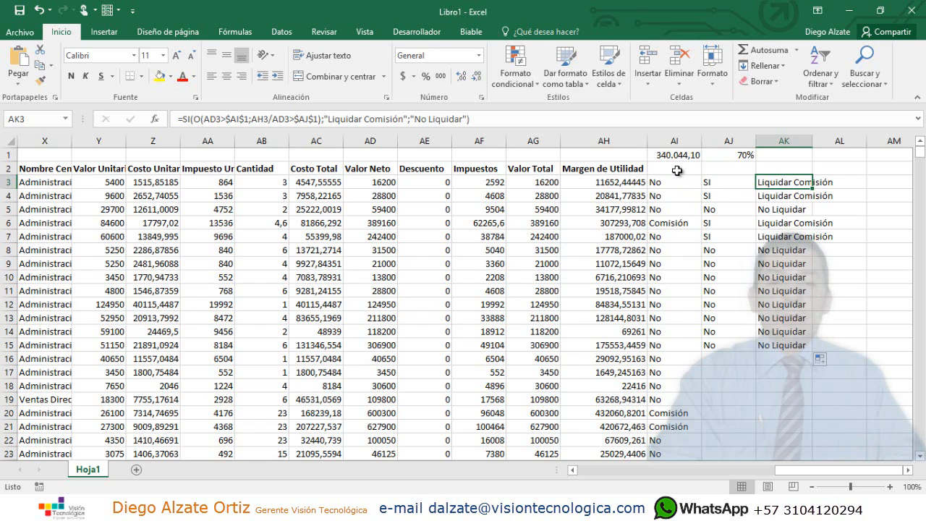
pyautogui.moveTo(671, 156); pyautogui.dragTo(672, 292)
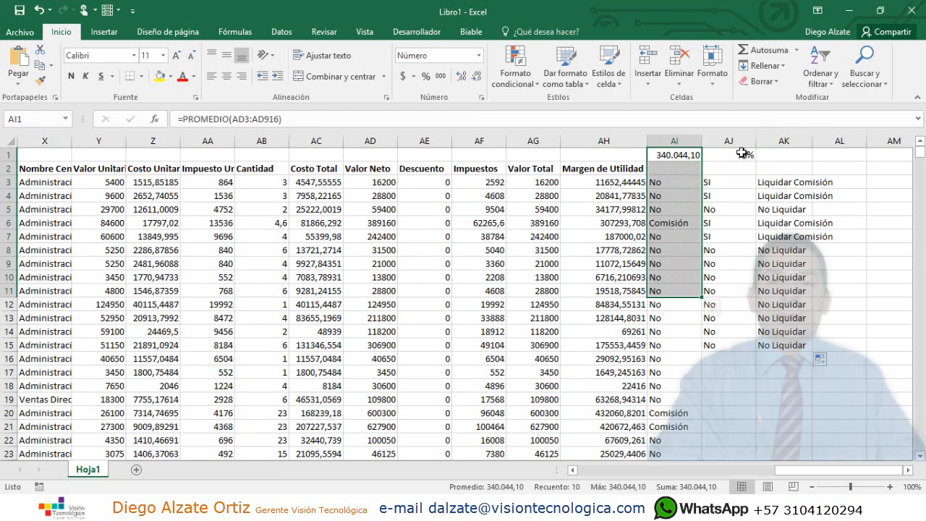
pyautogui.moveTo(742, 153); pyautogui.dragTo(727, 240)
pyautogui.click(781, 182)
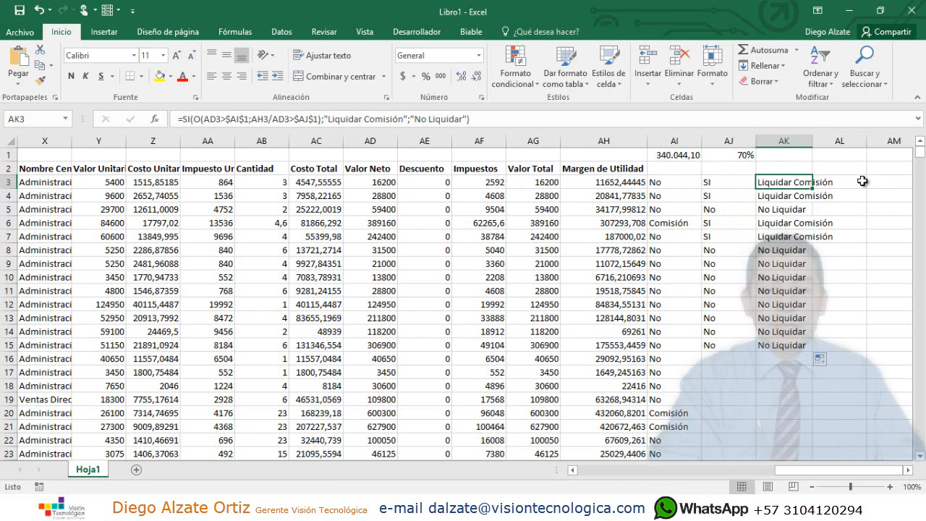
# Step: Copy the O test from AK3 into AL3 as the formula =O(AD3>$AI$1;AH3/AD3>$AJ$1) and widen column AK to show its text
pyautogui.click(198, 120)
pyautogui.moveTo(214, 115); pyautogui.dragTo(322, 119)
pyautogui.hotkey('ctrl', 'c')
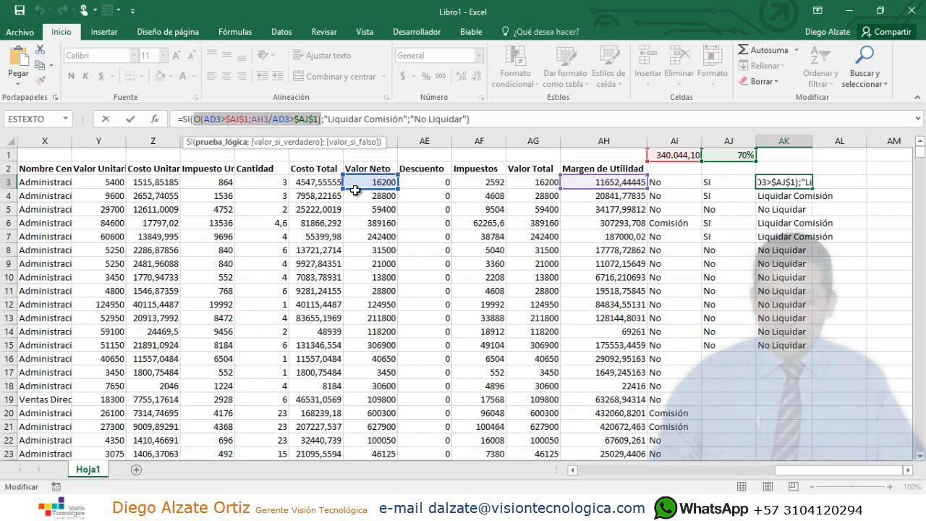
pyautogui.press('Tab')
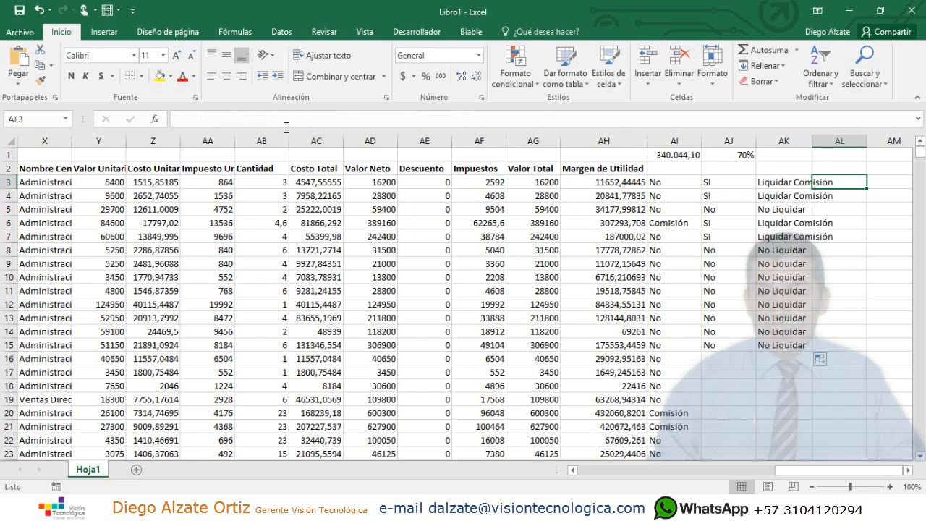
pyautogui.hotkey('ctrl', 'v')
pyautogui.press('Return')
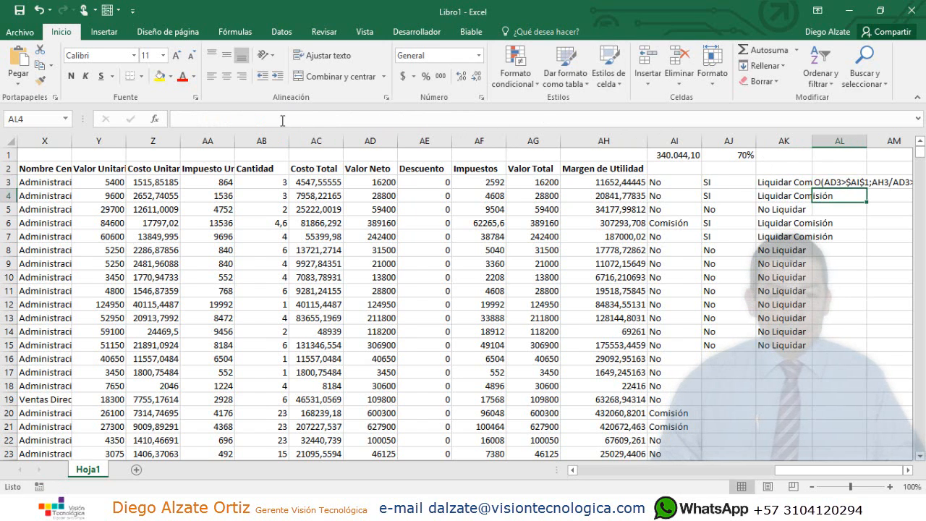
pyautogui.write('=')
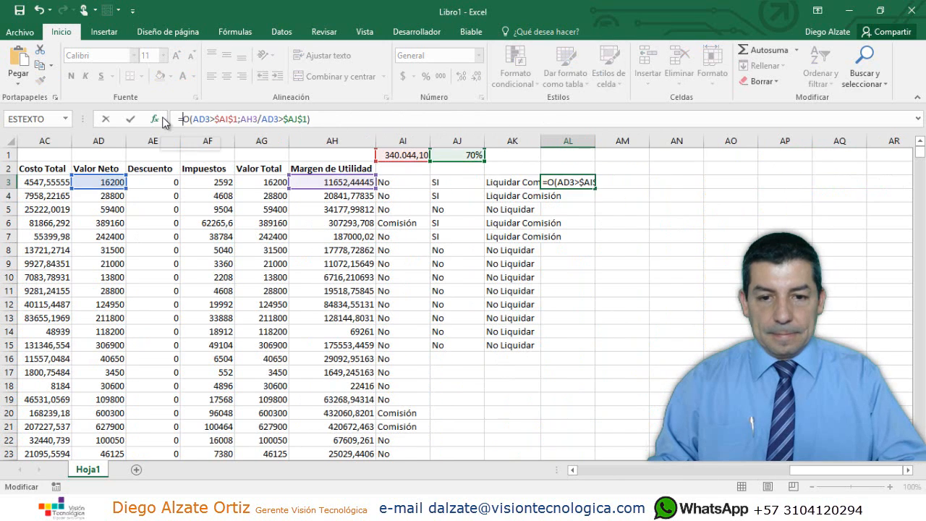
pyautogui.press('Return')
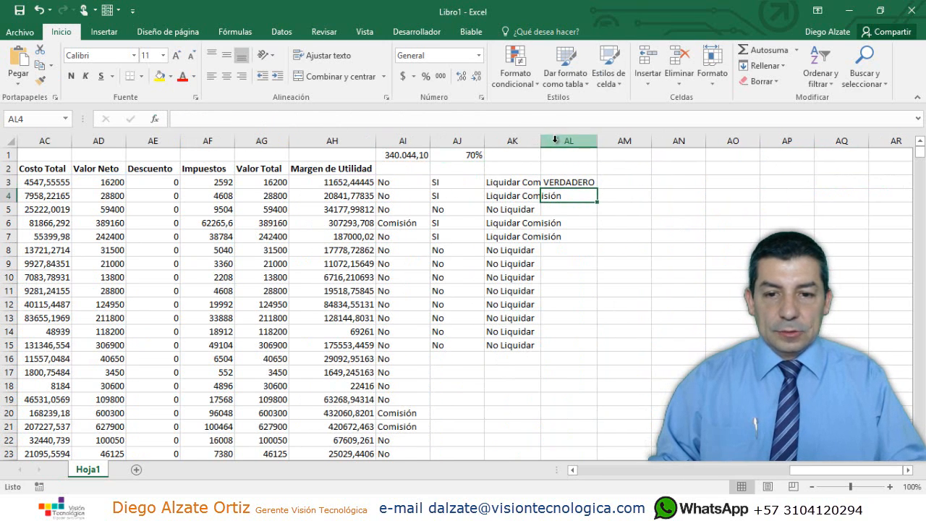
pyautogui.moveTo(540, 140); pyautogui.dragTo(579, 140)
# Step: Enter the equivalent Y test in AM3, fill AL3:AM3 down to row 15 and widen column AM to fit its results
pyautogui.click(673, 182)
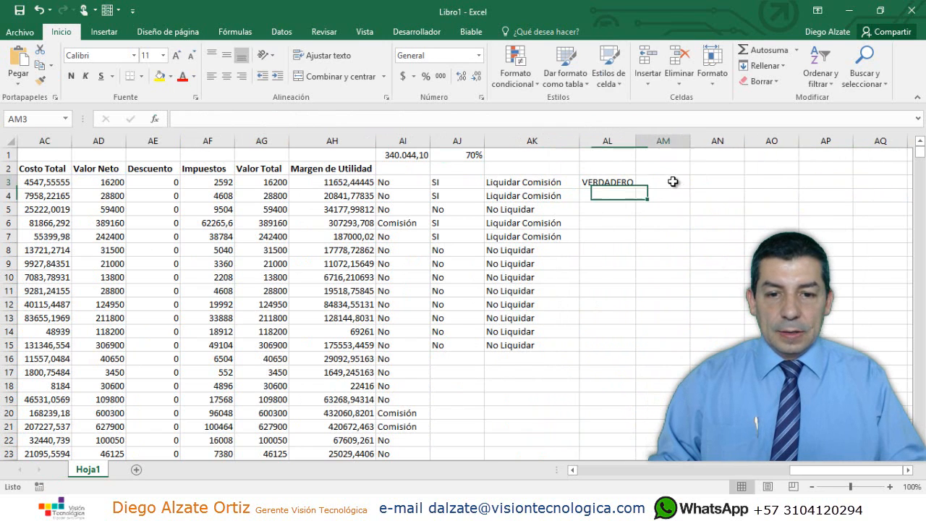
pyautogui.doubleClick(672, 181)
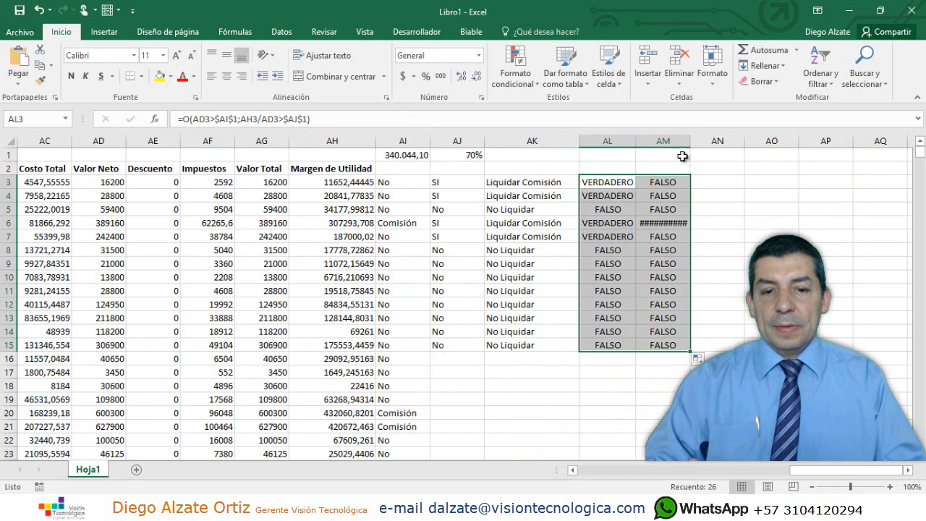
pyautogui.moveTo(691, 144); pyautogui.dragTo(694, 137)
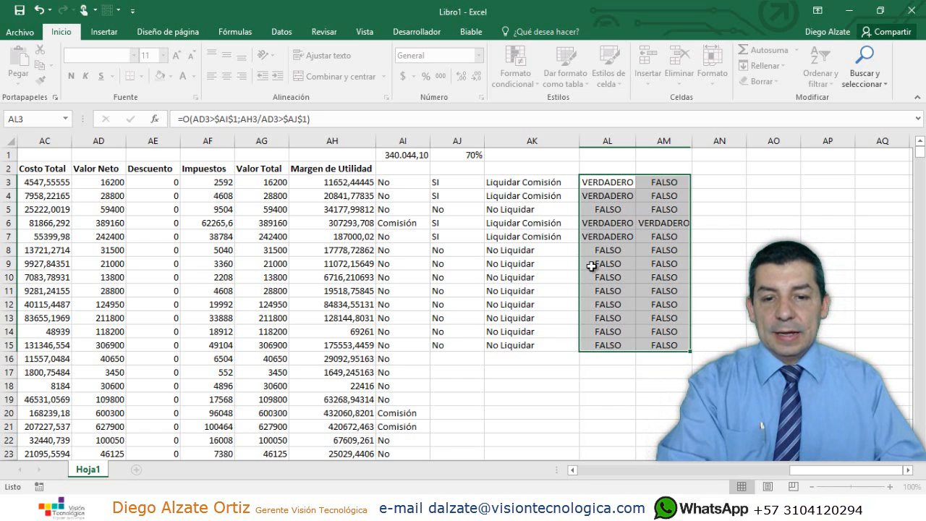
# Step: Replace O with Y in the SI formula in AK3 and fill it down to AK15
pyautogui.click(522, 194)
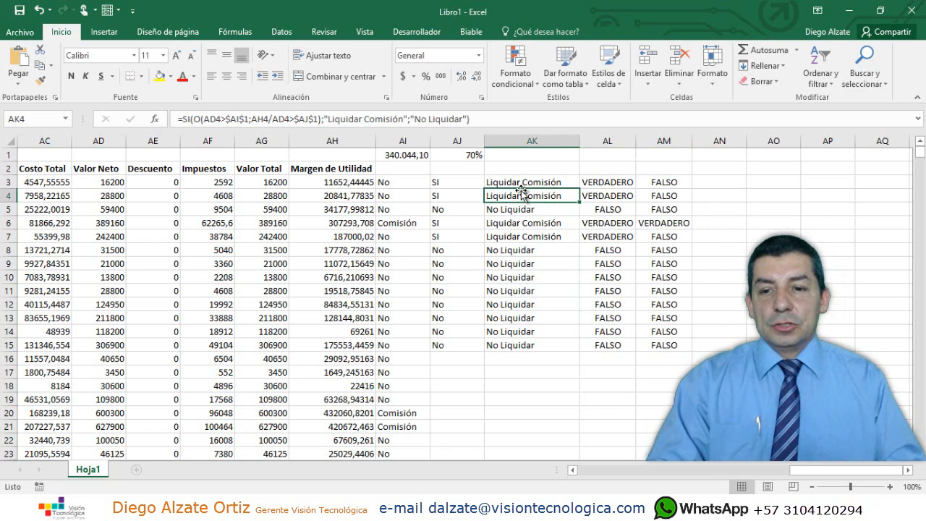
pyautogui.click(539, 182)
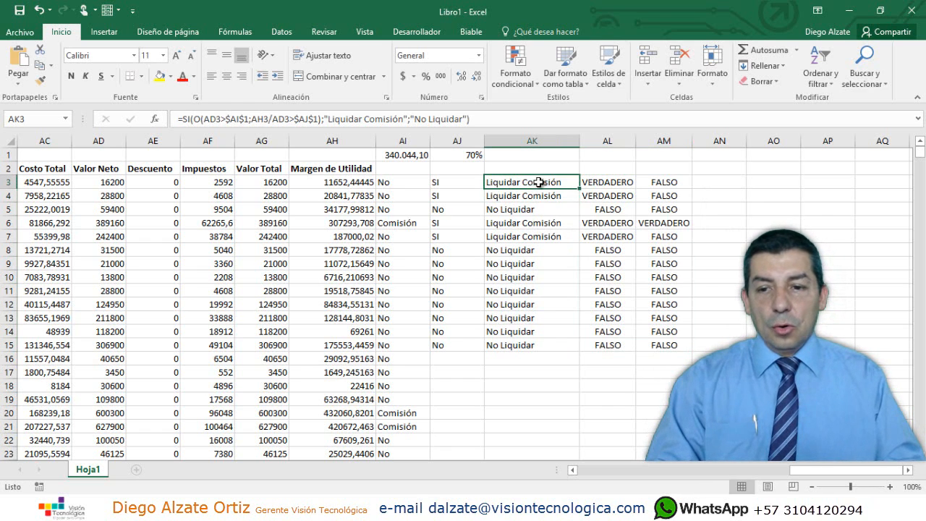
pyautogui.click(196, 117)
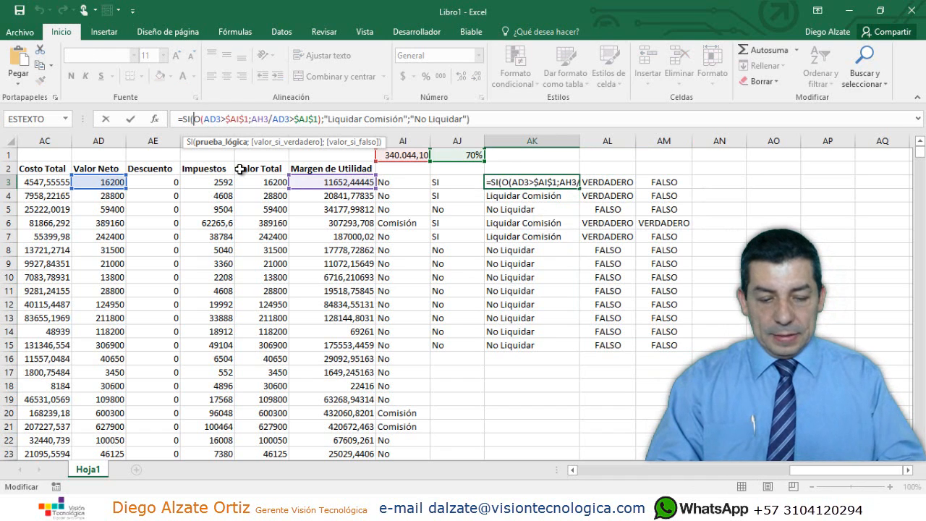
pyautogui.hotkey('ctrl', 'Return')
pyautogui.press('Down')
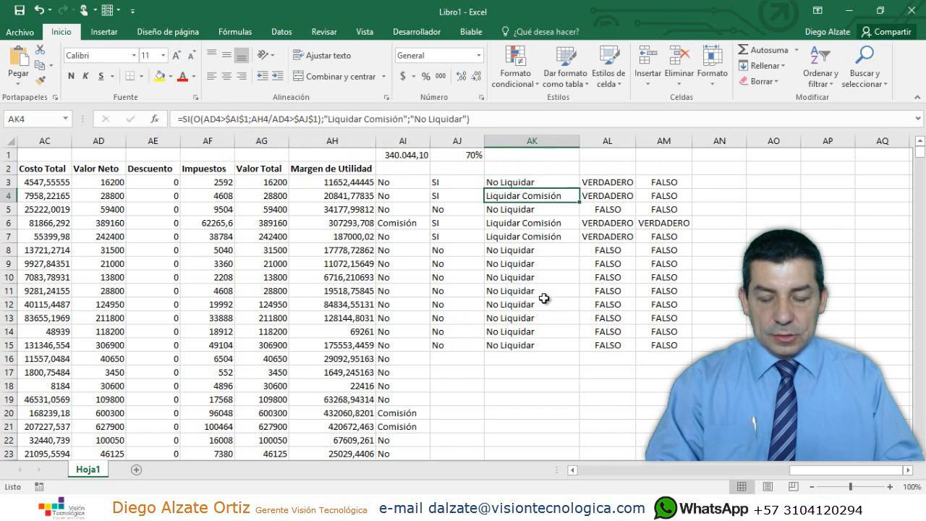
pyautogui.click(559, 171)
pyautogui.click(564, 185)
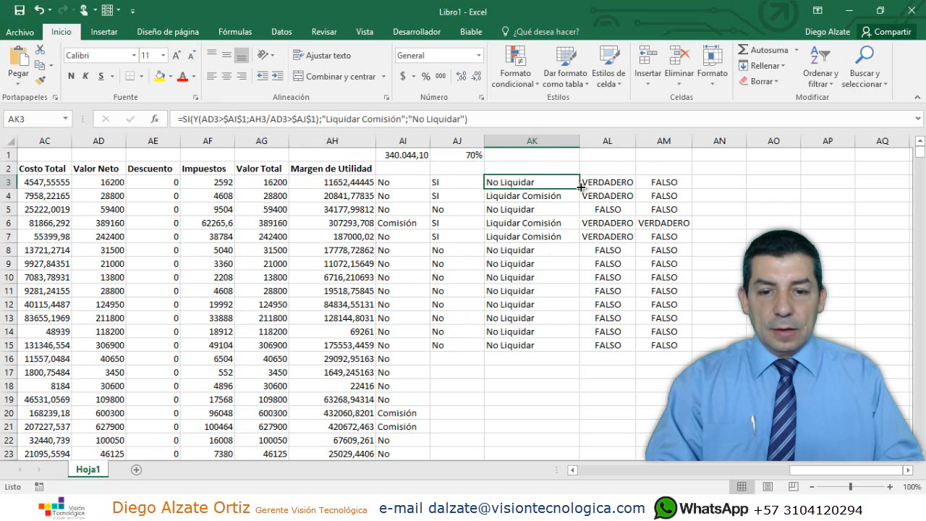
pyautogui.moveTo(579, 189); pyautogui.dragTo(566, 348)
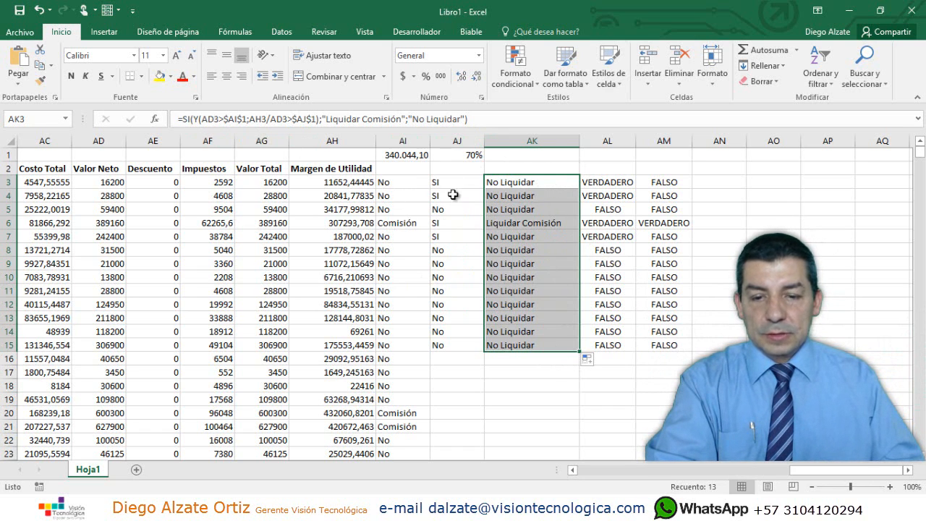
# Step: Examine the Y-based formula in AK4 and the two thresholds it uses in AI1 and AJ1
pyautogui.click(504, 195)
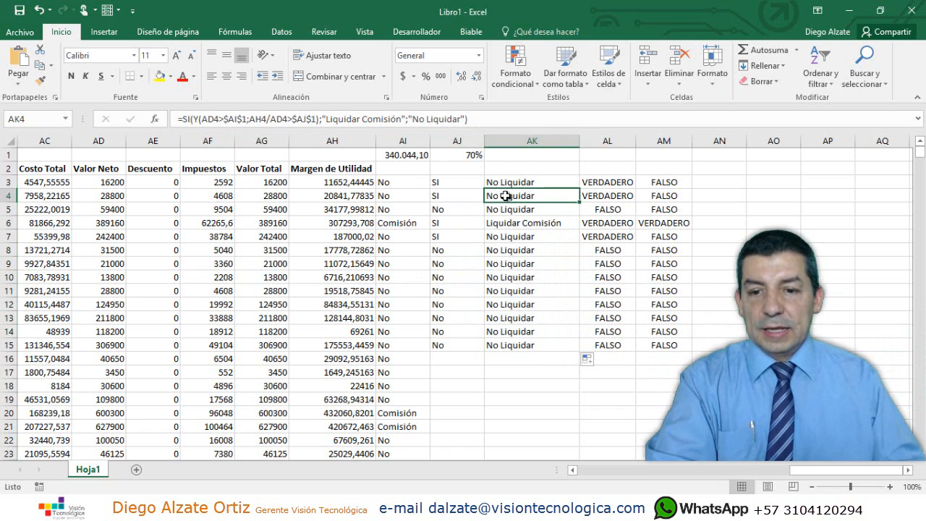
pyautogui.click(410, 155)
pyautogui.click(472, 154)
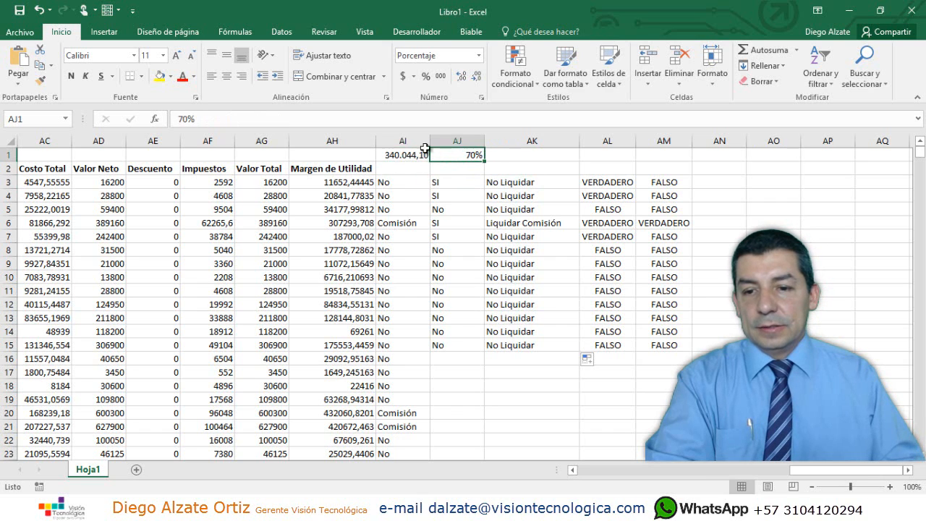
# Step: Replace the formula in AI3 with AK3's formula =SI(Y(AD3>$AI$1;AH3/AD3>$AJ$1);"Liquidar Comisión";"No Liquidar")
pyautogui.click(301, 153)
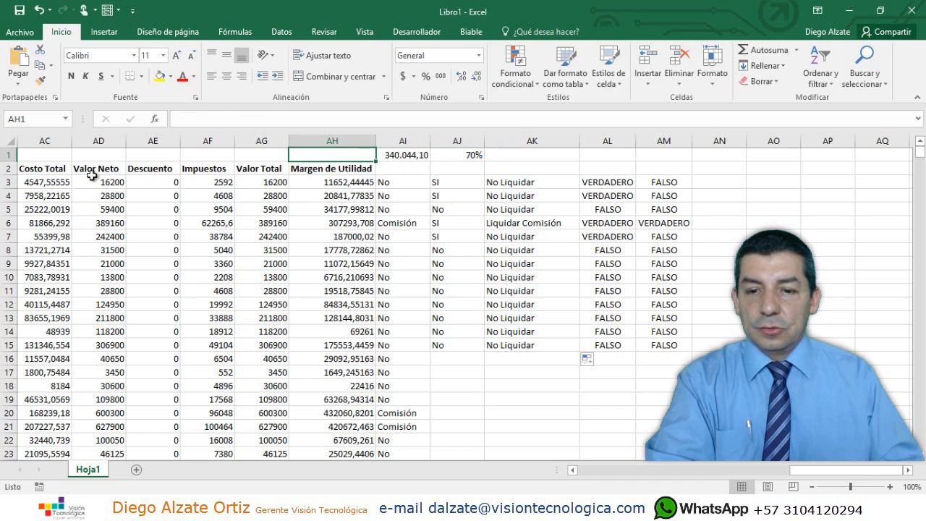
pyautogui.click(402, 185)
pyautogui.click(510, 182)
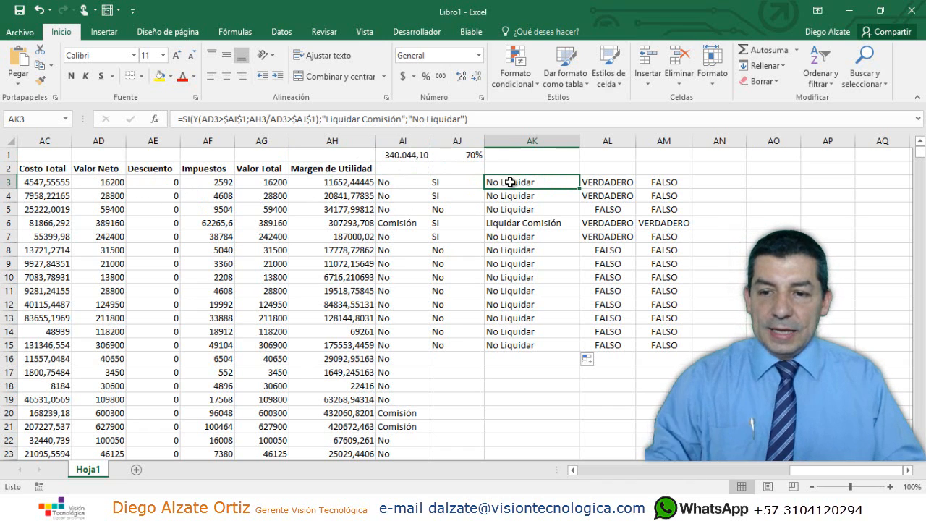
pyautogui.moveTo(499, 118); pyautogui.dragTo(166, 122)
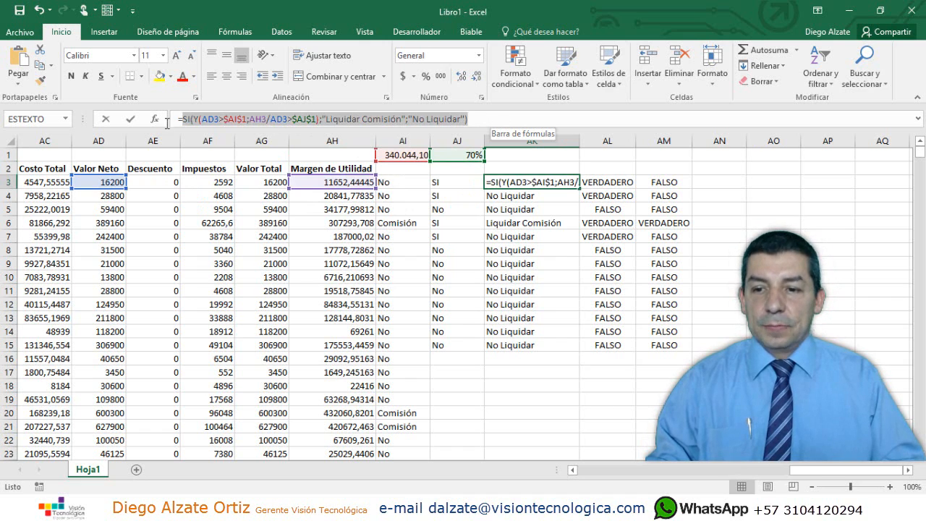
pyautogui.press('Escape')
pyautogui.click(408, 184)
pyautogui.click(349, 118)
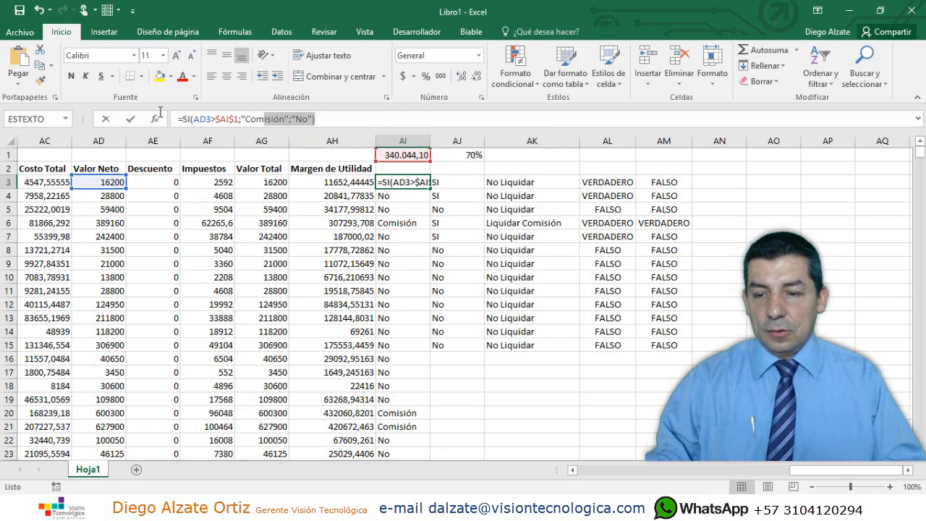
pyautogui.moveTo(348, 118); pyautogui.dragTo(166, 120)
pyautogui.write('=SI(Y(AD3>$AI$1;AH3/AD3>$AJ$1);"Liquidar Comisión";"No Liquidar")')
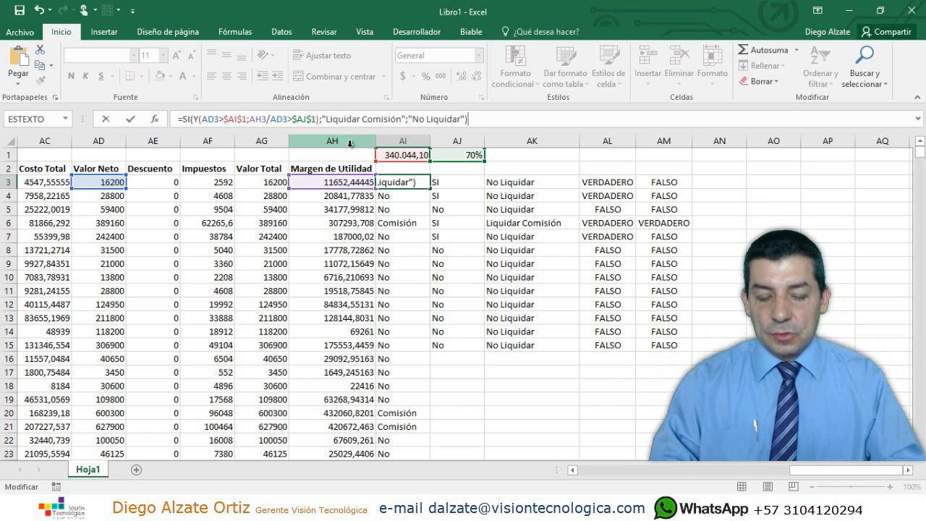
# Step: Replace the "Liquidar Comisión" true result in the AI3 formula with AD3*10%
pyautogui.click(322, 118)
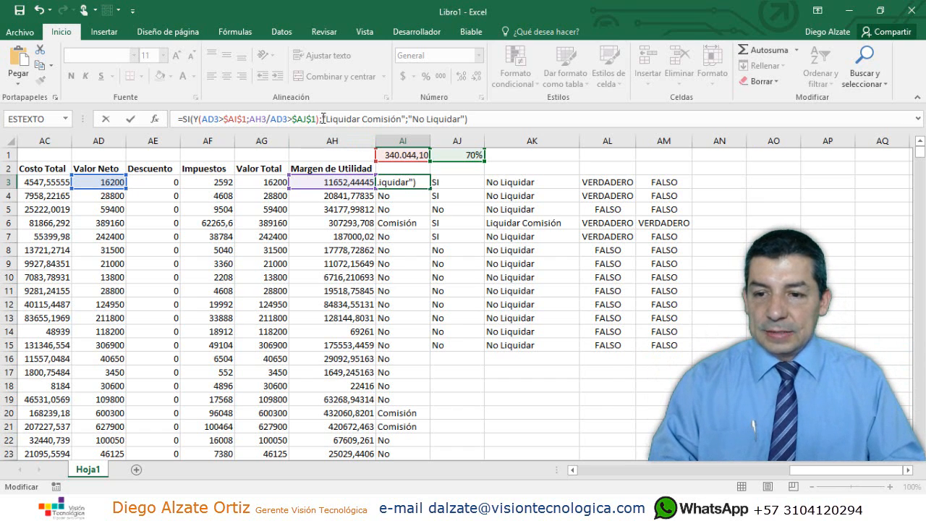
pyautogui.hotkey('shift', 'Right')
pyautogui.hotkey('shift', 'Right')
pyautogui.hotkey('shift', 'Right')
pyautogui.hotkey('shift', 'Right')
pyautogui.hotkey('shift', 'Right')
pyautogui.hotkey('shift', 'Right')
pyautogui.moveTo(320, 119); pyautogui.dragTo(409, 118)
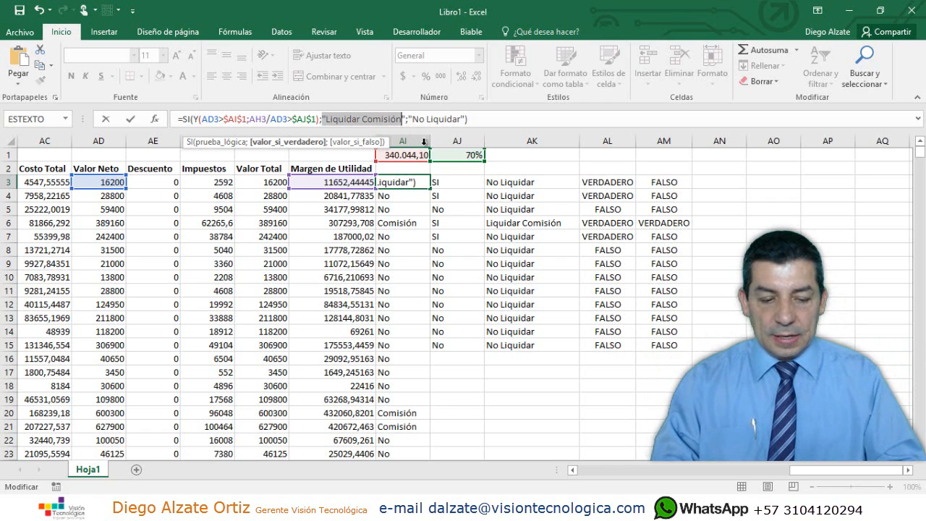
pyautogui.press('Delete')
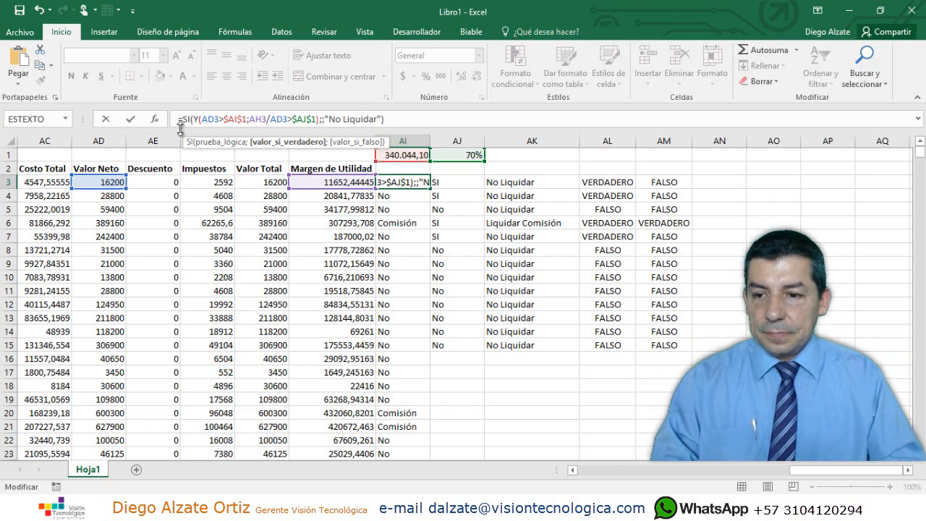
pyautogui.click(110, 181)
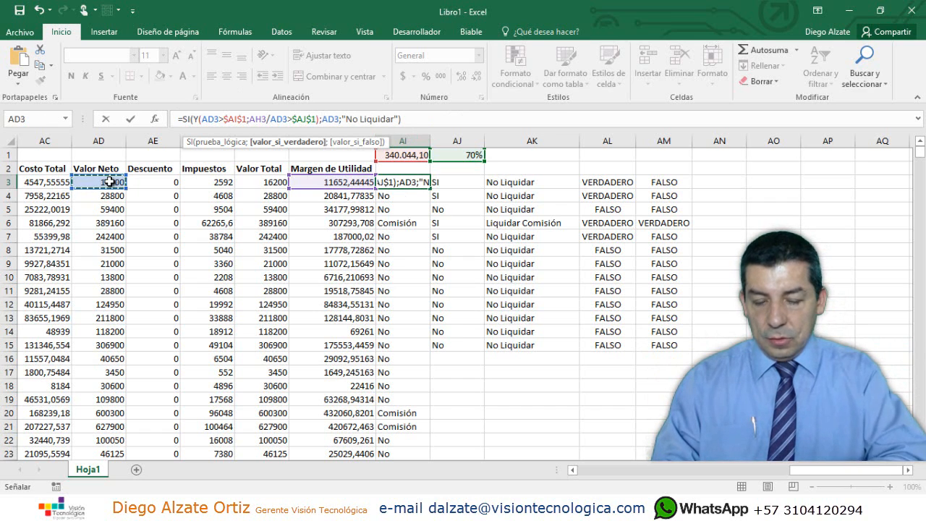
pyautogui.write('*10%')
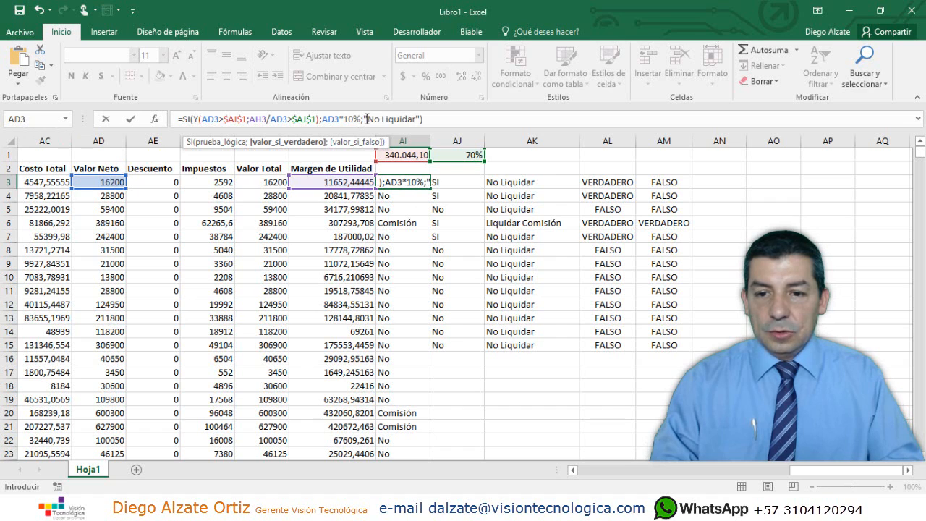
# Step: Replace the "No Liquidar" false result in the AI3 formula with 0 and enter the formula
pyautogui.moveTo(364, 119); pyautogui.dragTo(420, 121)
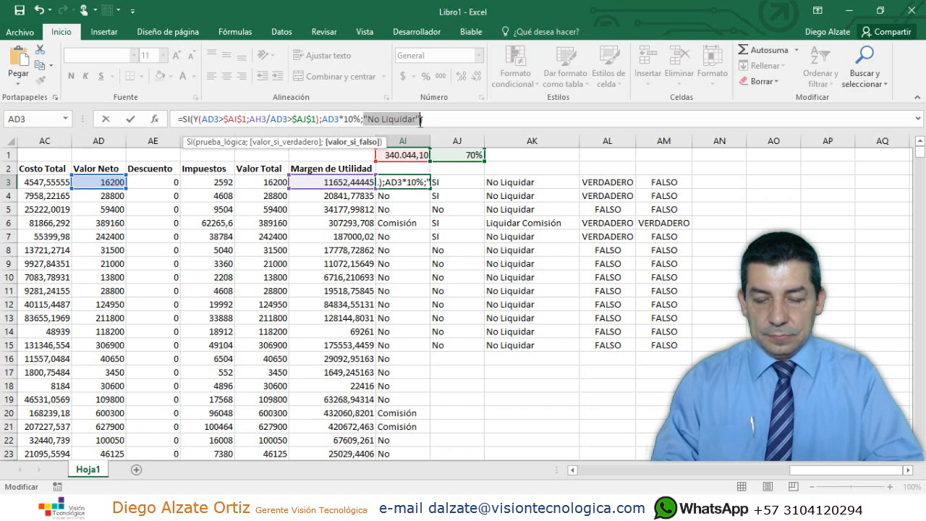
pyautogui.write('0')
pyautogui.press('Return')
# Step: Enter the header Comisión in AI2 and fill the AI3 formula down the whole column
pyautogui.click(405, 167)
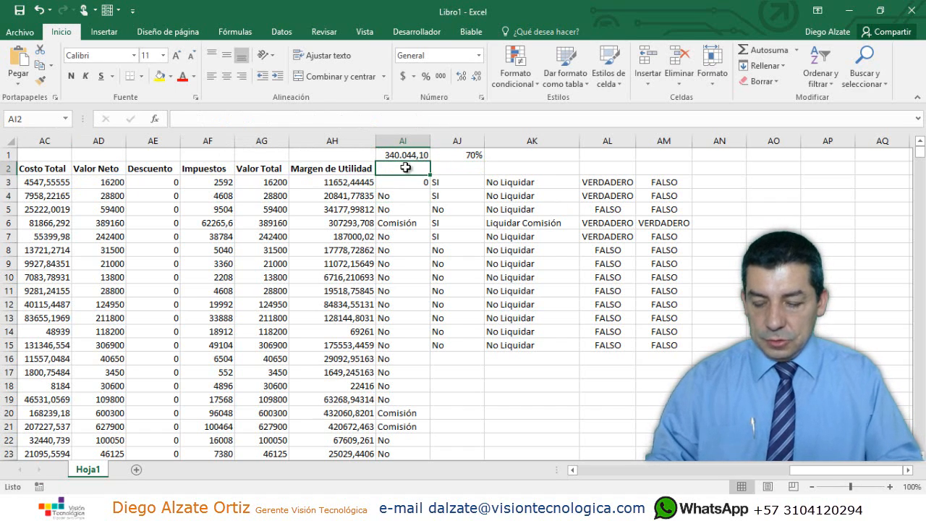
pyautogui.write('Comisi')
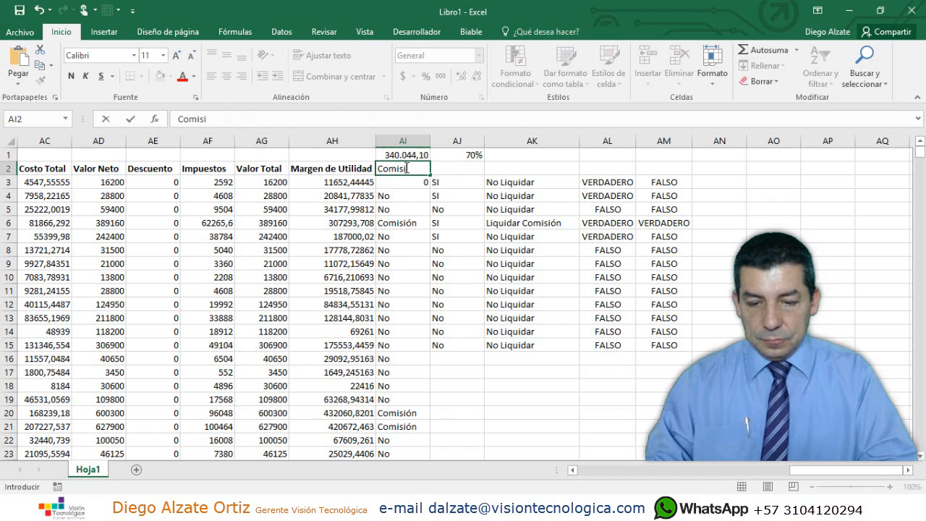
pyautogui.write('ón')
pyautogui.press('Return')
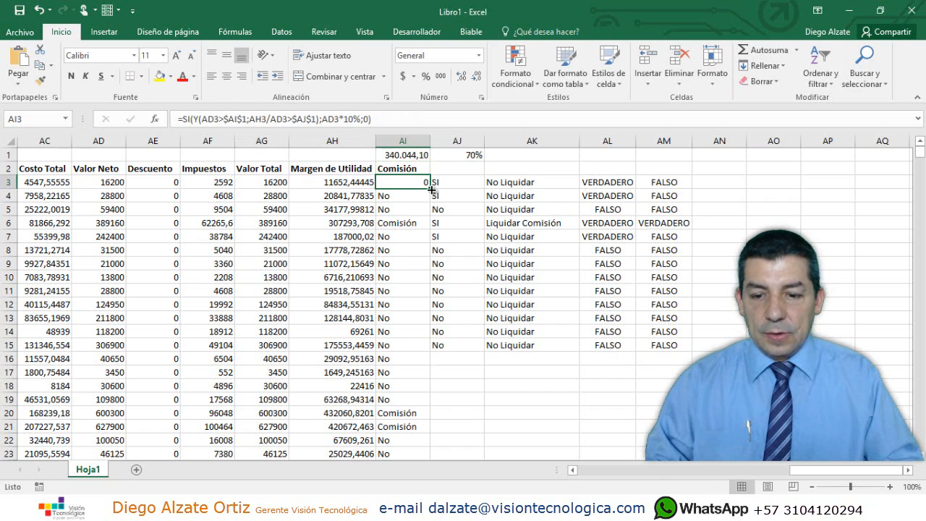
pyautogui.doubleClick(431, 189)
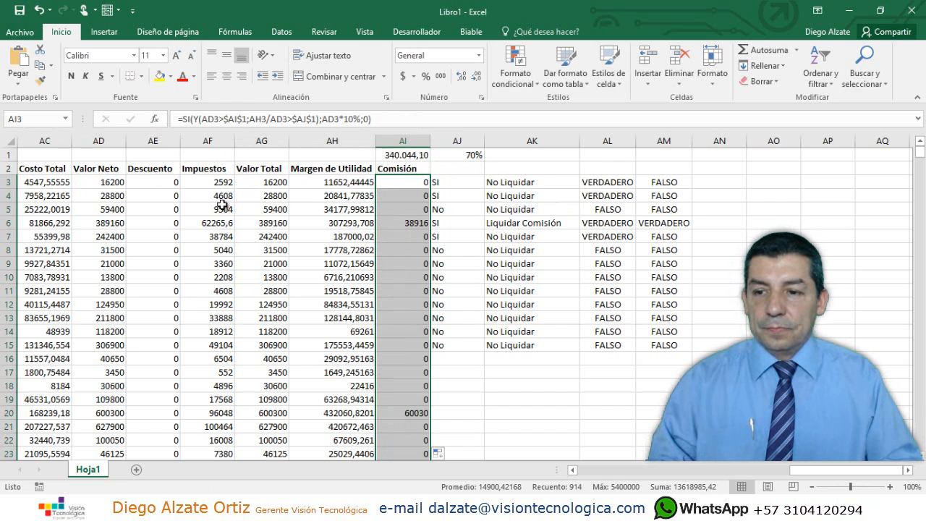
# Step: Apply Biable's numeric format to the amounts from Costo Total to Comisión, starting at AC3:AI3
pyautogui.moveTo(46, 183); pyautogui.dragTo(403, 185)
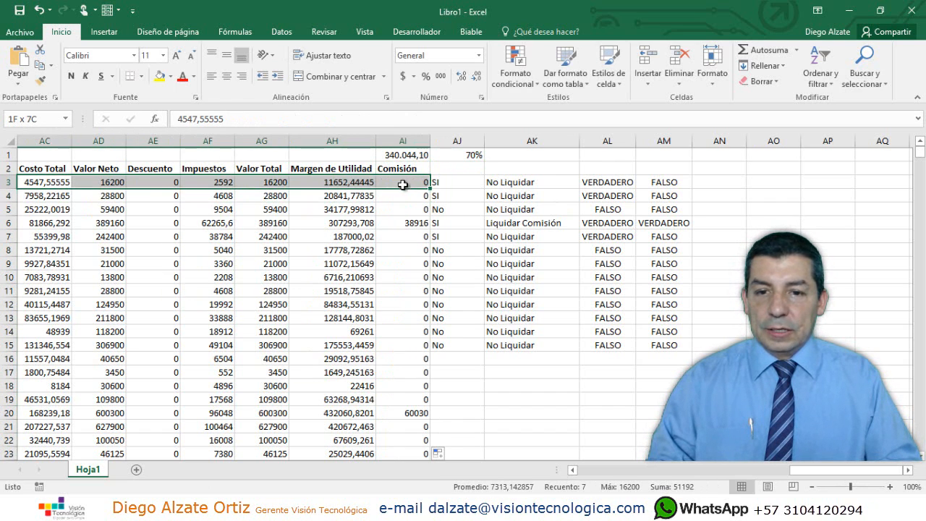
pyautogui.click(470, 32)
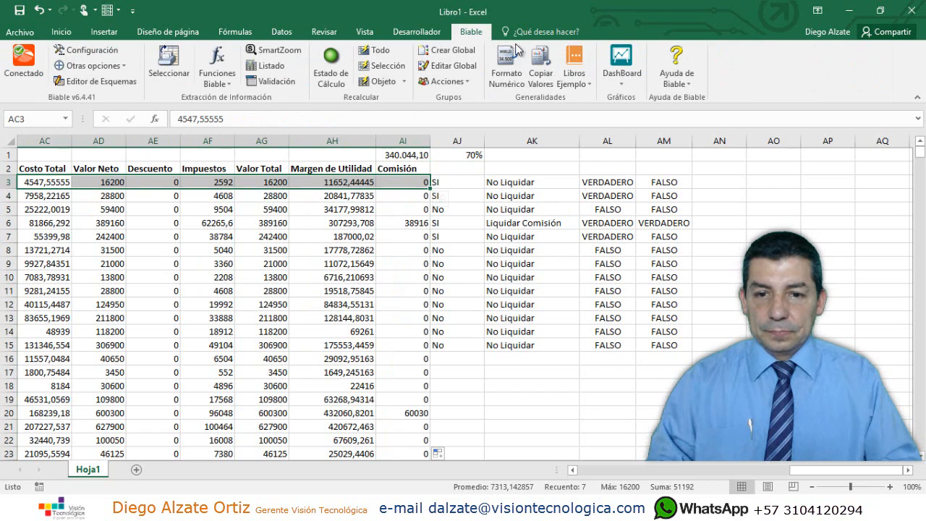
pyautogui.click(506, 62)
# Step: Check the end of the Comisión column and format AI3:AI916 as accounting values without decimals
pyautogui.click(389, 232)
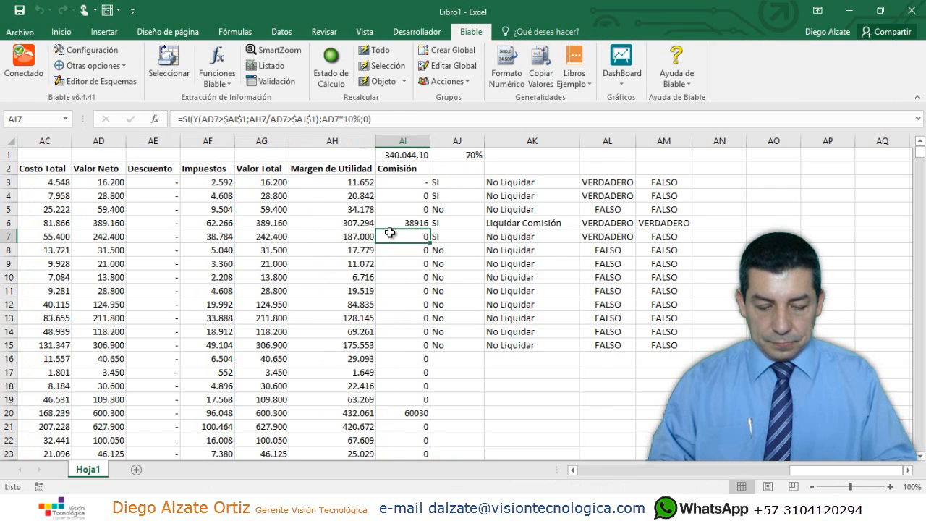
pyautogui.hotkey('ctrl', 'Down')
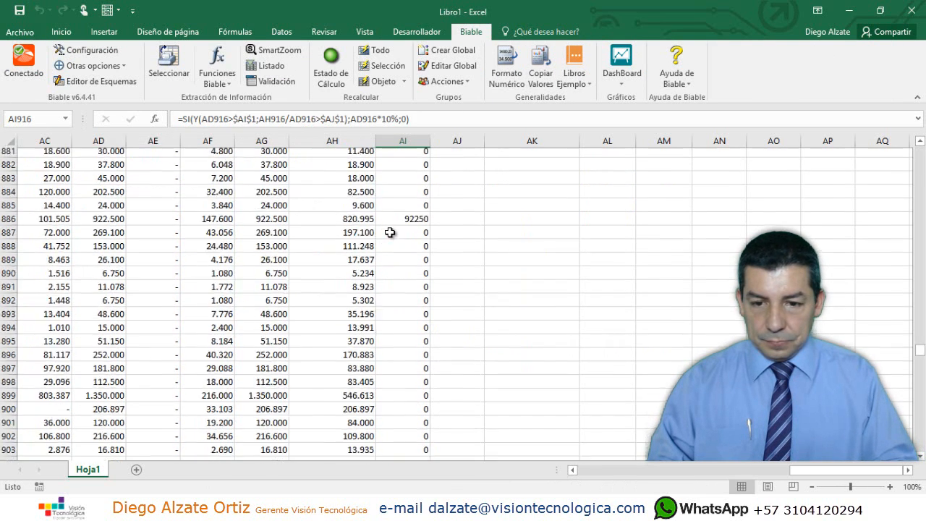
pyautogui.press('Up')
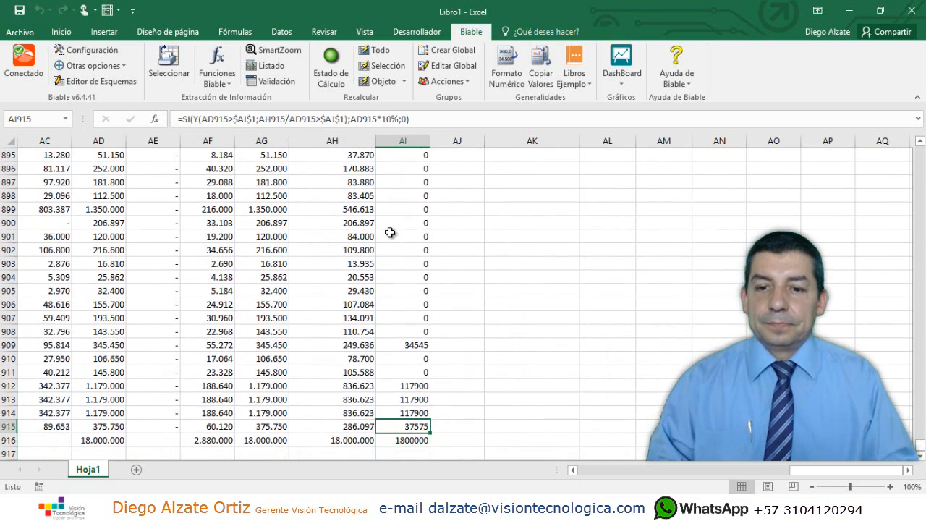
pyautogui.hotkey('ctrl', 'Up')
pyautogui.press('Down')
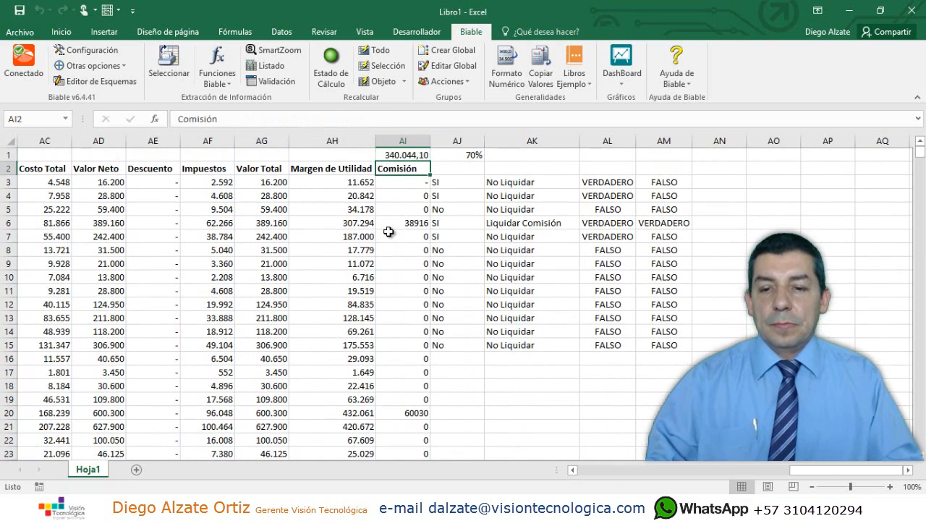
pyautogui.click(412, 181)
pyautogui.hotkey('ctrl', 'shift', 'Down')
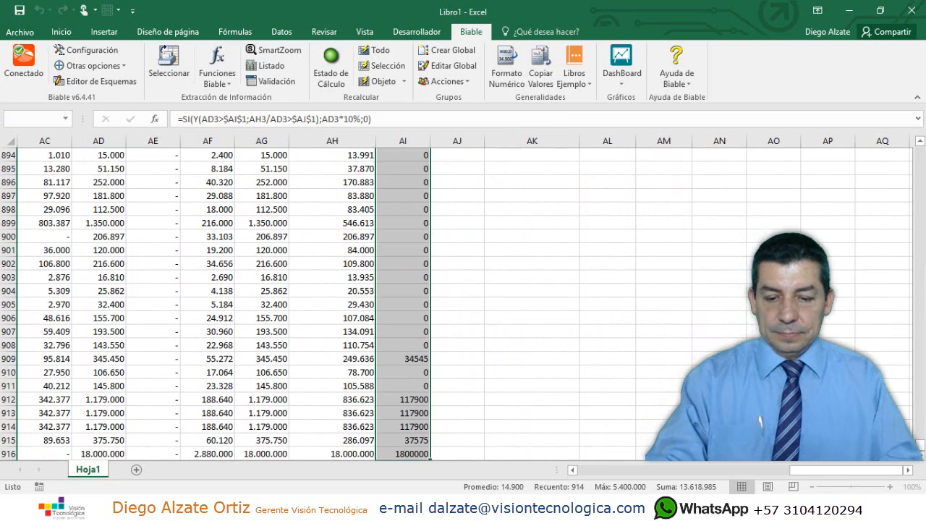
pyautogui.press('F10')
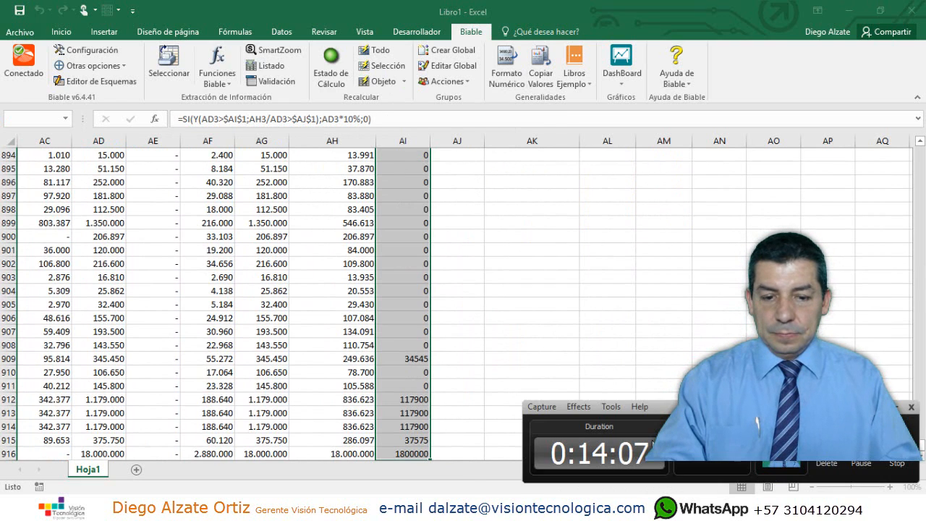
pyautogui.press('F9')
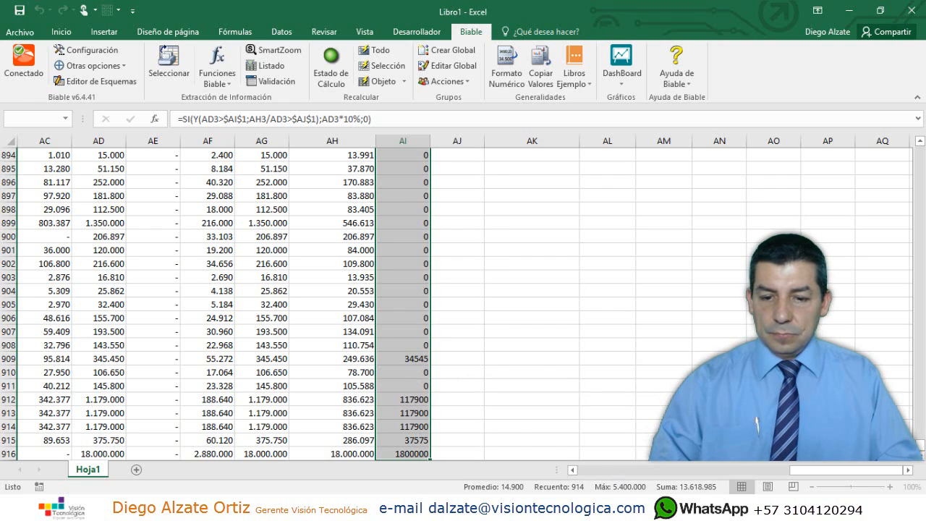
pyautogui.press('F10')
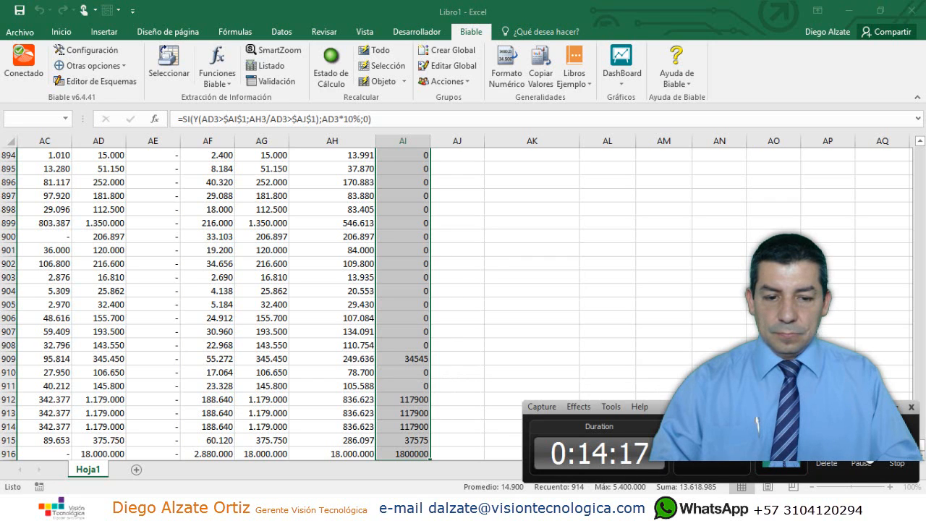
pyautogui.click(862, 463)
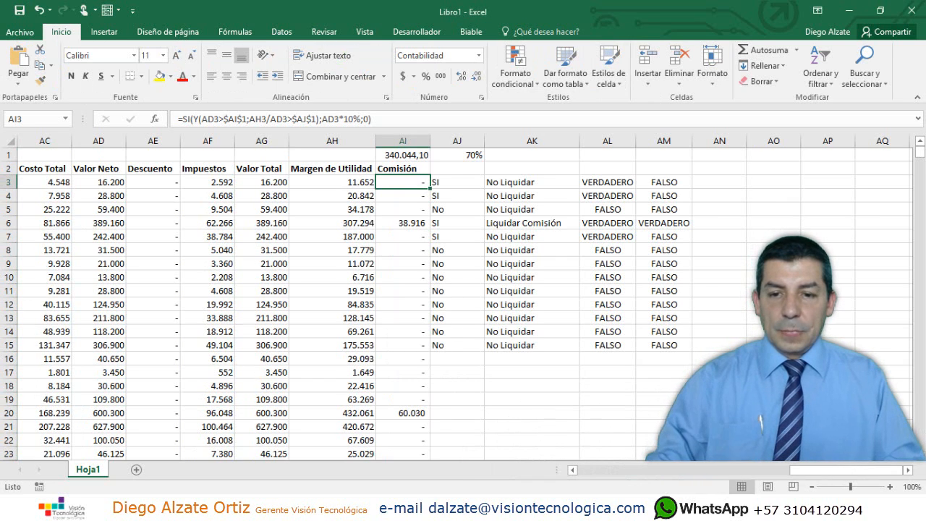
# Step: Clear the test formulas from AJ3:AM15
pyautogui.click(455, 140)
pyautogui.moveTo(462, 173); pyautogui.dragTo(626, 288)
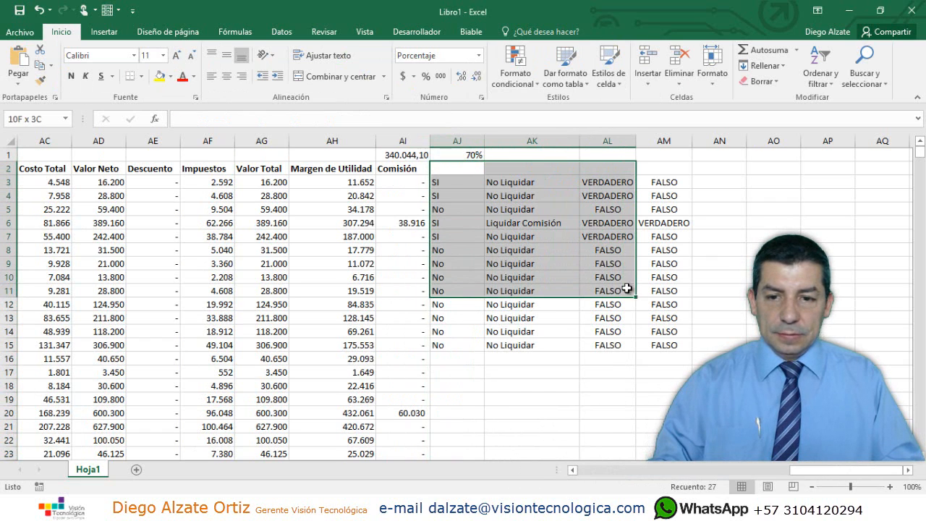
pyautogui.moveTo(446, 183); pyautogui.dragTo(661, 342)
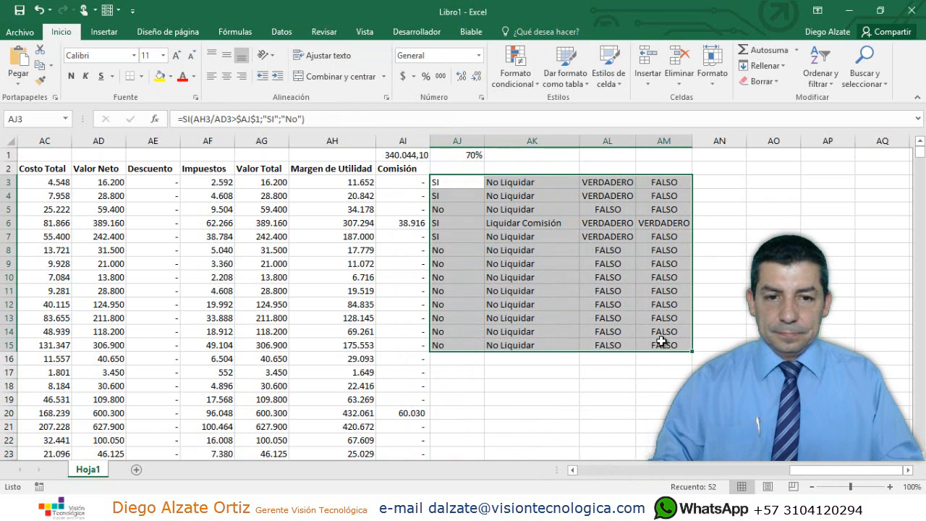
pyautogui.click(759, 81)
pyautogui.click(777, 131)
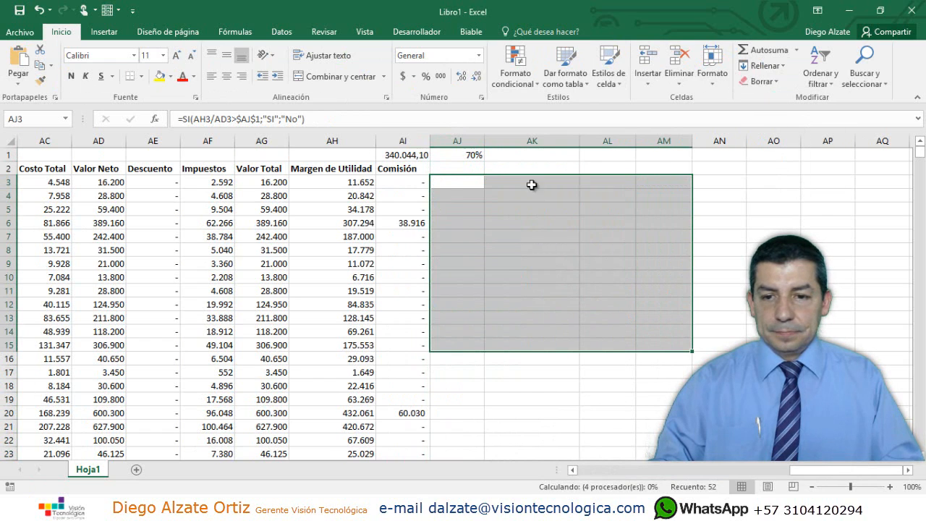
# Step: Examine the Comisión formulas in AI3 to AI11 and the average formula in AI1 that they use
pyautogui.click(383, 209)
pyautogui.press('Up')
pyautogui.press('Up')
pyautogui.press('Up')
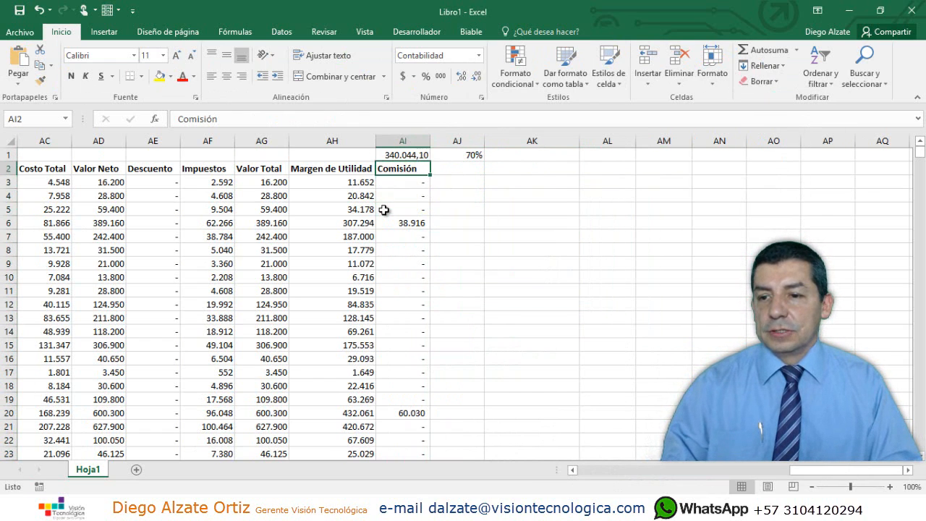
pyautogui.press('Down')
pyautogui.press('Down')
pyautogui.press('Down')
pyautogui.press('Down')
pyautogui.press('Down')
pyautogui.press('Down')
pyautogui.press('Down')
pyautogui.press('Down')
pyautogui.press('Down')
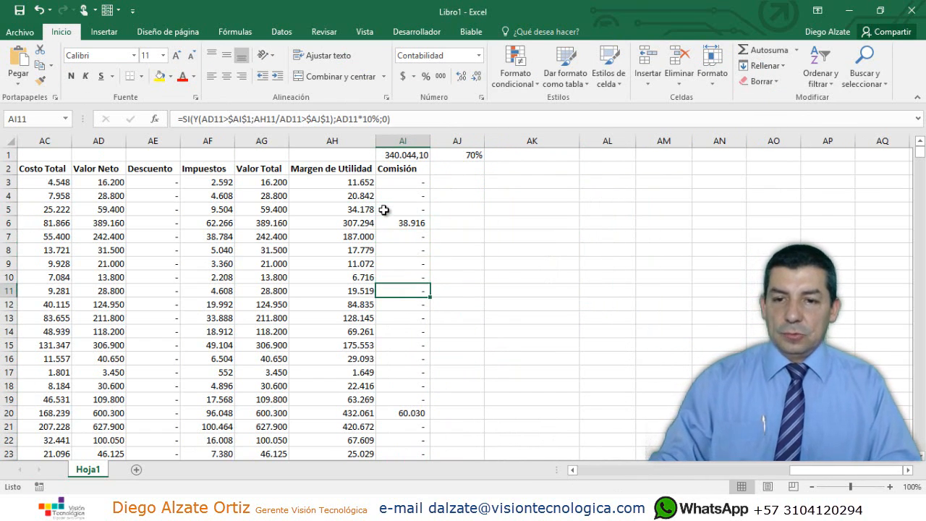
pyautogui.press('Up')
pyautogui.press('Up')
pyautogui.press('Up')
pyautogui.press('Up')
pyautogui.press('Up')
pyautogui.press('Up')
pyautogui.press('Up')
pyautogui.press('Up')
pyautogui.press('Up')
pyautogui.press('Up')
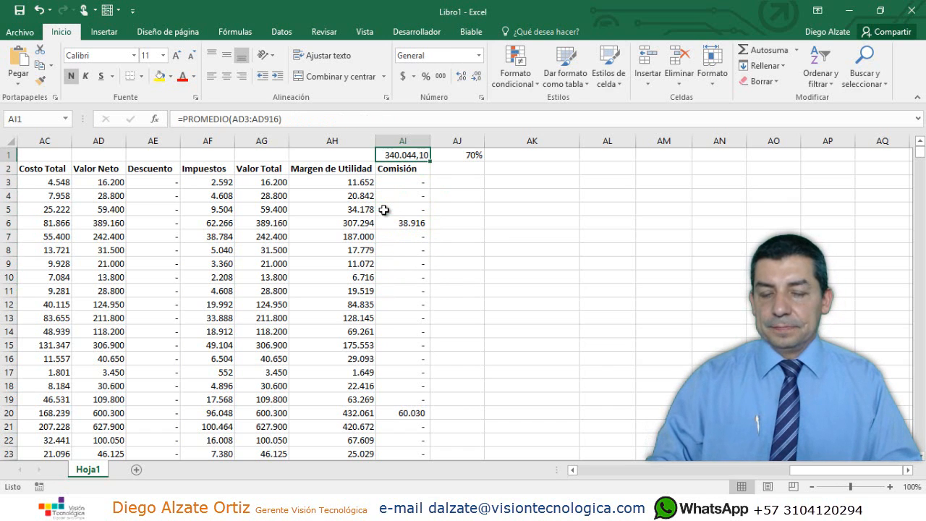
pyautogui.press('Down')
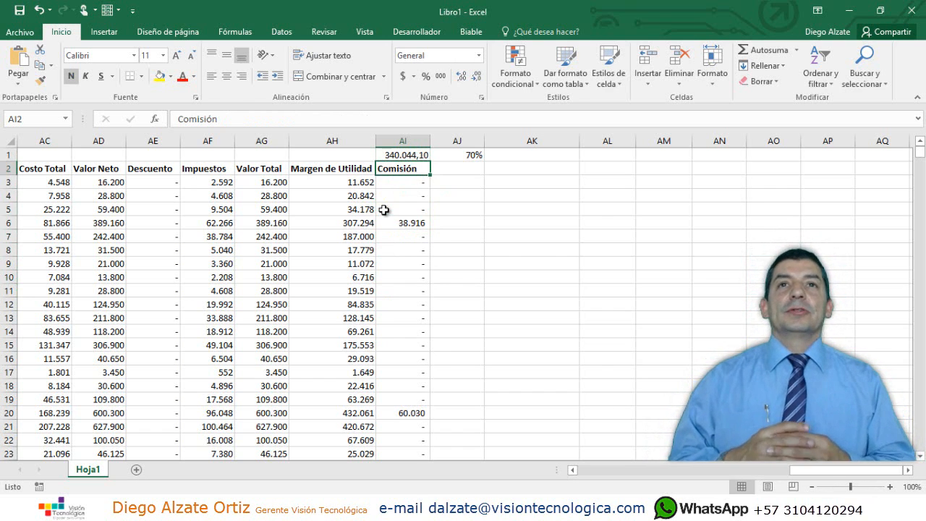
# Step: Enter the formula =AG4=AH4 in AL3 to compare Valor Total with Margen de Utilidad in row 4
pyautogui.click(622, 182)
pyautogui.write('=')
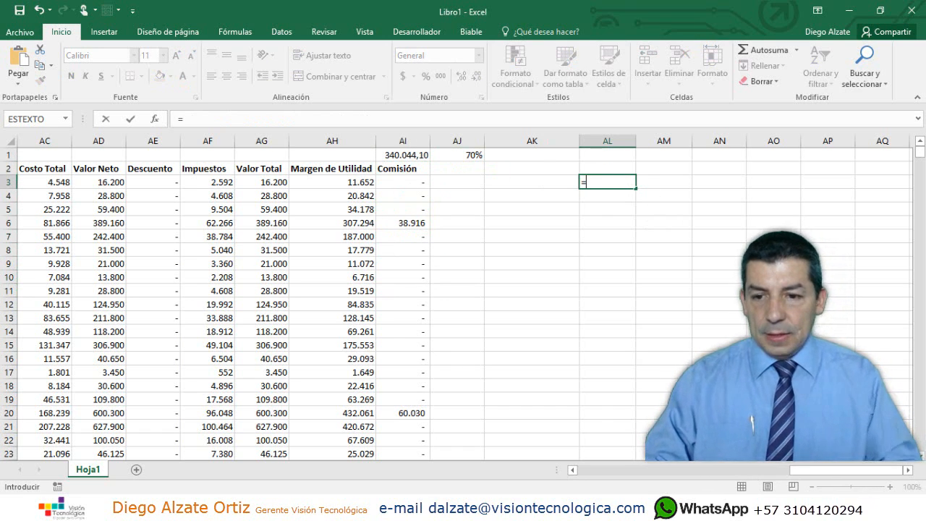
pyautogui.click(272, 199)
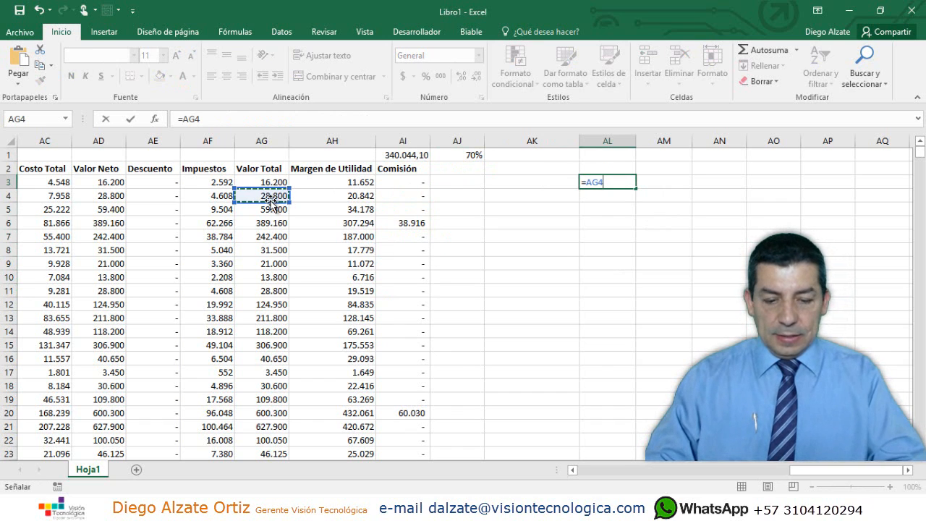
pyautogui.write('<')
pyautogui.click(341, 197)
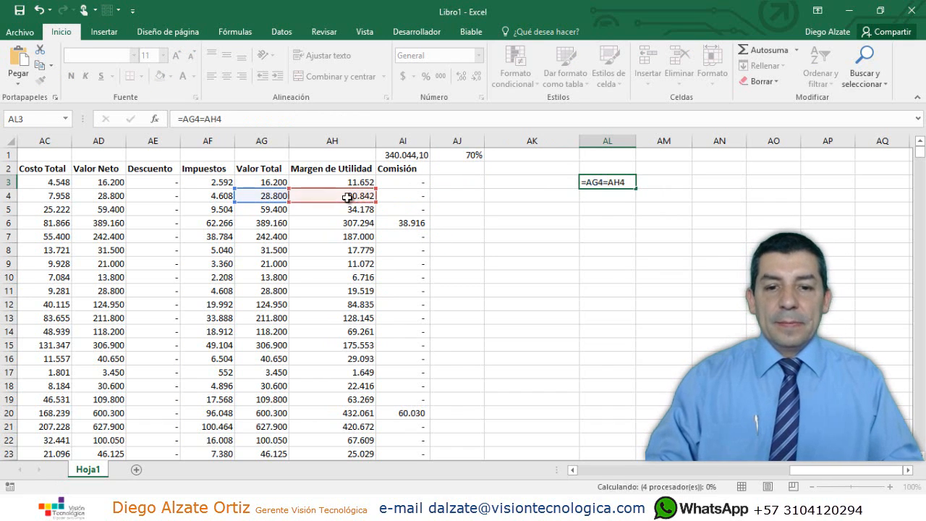
pyautogui.press('Return')
pyautogui.click(607, 182)
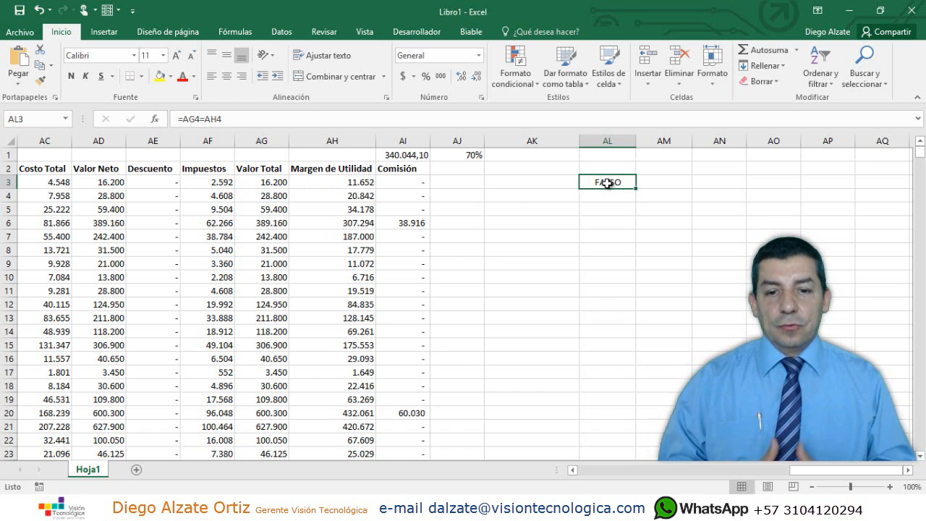
# Step: Test the FALSO function by entering =FALSO() in AL4 and clear that cell again
pyautogui.press('Down')
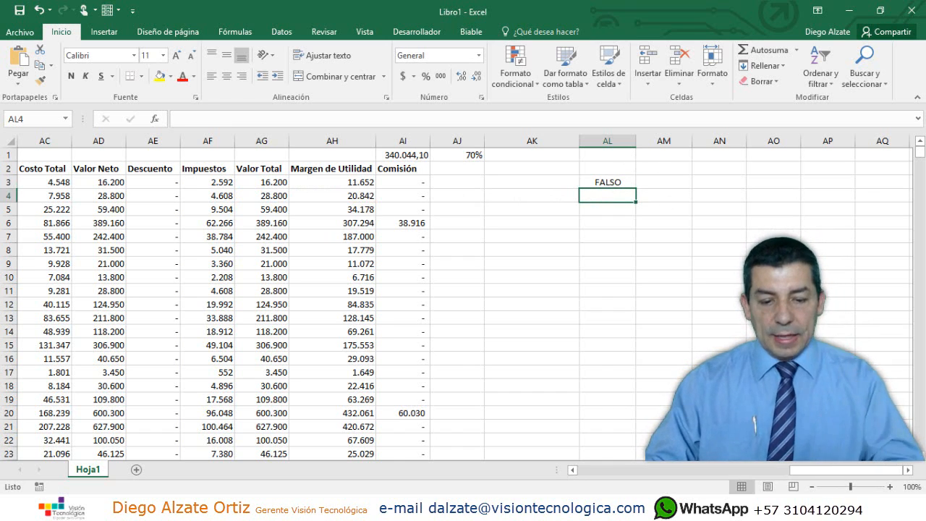
pyautogui.write('=FALSO')
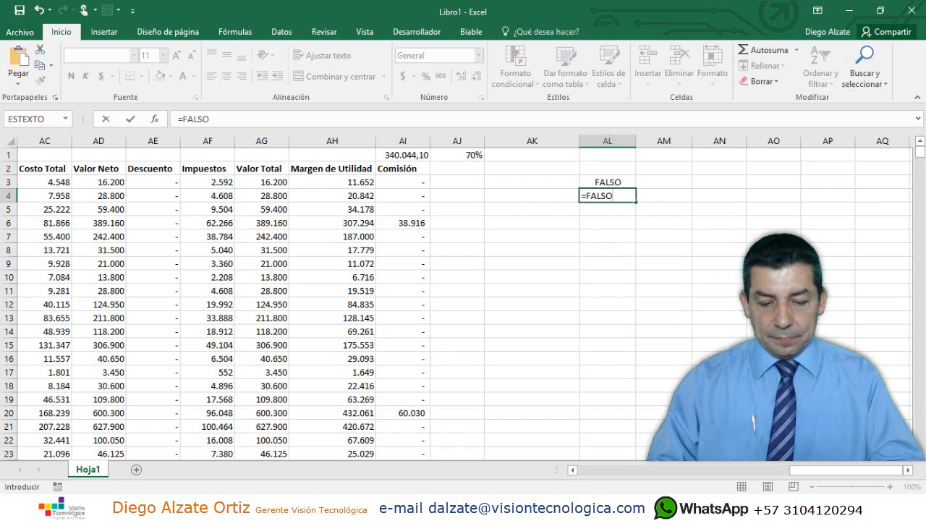
pyautogui.write('()')
pyautogui.press('Return')
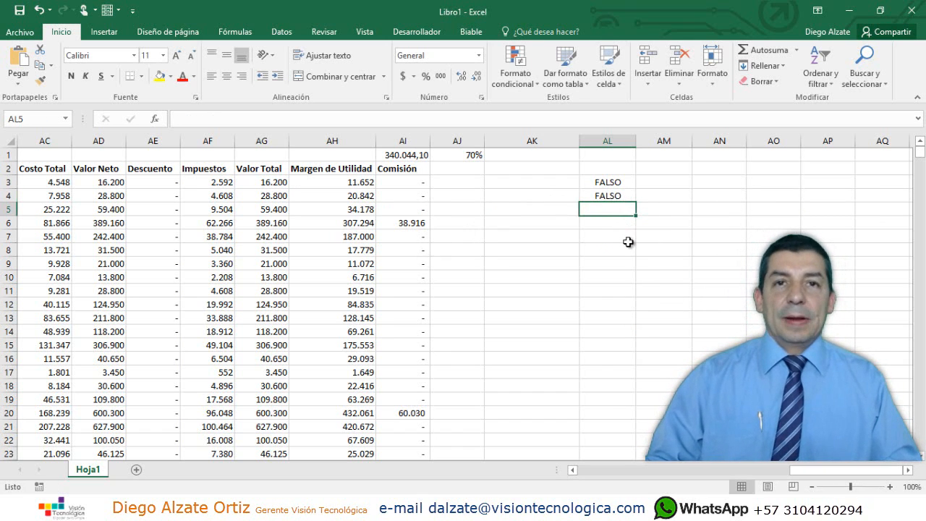
pyautogui.click(609, 195)
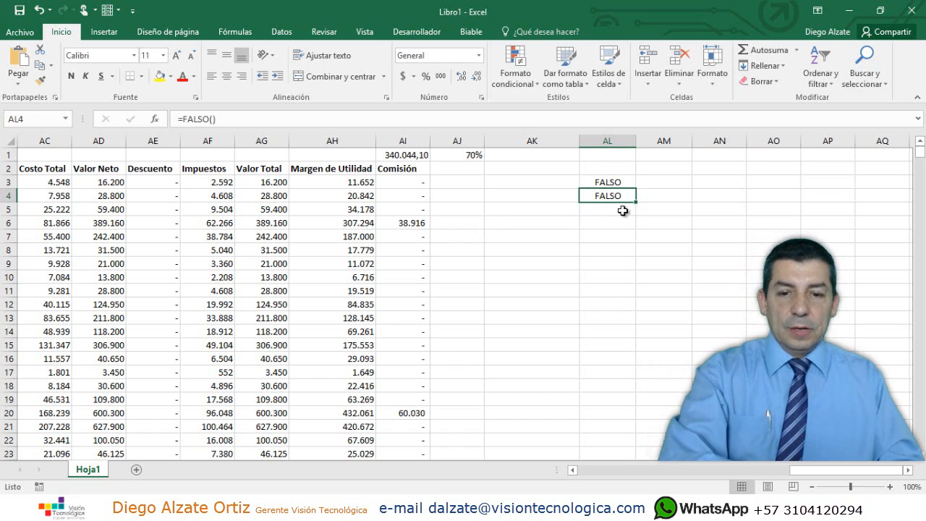
pyautogui.press('Delete')
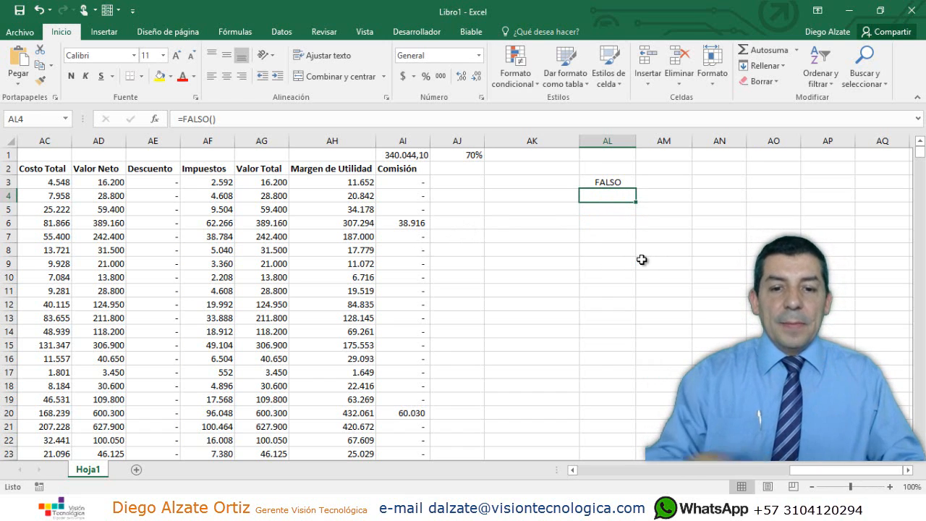
pyautogui.moveTo(605, 209); pyautogui.dragTo(609, 216)
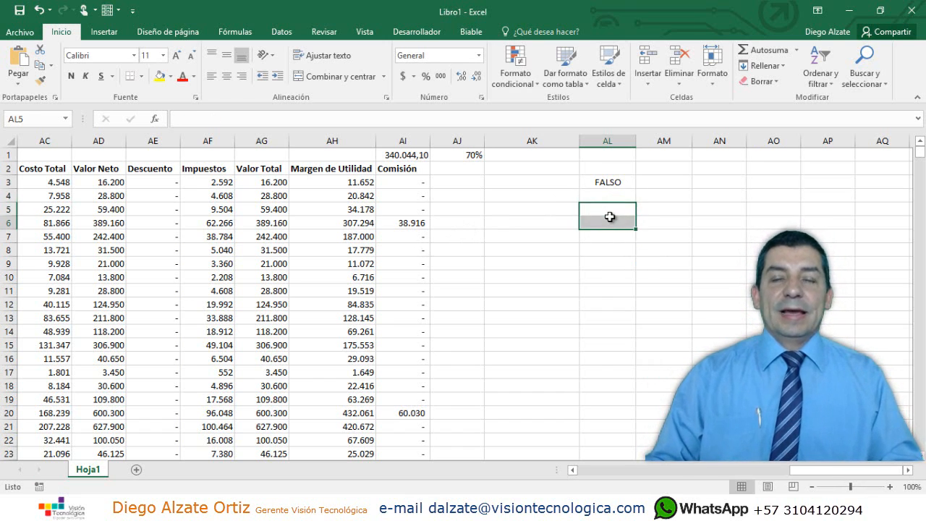
pyautogui.click(609, 218)
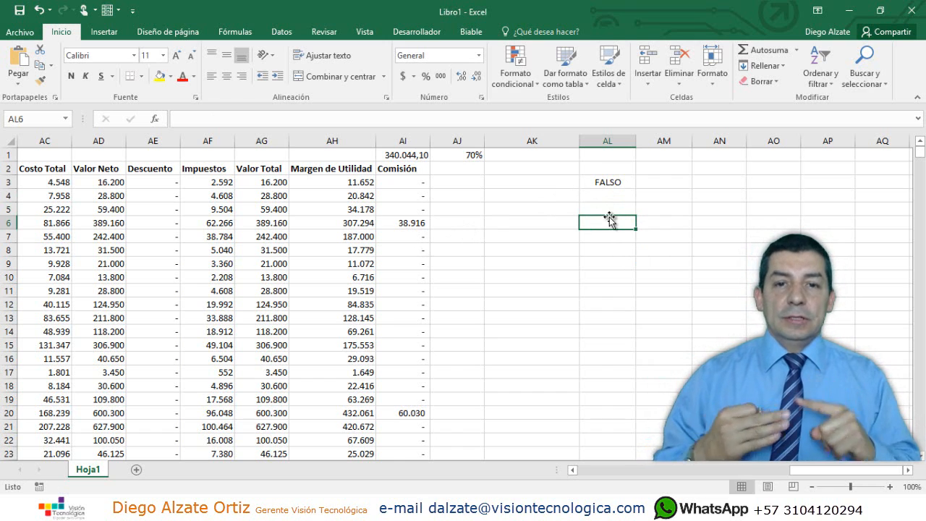
pyautogui.write('=')
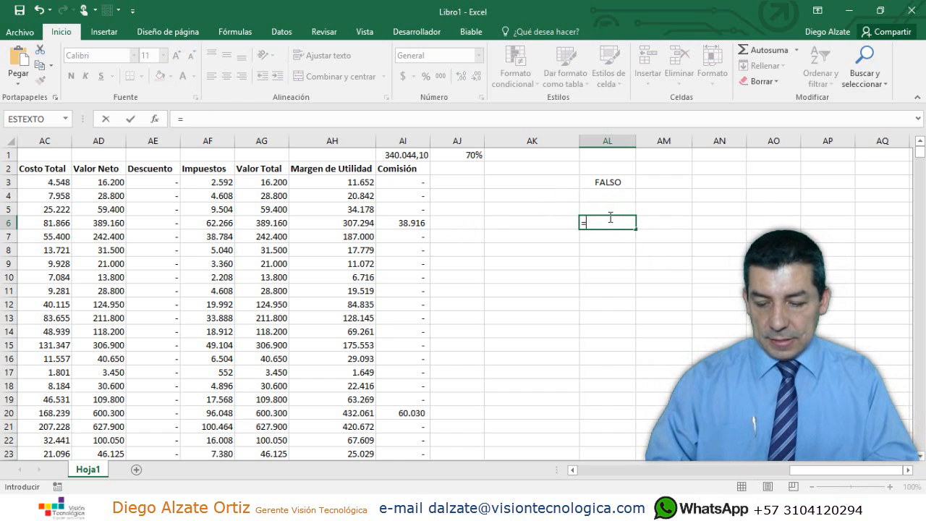
pyautogui.write('Es')
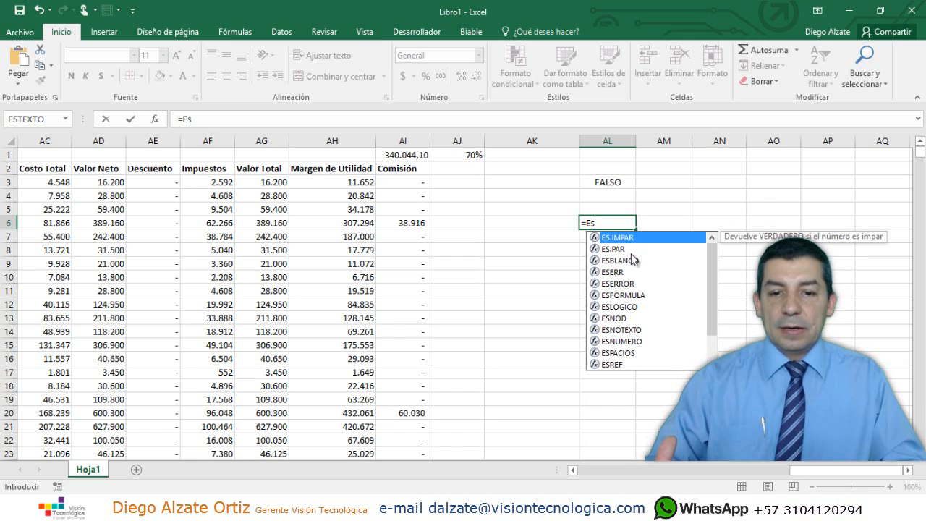
pyautogui.click(256, 182)
pyautogui.click(217, 181)
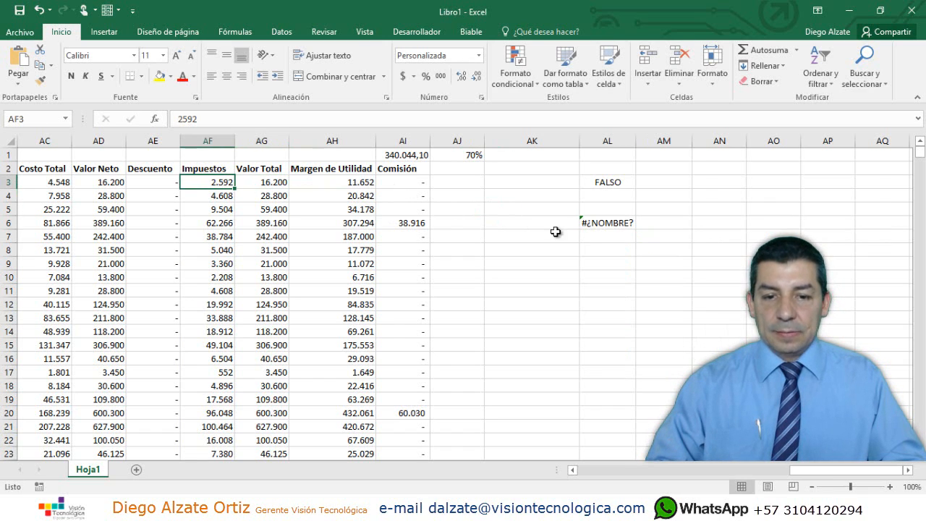
# Step: Enter =ES.IMPAR(AF3) in AL6 to test whether the Impuestos amount is odd, and fill it down to AL15
pyautogui.click(620, 222)
pyautogui.write('=')
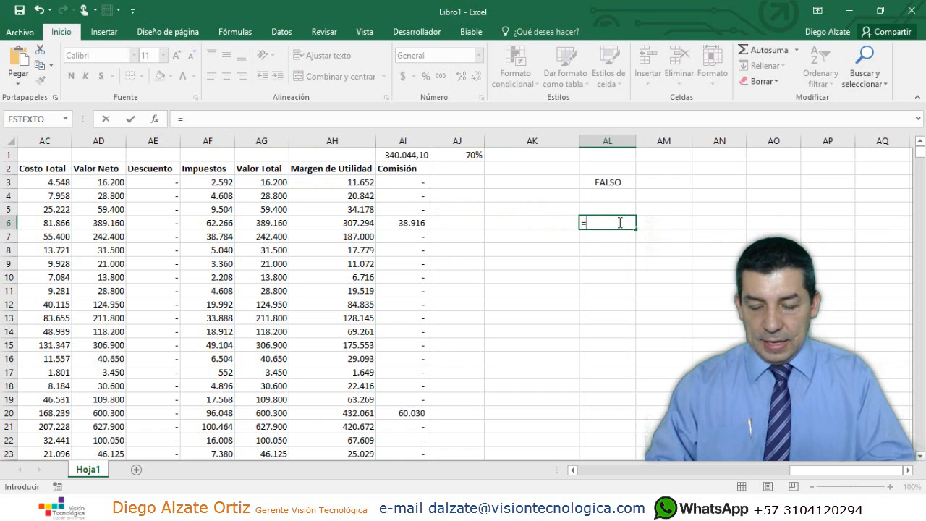
pyautogui.write('es')
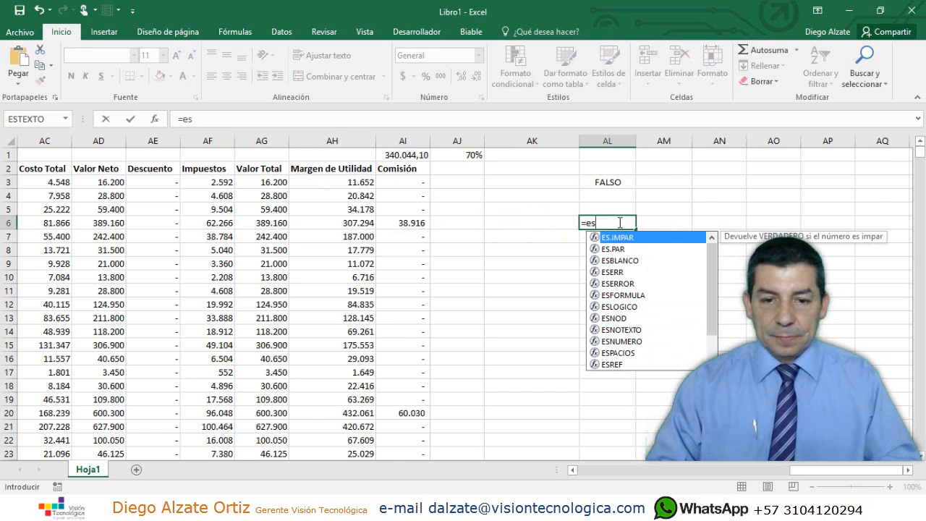
pyautogui.press('Tab')
pyautogui.click(216, 179)
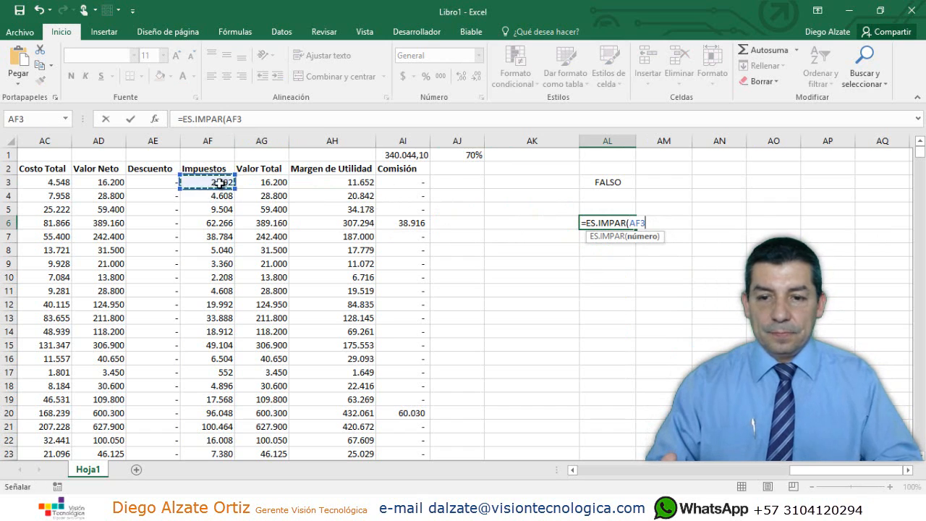
pyautogui.press('Return')
pyautogui.click(622, 224)
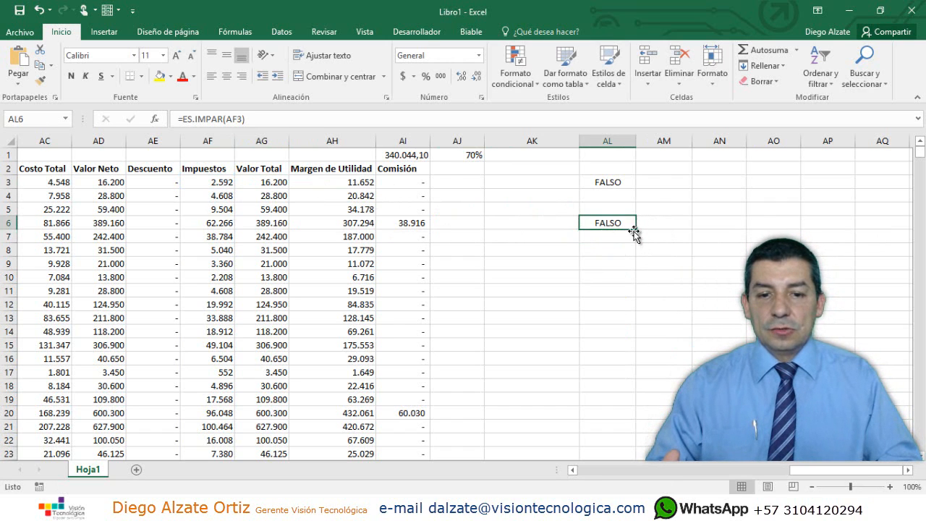
pyautogui.moveTo(634, 230); pyautogui.dragTo(638, 352)
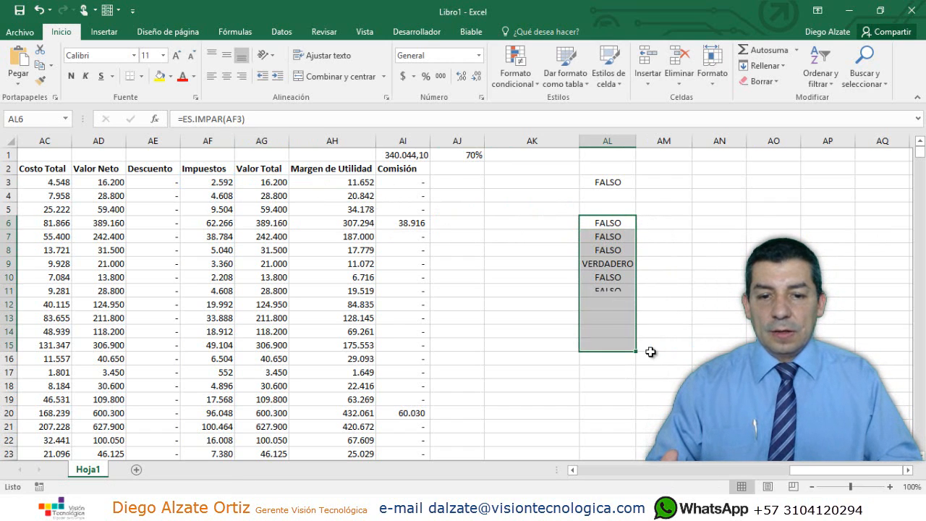
# Step: Examine the ES.IMPAR formulas in AL9, AL8, AL7 and AL6 to see which Impuestos cells they reference
pyautogui.click(607, 263)
pyautogui.doubleClick(607, 263)
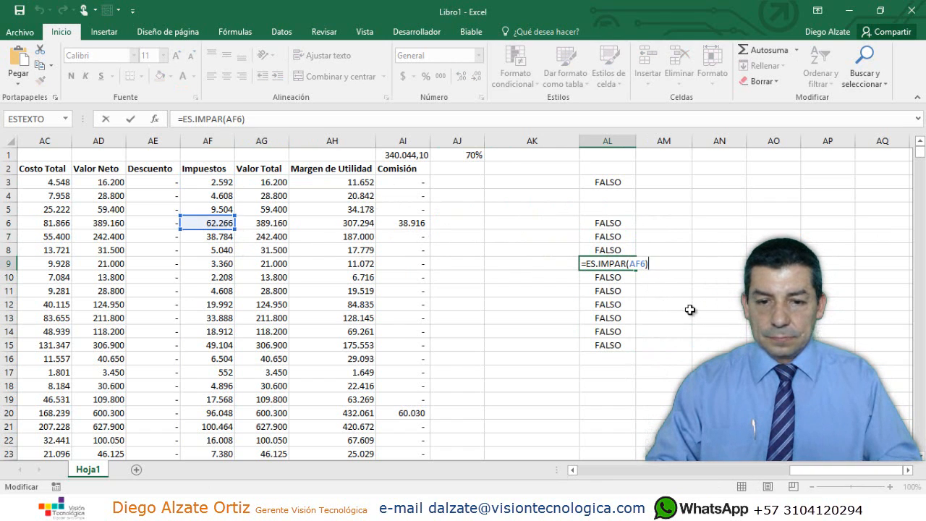
pyautogui.press('Escape')
pyautogui.click(626, 249)
pyautogui.doubleClick(627, 250)
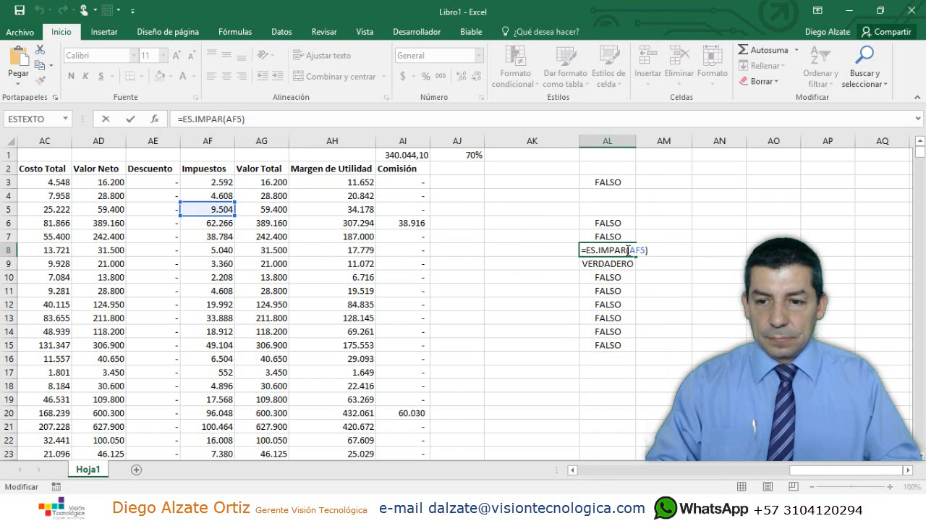
pyautogui.press('Escape')
pyautogui.click(620, 237)
pyautogui.doubleClick(621, 237)
pyautogui.press('Escape')
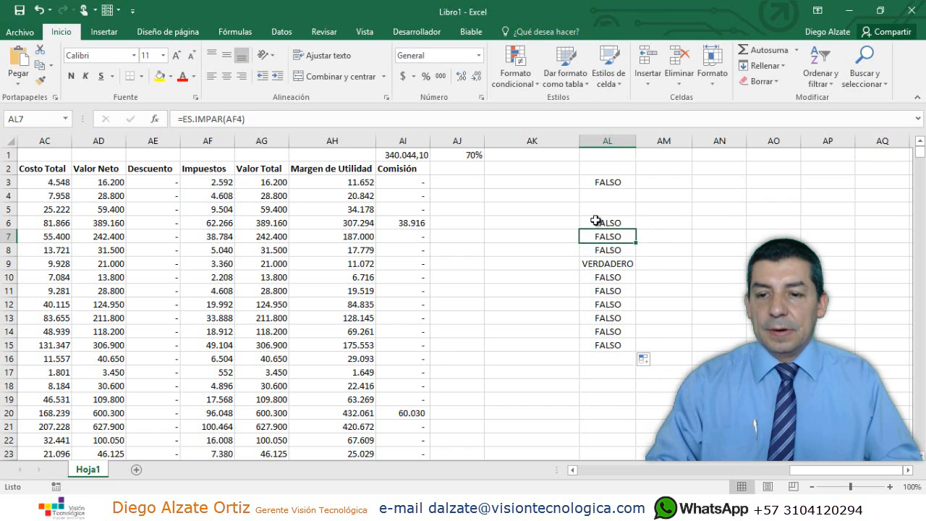
pyautogui.click(595, 220)
pyautogui.doubleClick(601, 222)
pyautogui.press('Escape')
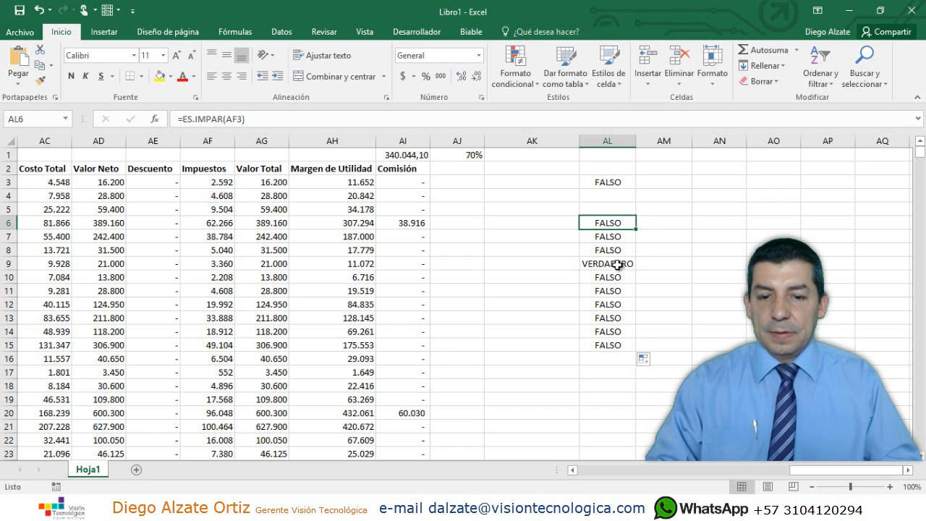
pyautogui.click(617, 265)
pyautogui.doubleClick(620, 265)
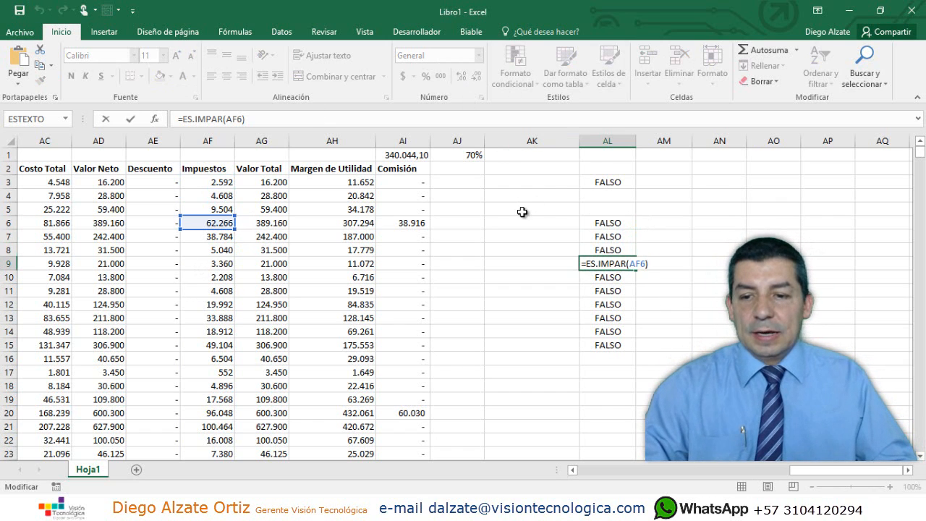
pyautogui.hotkey('ctrl', 'Return')
# Step: Format the Impuestos amount in AF6 as accounting, show it with four decimals and reduce it back to none
pyautogui.click(229, 221)
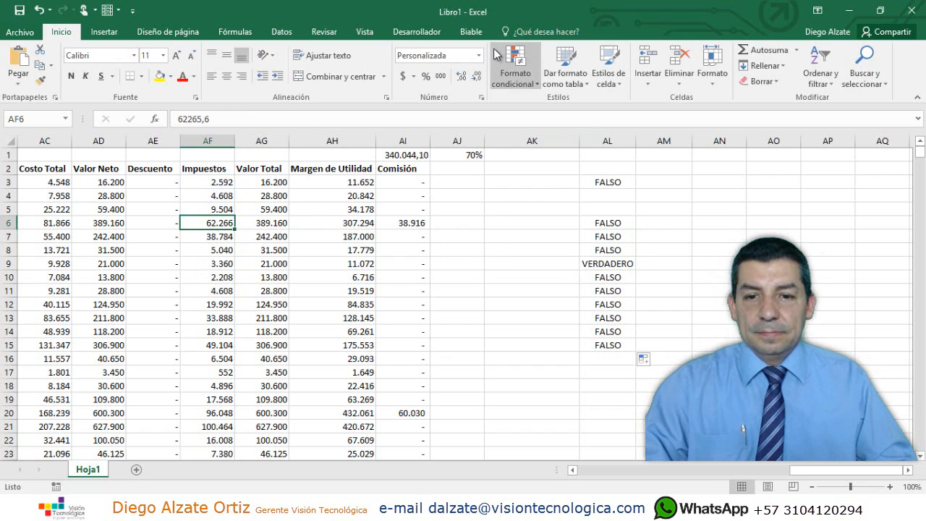
pyautogui.click(461, 78)
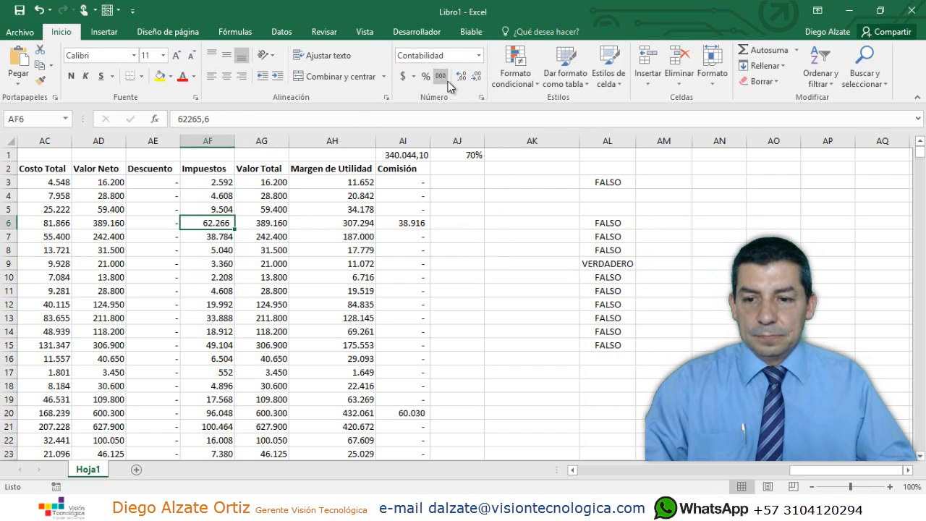
pyautogui.click(461, 80)
pyautogui.click(460, 80)
pyautogui.click(461, 79)
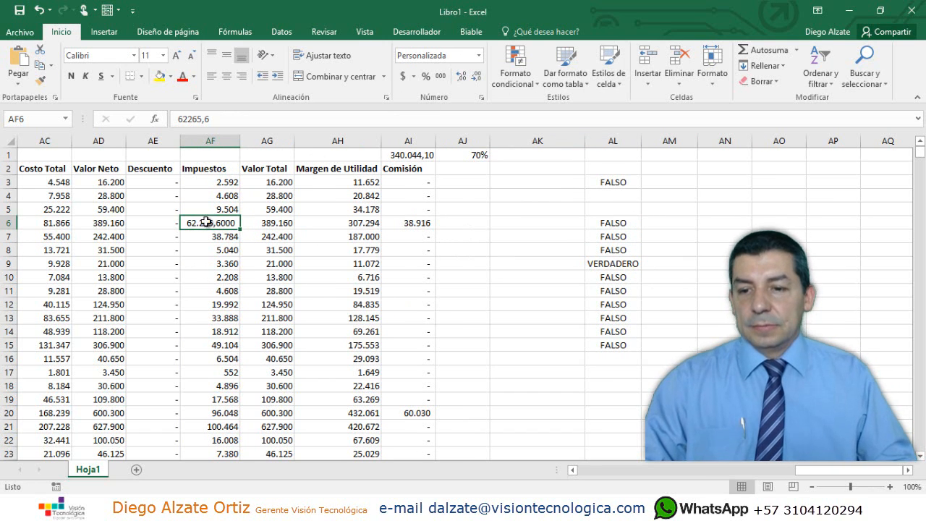
pyautogui.click(478, 79)
pyautogui.click(478, 80)
pyautogui.click(478, 79)
pyautogui.click(478, 80)
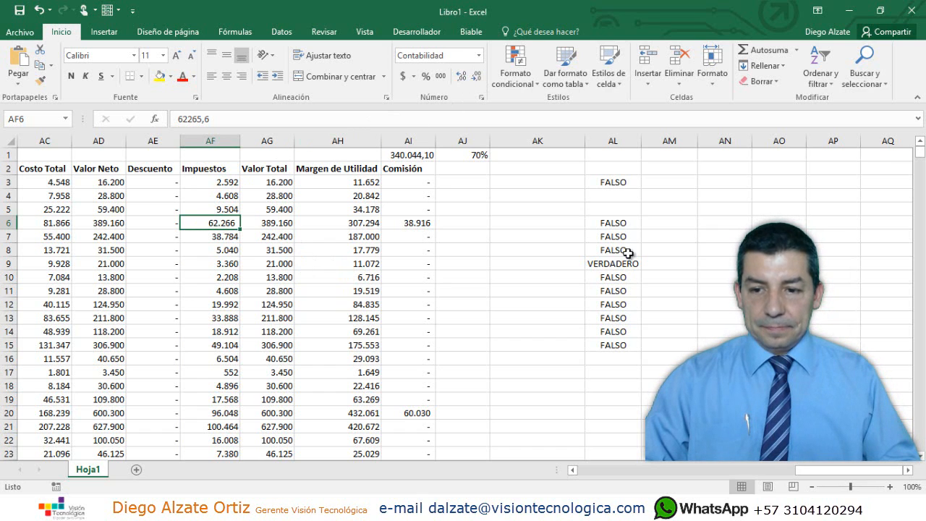
# Step: Undo the last decimal changes in AF6 and redo them
pyautogui.click(601, 219)
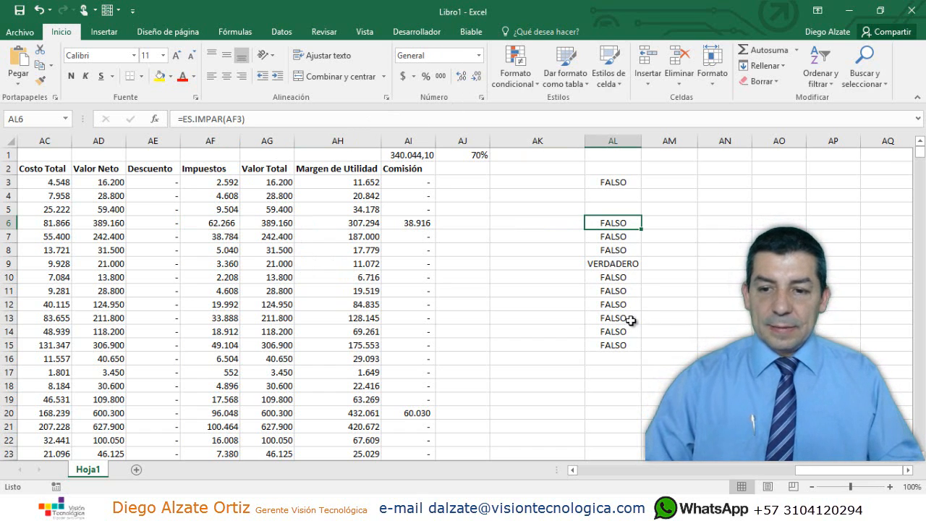
pyautogui.hotkey('ctrl', 'z')
pyautogui.hotkey('ctrl', 'z')
pyautogui.hotkey('ctrl', 'y')
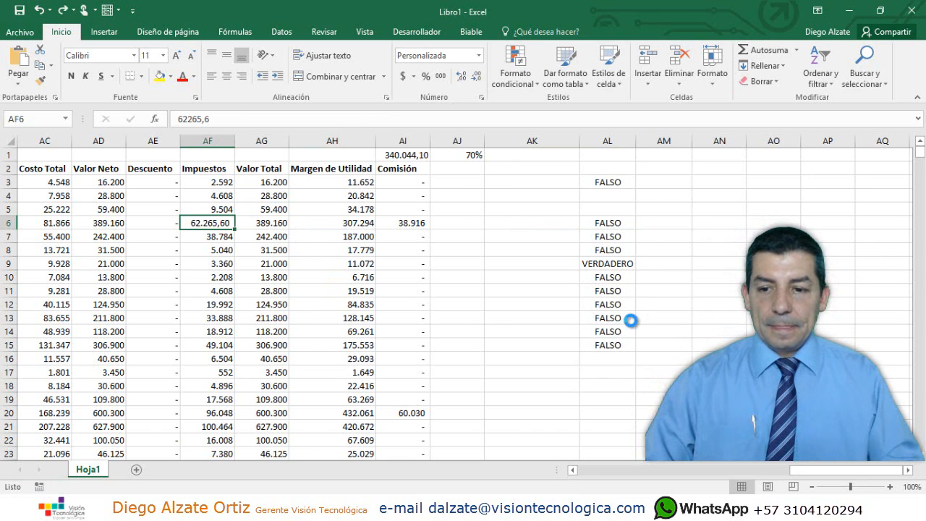
pyautogui.hotkey('ctrl', 'y')
# Step: Clear the ES.IMPAR test formulas from AL6:AL15
pyautogui.moveTo(612, 224); pyautogui.dragTo(625, 348)
pyautogui.hotkey('ctrl', 'z')
pyautogui.hotkey('ctrl', 'z')
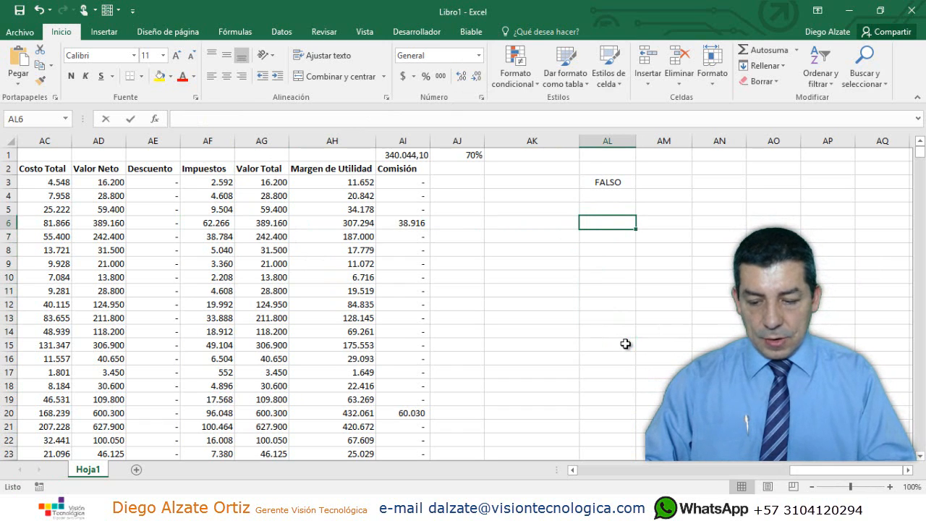
# Step: Enter an ESTEXTO formula in AL6 that tests whether the Valor Neto value in AD7 is text
pyautogui.write('=es')
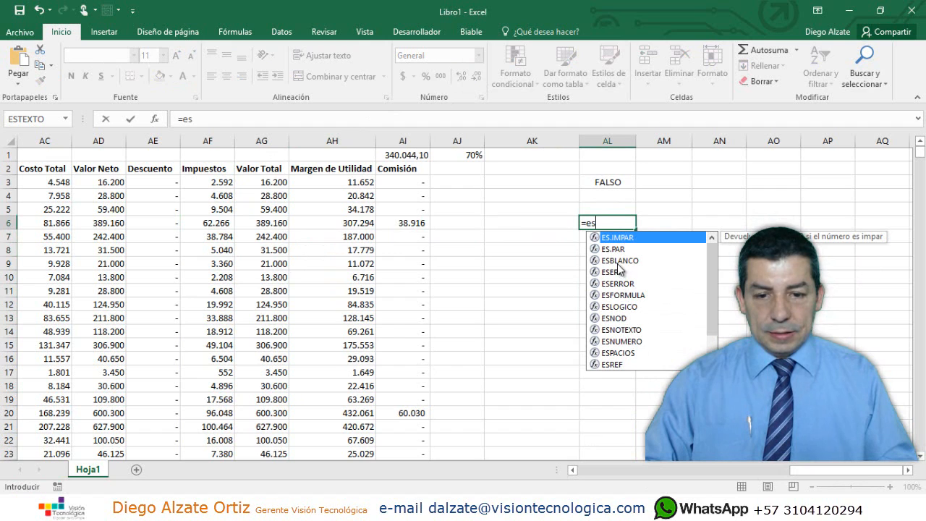
pyautogui.click(635, 339)
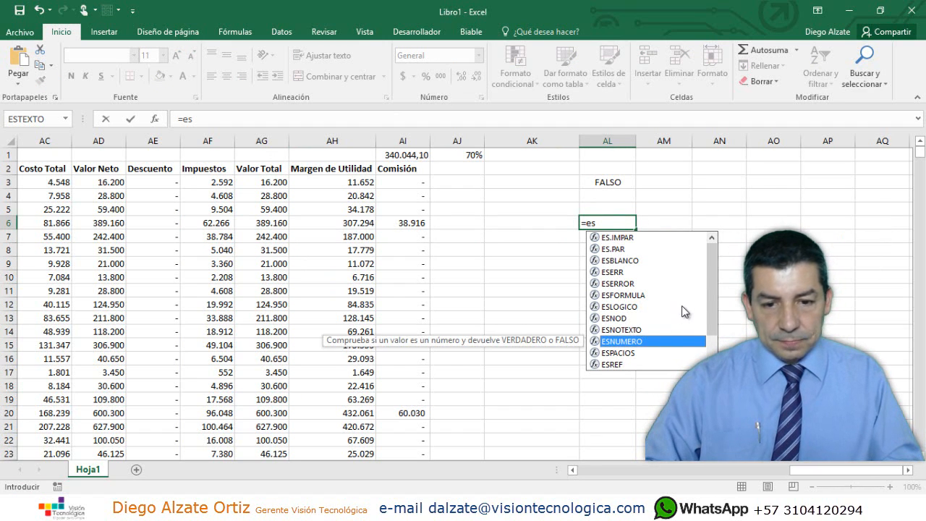
pyautogui.moveTo(706, 279); pyautogui.dragTo(706, 302)
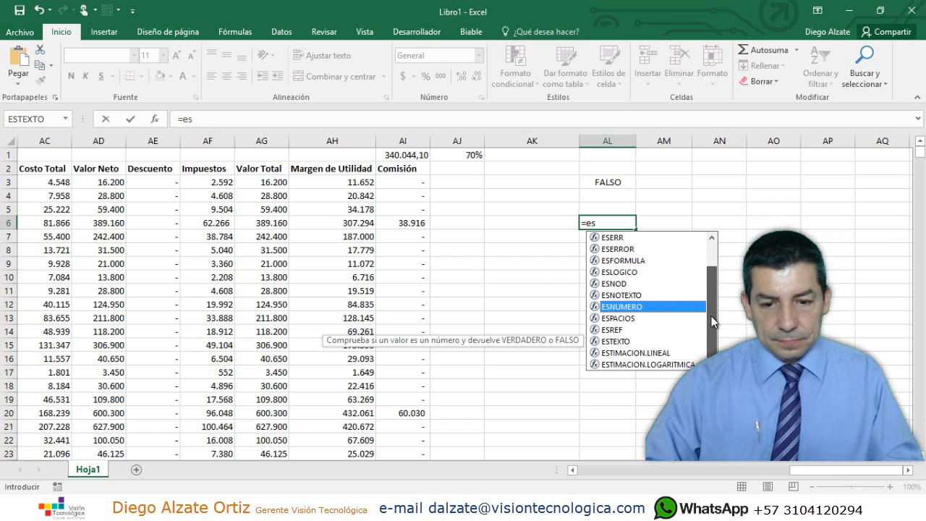
pyautogui.click(615, 344)
pyautogui.doubleClick(615, 345)
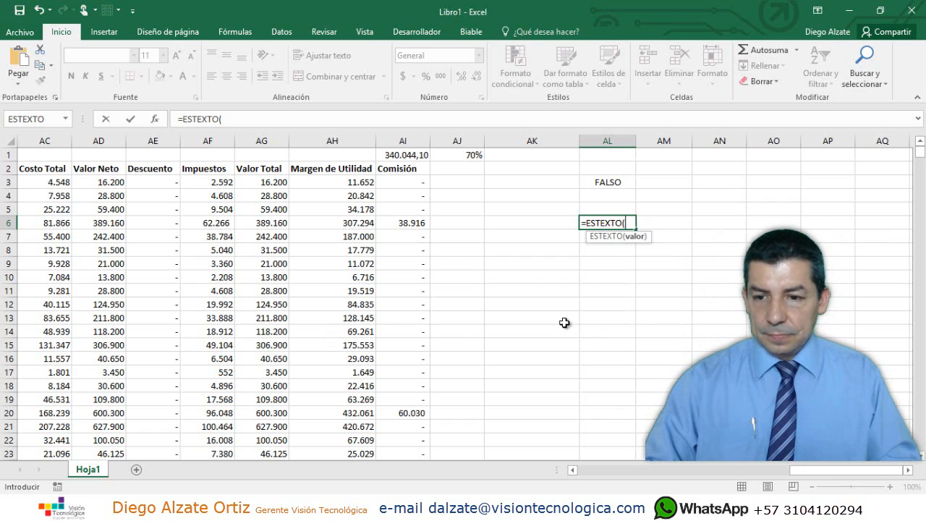
pyautogui.click(108, 236)
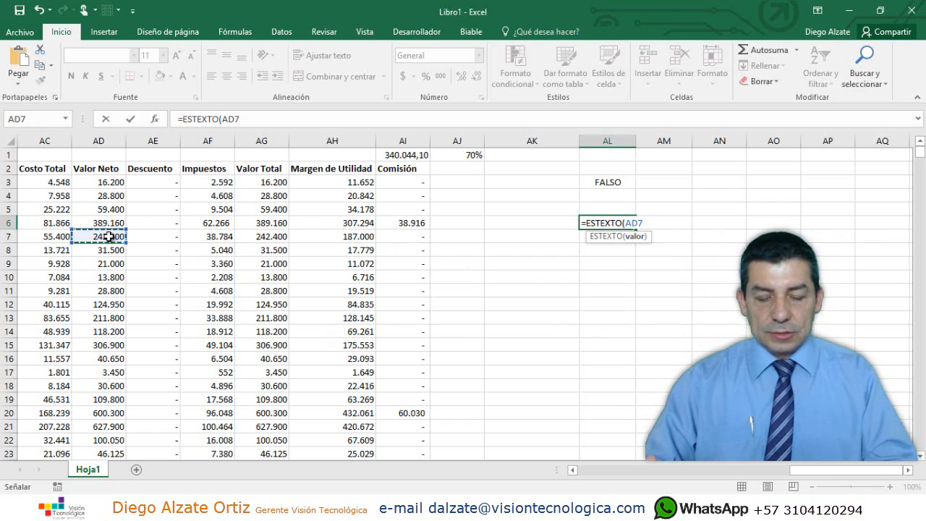
pyautogui.press('Return')
pyautogui.press('Up')
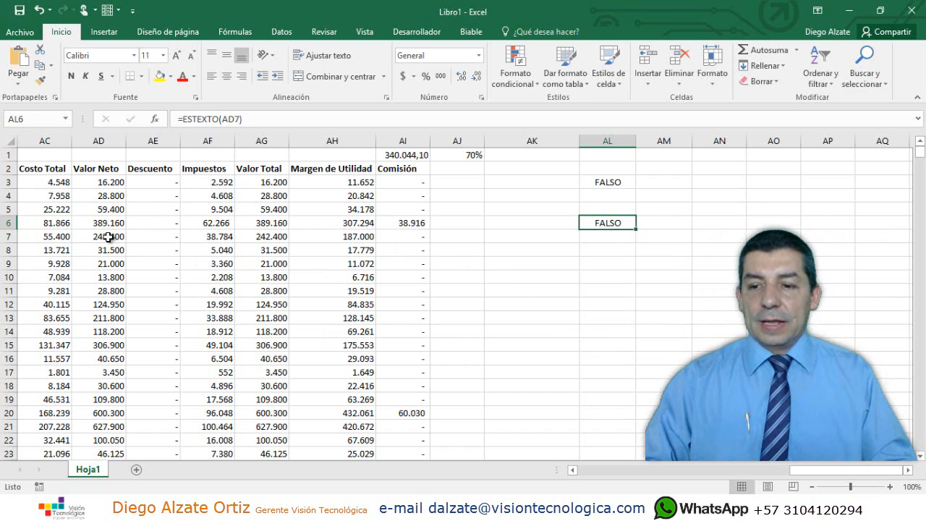
# Step: Check the cell referenced by AL6, turn the AD7 value into text with a leading apostrophe and align it right
pyautogui.click(105, 225)
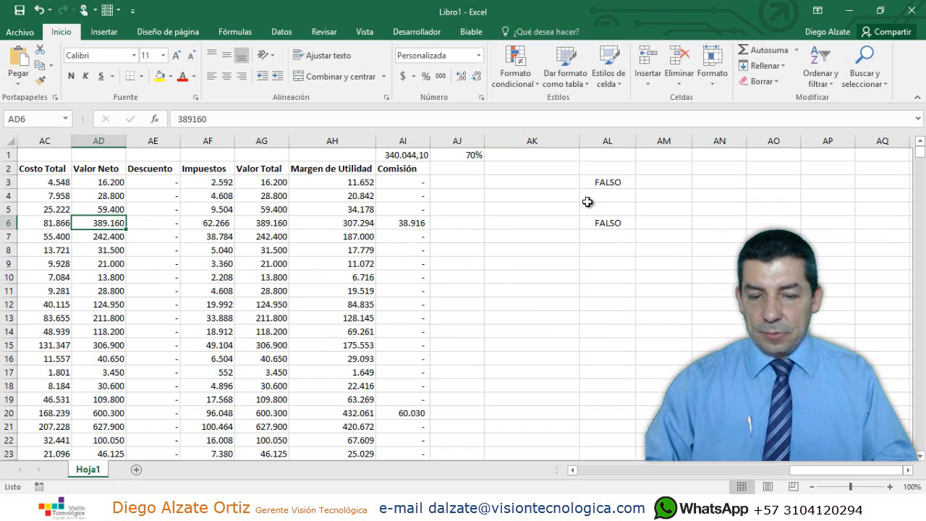
pyautogui.click(606, 225)
pyautogui.press('F2')
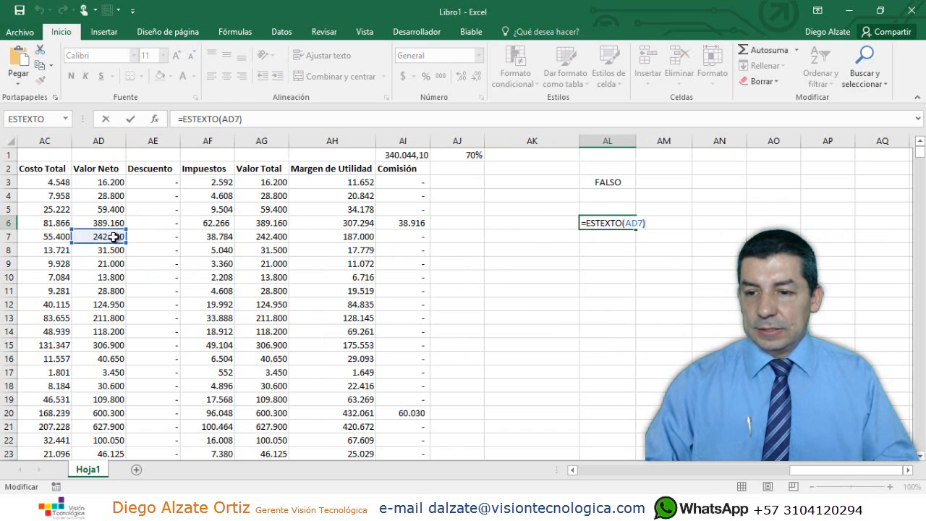
pyautogui.click(114, 236)
pyautogui.press('F2')
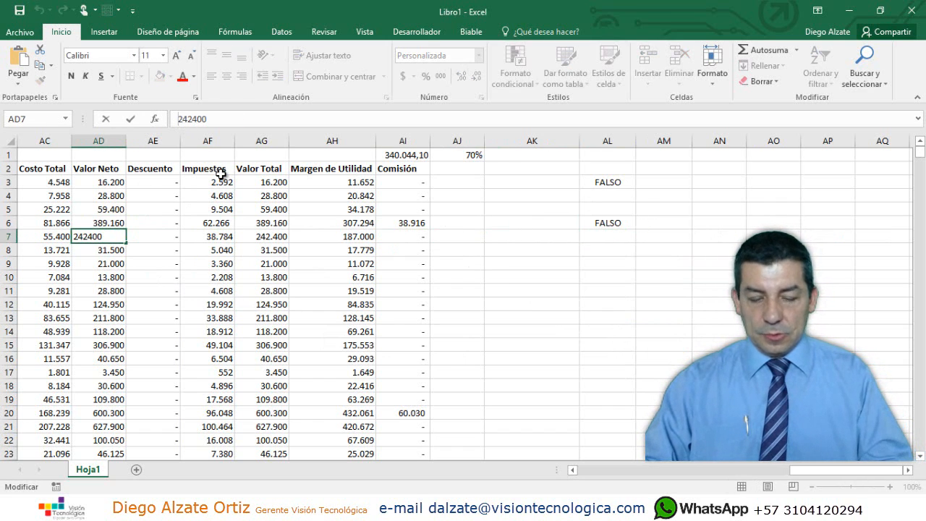
pyautogui.write("'")
pyautogui.press('Return')
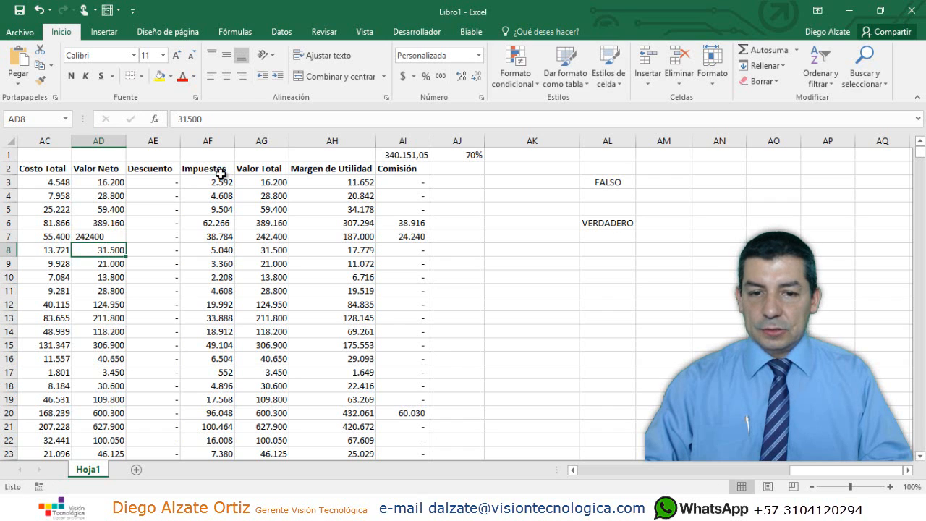
pyautogui.press('Up')
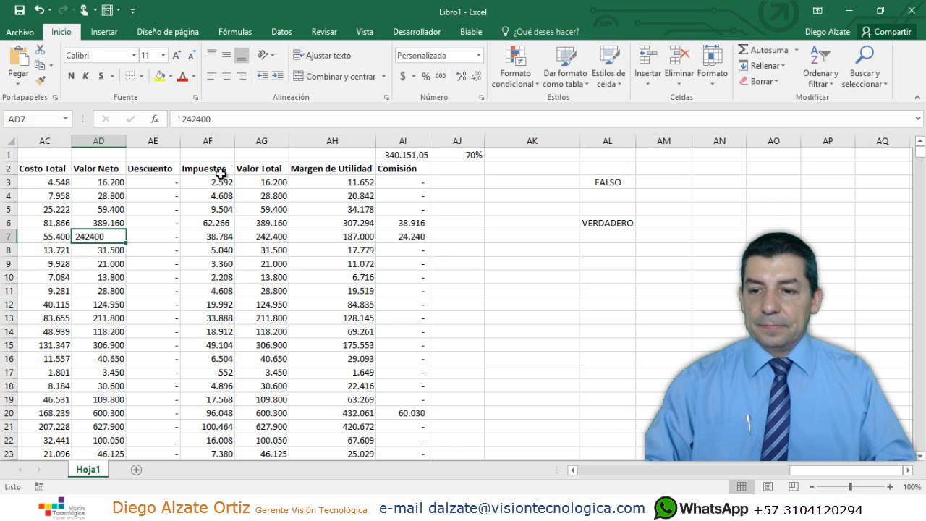
pyautogui.click(245, 77)
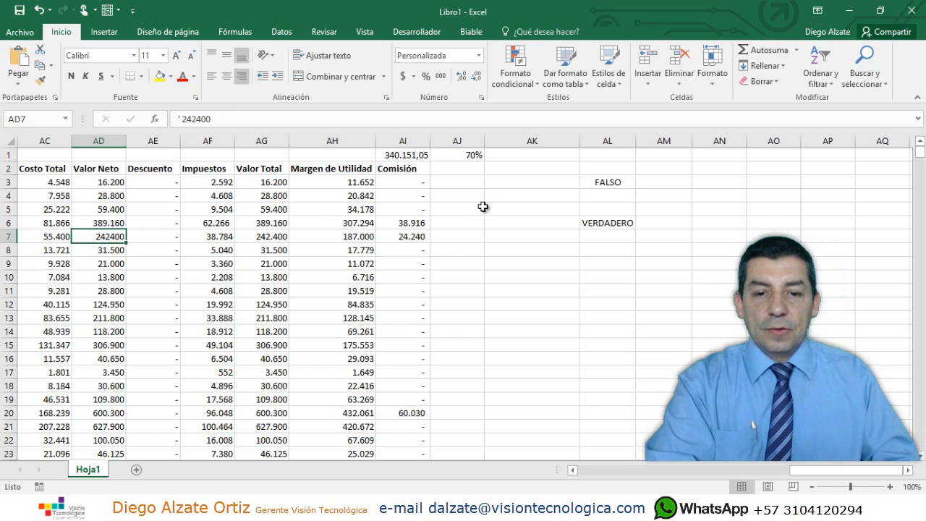
# Step: Undo the text conversion and alignment of AD7 and clear the test formulas from AK2:AM10
pyautogui.click(615, 223)
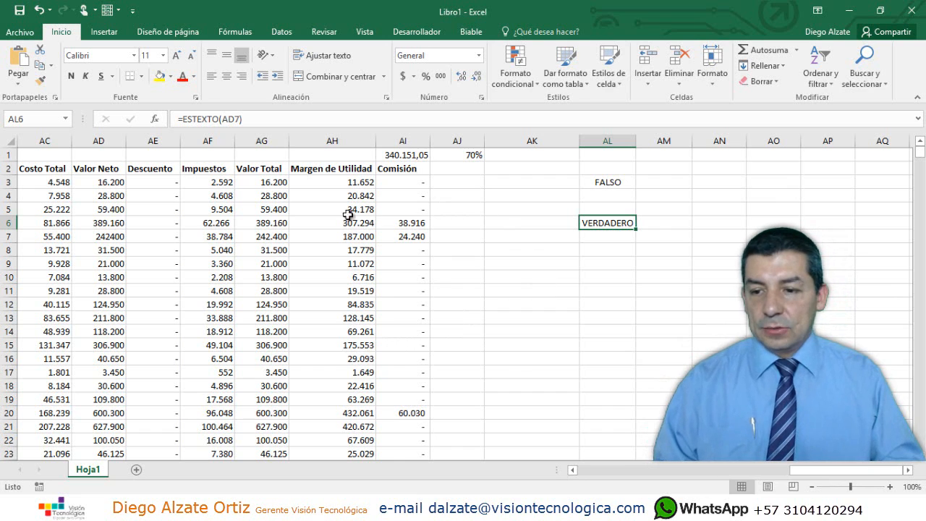
pyautogui.hotkey('ctrl', 'z')
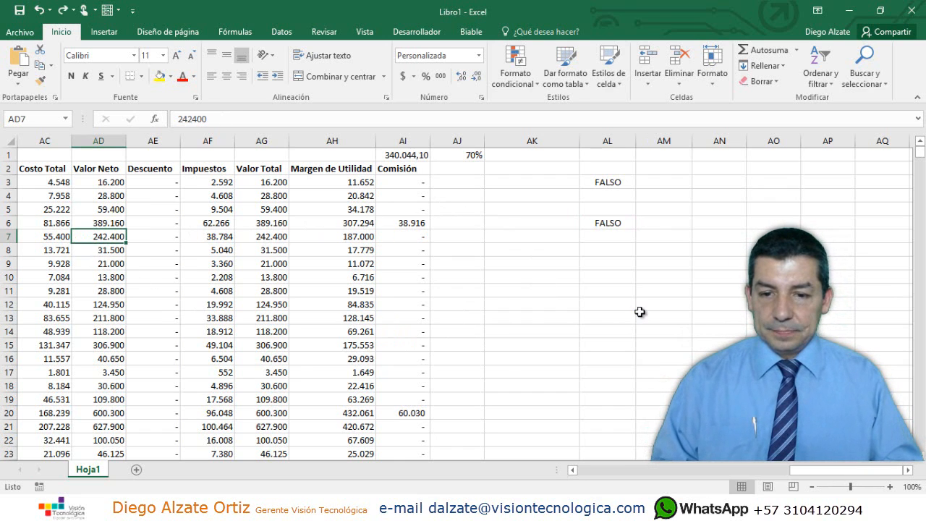
pyautogui.moveTo(531, 167); pyautogui.dragTo(672, 275)
pyautogui.press('Delete')
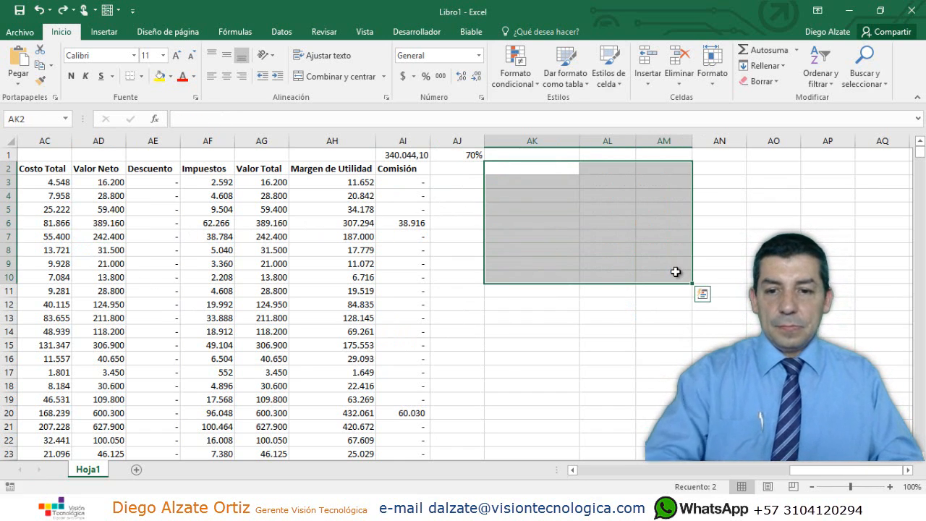
pyautogui.click(475, 210)
pyautogui.press('Left')
pyautogui.press('Left')
pyautogui.press('Left')
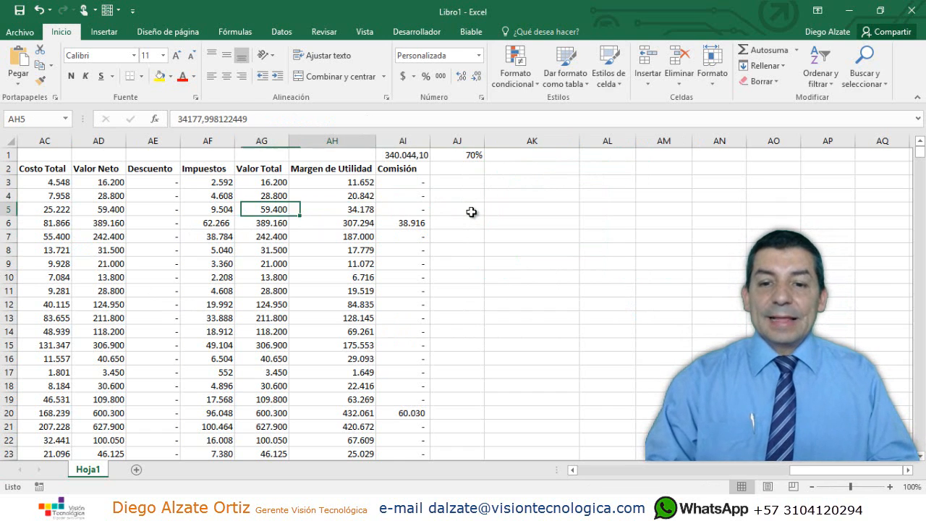
pyautogui.press('Right')
pyautogui.press('Right')
pyautogui.press('Right')
pyautogui.press('Right')
pyautogui.press('Right')
pyautogui.press('Right')
pyautogui.press('Right')
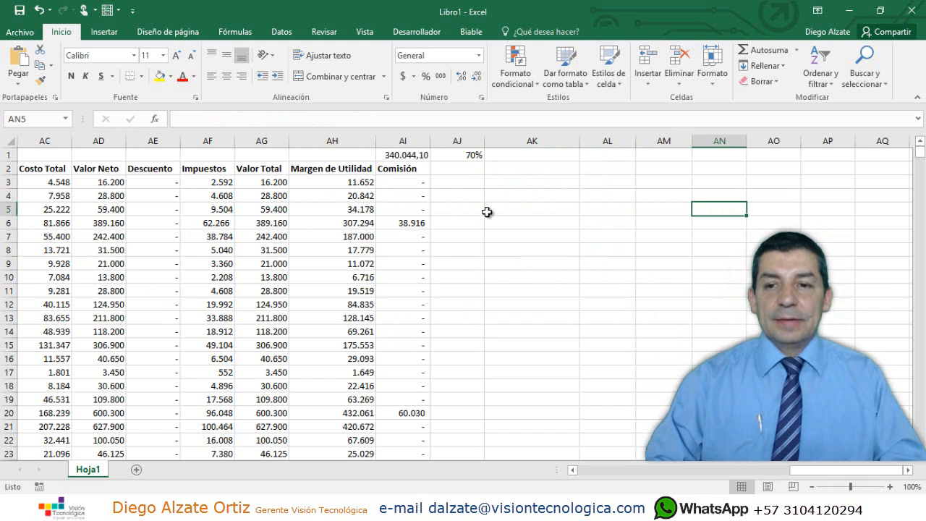
pyautogui.click(550, 184)
pyautogui.click(649, 211)
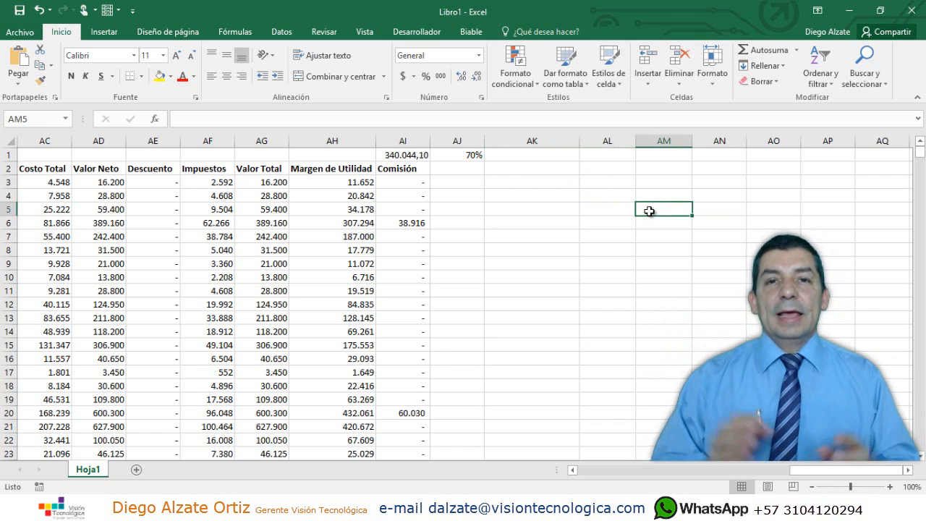
# Step: Enter the index number 1 in AL4
pyautogui.click(616, 192)
pyautogui.write('1')
pyautogui.press('Return')
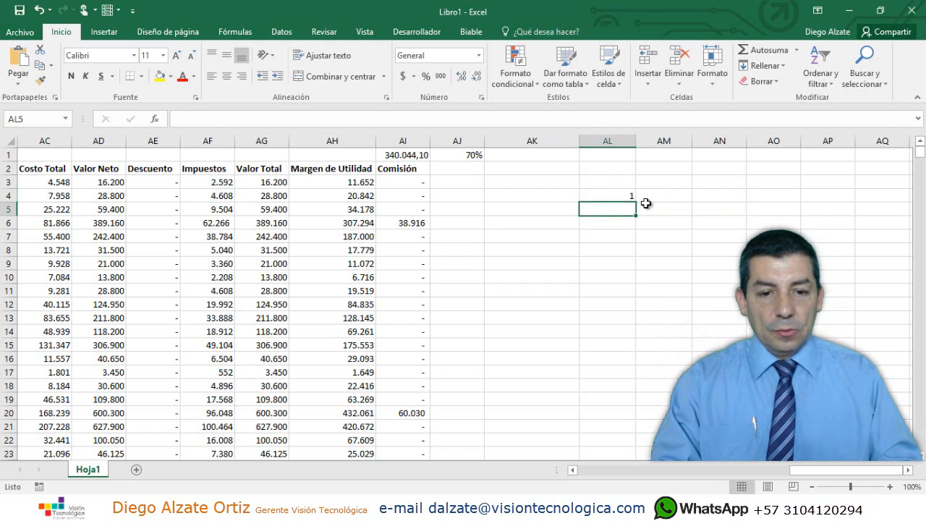
# Step: Insert the lookup function ELEGIR in AN4 with AL4 as its Núm_índice argument
pyautogui.click(712, 199)
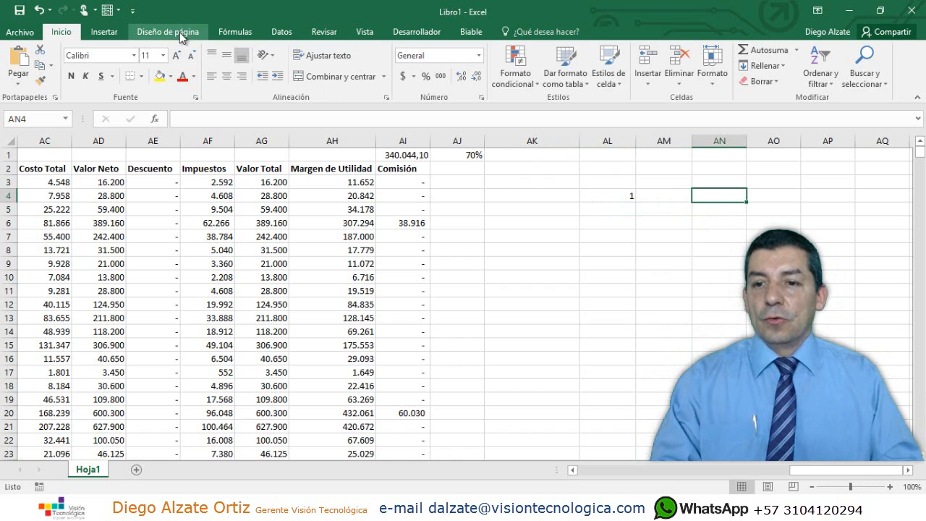
pyautogui.click(230, 33)
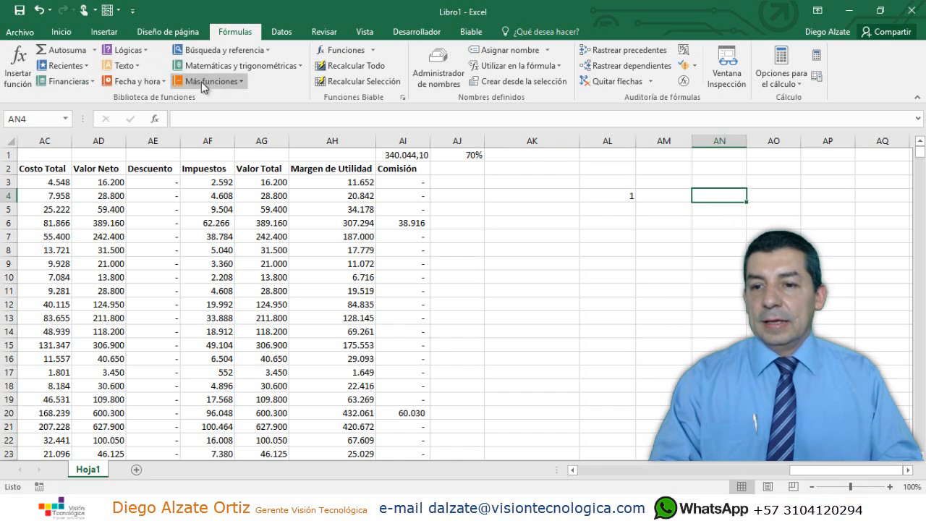
pyautogui.click(257, 52)
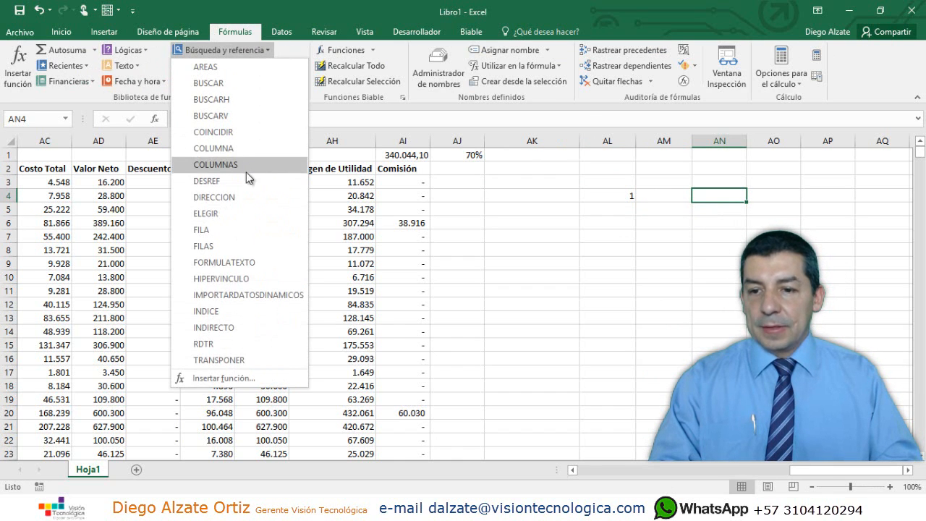
pyautogui.click(246, 214)
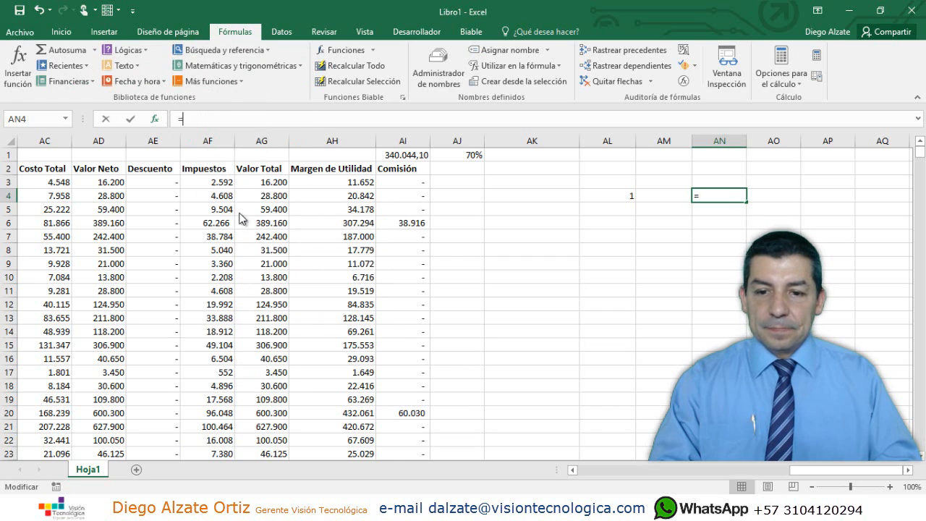
pyautogui.moveTo(538, 145); pyautogui.dragTo(630, 244)
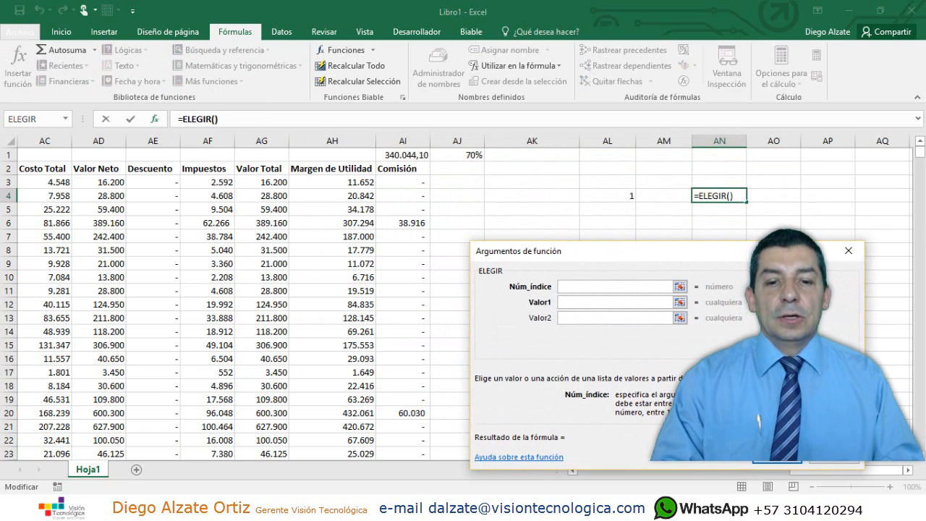
pyautogui.click(608, 199)
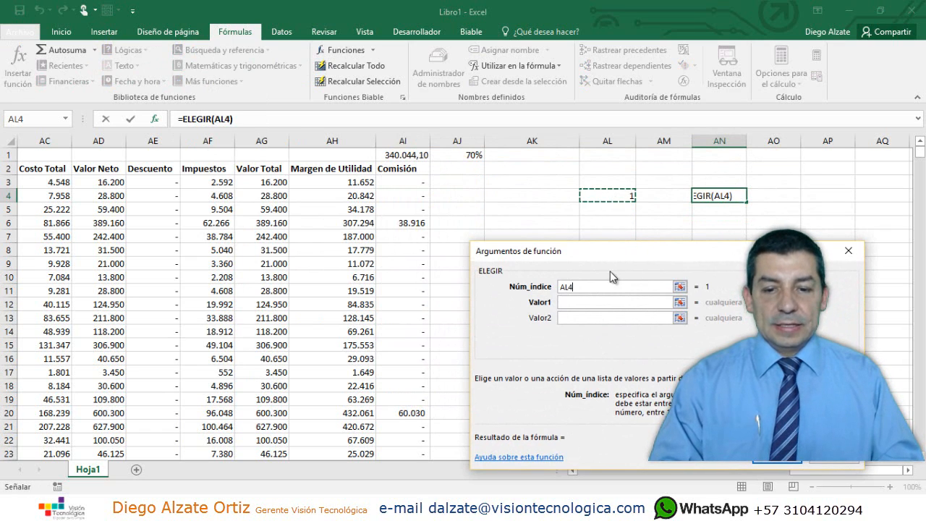
# Step: Fill ELEGIR's Valor1 to Valor5 with Ene, Feb, Mar, Abr and May and complete the formula in AN4
pyautogui.click(589, 302)
pyautogui.write('Ener')
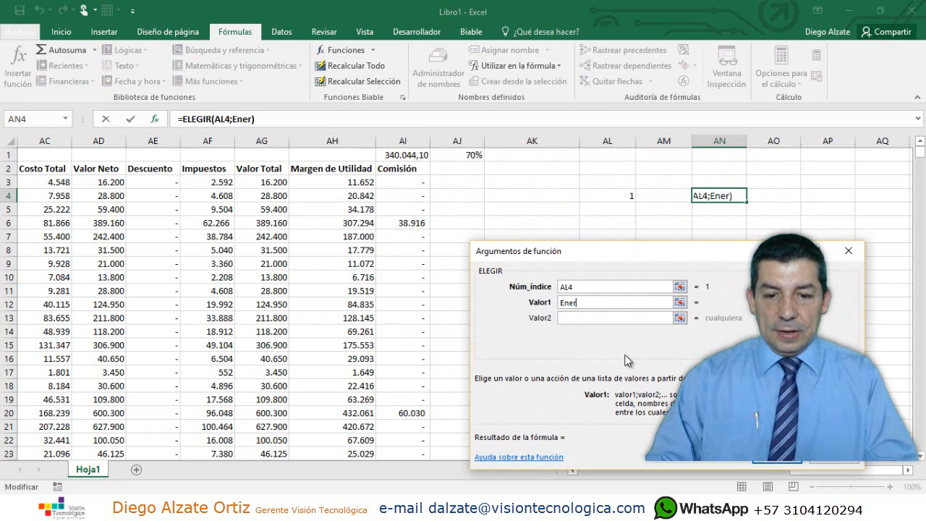
pyautogui.press('BackSpace')
pyautogui.press('Tab')
pyautogui.write('Feb')
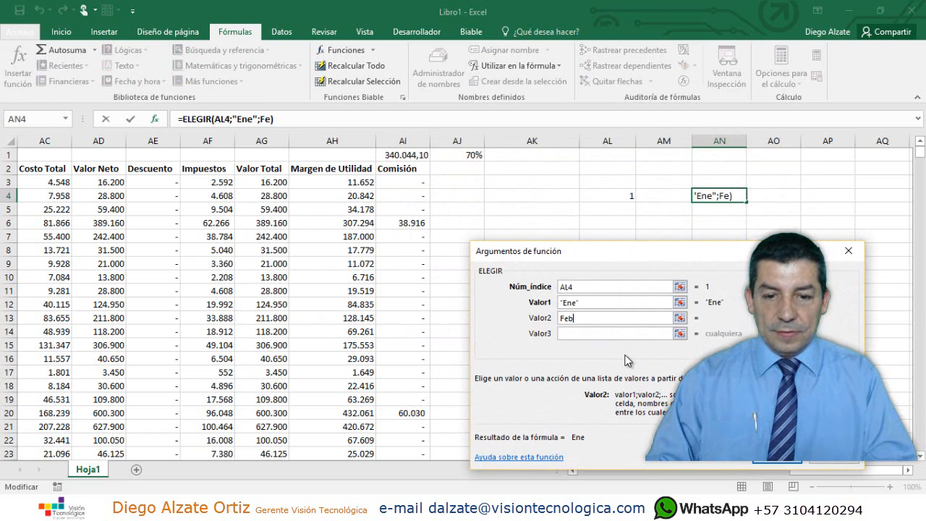
pyautogui.press('Tab')
pyautogui.write('Ma')
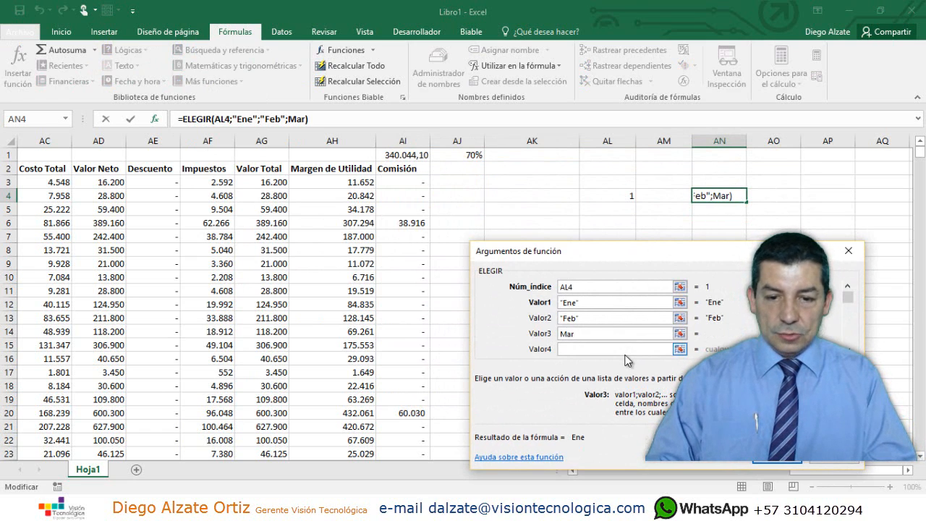
pyautogui.press('Tab')
pyautogui.write('A')
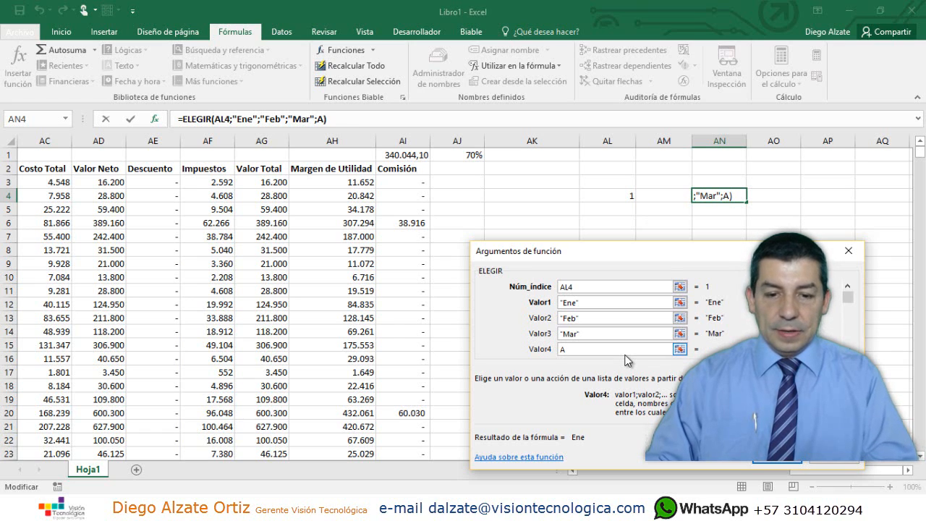
pyautogui.write('br')
pyautogui.press('Tab')
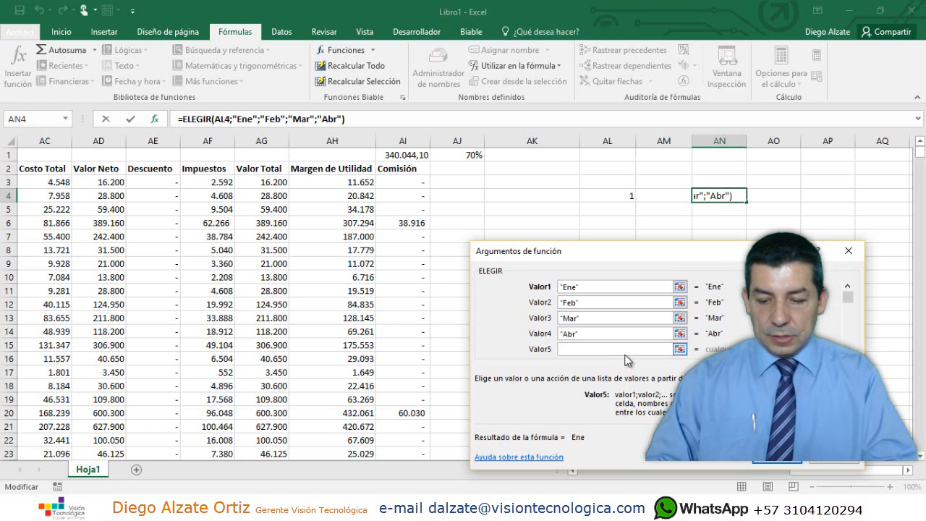
pyautogui.write('May')
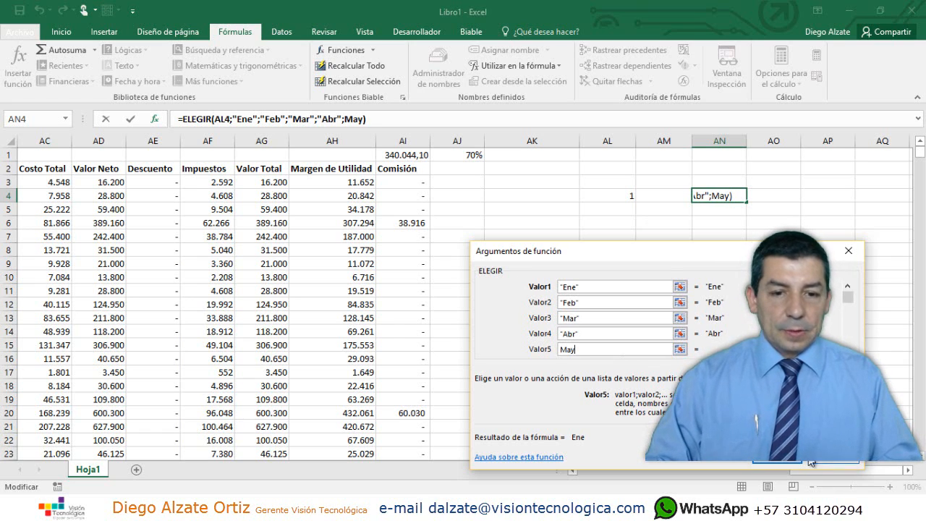
pyautogui.press('Return')
# Step: Test the ELEGIR formula by changing the index in AL4 to 2, 5 and 4
pyautogui.click(623, 195)
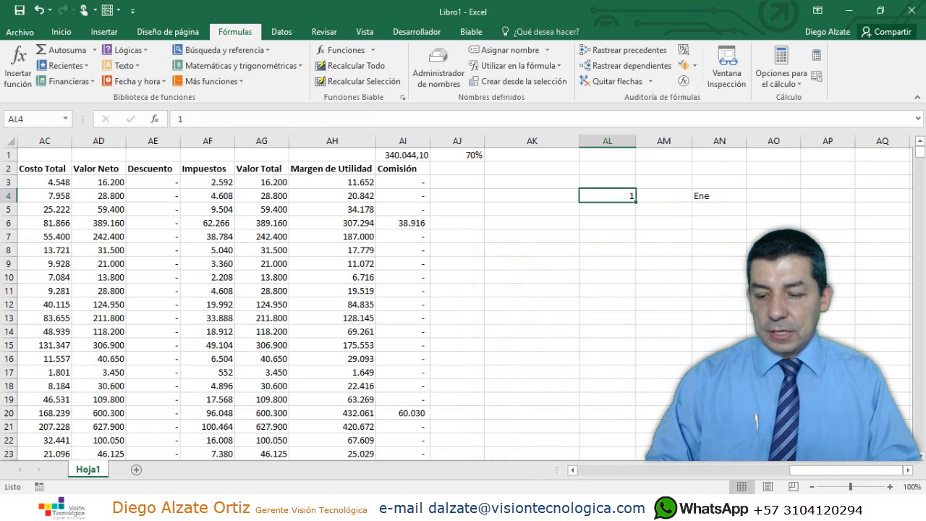
pyautogui.write('2')
pyautogui.press('Return')
pyautogui.press('Up')
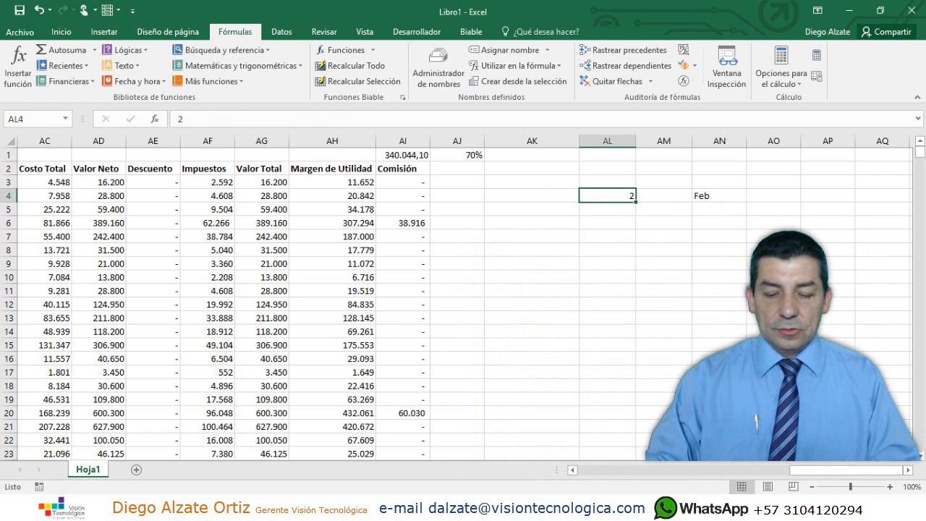
pyautogui.write('4')
pyautogui.press('Return')
pyautogui.press('Up')
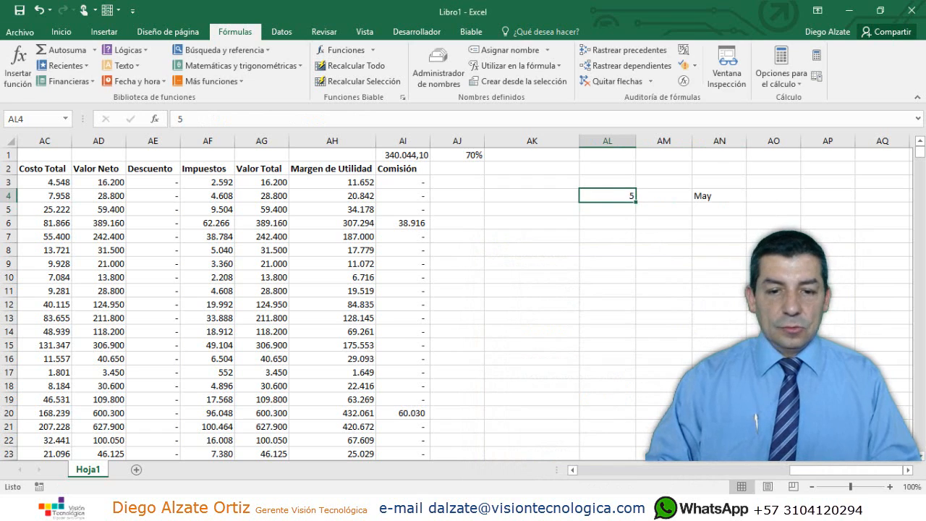
pyautogui.press('Return')
pyautogui.press('Up')
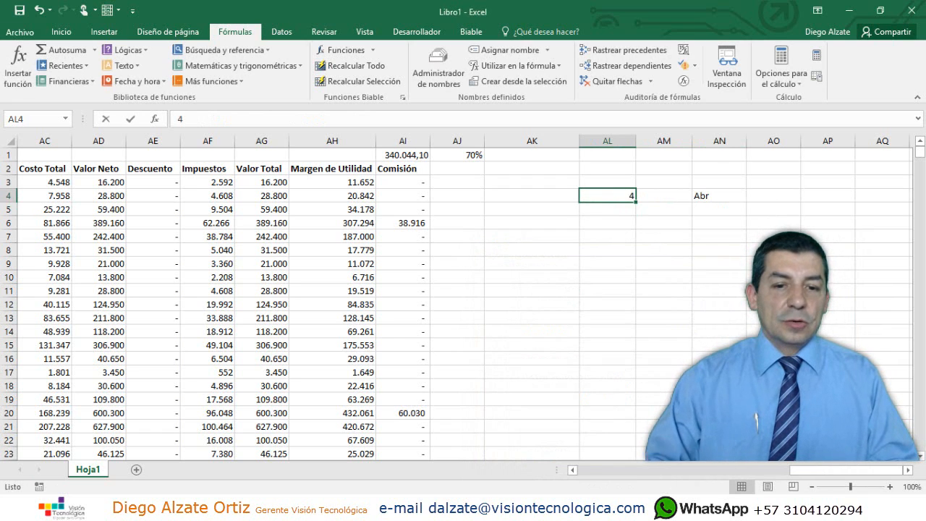
# Step: Test the ELEGIR formula in AN4 with the out-of-range index 6, and set the index in AL4 back to 1
pyautogui.write('6')
pyautogui.press('Return')
pyautogui.press('Up')
pyautogui.click(718, 196)
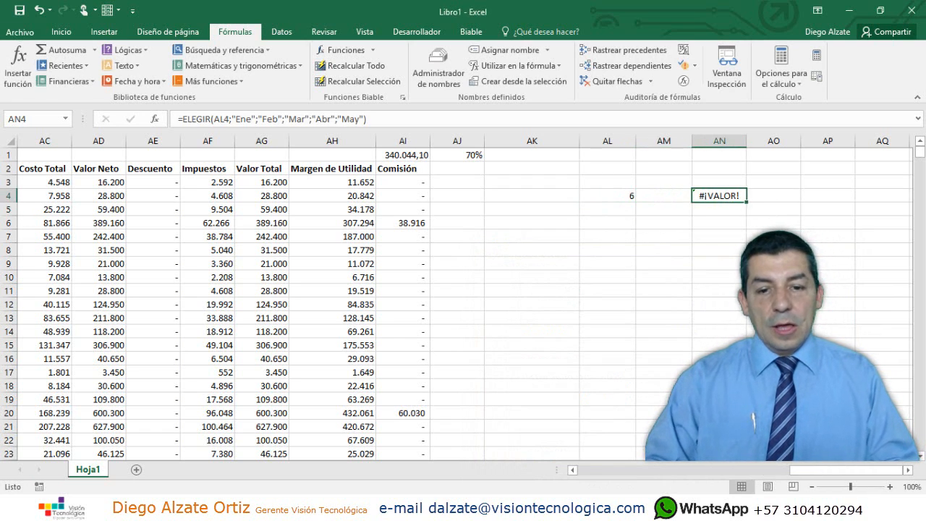
pyautogui.click(607, 196)
pyautogui.write('1')
pyautogui.press('Return')
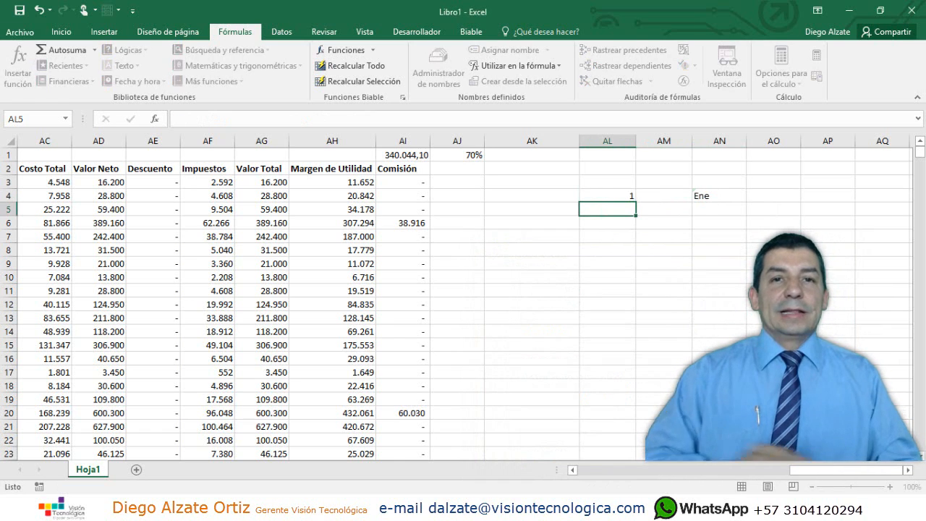
pyautogui.click(713, 195)
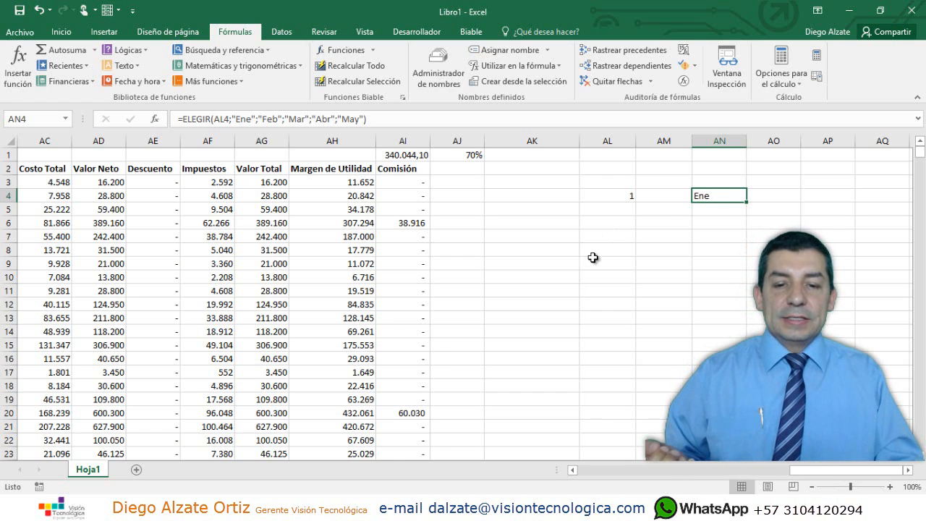
pyautogui.click(624, 195)
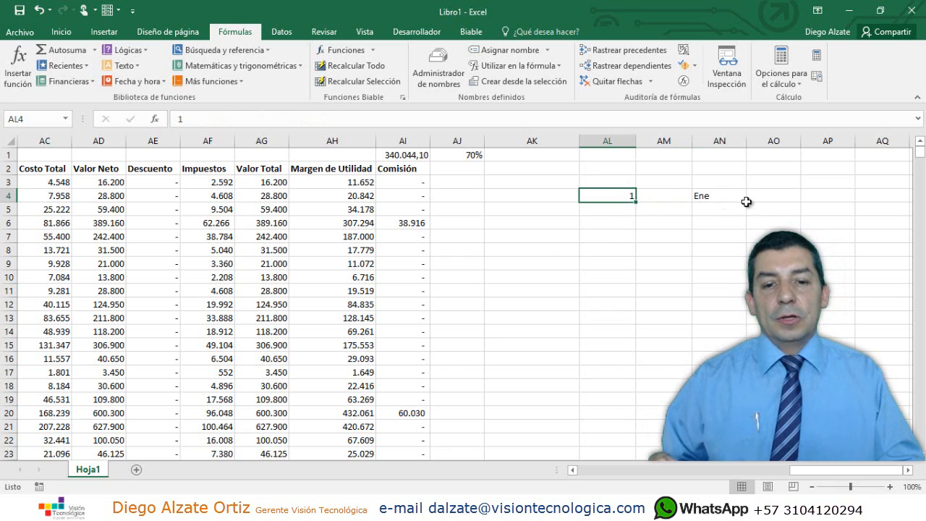
pyautogui.click(716, 202)
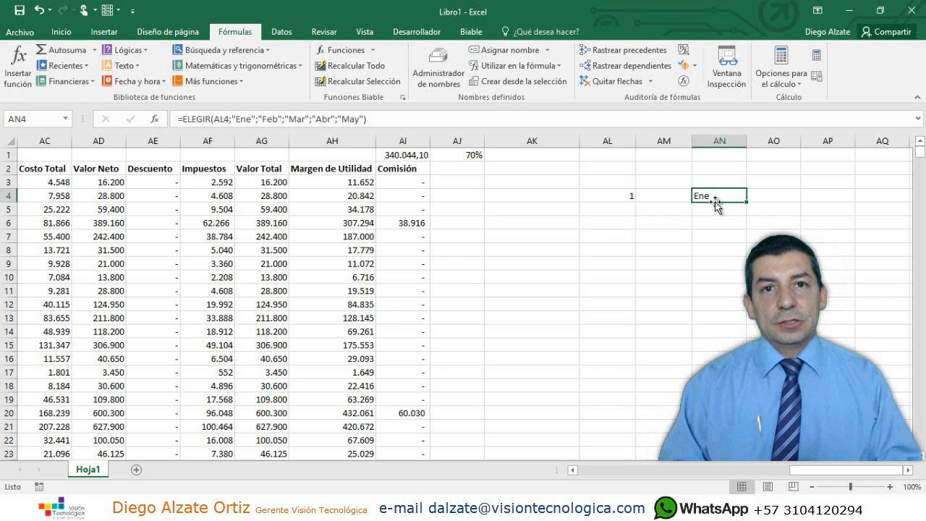
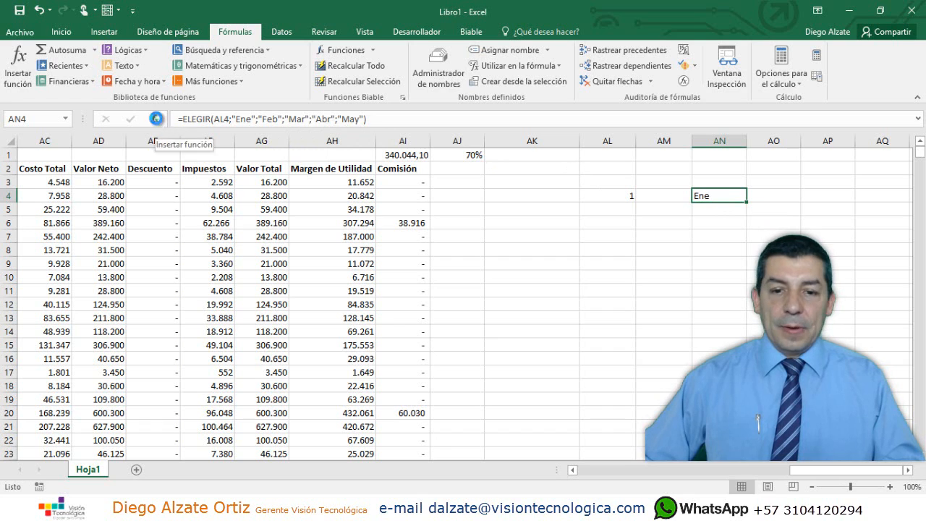
# Step: Try the calculations AF5*10% and AF8*15% as Valor1 and Valor2 of the ELEGIR formula in AN4
pyautogui.click(155, 120)
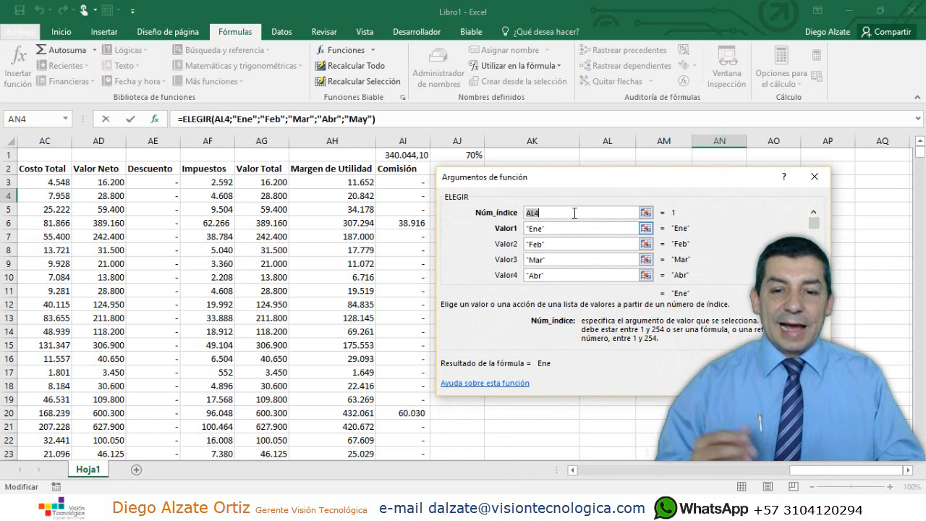
pyautogui.press('Tab')
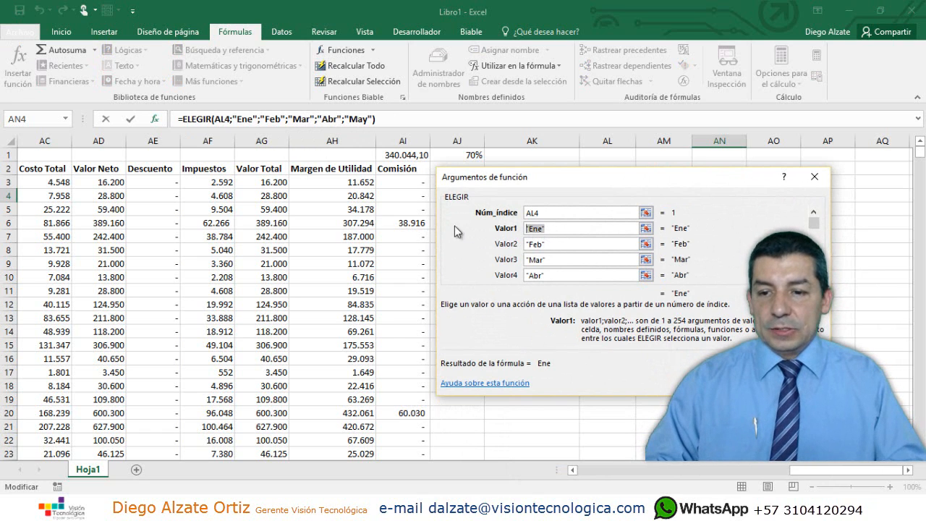
pyautogui.click(224, 210)
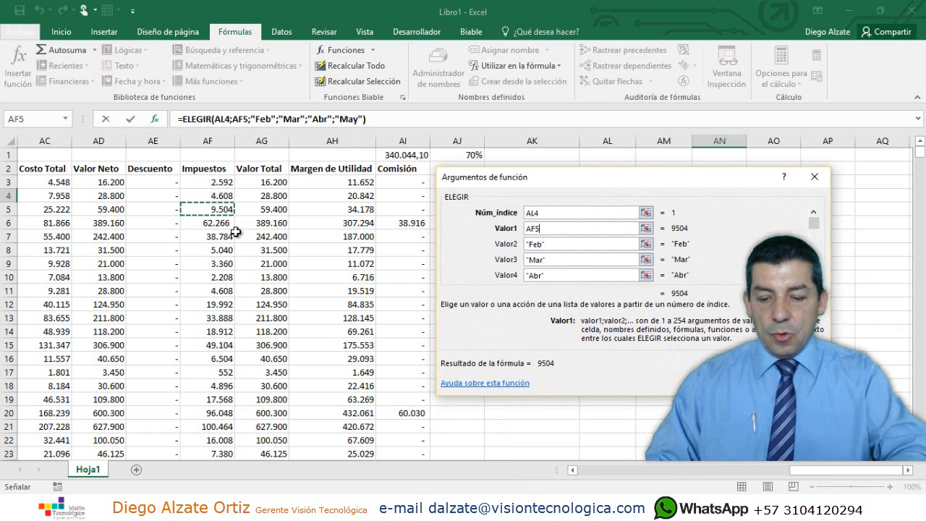
pyautogui.write('*10%')
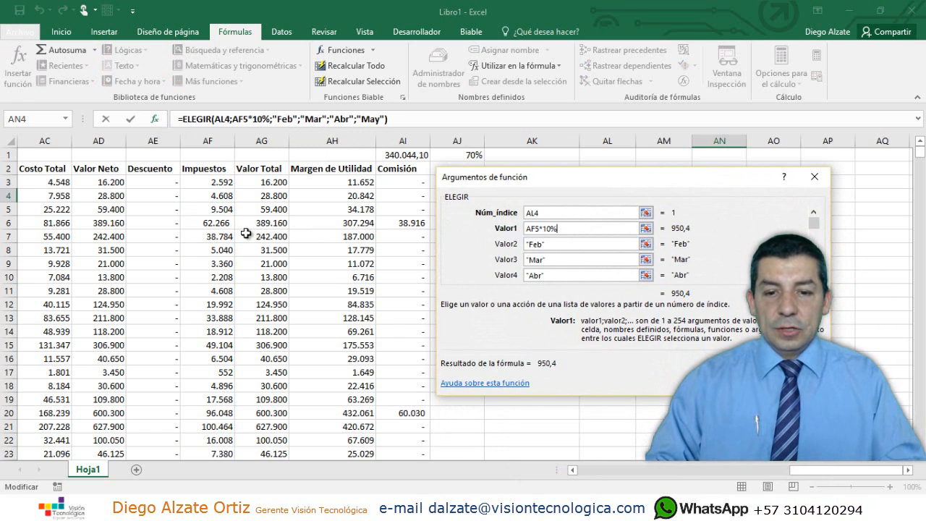
pyautogui.moveTo(557, 244); pyautogui.dragTo(475, 248)
pyautogui.click(220, 248)
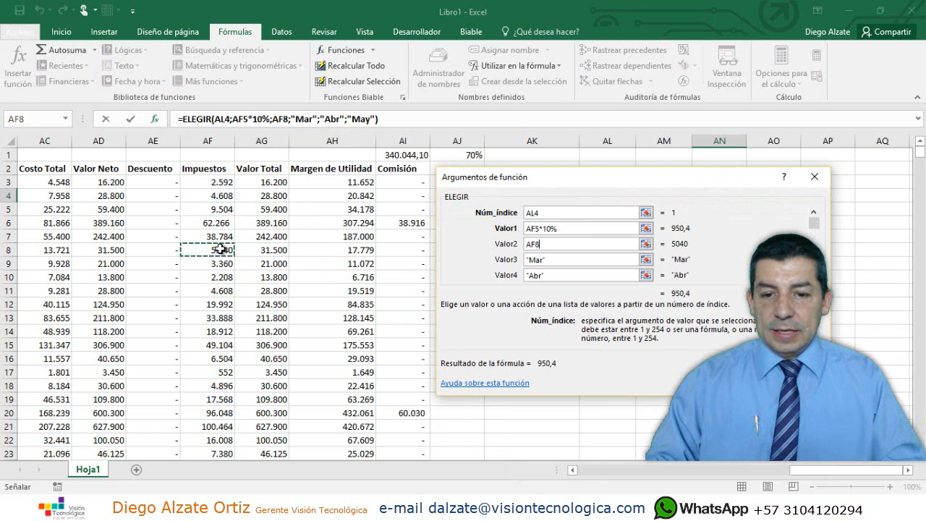
pyautogui.write('*1')
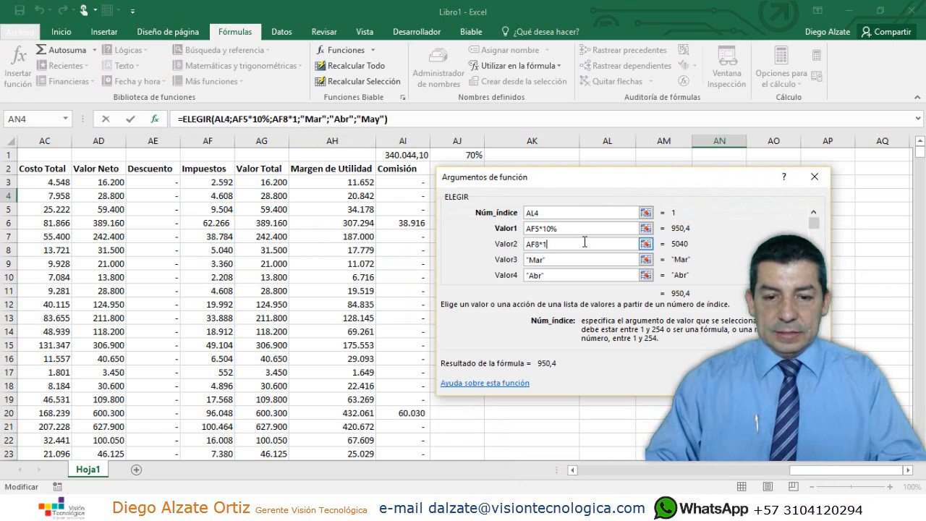
pyautogui.write('5%')
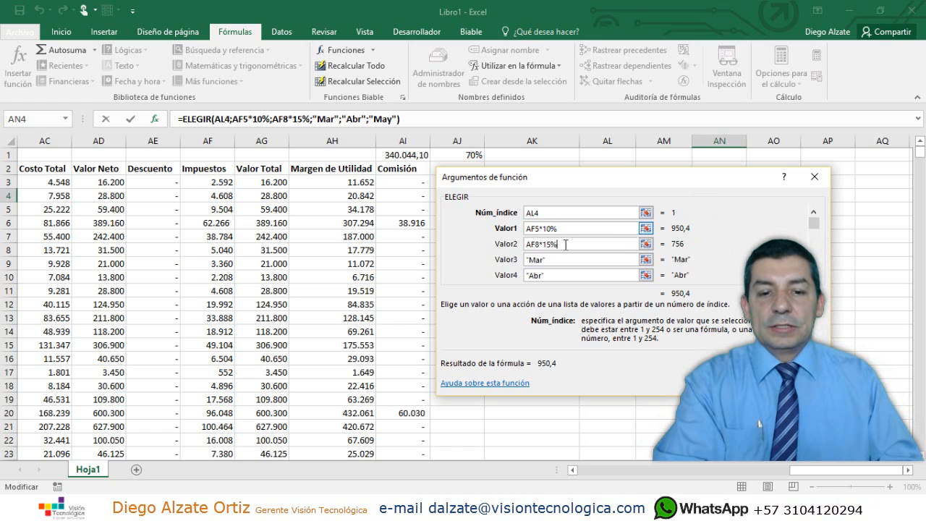
pyautogui.click(584, 276)
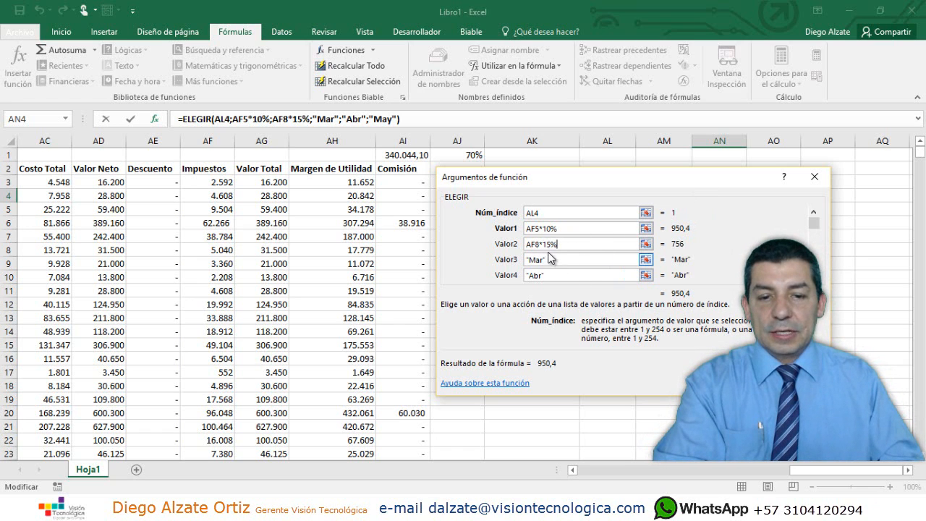
pyautogui.press('Escape')
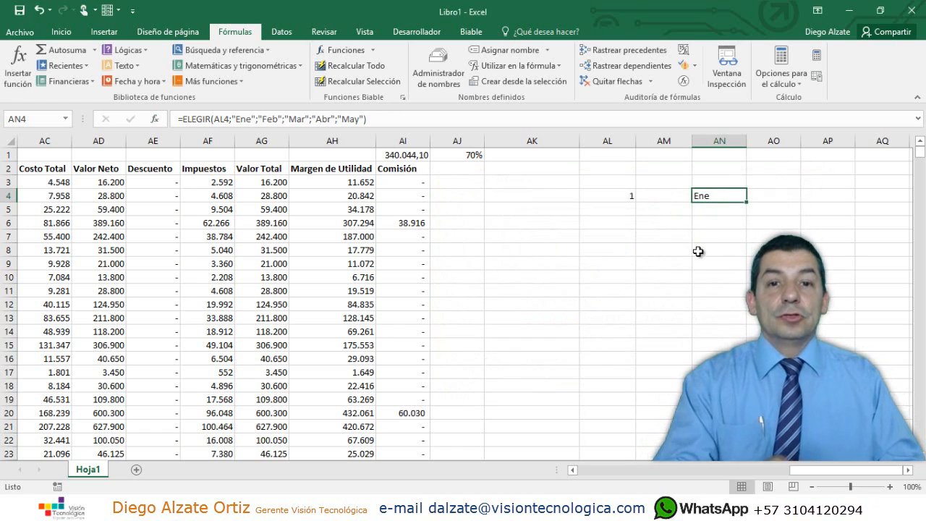
# Step: Clear the ELEGIR test range AL3:AN7 and return to the Año header in A2
pyautogui.moveTo(591, 179); pyautogui.dragTo(713, 238)
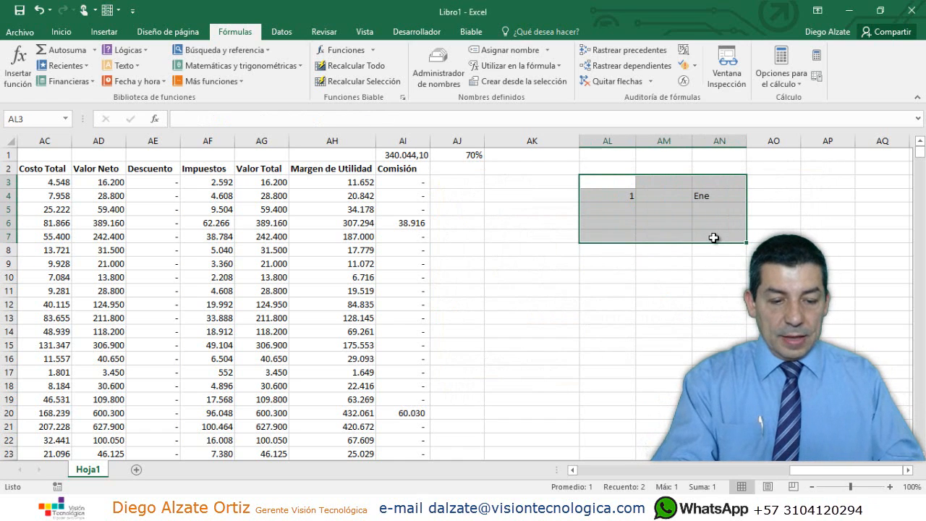
pyautogui.press('Delete')
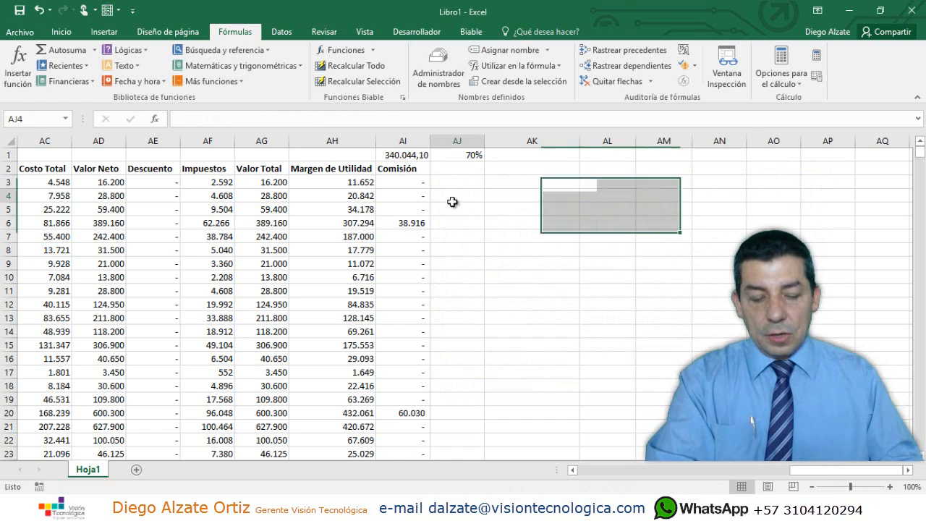
pyautogui.click(452, 201)
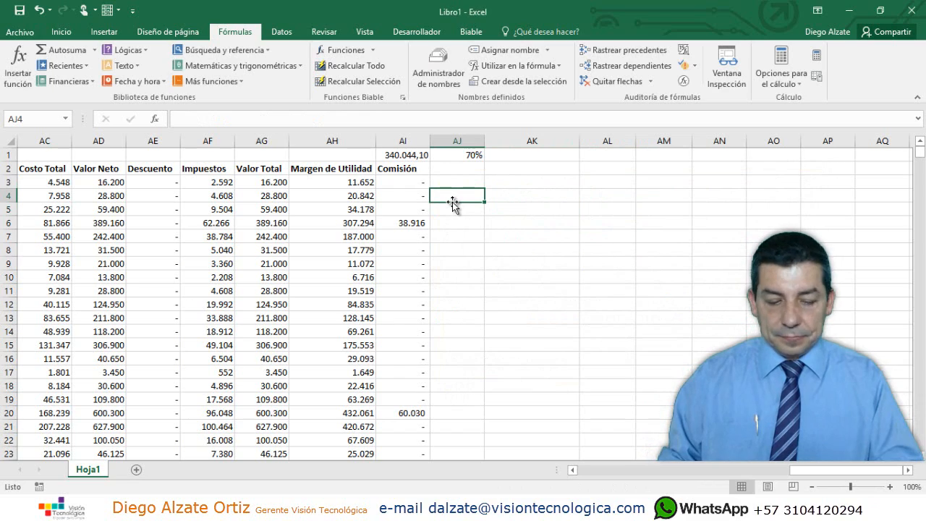
pyautogui.press('Up')
pyautogui.press('Left')
pyautogui.press('Up')
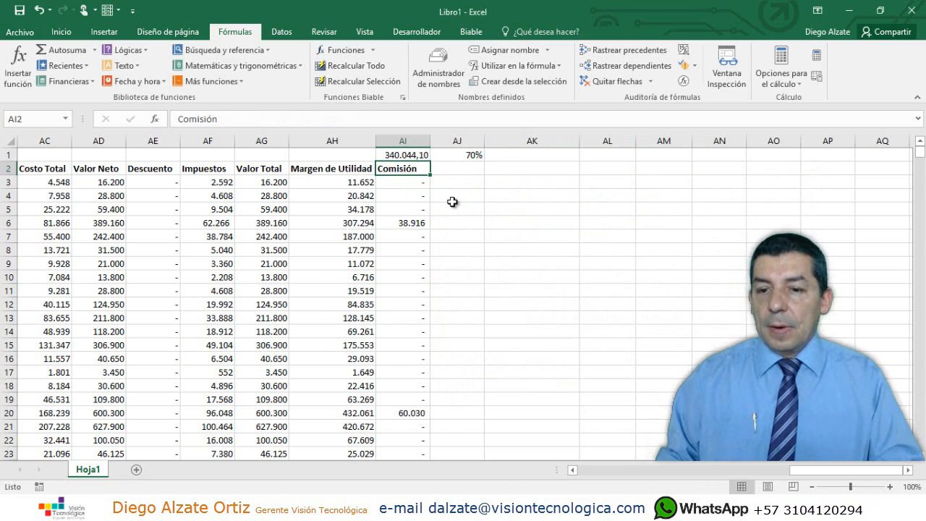
pyautogui.hotkey('ctrl', 'Left')
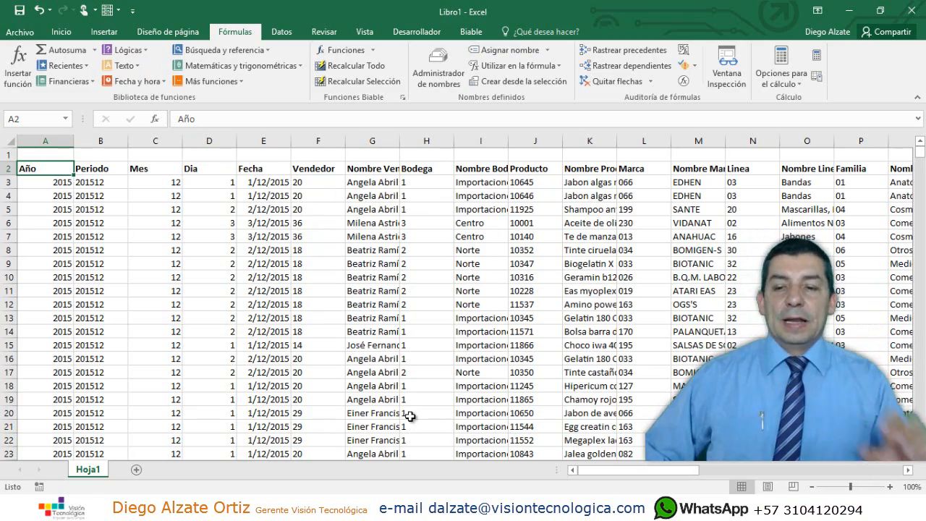
# Step: Widen the Nombre Producto column to fit its text and insert two empty columns between it and Marca
pyautogui.moveTo(621, 473); pyautogui.dragTo(661, 471)
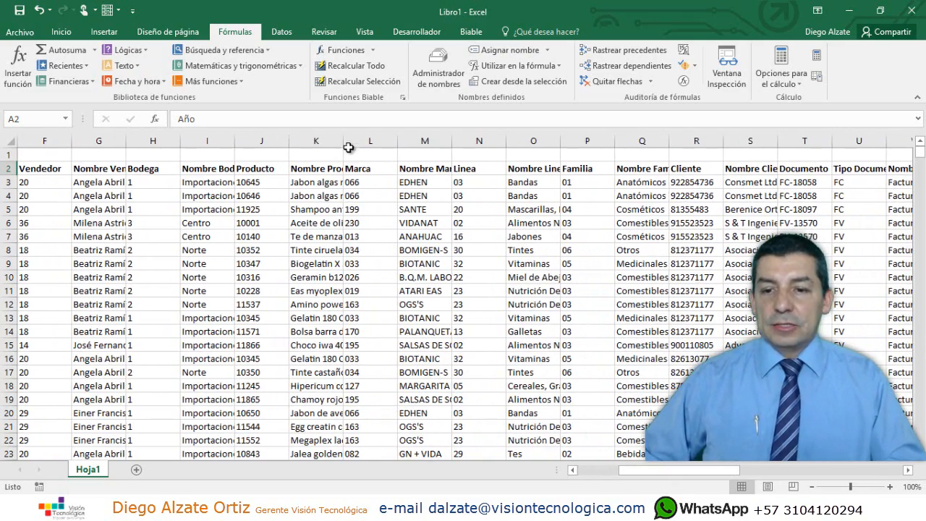
pyautogui.moveTo(343, 141); pyautogui.dragTo(469, 141)
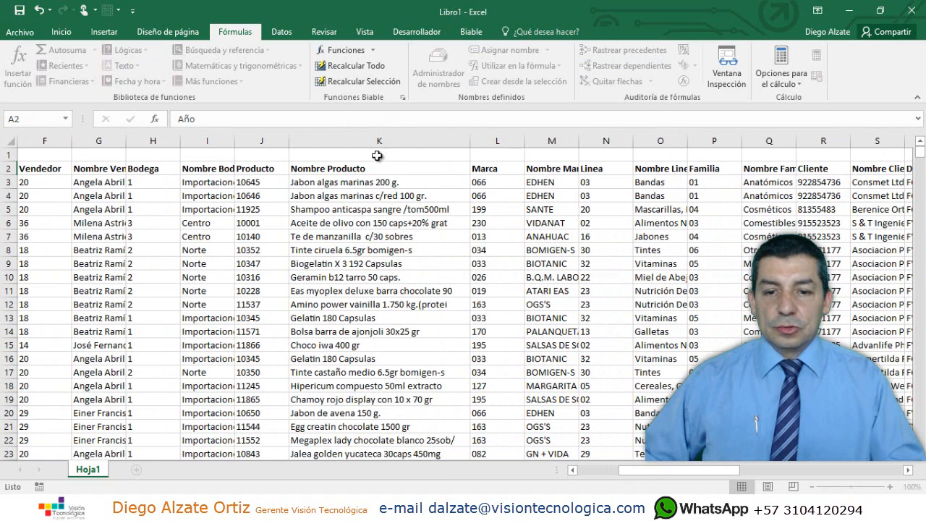
pyautogui.rightClick(494, 147)
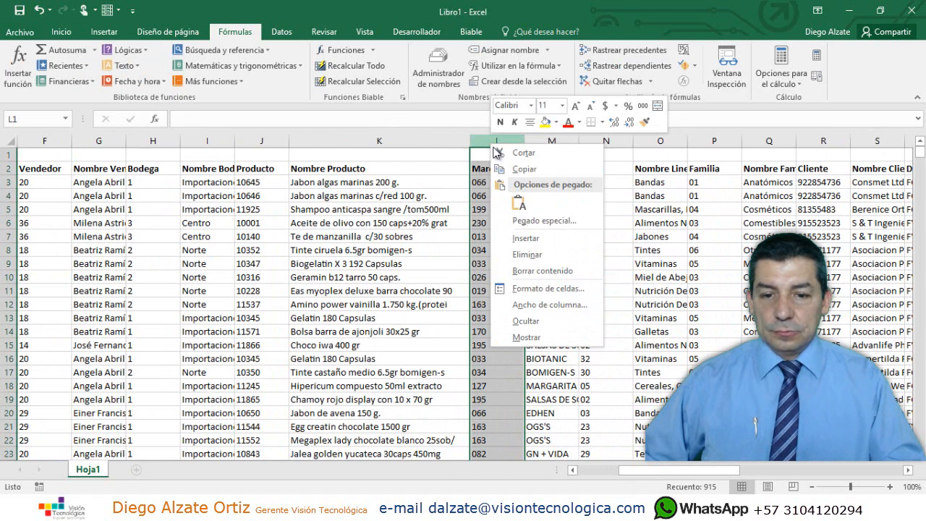
pyautogui.click(525, 239)
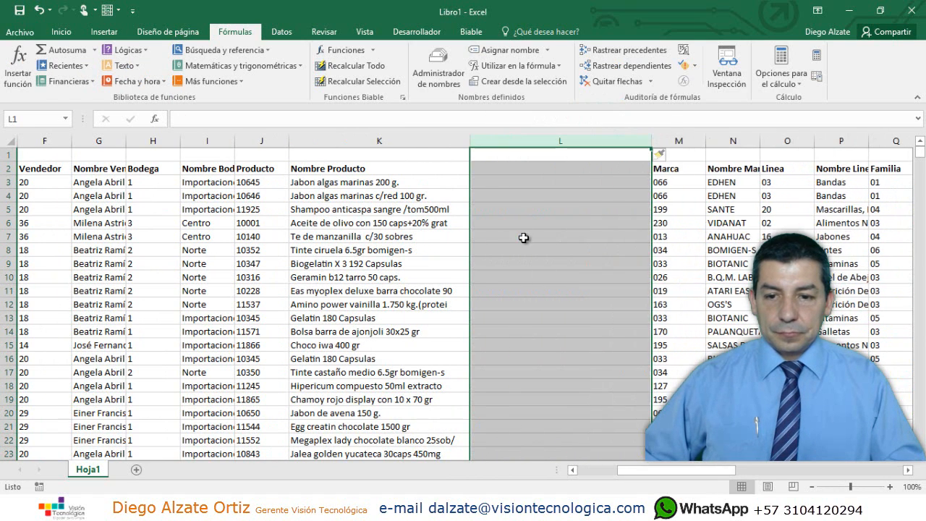
pyautogui.click(521, 159)
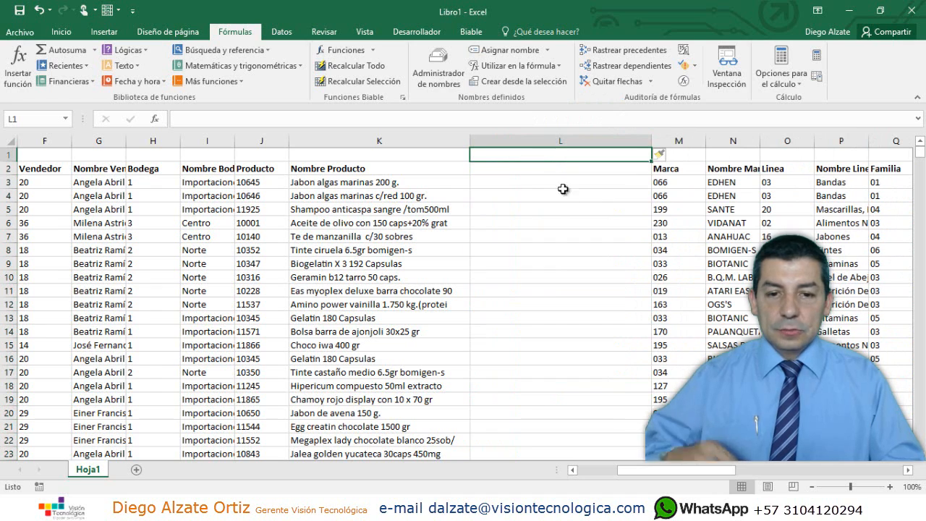
pyautogui.click(611, 141)
pyautogui.rightClick(611, 142)
pyautogui.click(633, 238)
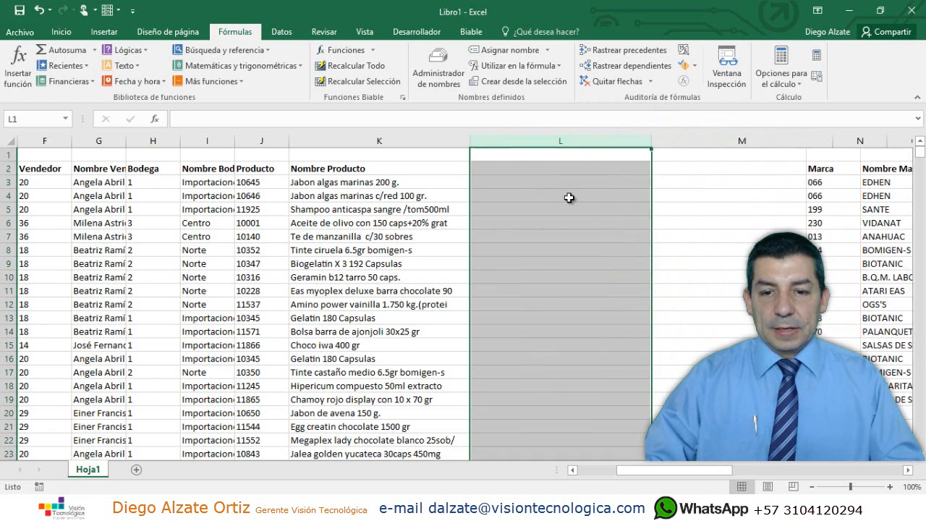
# Step: Enter the label Izquierda in L1, above the first new column
pyautogui.click(530, 159)
pyautogui.write('I')
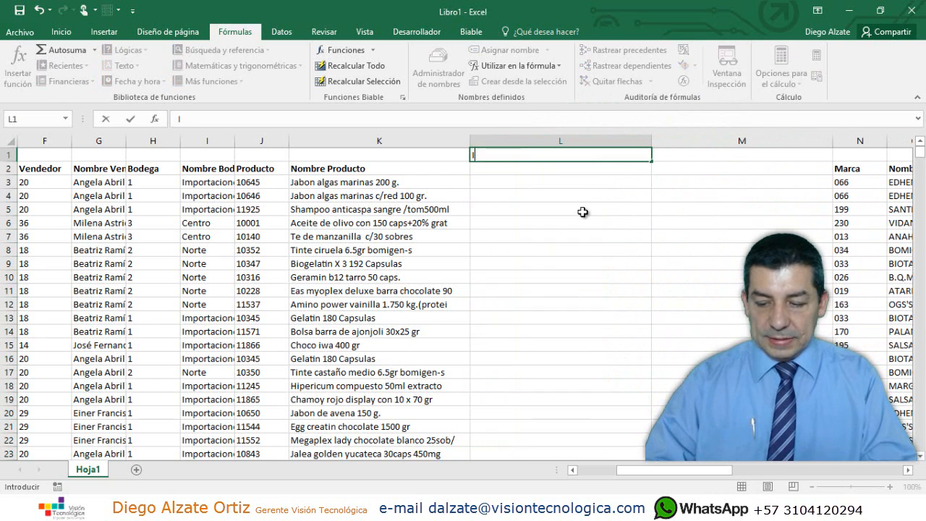
pyautogui.write('zquierda')
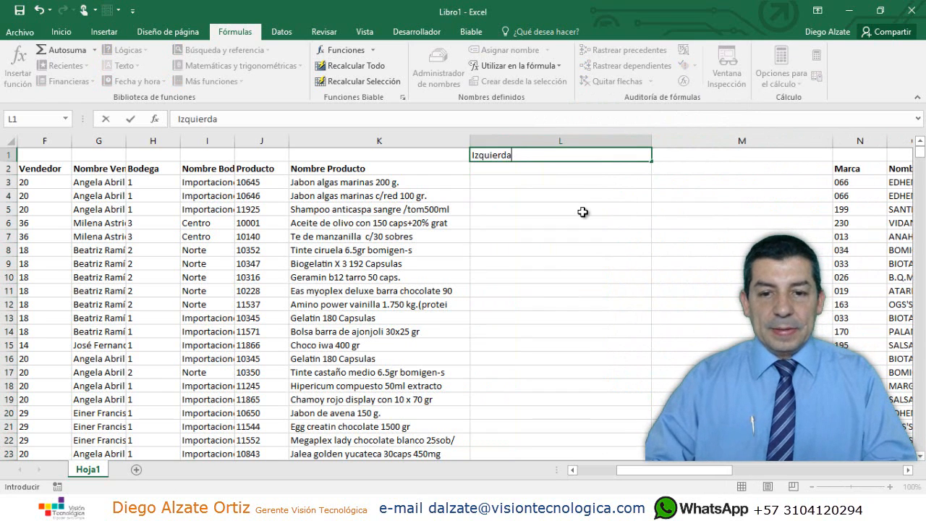
pyautogui.hotkey('ctrl', 'Return')
# Step: Enter the formula =IZQUIERDA(K3) in L3, leaving the Núm_de_caracteres argument empty
pyautogui.press('Down')
pyautogui.press('Down')
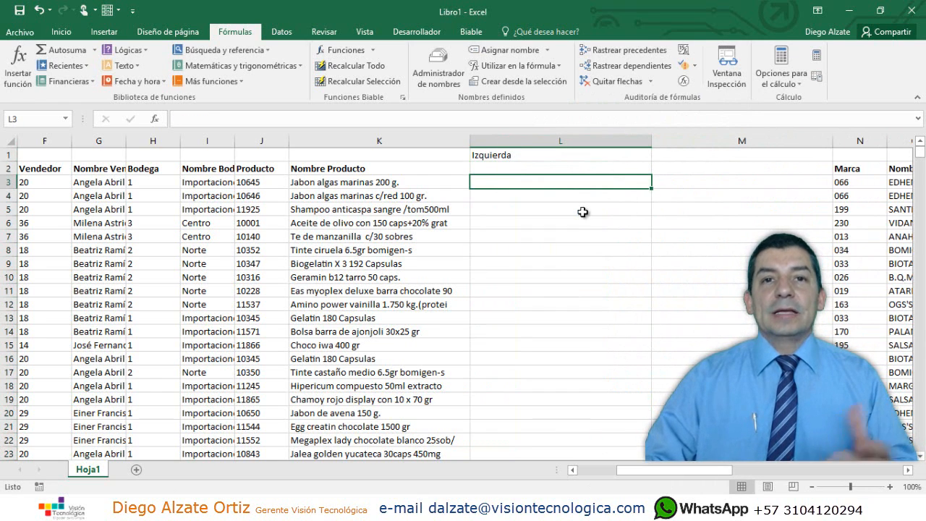
pyautogui.write('=ia')
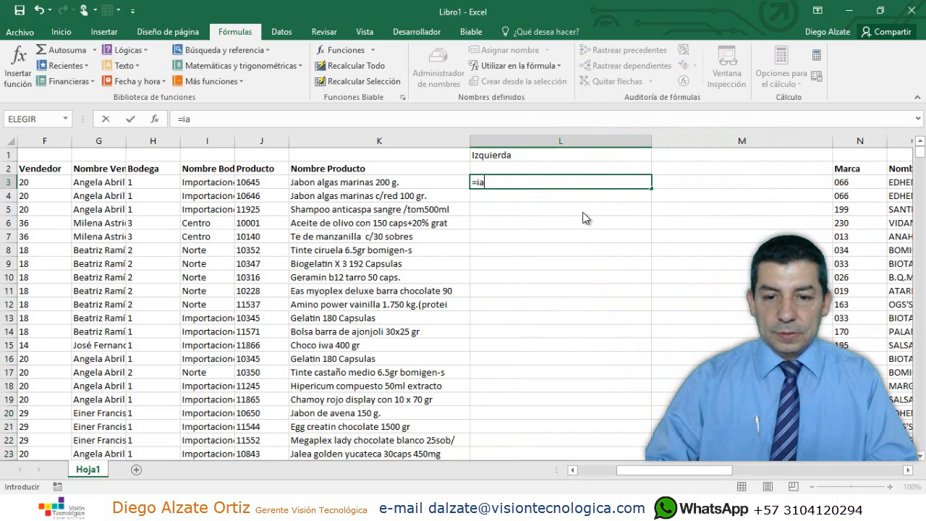
pyautogui.press('BackSpace')
pyautogui.write('z')
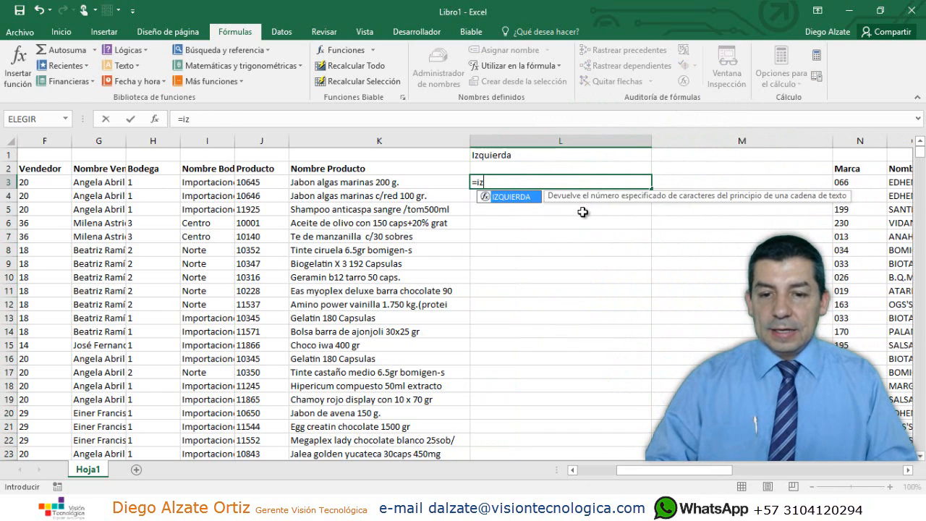
pyautogui.press('Tab')
pyautogui.click(384, 182)
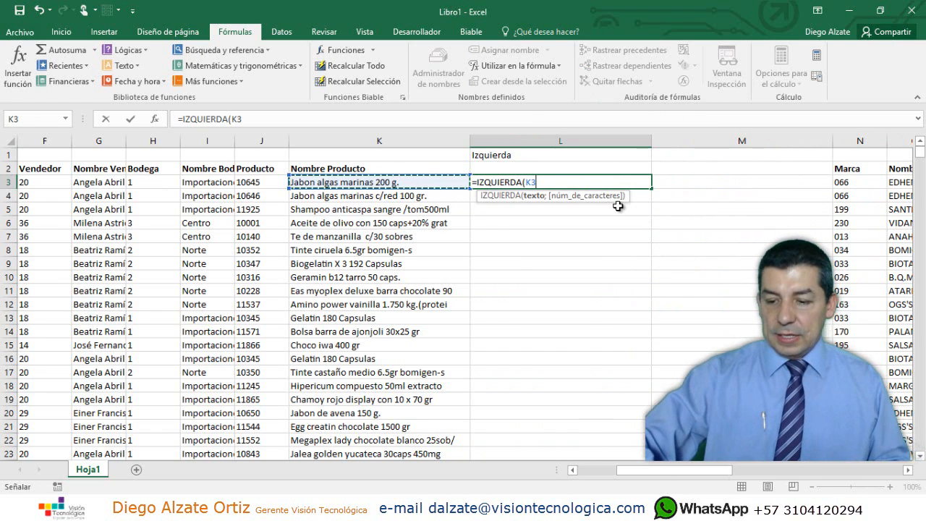
pyautogui.hotkey('shift', 'F3')
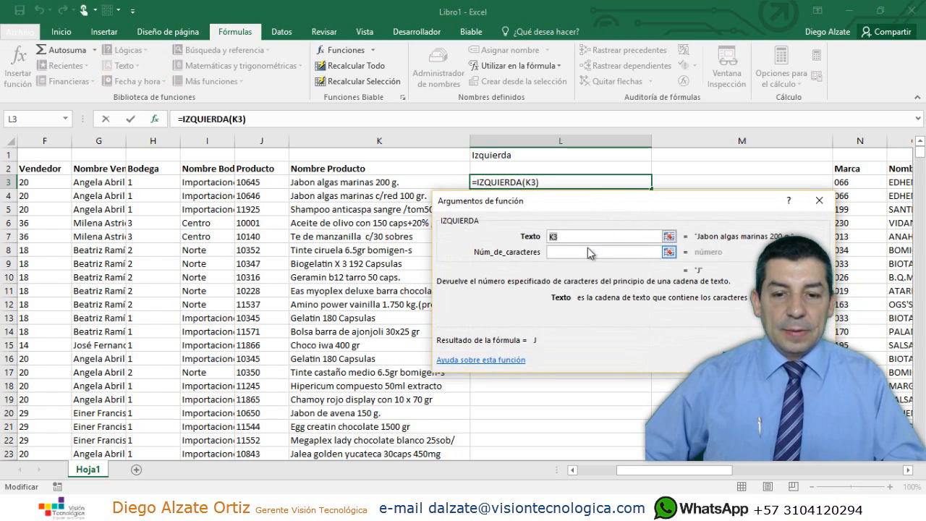
pyautogui.click(569, 251)
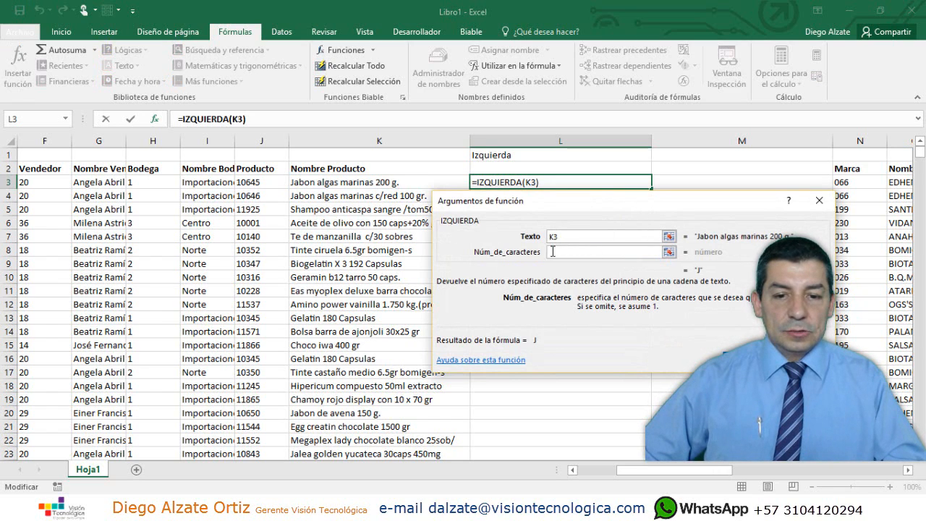
pyautogui.click(576, 239)
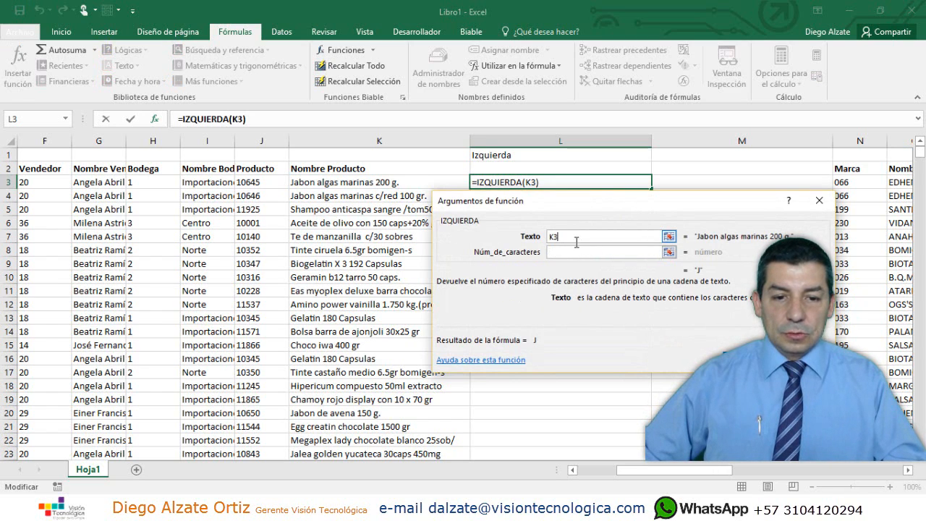
pyautogui.press('Return')
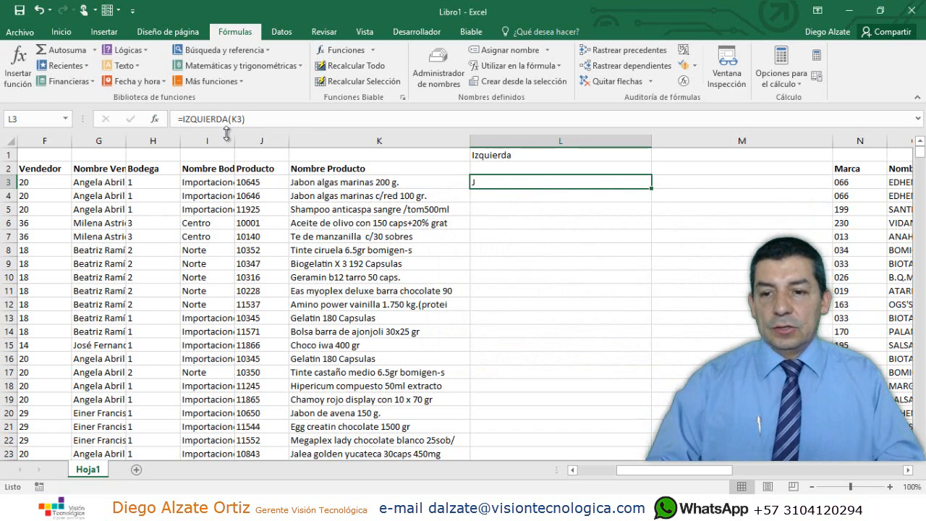
pyautogui.click(297, 137)
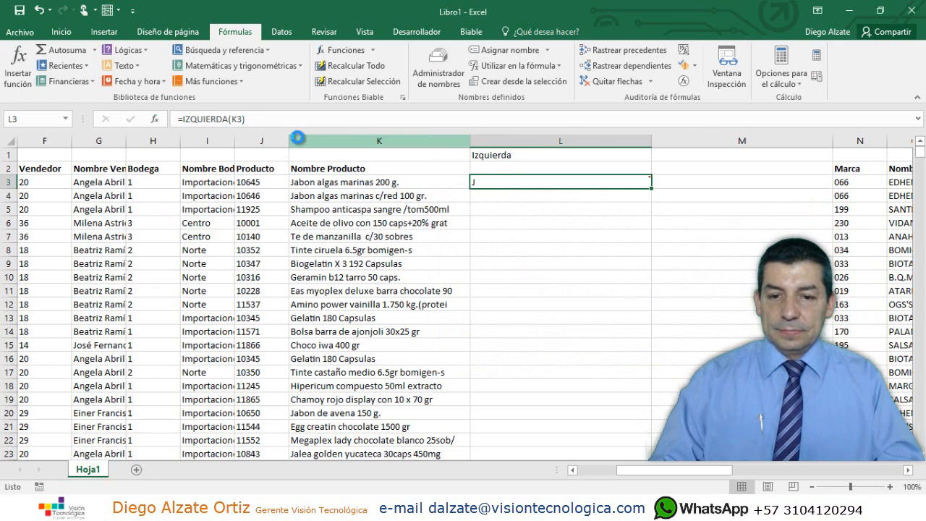
pyautogui.hotkey('shift', 'F2')
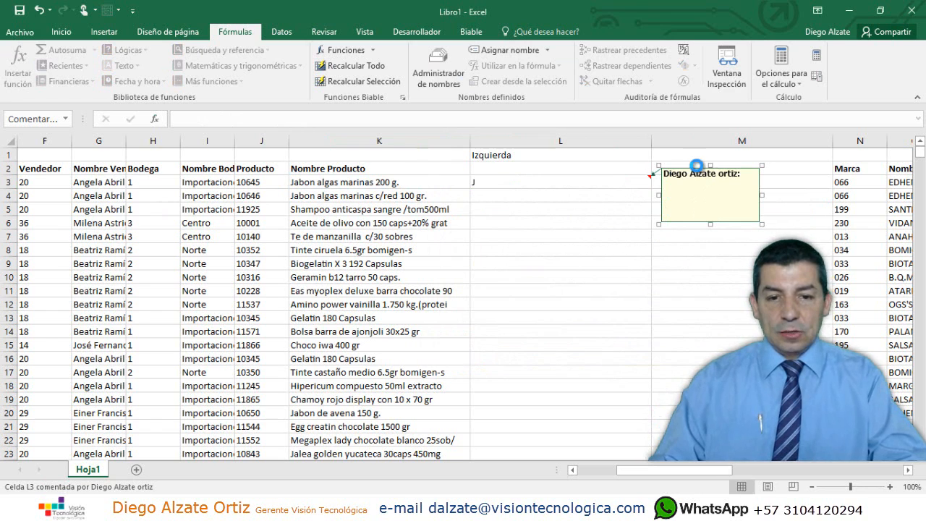
pyautogui.press('Escape')
# Step: Set Núm_de_caracteres to 5 in the IZQUIERDA formula in L3 and fill it down to L14
pyautogui.hotkey('shift', 'F3')
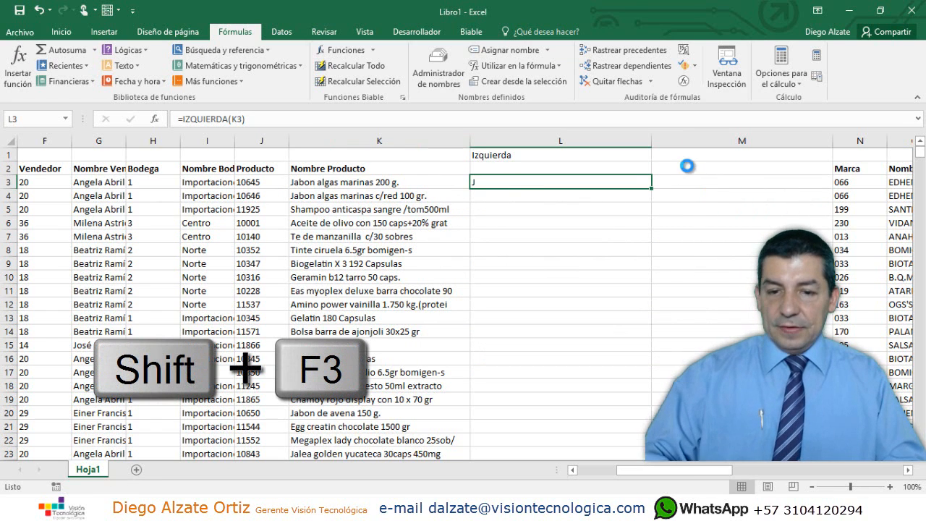
pyautogui.click(602, 253)
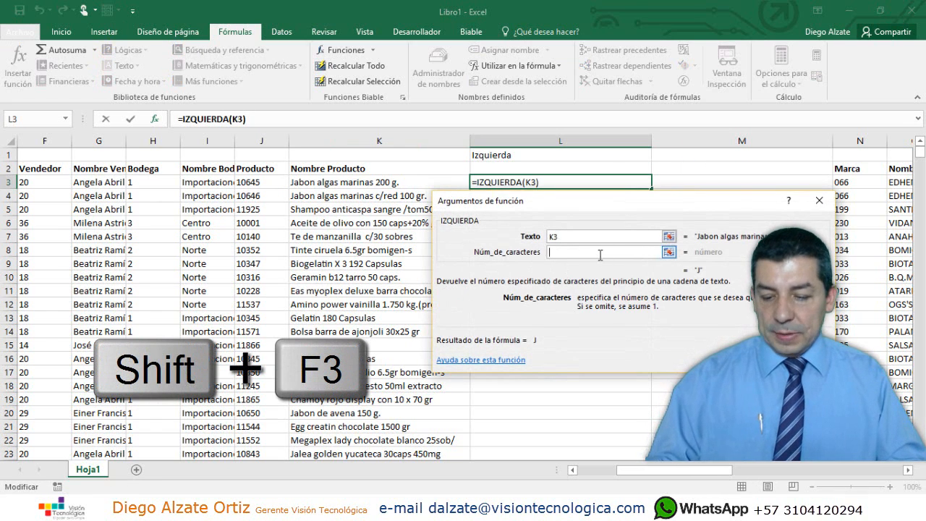
pyautogui.write('5')
pyautogui.press('Return')
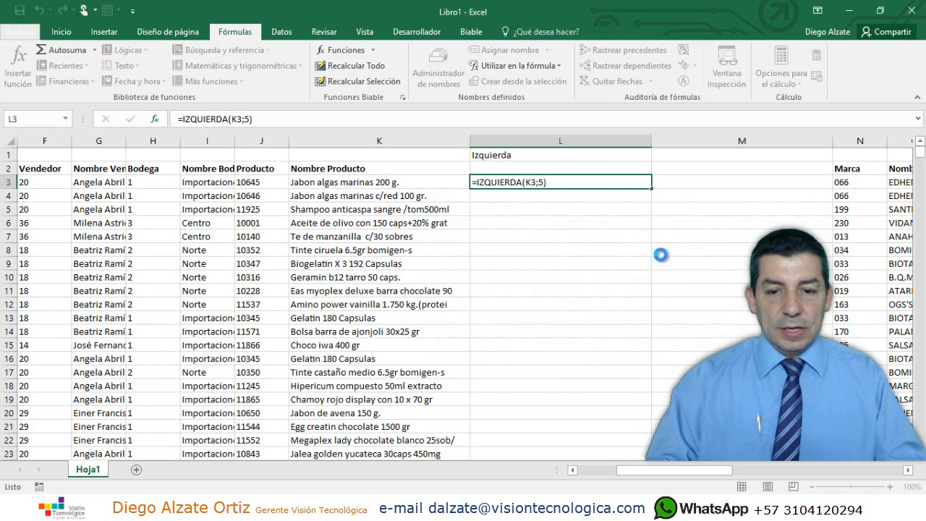
pyautogui.moveTo(654, 190); pyautogui.dragTo(654, 333)
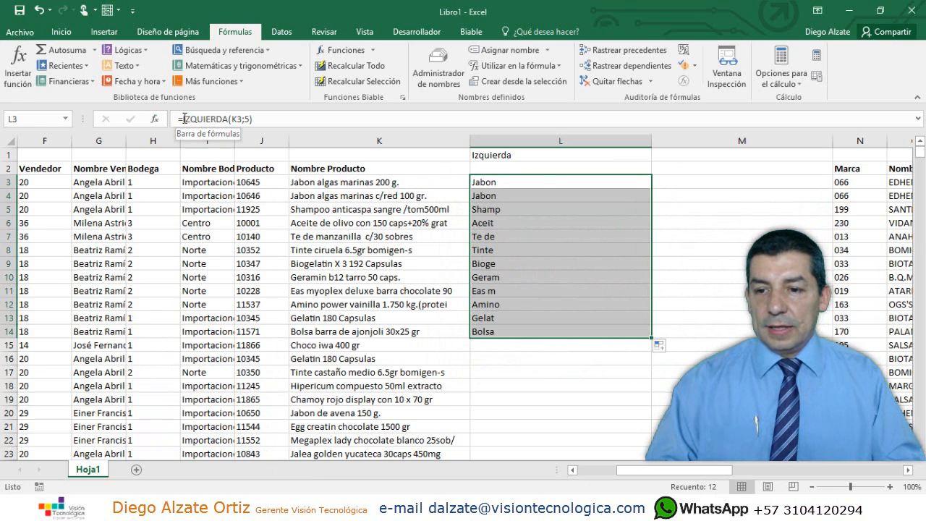
# Step: Replace IZQUIERDA with DERECHA in the L3 formula and fill =DERECHA(K3;5) down to L14
pyautogui.moveTo(182, 119); pyautogui.dragTo(204, 120)
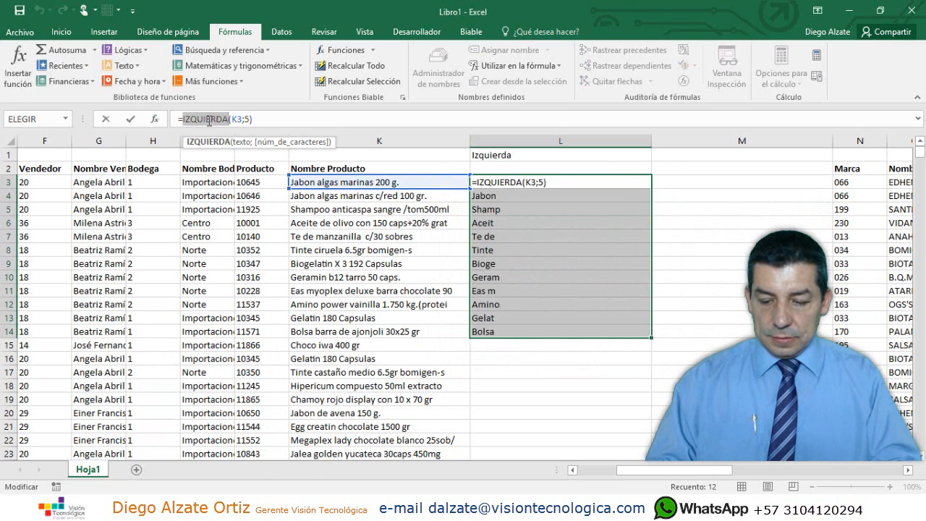
pyautogui.write('derecha')
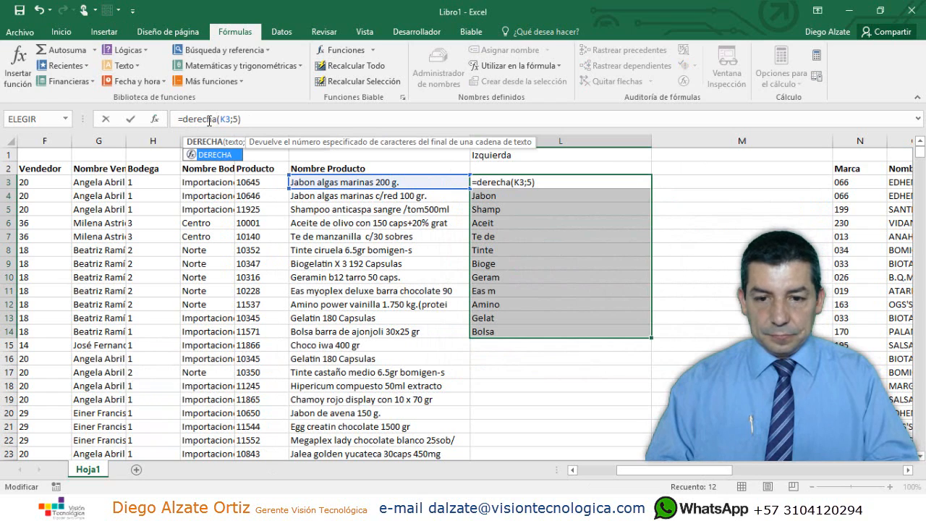
pyautogui.press('Return')
pyautogui.click(622, 190)
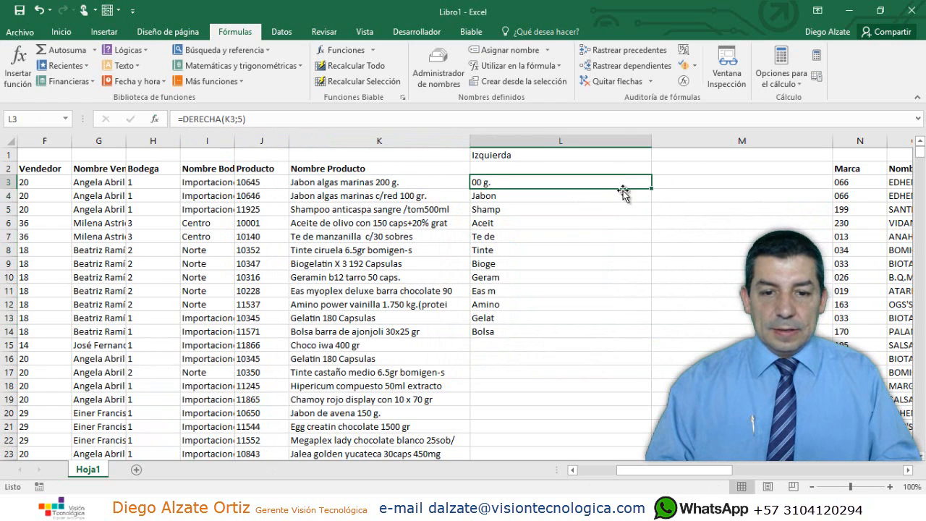
pyautogui.doubleClick(652, 190)
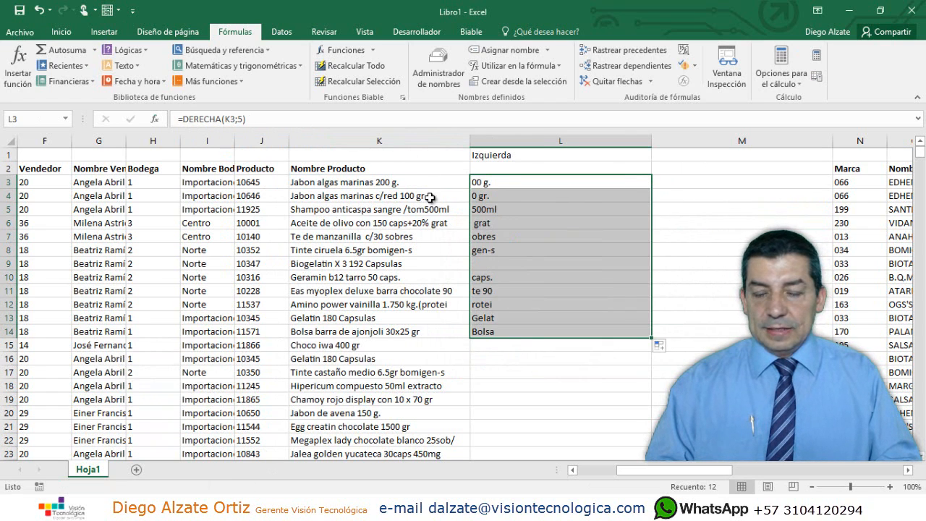
# Step: Examine the full product name text in K3, the source of the first DERECHA result
pyautogui.click(383, 179)
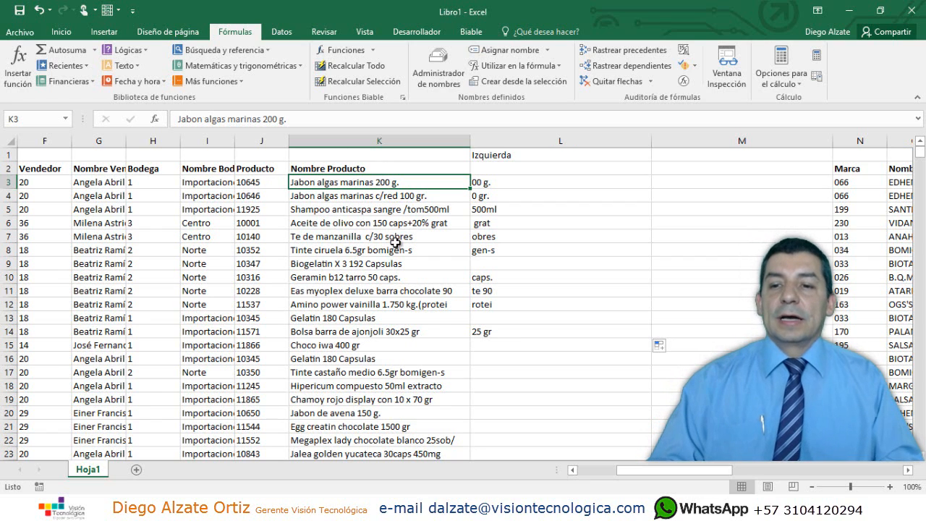
pyautogui.click(319, 127)
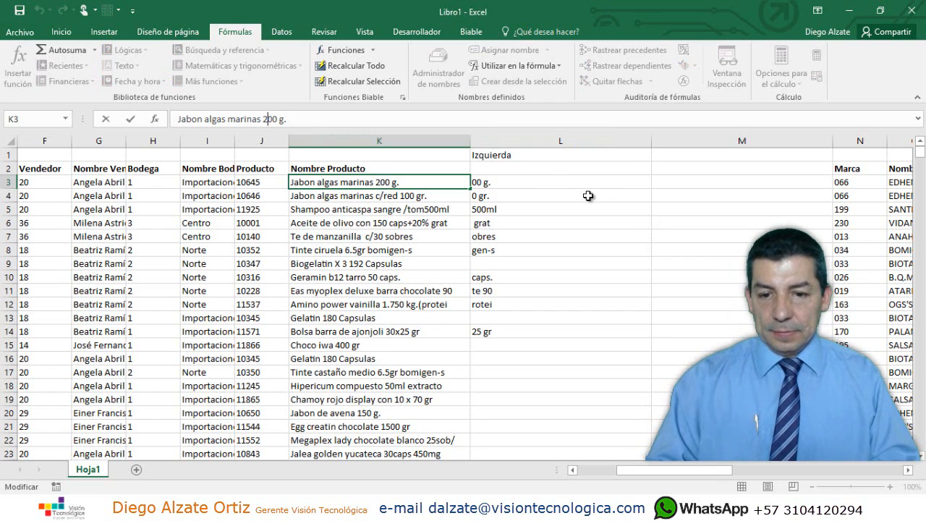
pyautogui.press('Return')
# Step: Clear the DERECHA results in L3:L14 and replace the label in L1 with Largo
pyautogui.moveTo(553, 184); pyautogui.dragTo(553, 334)
pyautogui.press('Delete')
pyautogui.press('Up')
pyautogui.press('Up')
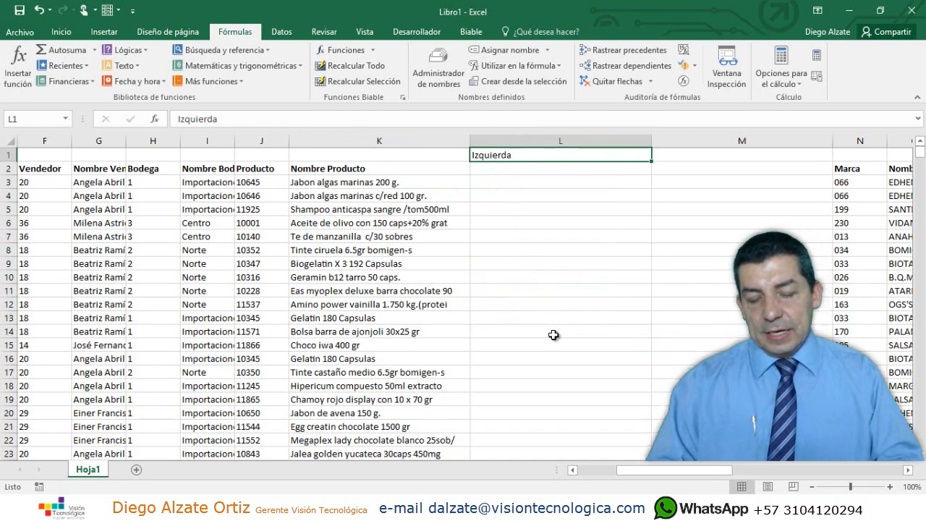
pyautogui.write('Largo')
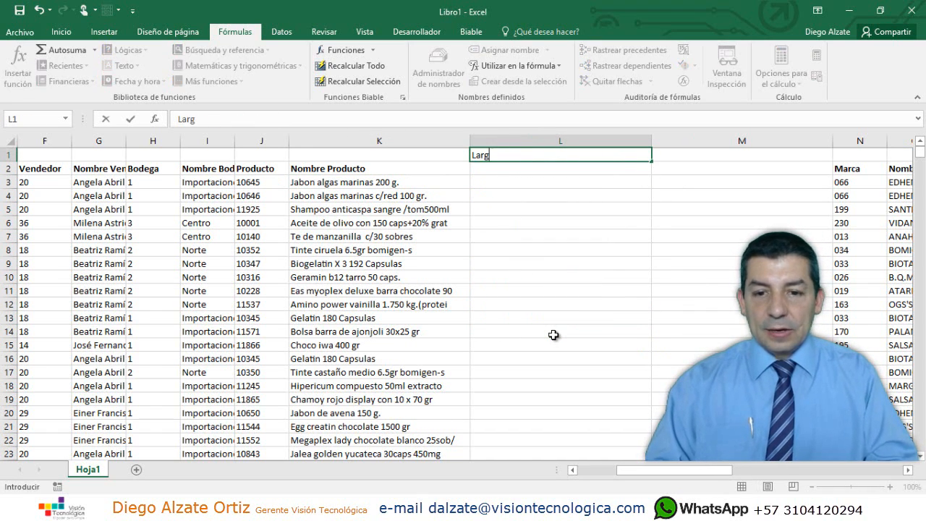
pyautogui.press('Down')
# Step: Enter the formula =LARGO(K3) in L3 and fill it down to L18
pyautogui.press('Down')
pyautogui.write('=')
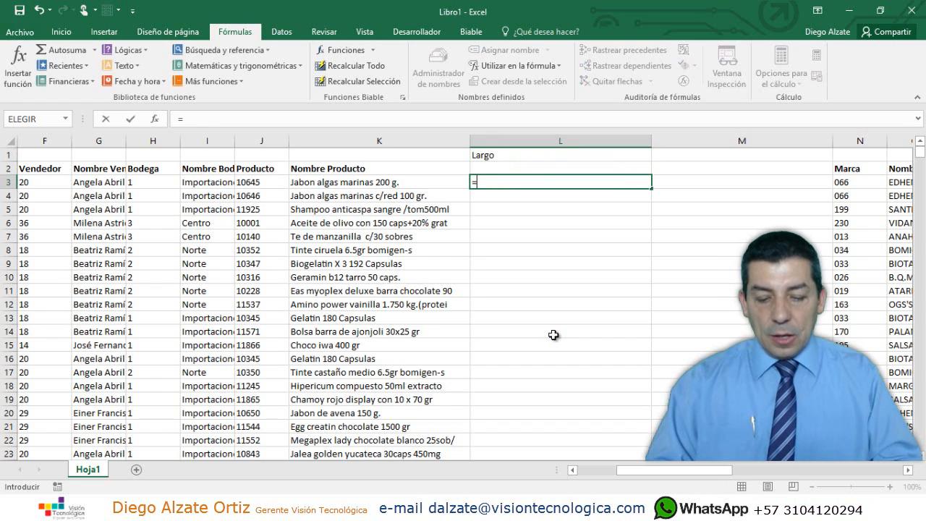
pyautogui.write('la')
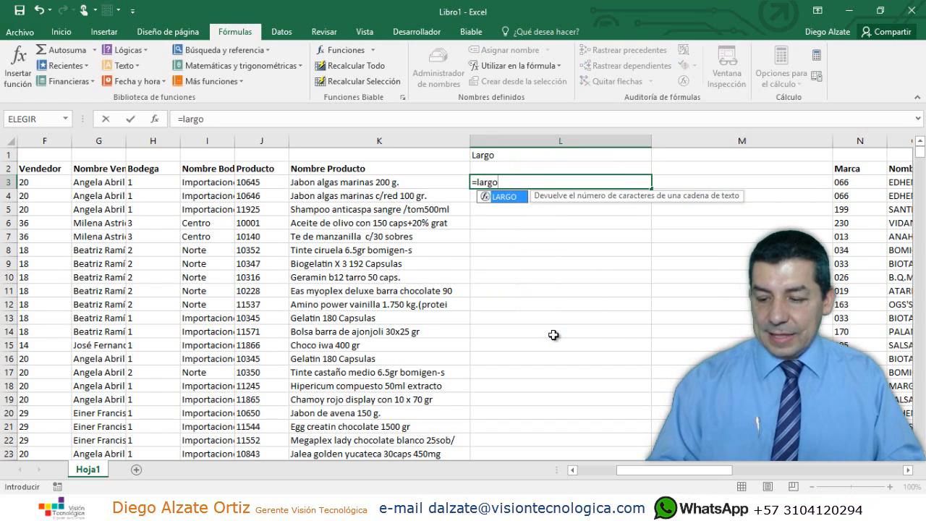
pyautogui.write('rgo')
pyautogui.press('Tab')
pyautogui.click(348, 182)
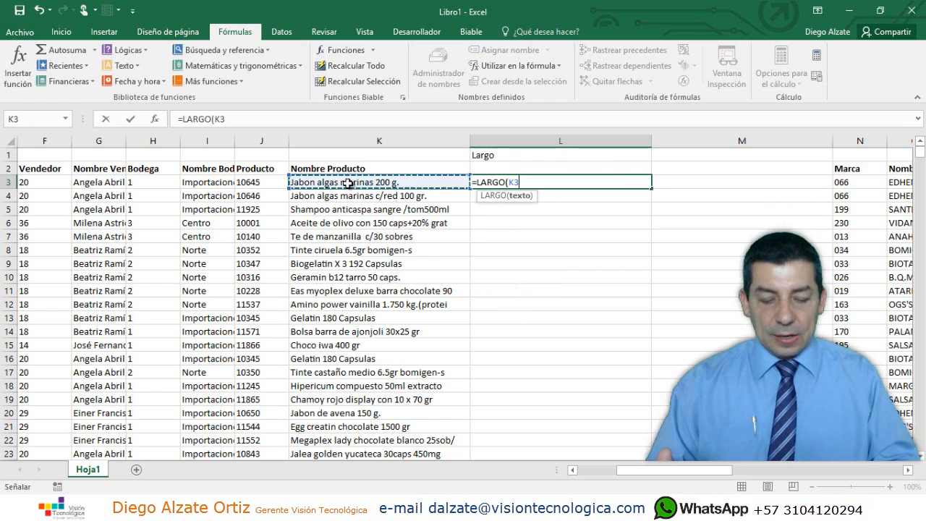
pyautogui.press('Return')
pyautogui.click(622, 183)
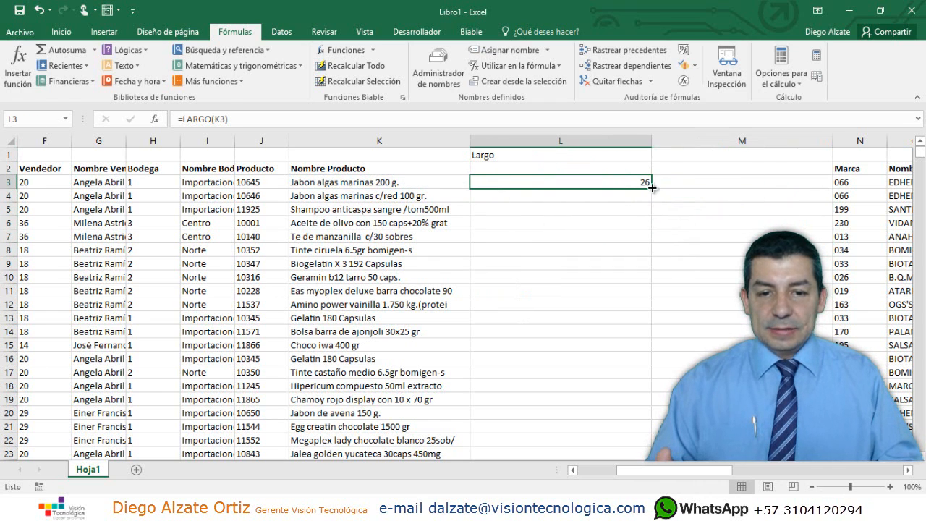
pyautogui.moveTo(651, 187); pyautogui.dragTo(636, 388)
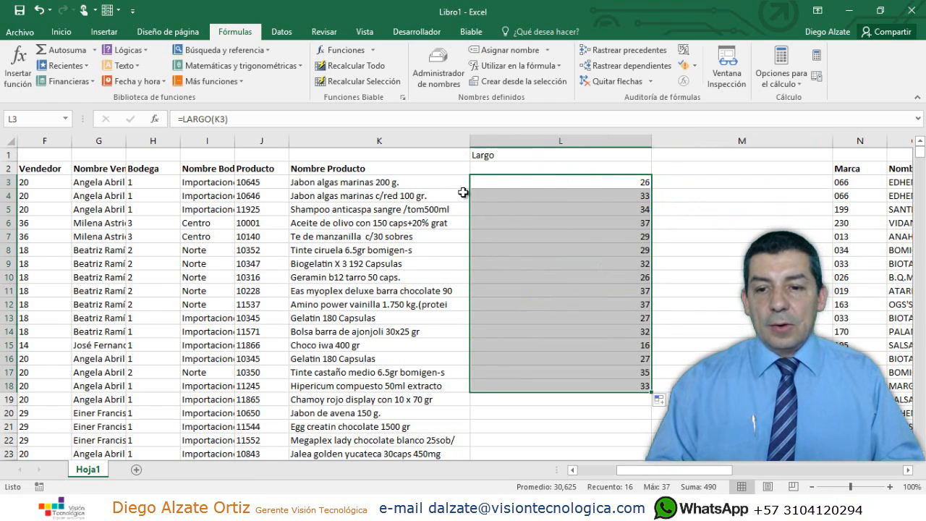
# Step: Add extra spaces around the word algas in the product name in K3
pyautogui.click(372, 183)
pyautogui.click(202, 119)
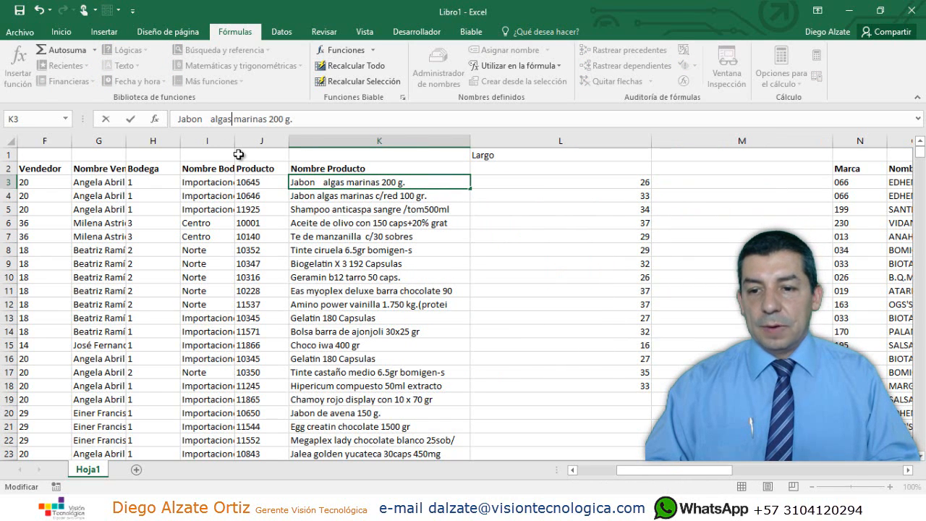
pyautogui.press('Return')
pyautogui.press('Up')
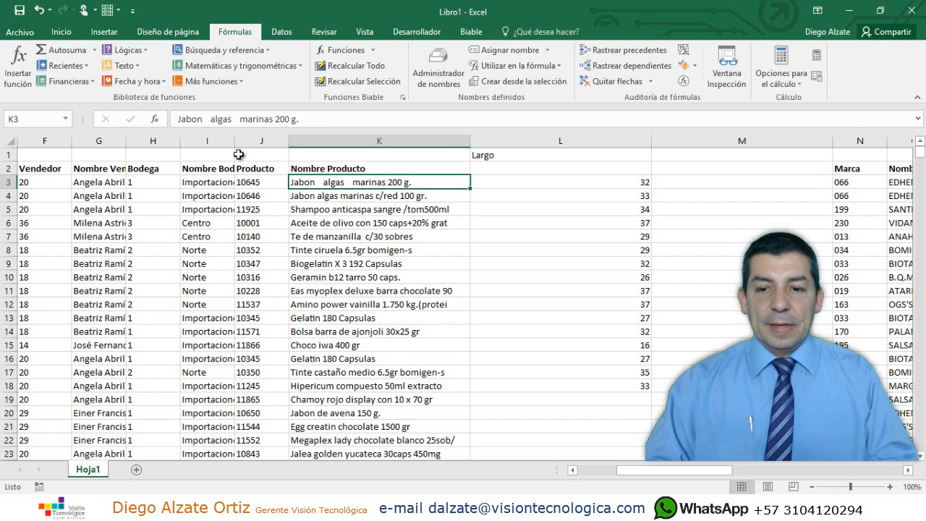
# Step: Wrap the L3 formula in ESPACIOS as =ESPACIOS(LARGO(K3)) and reselect the product name in K3
pyautogui.press('Right')
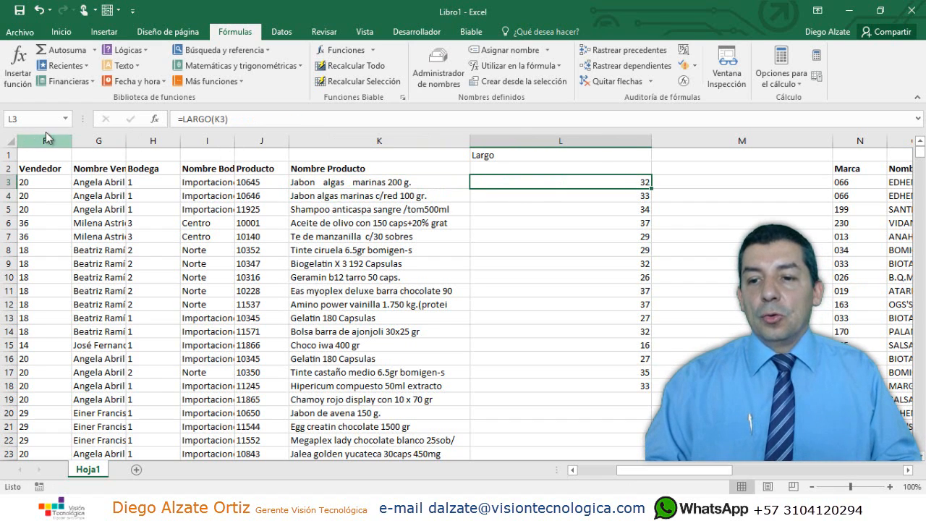
pyautogui.click(181, 119)
pyautogui.write('esp')
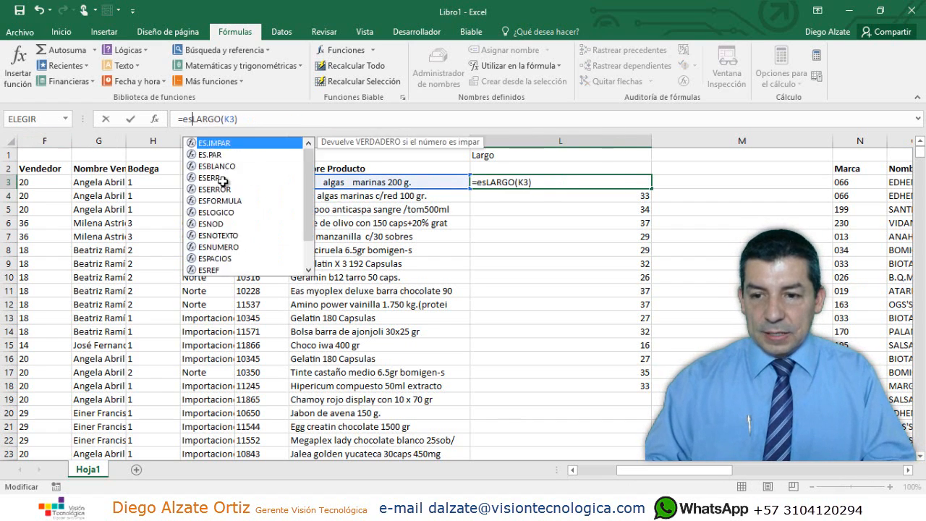
pyautogui.press('Tab')
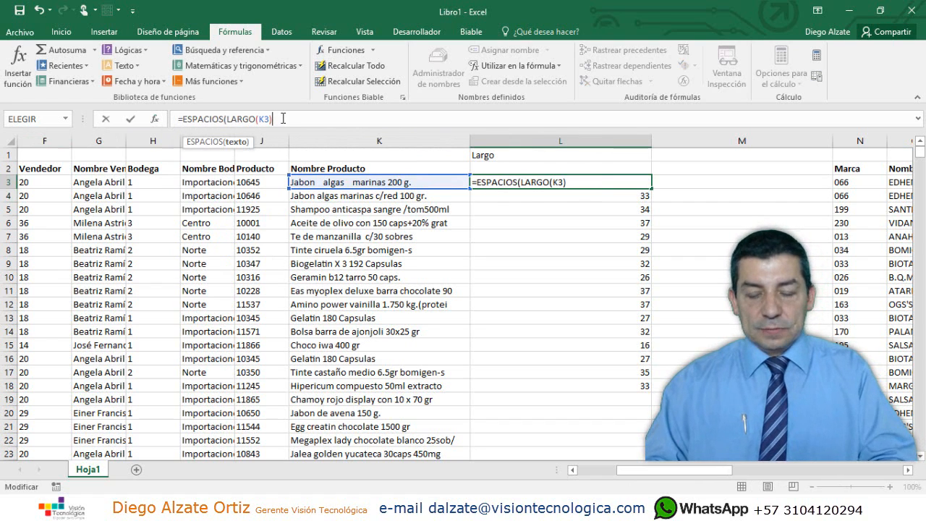
pyautogui.write(')')
pyautogui.press('Return')
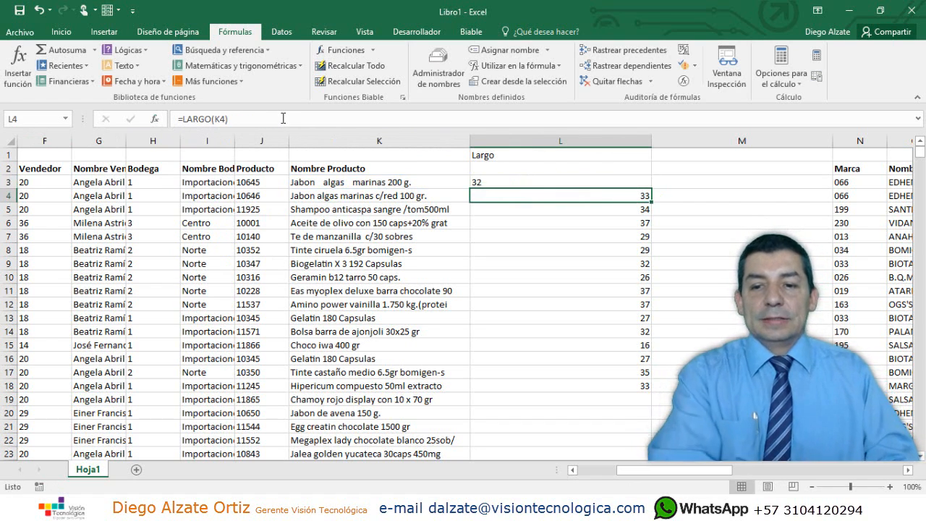
pyautogui.click(497, 180)
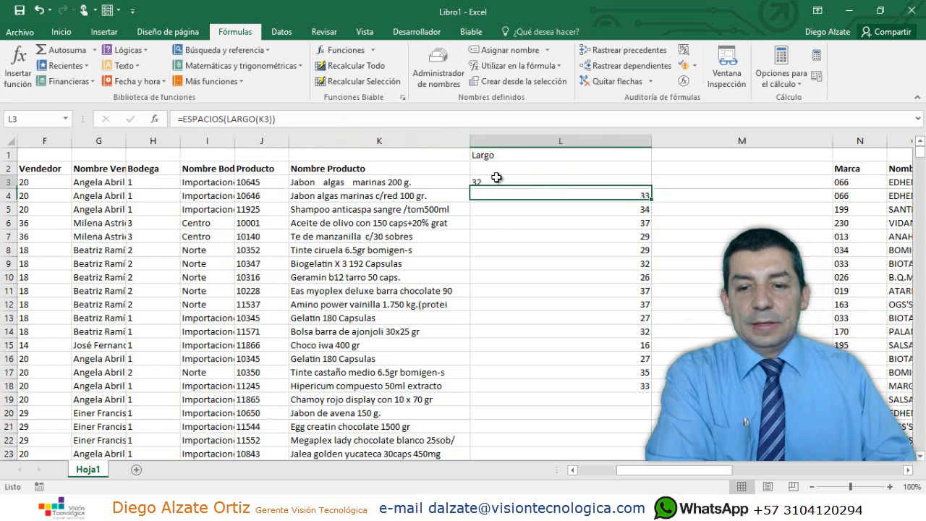
pyautogui.click(330, 181)
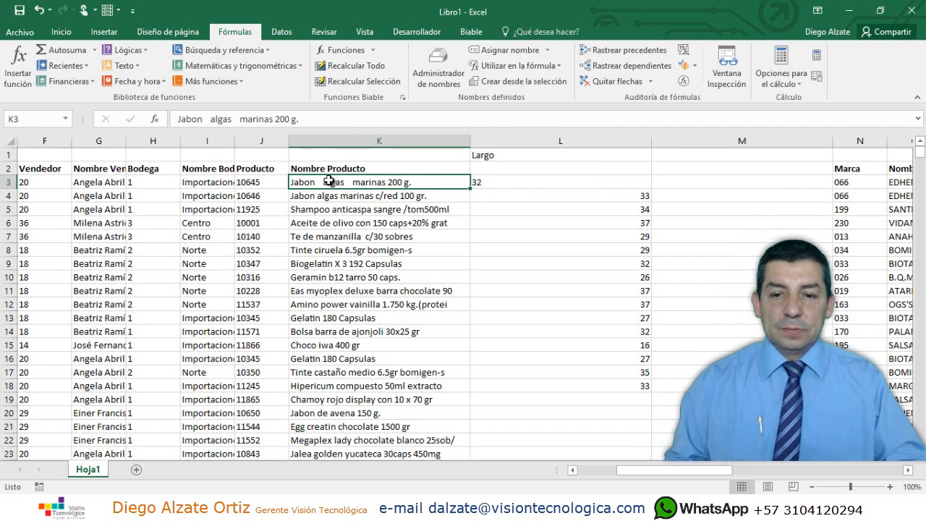
# Step: Clear the length results in L3:L18 and replace the label in L1 with Hallar /encontr
pyautogui.click(486, 182)
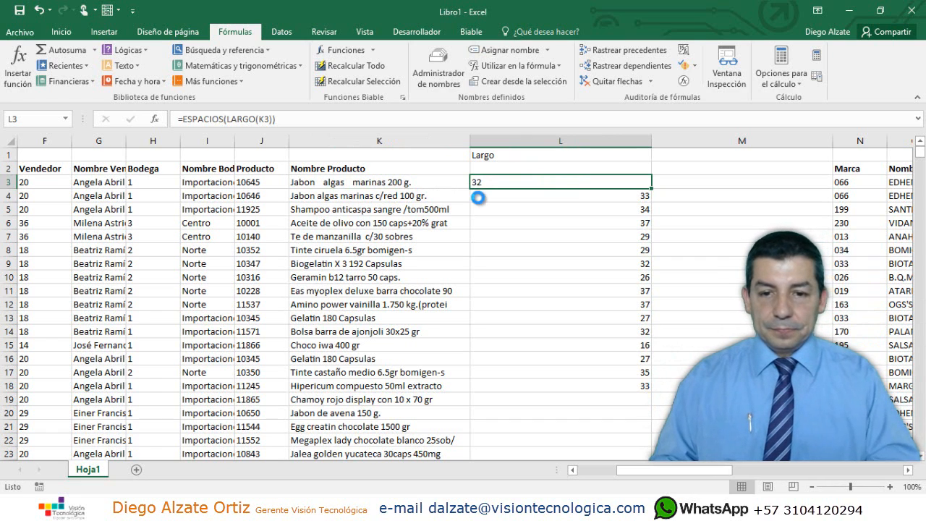
pyautogui.press('Delete')
pyautogui.moveTo(559, 186); pyautogui.dragTo(574, 397)
pyautogui.press('Delete')
pyautogui.click(543, 156)
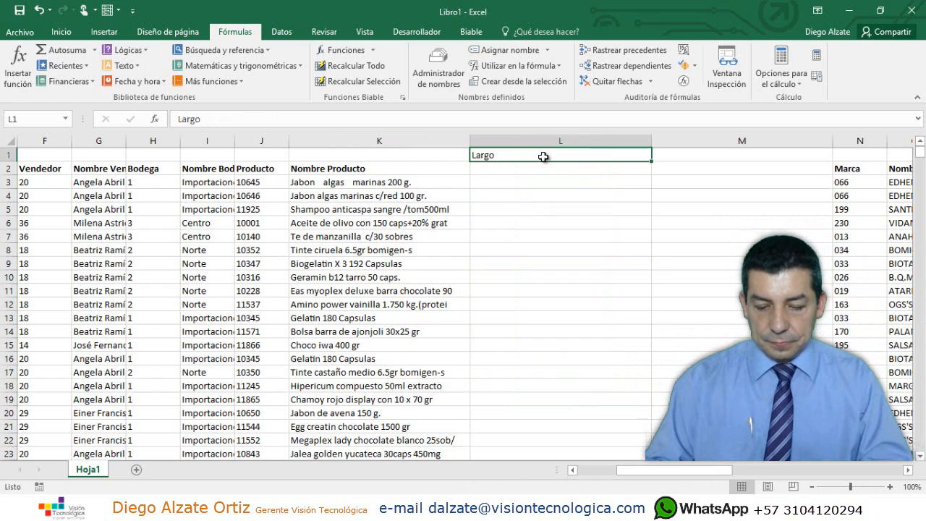
pyautogui.write('Hallar')
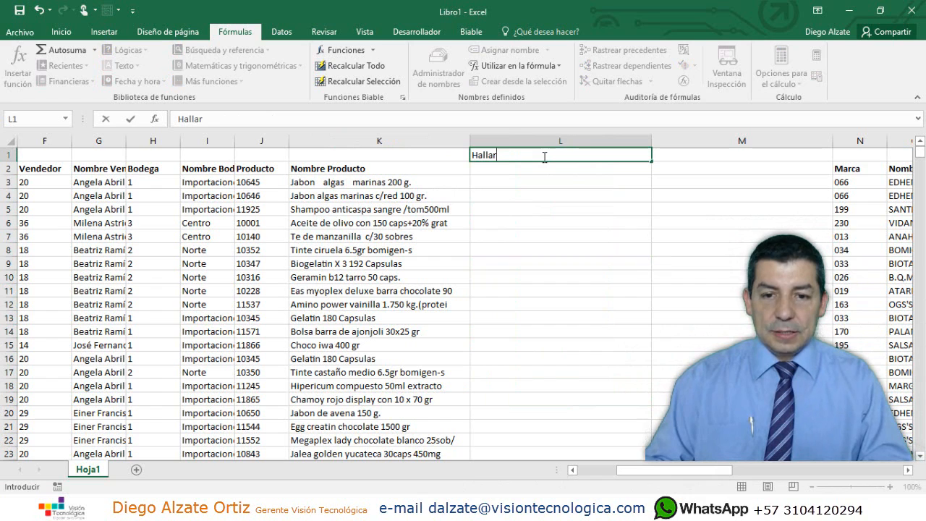
pyautogui.click(544, 157)
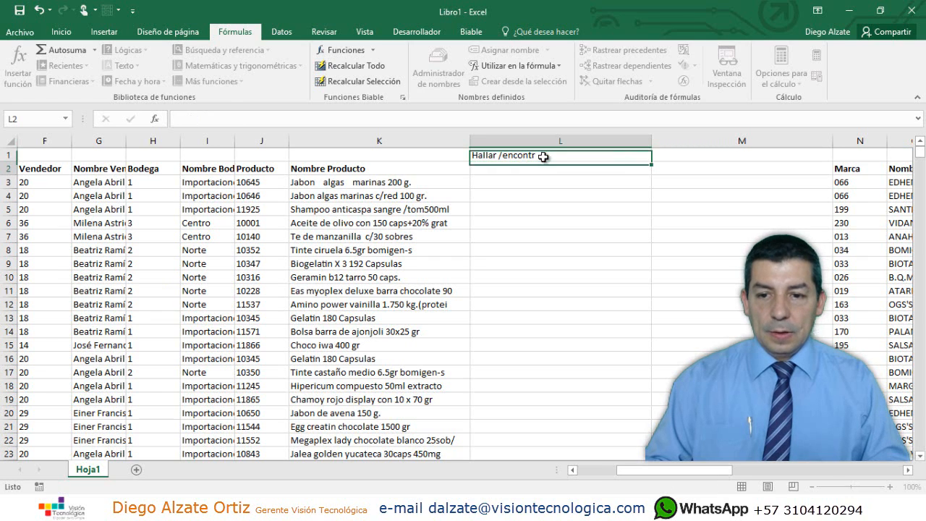
pyautogui.press('Return')
# Step: Remove the extra spaces before and after the word algas in the product name in K3
pyautogui.press('Left')
pyautogui.press('Down')
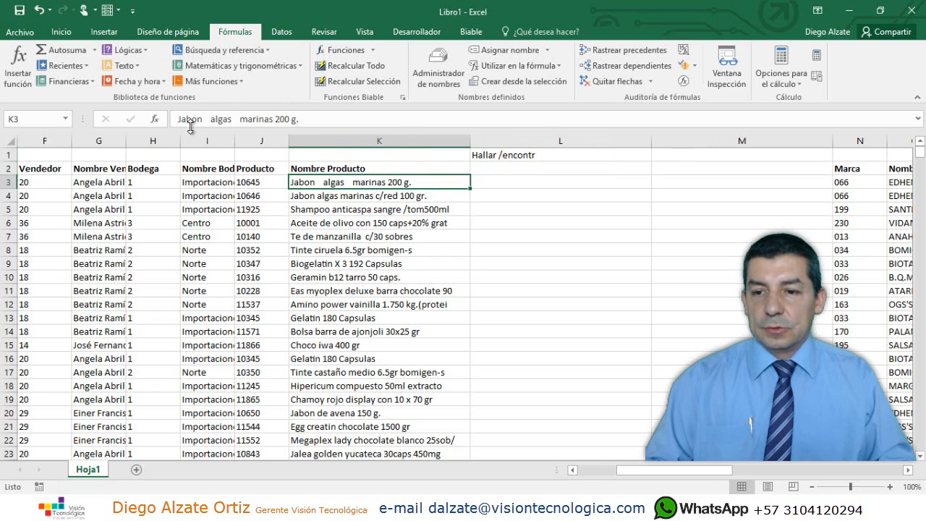
pyautogui.click(202, 119)
pyautogui.press('Delete')
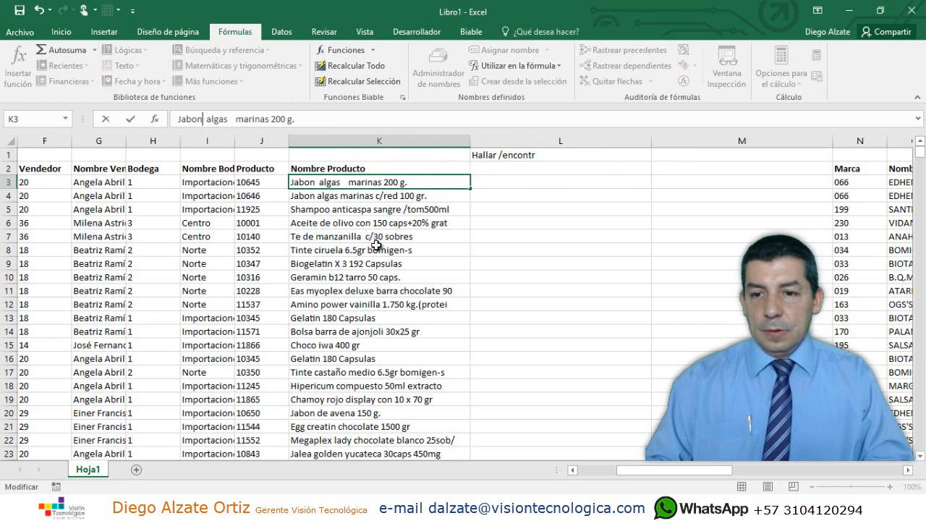
pyautogui.press('Delete')
pyautogui.press('Right')
pyautogui.press('Right')
pyautogui.press('Right')
pyautogui.press('Right')
pyautogui.press('Delete')
pyautogui.press('Delete')
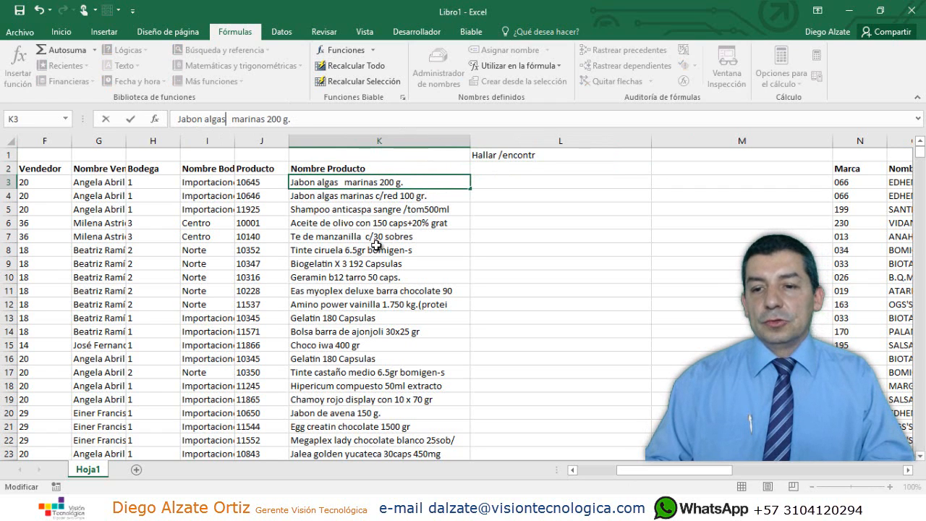
pyautogui.press('Return')
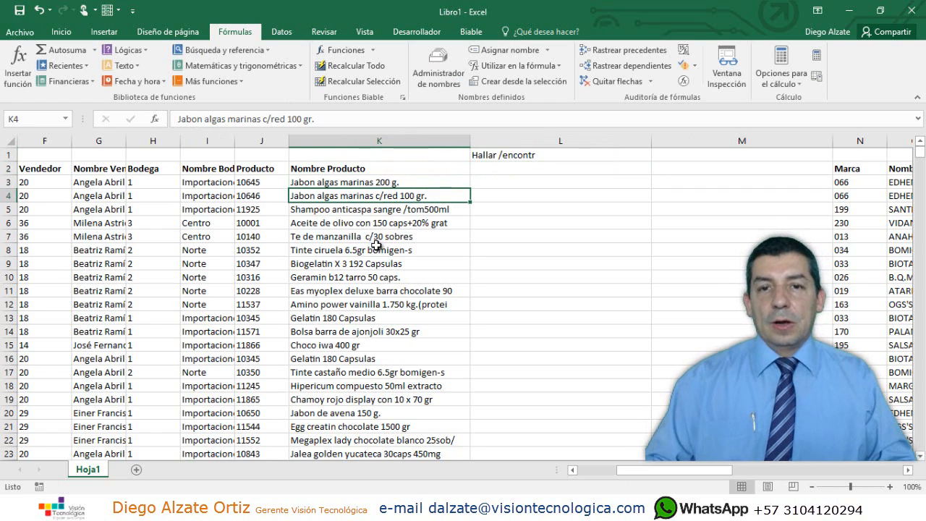
# Step: Review the function arguments of HALLAR from L3 and cancel without entering a formula
pyautogui.click(530, 178)
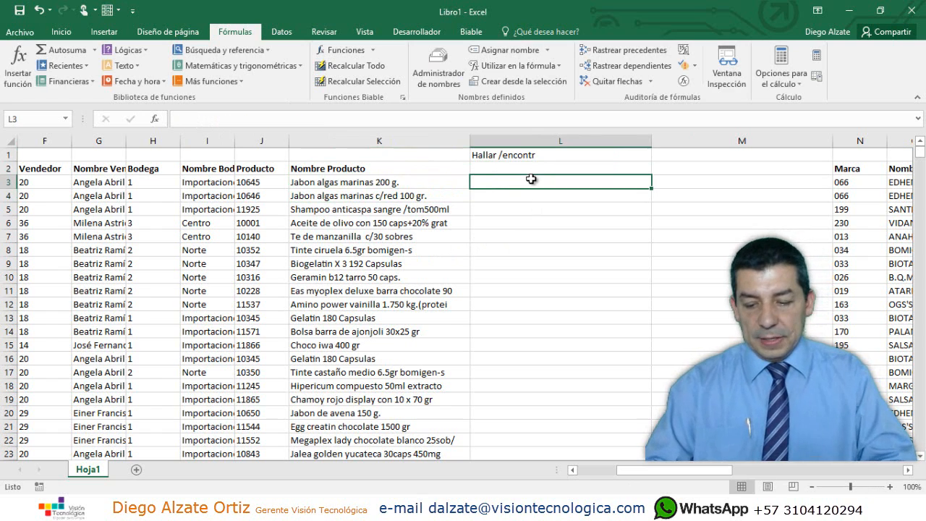
pyautogui.write('=hall')
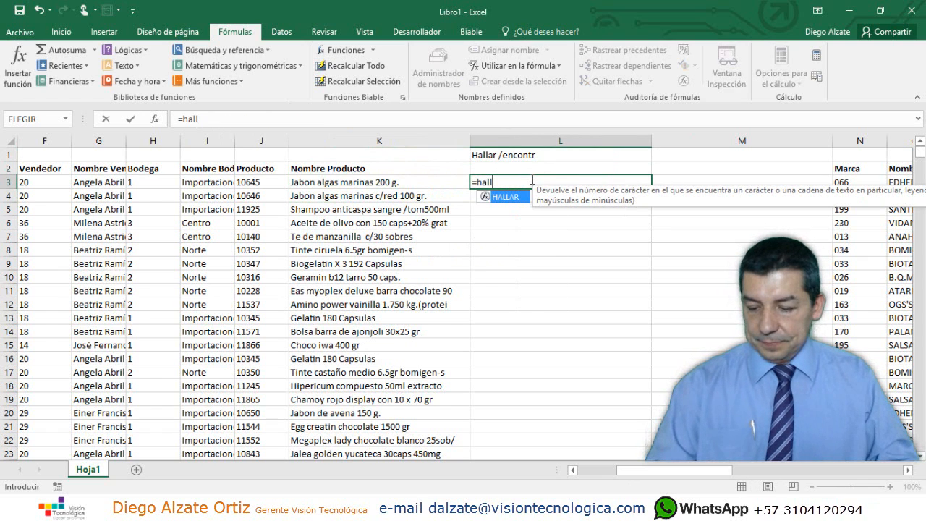
pyautogui.press('Tab')
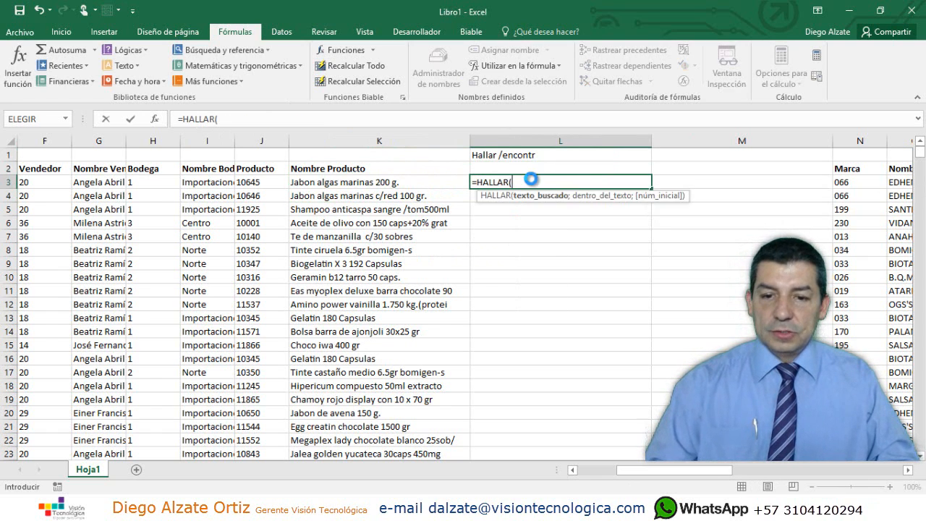
pyautogui.hotkey('ctrl', 'a')
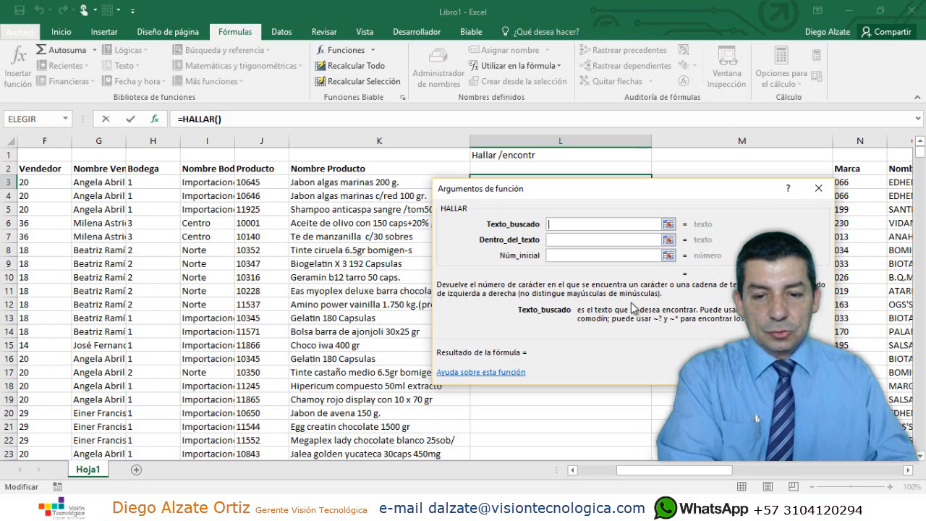
pyautogui.press('Escape')
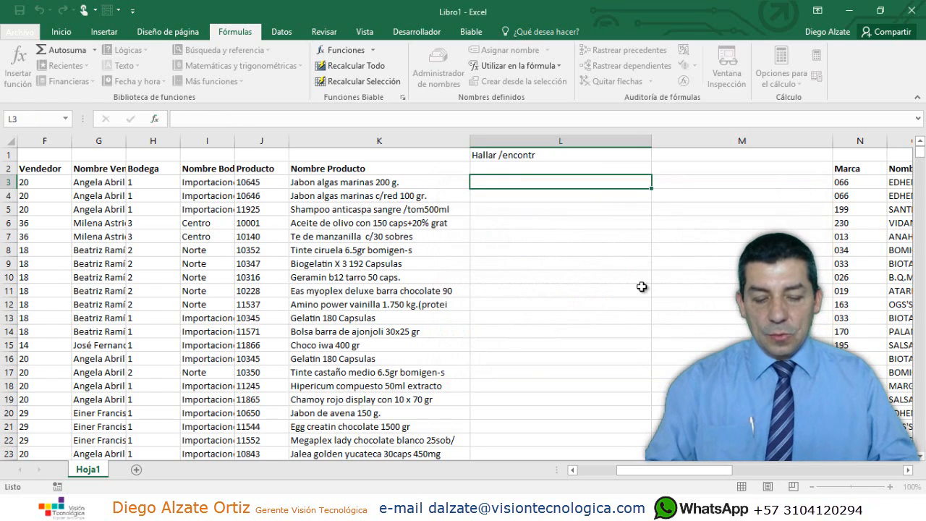
# Step: Review the function arguments of ENCONTRAR from L3 for comparison and cancel without entering a formula
pyautogui.write('=econtr')
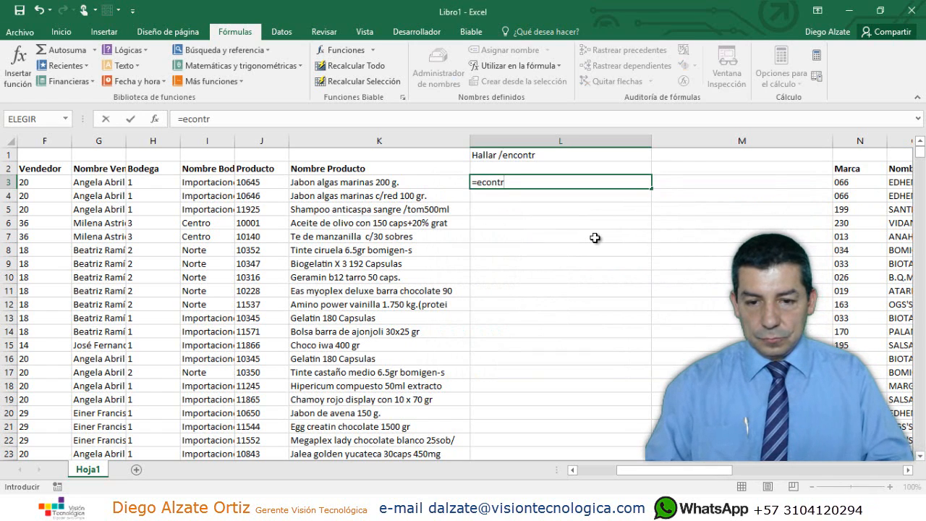
pyautogui.press('BackSpace')
pyautogui.press('BackSpace')
pyautogui.press('BackSpace')
pyautogui.press('BackSpace')
pyautogui.press('BackSpace')
pyautogui.press('BackSpace')
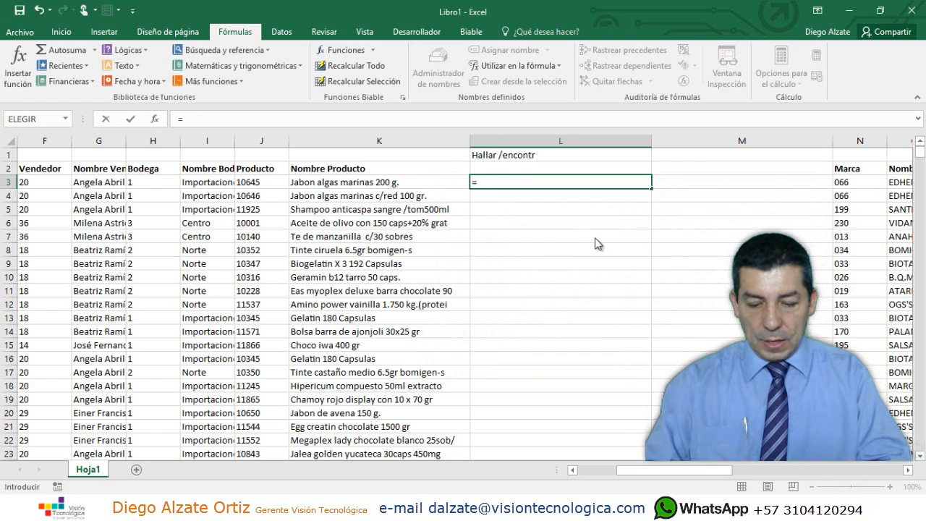
pyautogui.write('Encontr')
pyautogui.press('Tab')
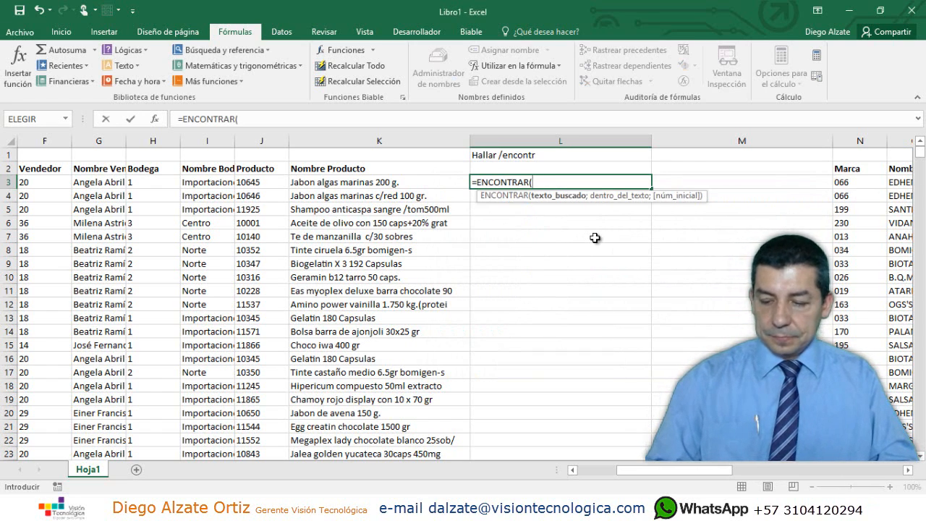
pyautogui.hotkey('ctrl', 'a')
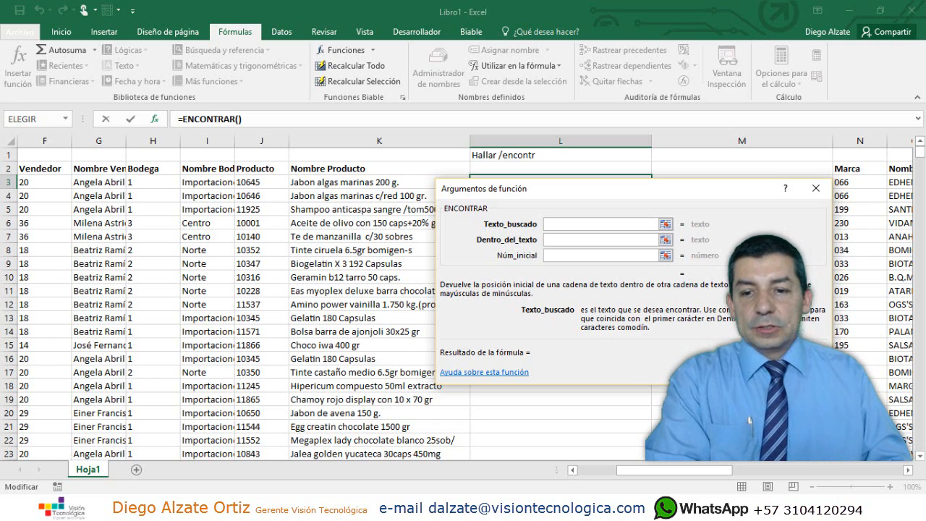
pyautogui.press('Escape')
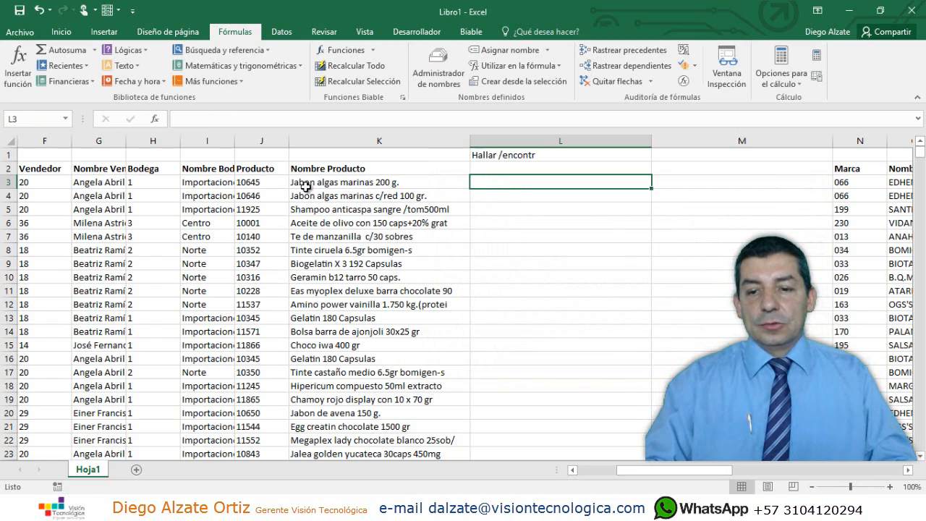
# Step: Enter the formula =ENCONTRAR(" ";K3) in L3 to locate the first space and fill it down to L25
pyautogui.scroll(-6, 388, 349)
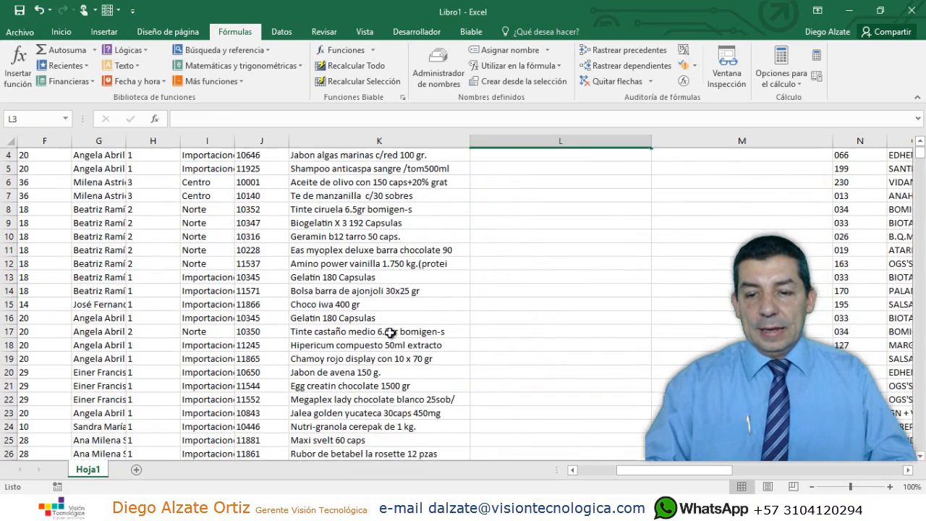
pyautogui.scroll(6, 389, 331)
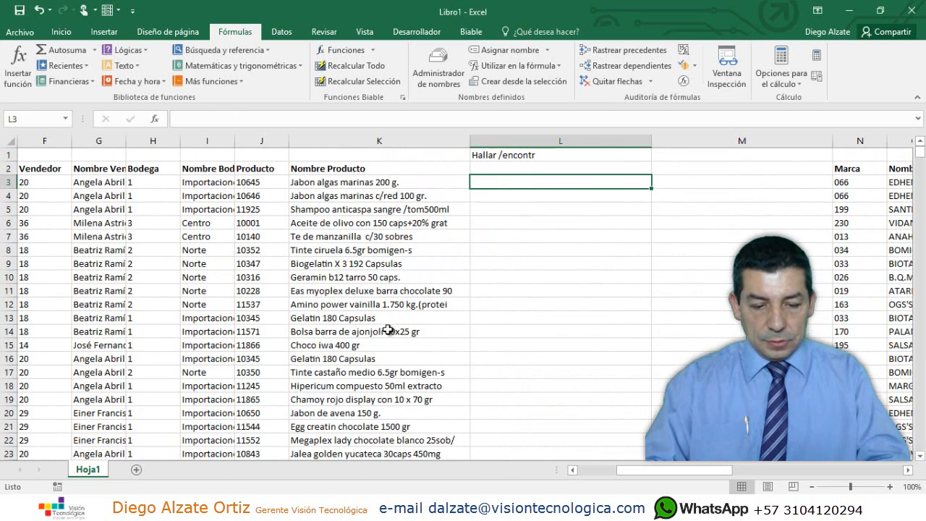
pyautogui.write('=')
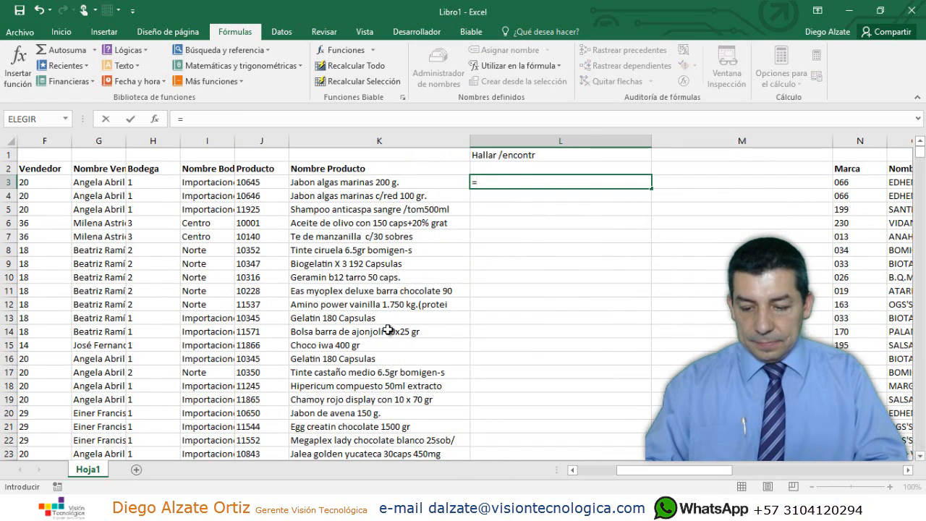
pyautogui.write('E')
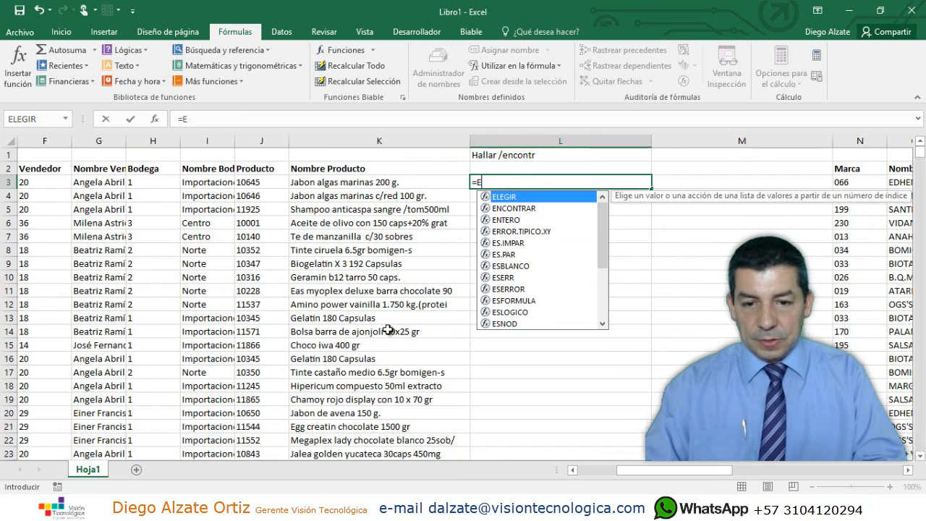
pyautogui.press('Down')
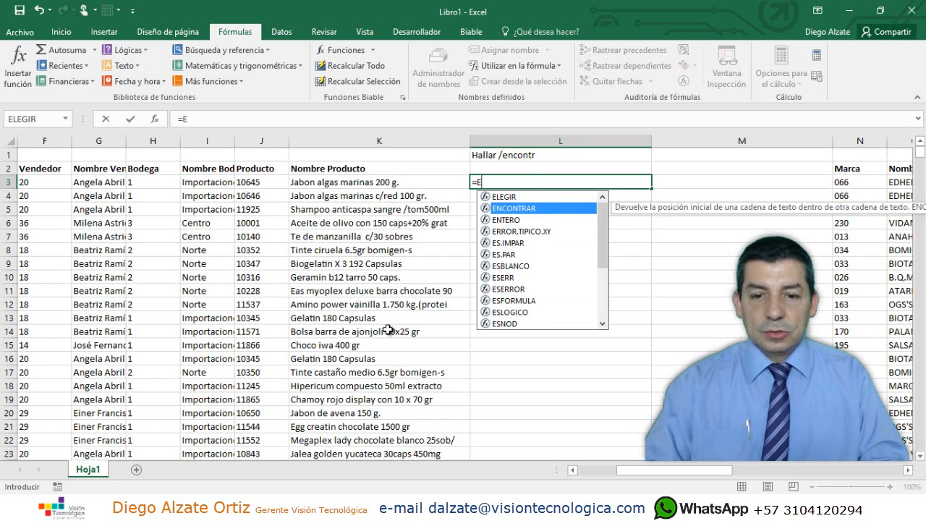
pyautogui.press('Tab')
pyautogui.hotkey('ctrl', 'a')
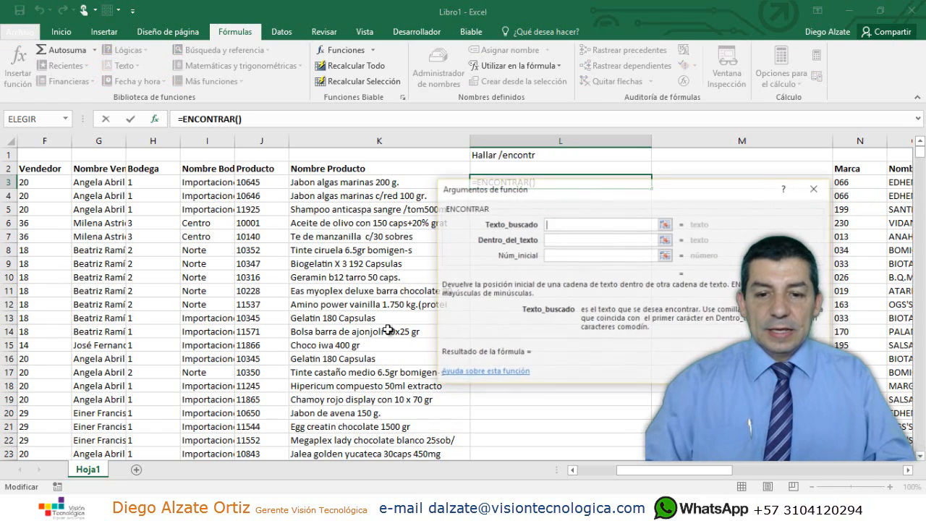
pyautogui.write('" "')
pyautogui.click(574, 239)
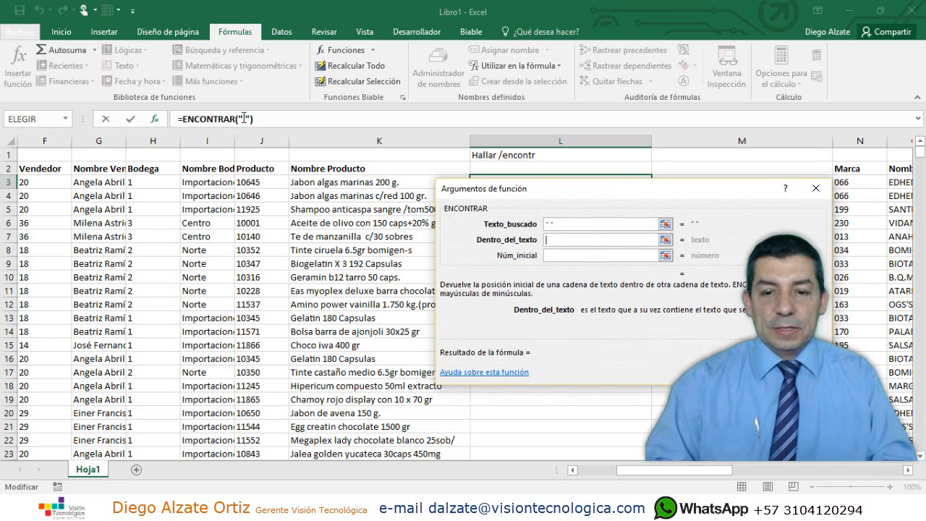
pyautogui.click(363, 184)
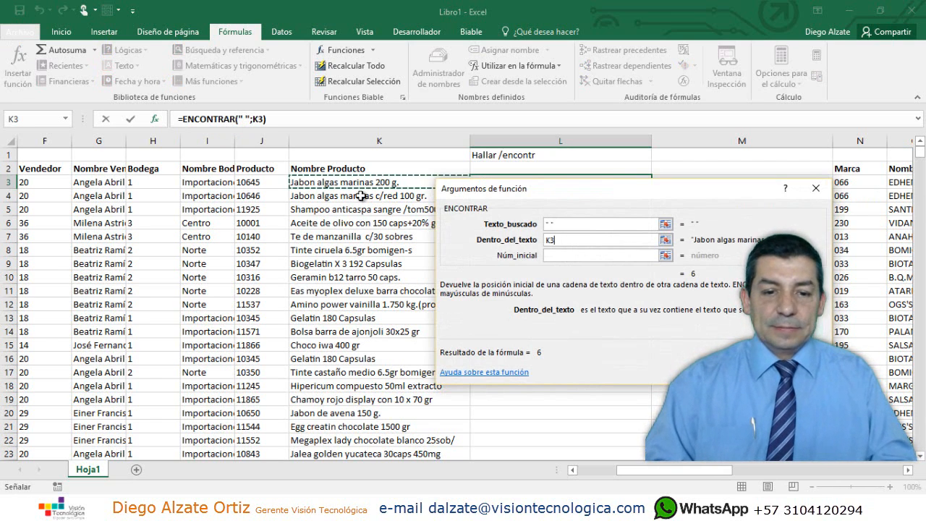
pyautogui.click(560, 256)
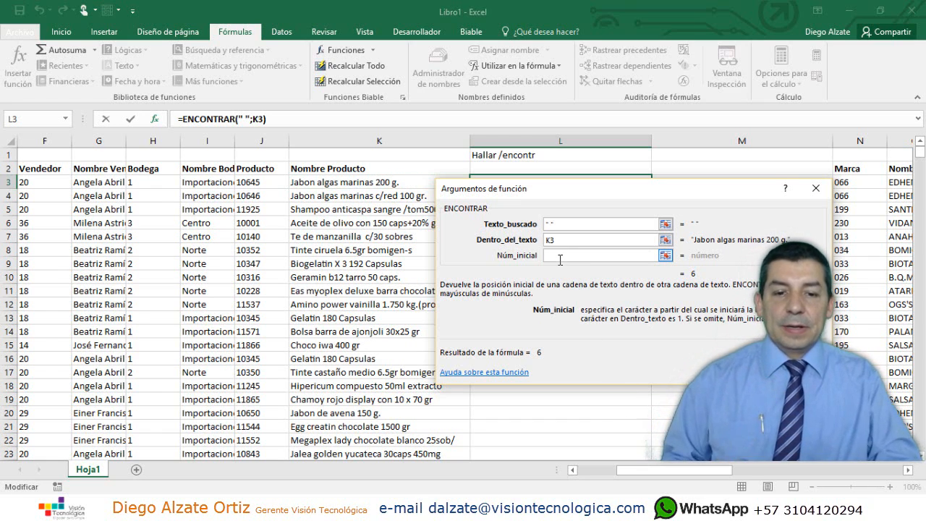
pyautogui.press('Return')
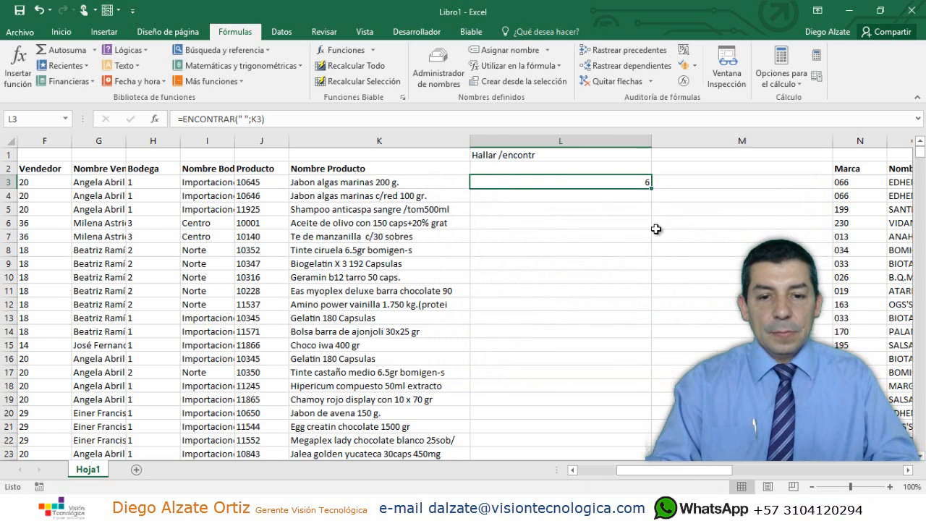
pyautogui.moveTo(649, 188); pyautogui.dragTo(653, 443)
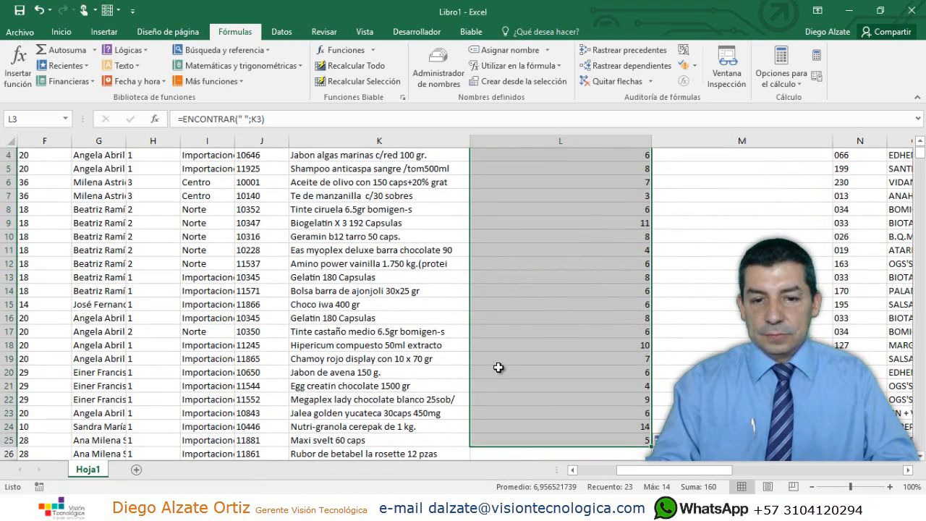
# Step: Change the formula in L3 to =IZQUIERDA(K3;ENCONTRAR(" ";K3)-1) to extract the product name's first word
pyautogui.scroll(1, 498, 367)
pyautogui.click(551, 188)
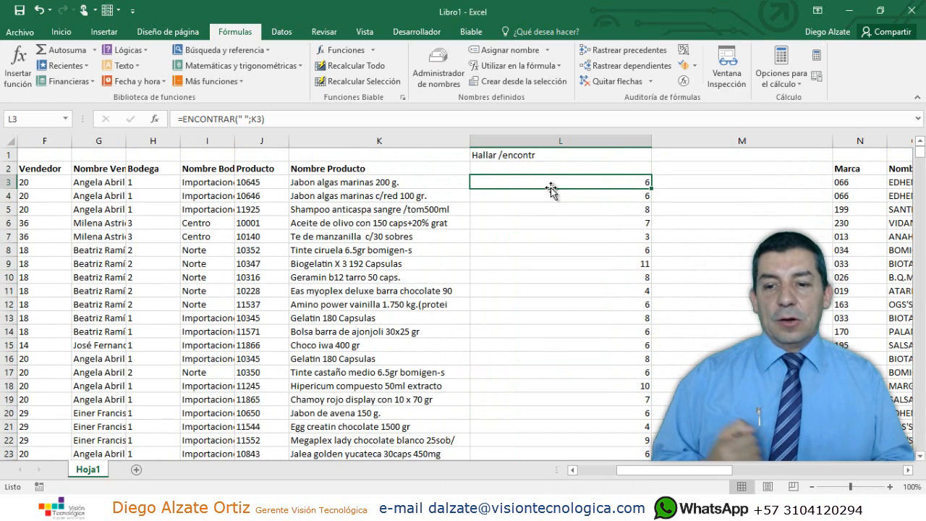
pyautogui.click(308, 185)
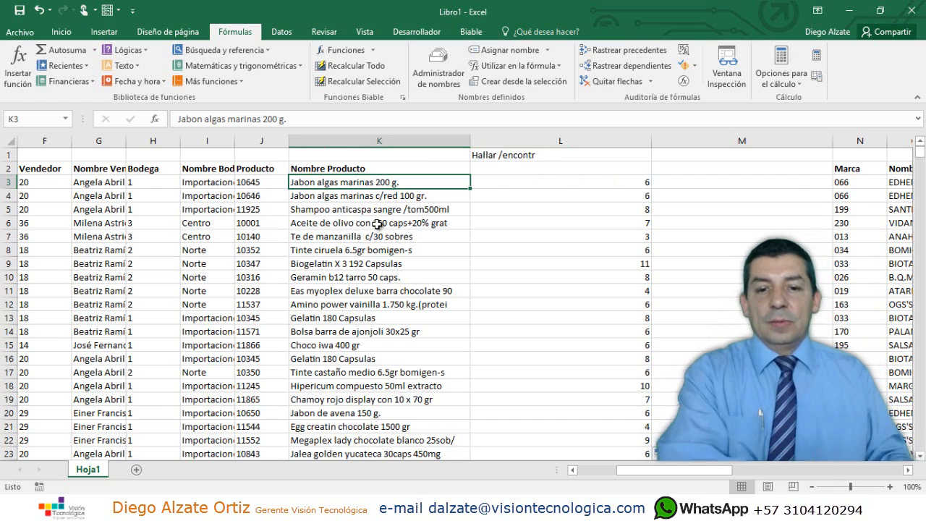
pyautogui.click(535, 178)
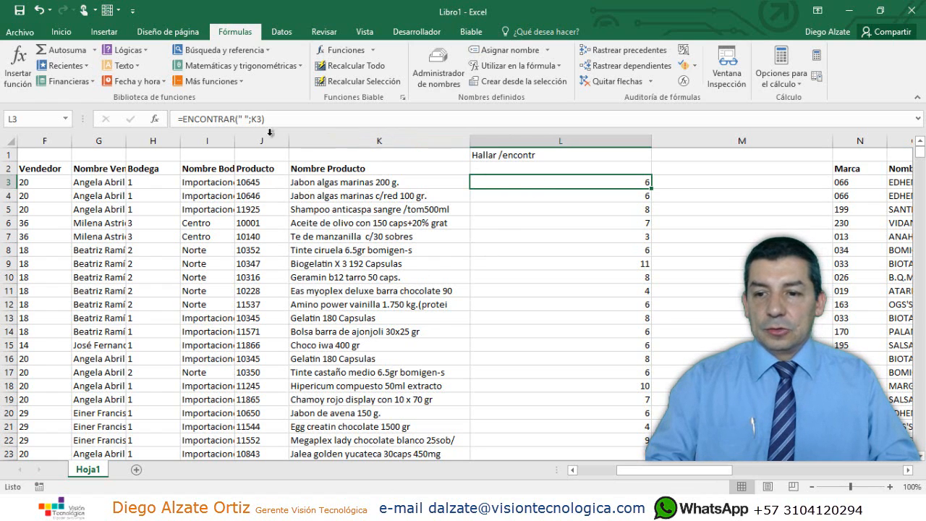
pyautogui.click(181, 118)
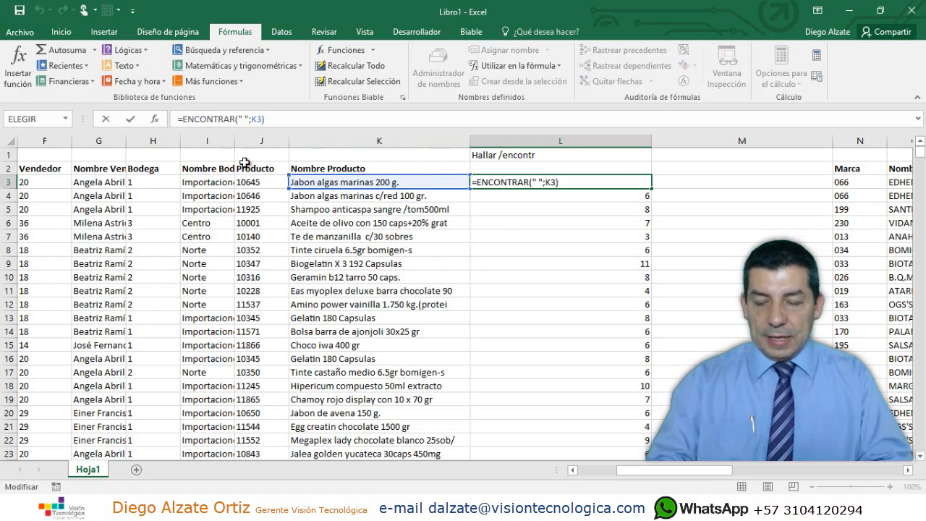
pyautogui.write('iz')
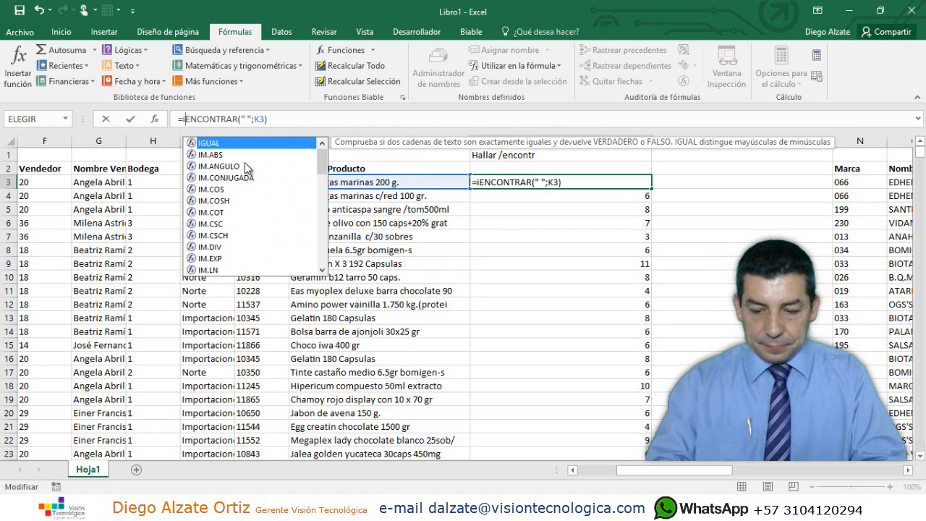
pyautogui.write('quierda')
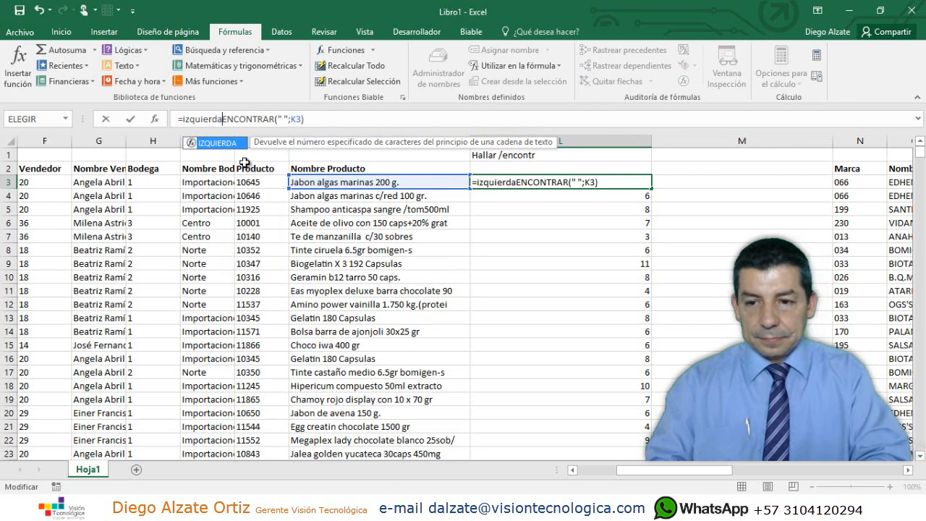
pyautogui.write('(')
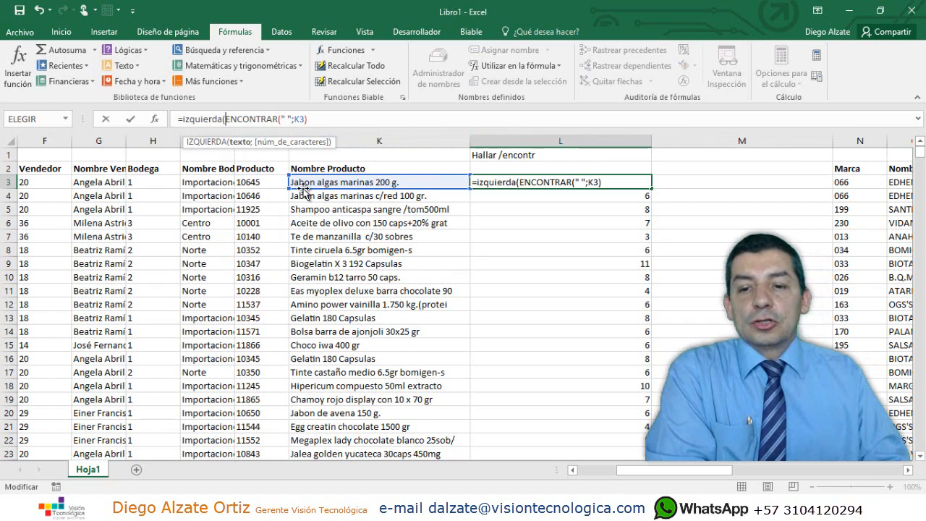
pyautogui.click(356, 181)
pyautogui.write(';')
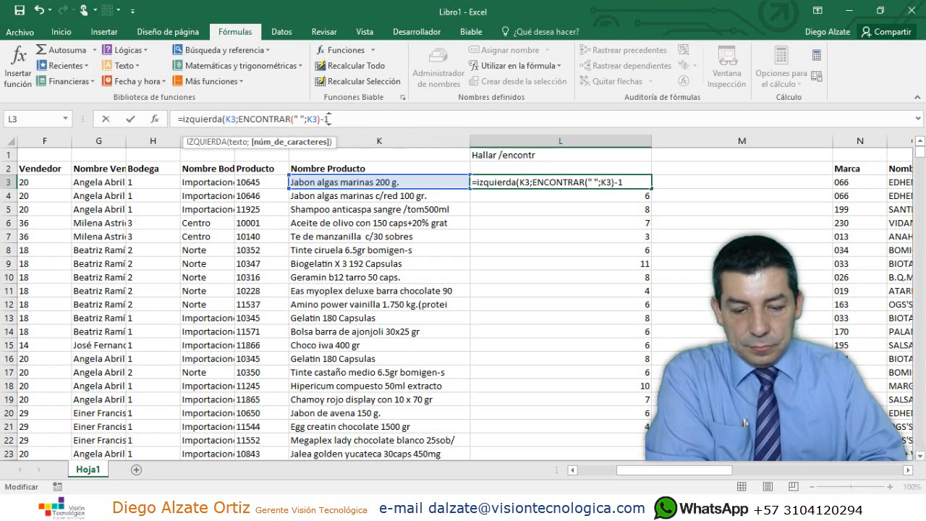
pyautogui.press('Return')
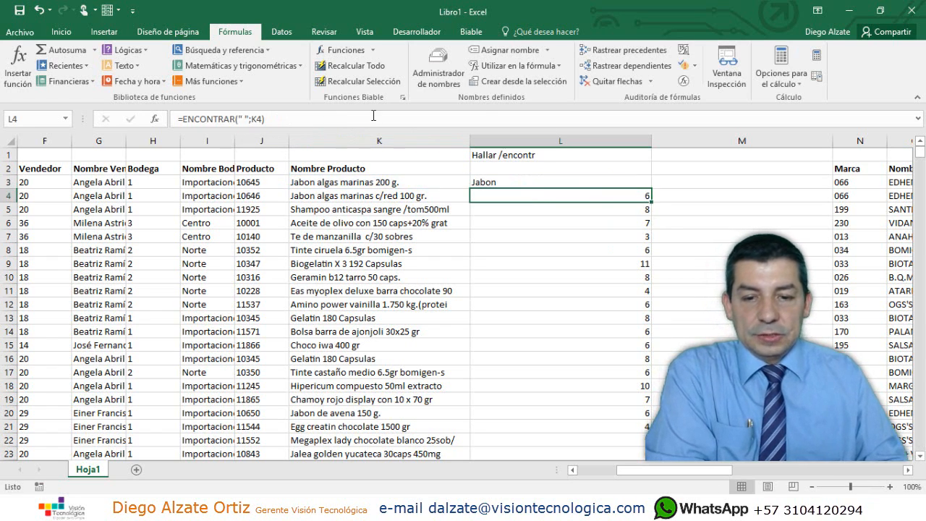
# Step: Fill the IZQUIERDA formula from L3 down column L for all product rows and review the extracted words
pyautogui.click(624, 182)
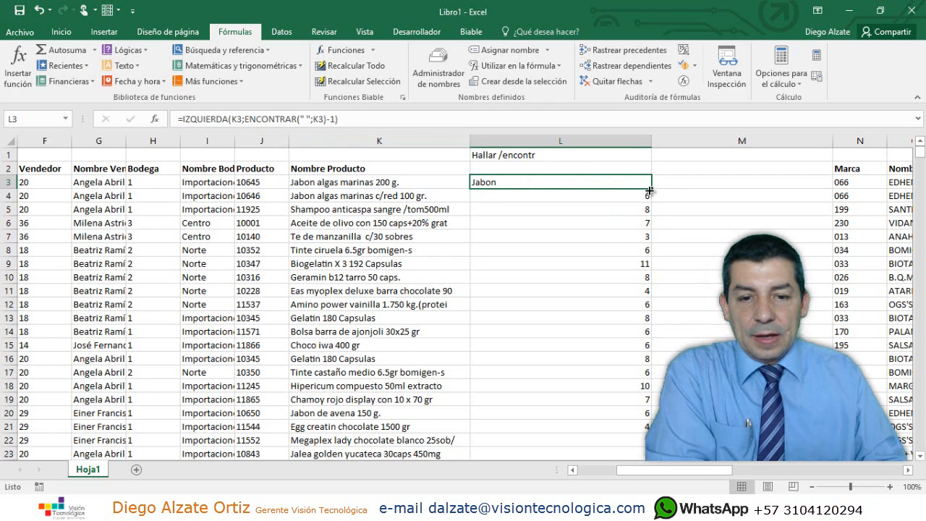
pyautogui.doubleClick(651, 190)
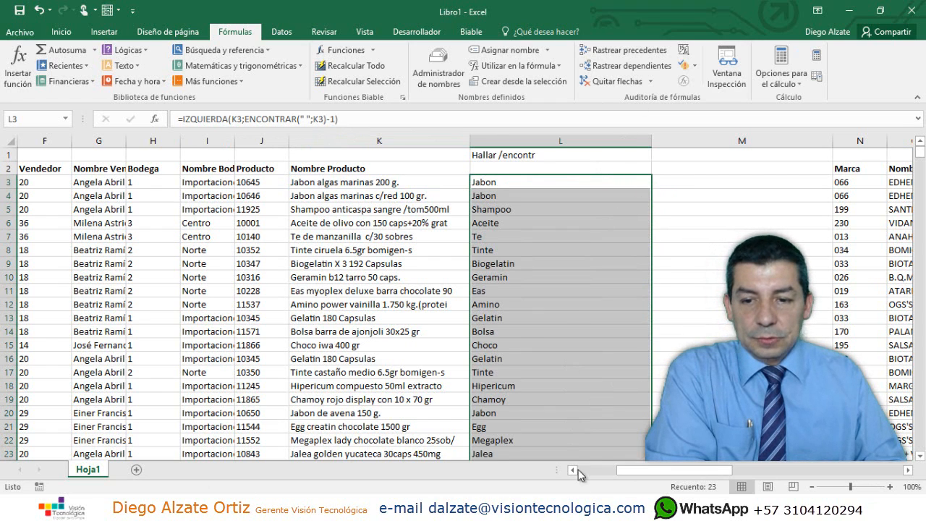
pyautogui.scroll(-2, 575, 380)
pyautogui.scroll(2, 573, 377)
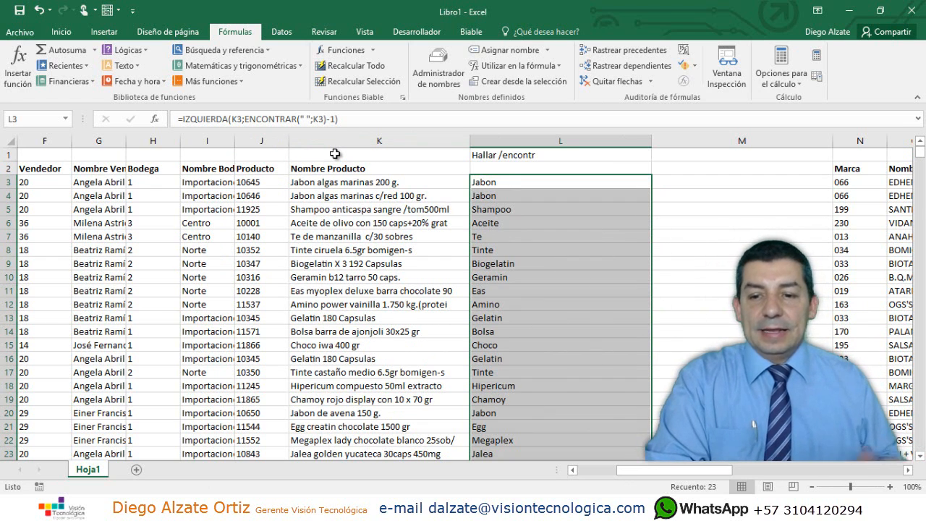
# Step: Shorten the product name in K15 to the single word "Choco" and check the formula result beside it
pyautogui.click(343, 346)
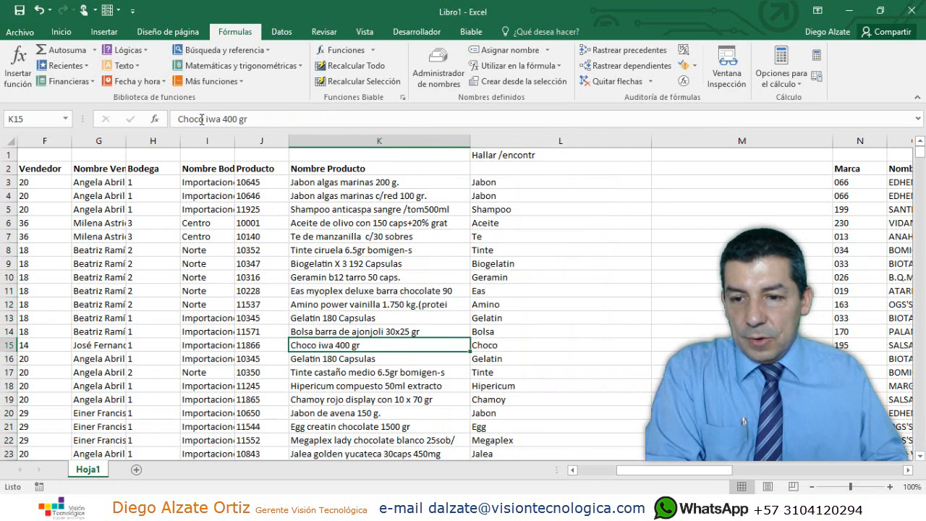
pyautogui.moveTo(205, 120); pyautogui.dragTo(457, 123)
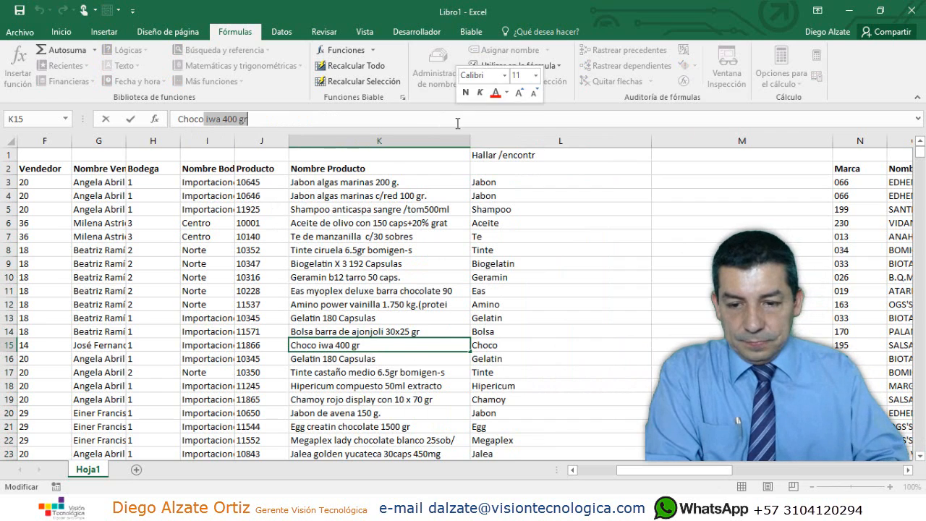
pyautogui.press('Delete')
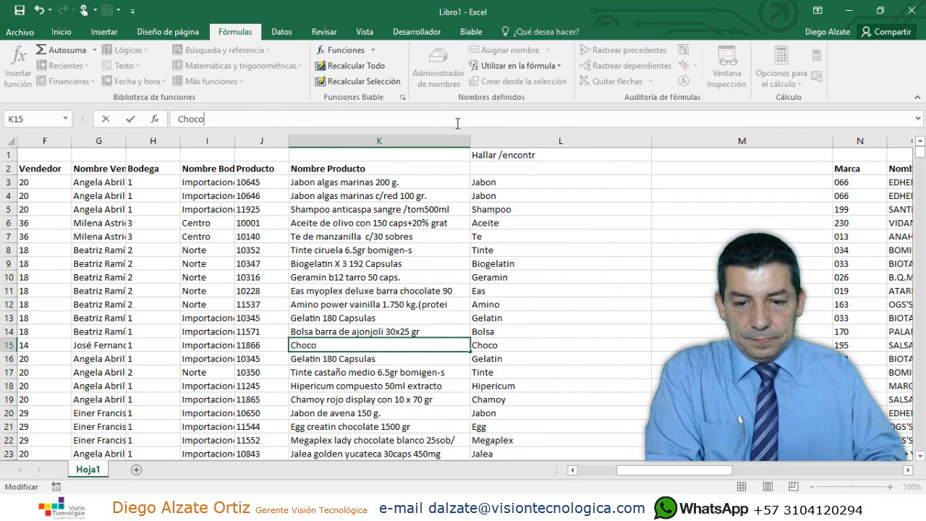
pyautogui.press('Return')
pyautogui.click(577, 348)
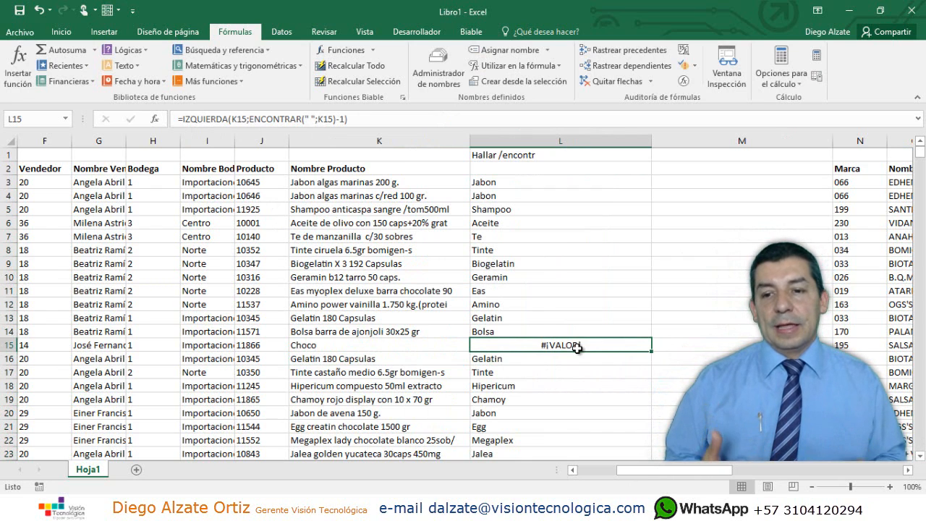
pyautogui.click(384, 346)
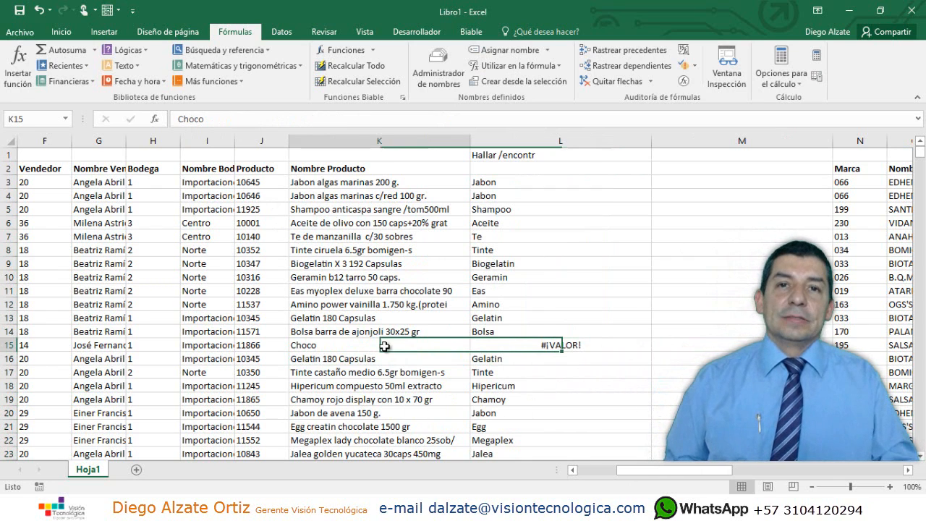
pyautogui.click(492, 345)
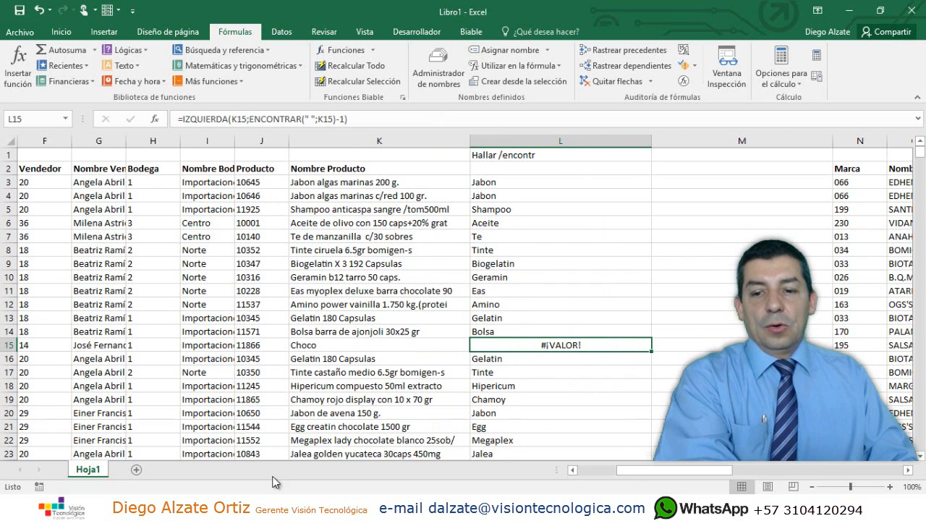
# Step: Remove the IZQUIERDA wrapper and the -1 from L3, leaving only =ENCONTRAR(" ";K3)
pyautogui.click(493, 179)
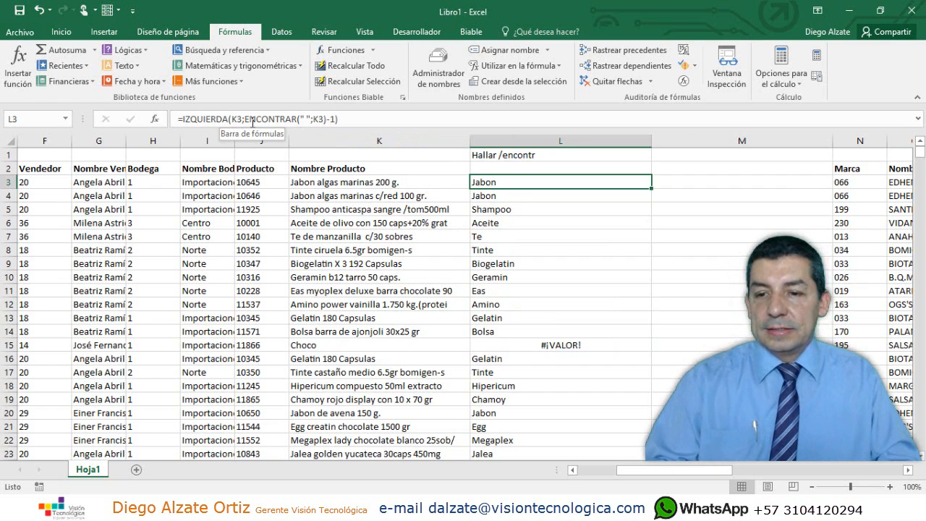
pyautogui.click(245, 119)
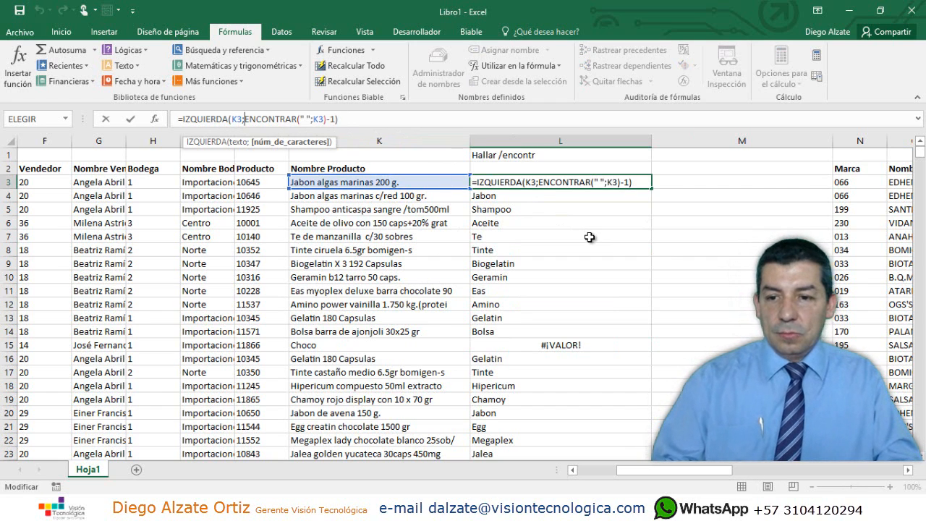
pyautogui.moveTo(183, 118); pyautogui.dragTo(246, 122)
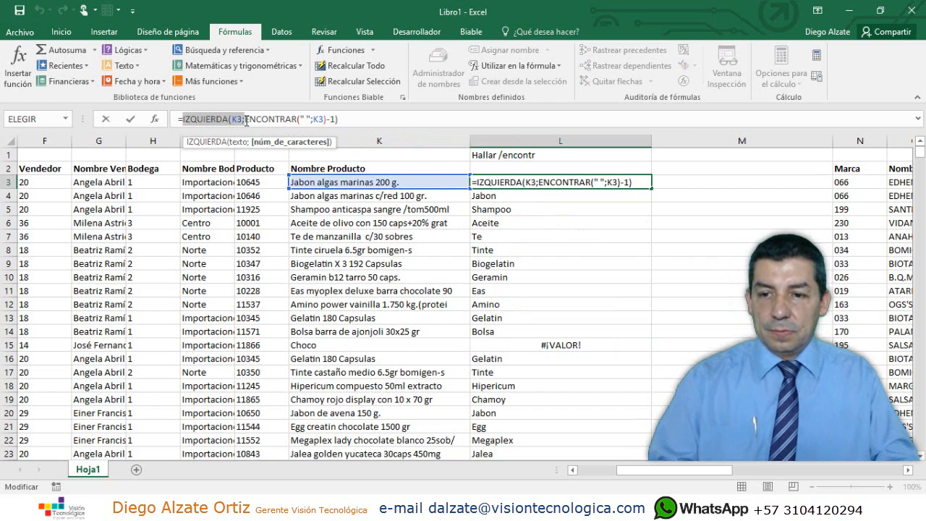
pyautogui.press('Delete')
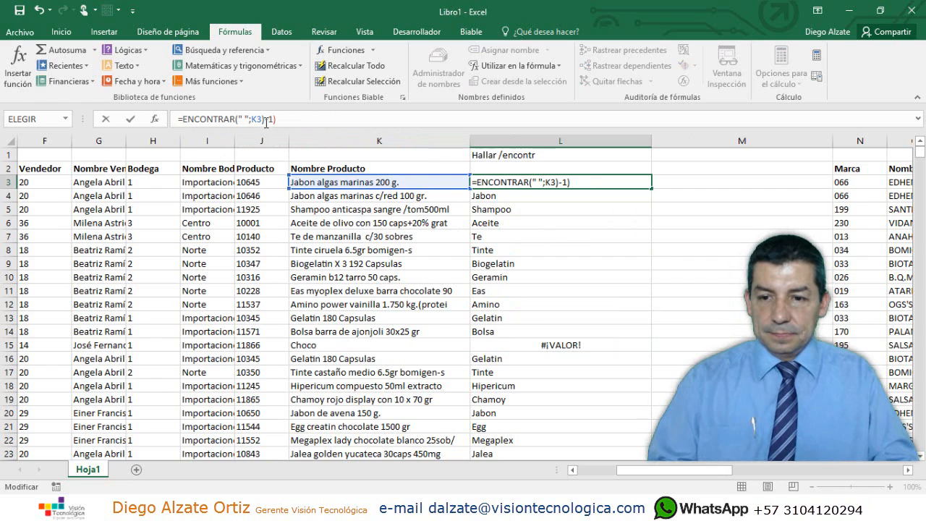
pyautogui.click(266, 118)
pyautogui.press('Delete')
pyautogui.press('Delete')
pyautogui.press('Delete')
pyautogui.press('Return')
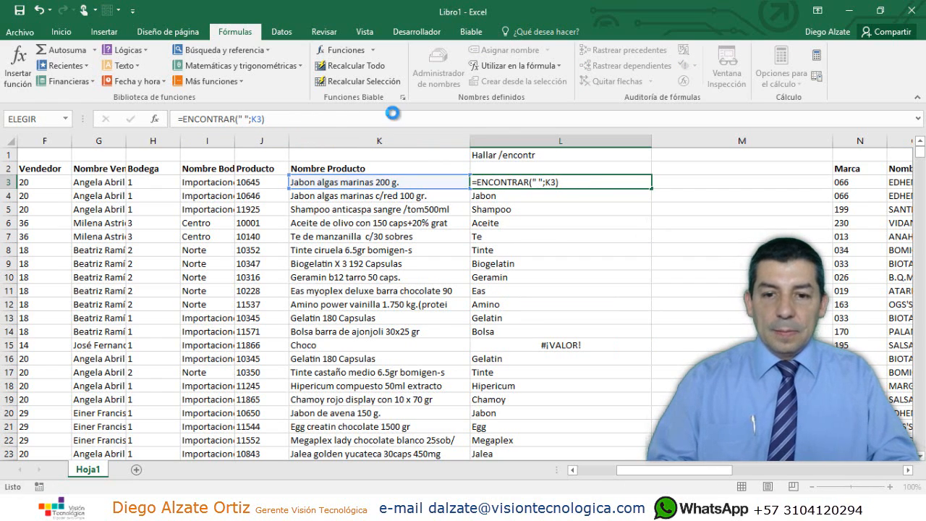
# Step: Fill the ENCONTRAR formula from L3 down column L and check the result for the "Choco" row
pyautogui.click(613, 182)
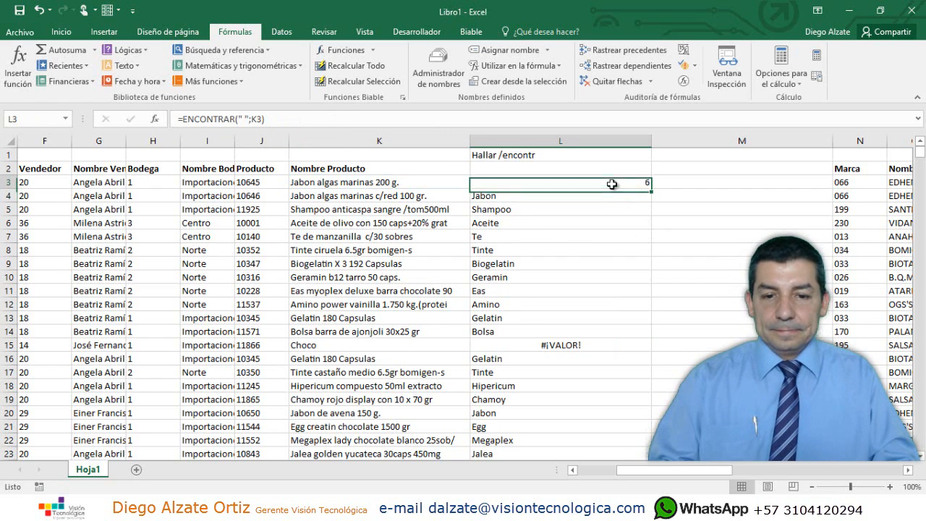
pyautogui.doubleClick(652, 190)
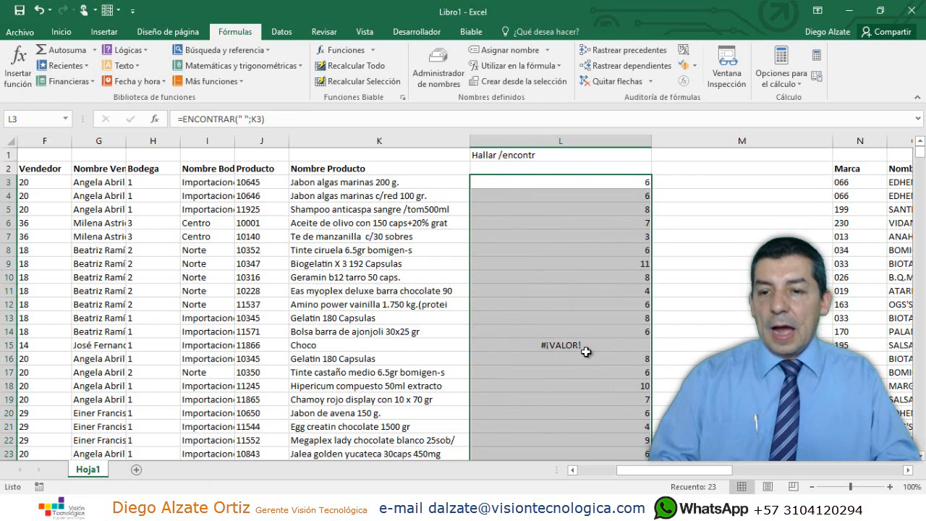
pyautogui.click(548, 345)
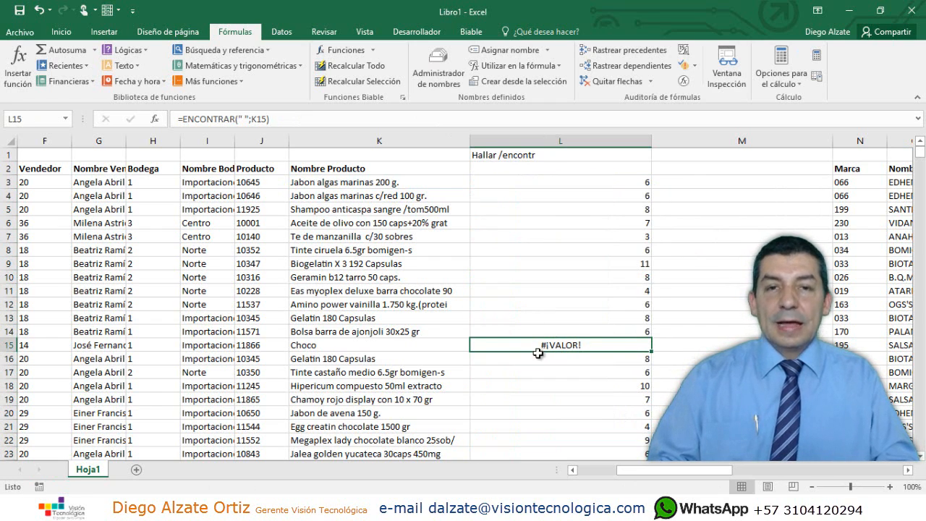
# Step: Wrap the ENCONTRAR formula in L3 with SI.ERROR, using LARGO(K3) as the value returned on error
pyautogui.click(518, 183)
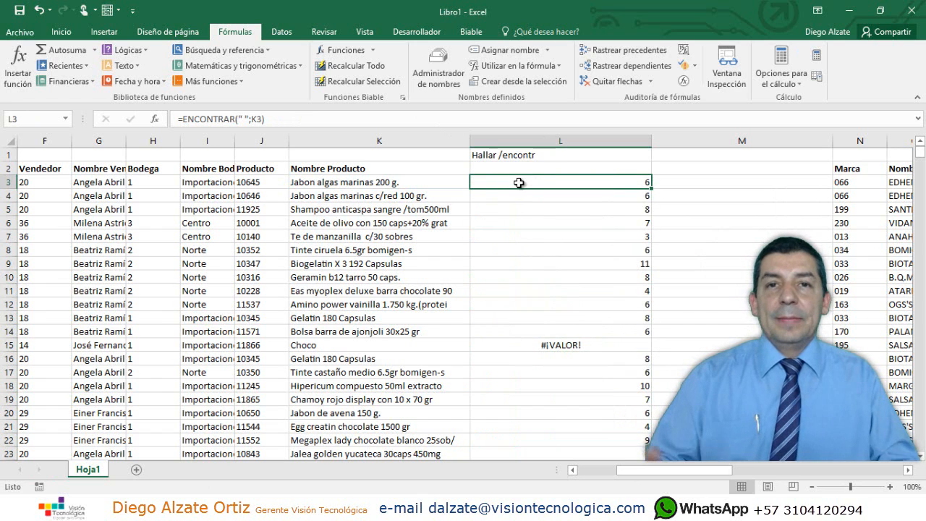
pyautogui.click(183, 119)
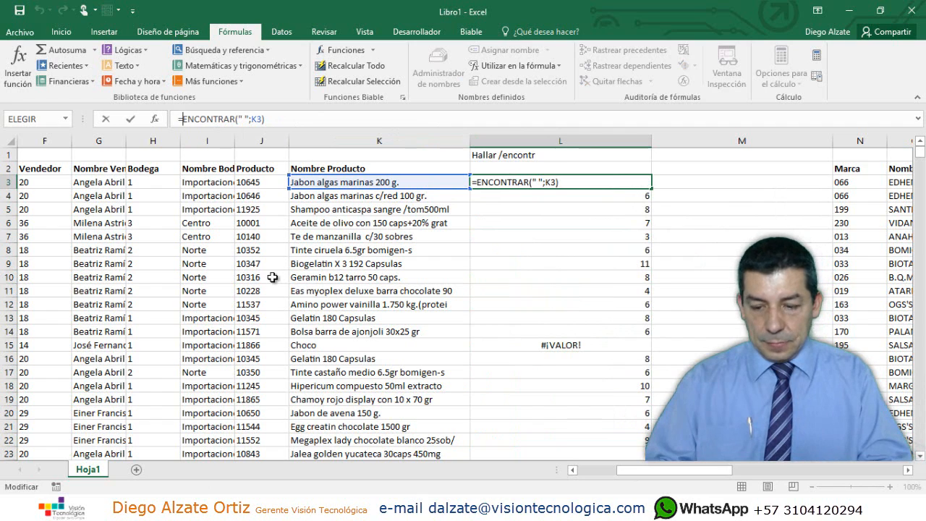
pyautogui.write('SI.ERROR(')
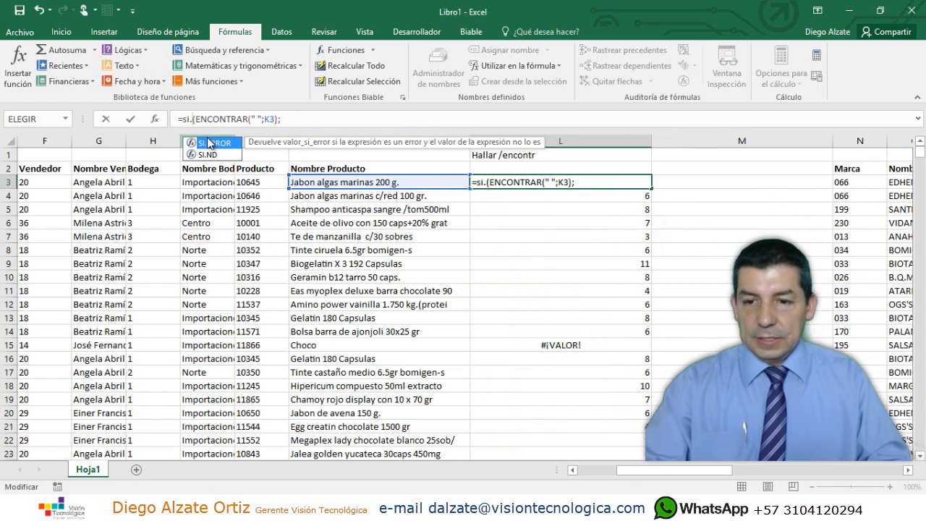
pyautogui.click(309, 119)
pyautogui.write(';')
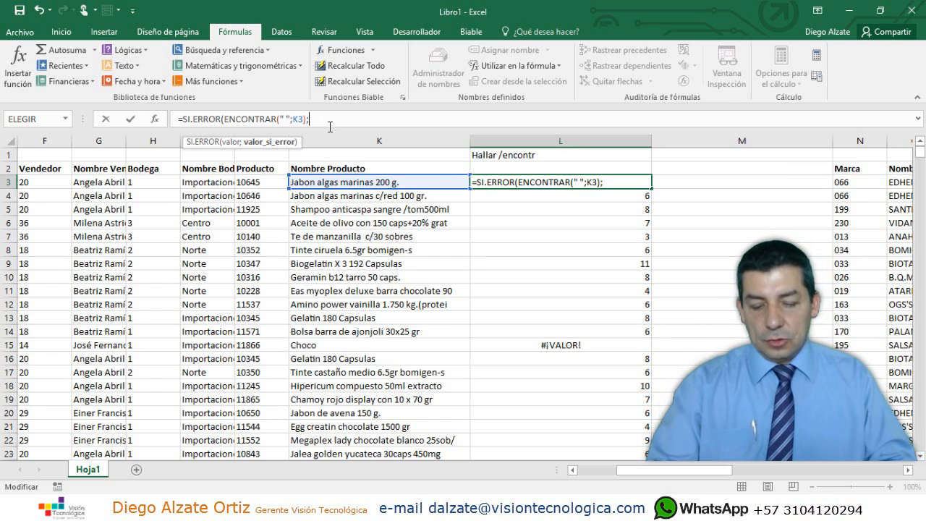
pyautogui.write('largo')
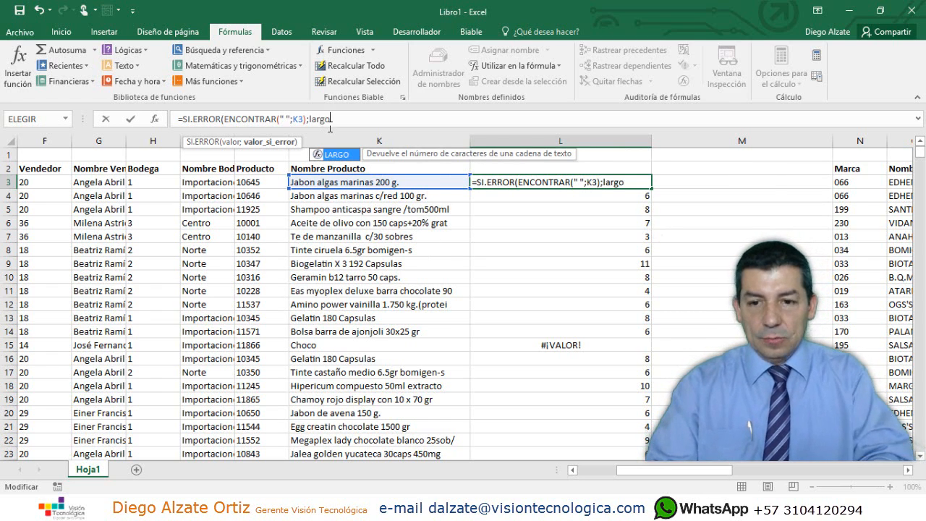
pyautogui.write('(')
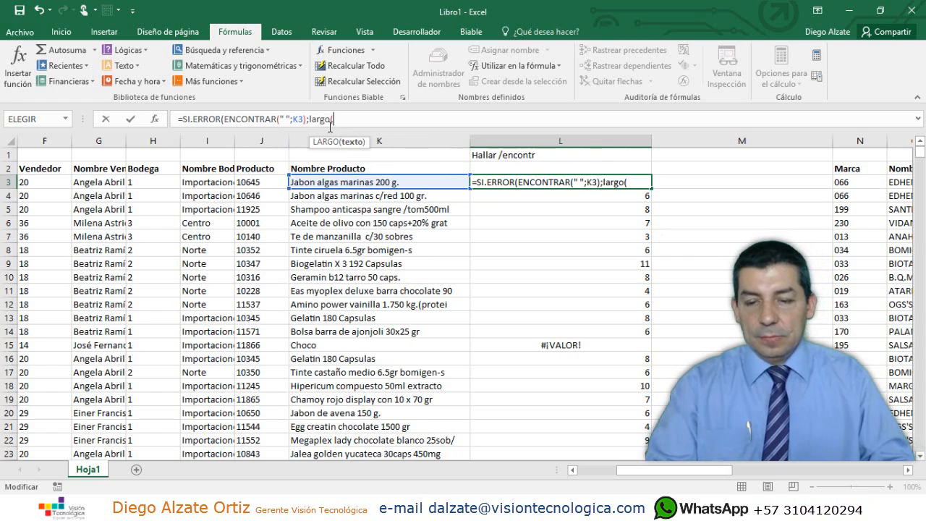
pyautogui.click(357, 185)
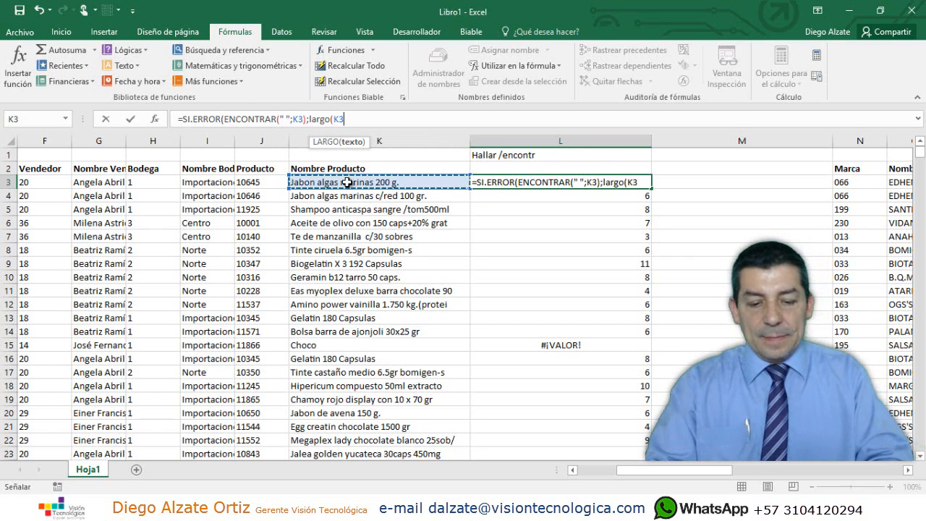
pyautogui.write('))')
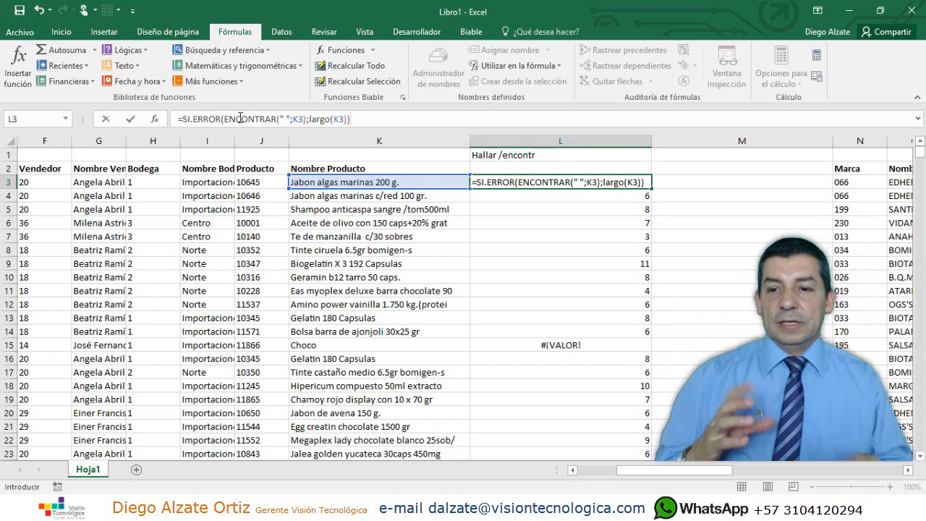
pyautogui.moveTo(224, 122); pyautogui.dragTo(307, 119)
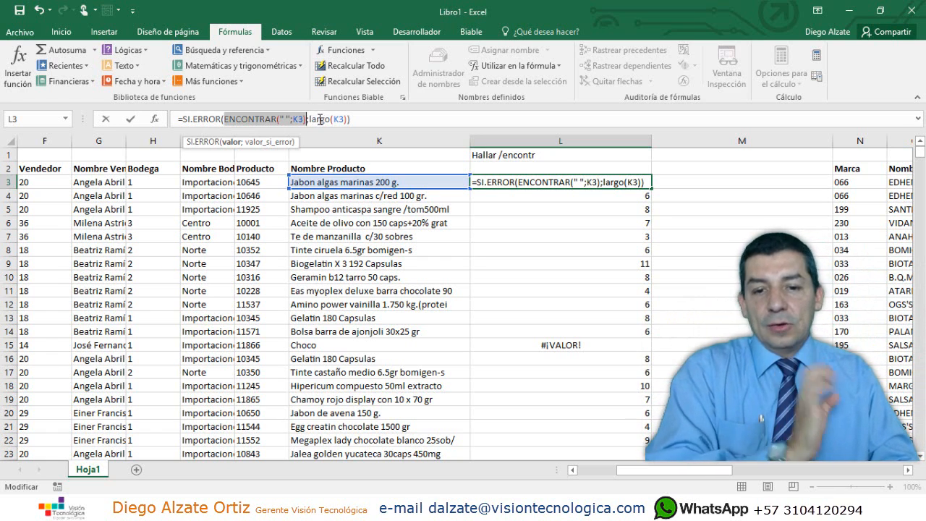
pyautogui.press('Return')
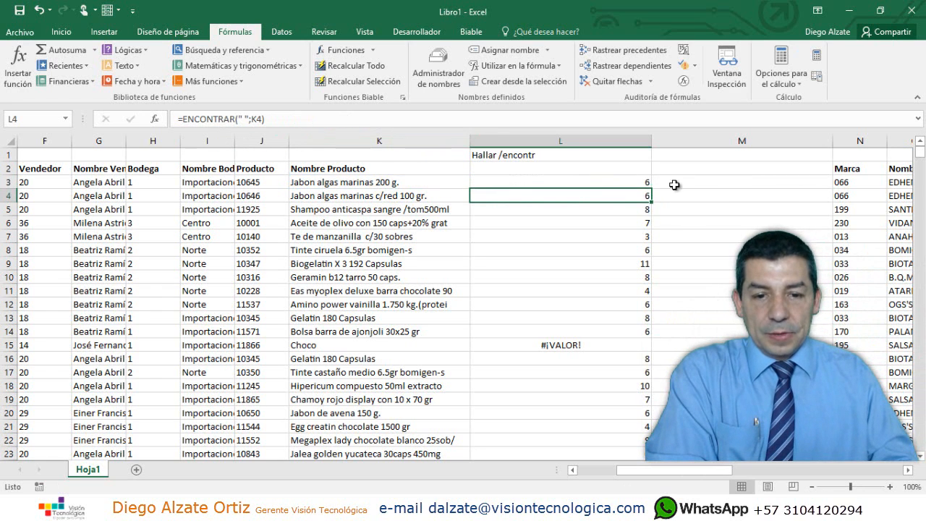
# Step: Fill the SI.ERROR formula from L3 down column L and check the result for the "Choco" row
pyautogui.click(644, 182)
pyautogui.doubleClick(652, 188)
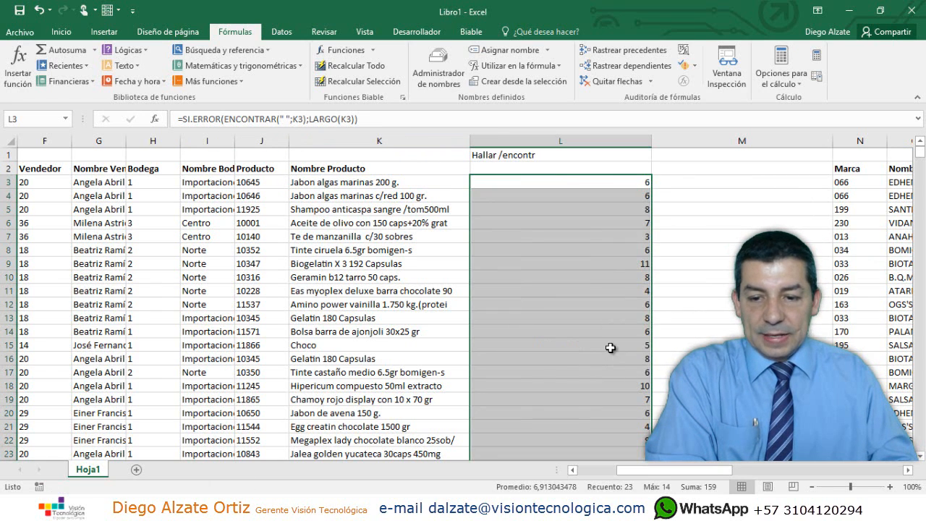
pyautogui.click(612, 346)
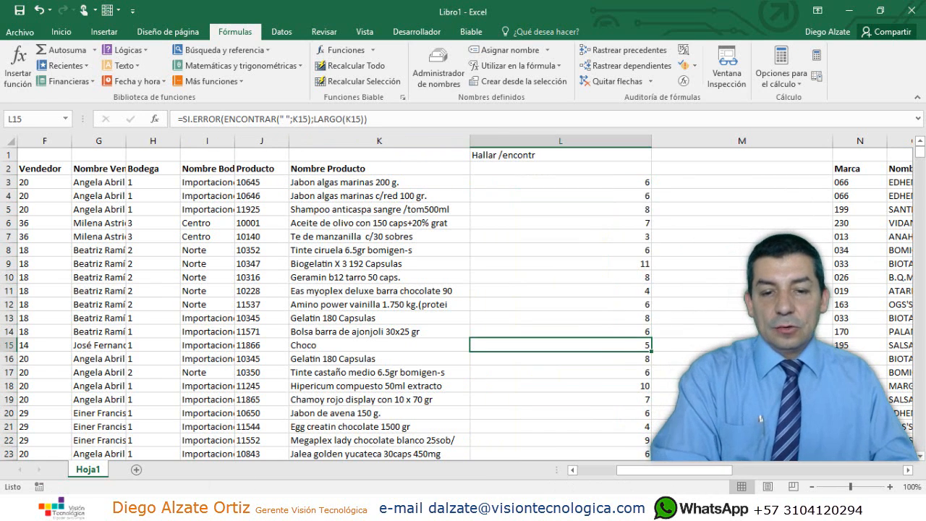
# Step: Wrap the L3 formula in IZQUIERDA with K3 as text, subtract 1 from the ENCONTRAR result, and accept the proposed formula correction
pyautogui.click(559, 181)
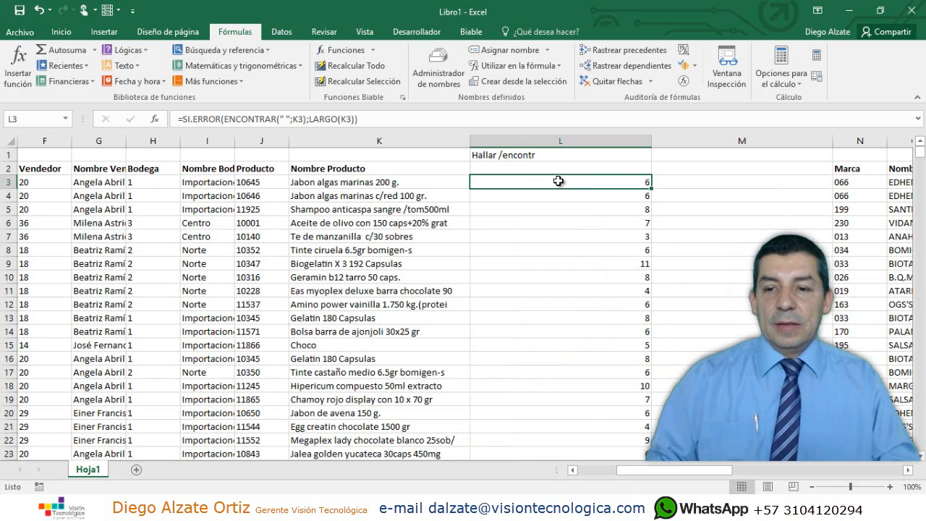
pyautogui.click(185, 119)
pyautogui.write('IZQUIERDA(')
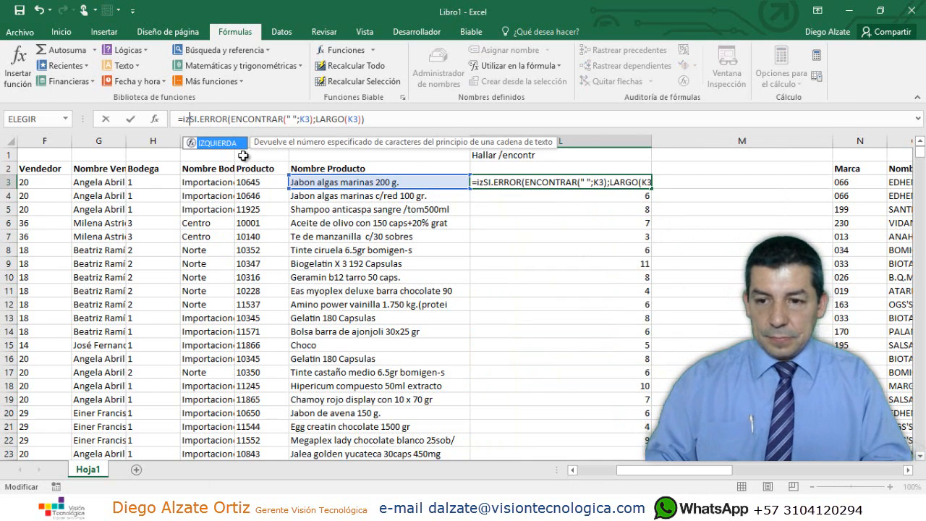
pyautogui.click(323, 182)
pyautogui.write(';')
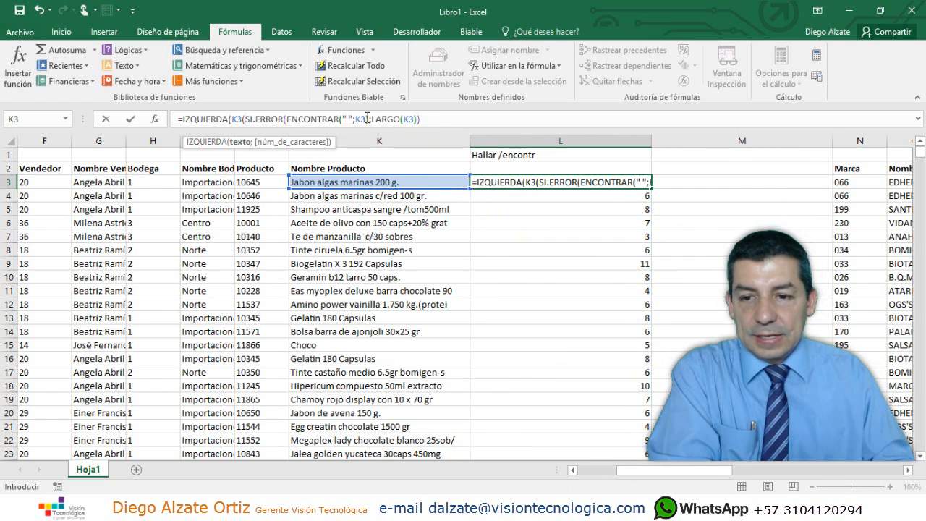
pyautogui.click(370, 118)
pyautogui.write('-1')
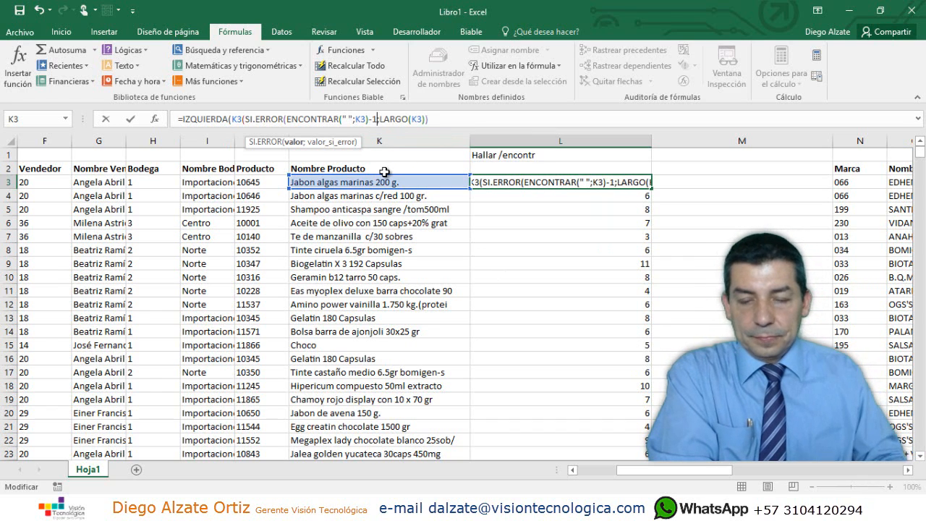
pyautogui.click(433, 120)
pyautogui.write(')')
pyautogui.press('Return')
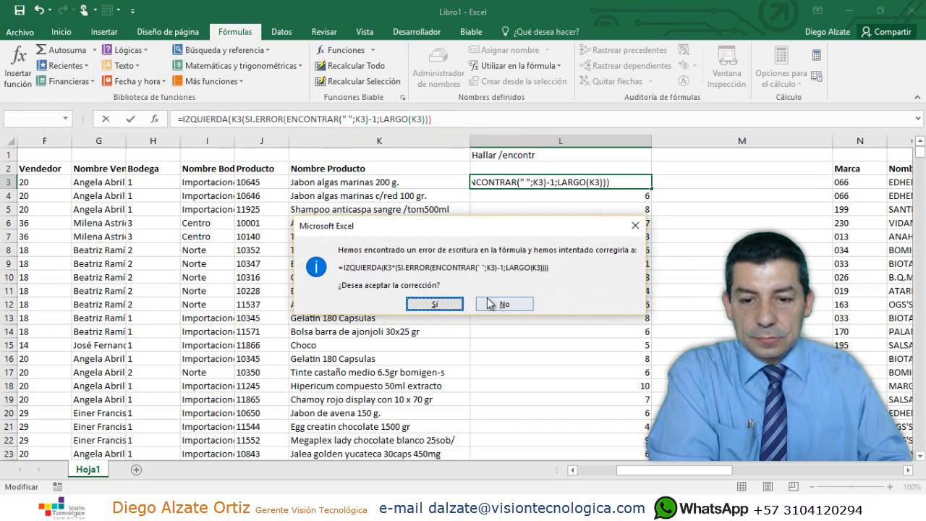
pyautogui.click(434, 304)
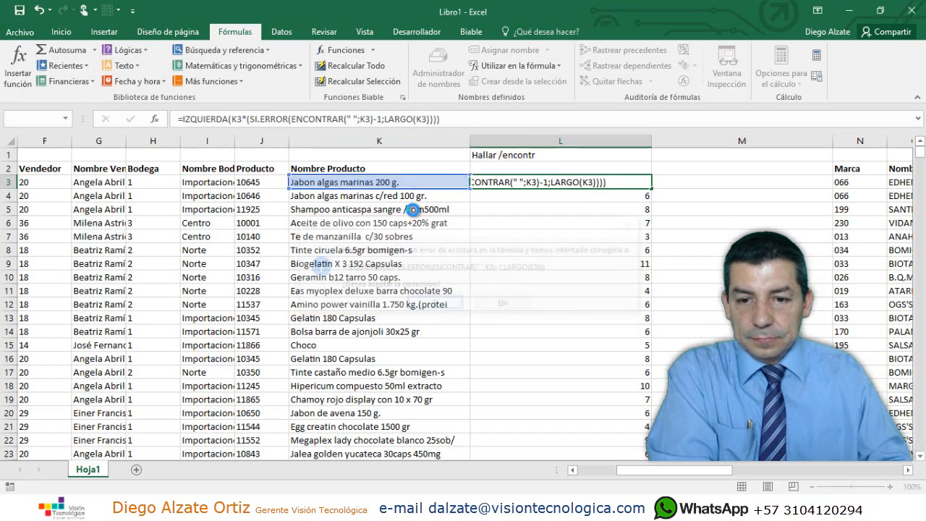
# Step: Enclose ENCONTRAR(" ";K3)-1 in its own parentheses inside the SI.ERROR of the L3 formula
pyautogui.click(577, 185)
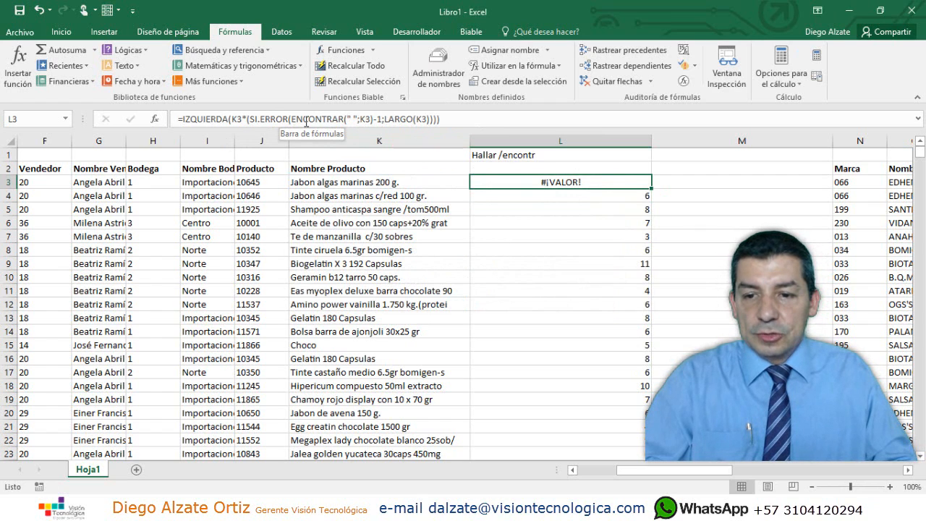
pyautogui.click(291, 119)
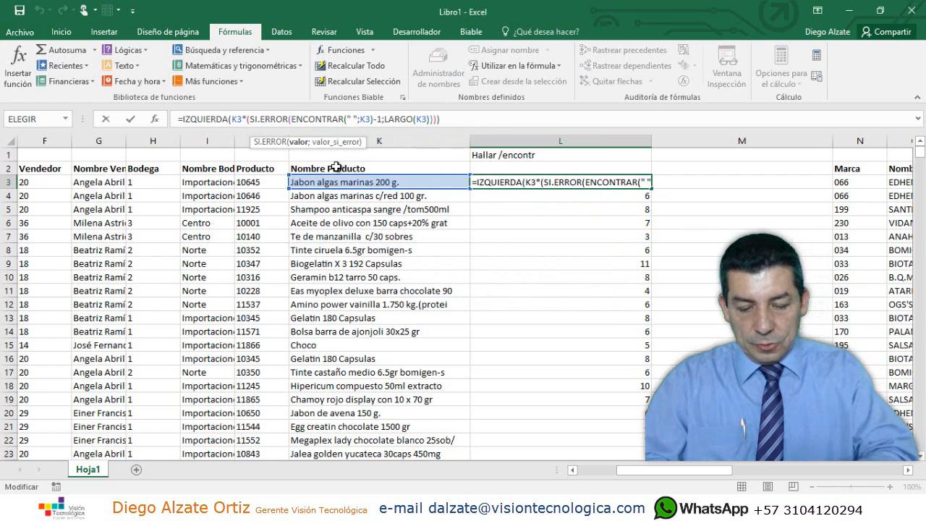
pyautogui.write('(')
pyautogui.press('Right')
pyautogui.press('Right')
pyautogui.press('Right')
pyautogui.press('Right')
pyautogui.press('Right')
pyautogui.press('Right')
pyautogui.press('Right')
pyautogui.press('Right')
pyautogui.press('Right')
pyautogui.press('Right')
pyautogui.press('Right')
pyautogui.press('Right')
pyautogui.press('Right')
pyautogui.press('Right')
pyautogui.press('Right')
pyautogui.press('Right')
pyautogui.press('Right')
pyautogui.press('Right')
pyautogui.press('Right')
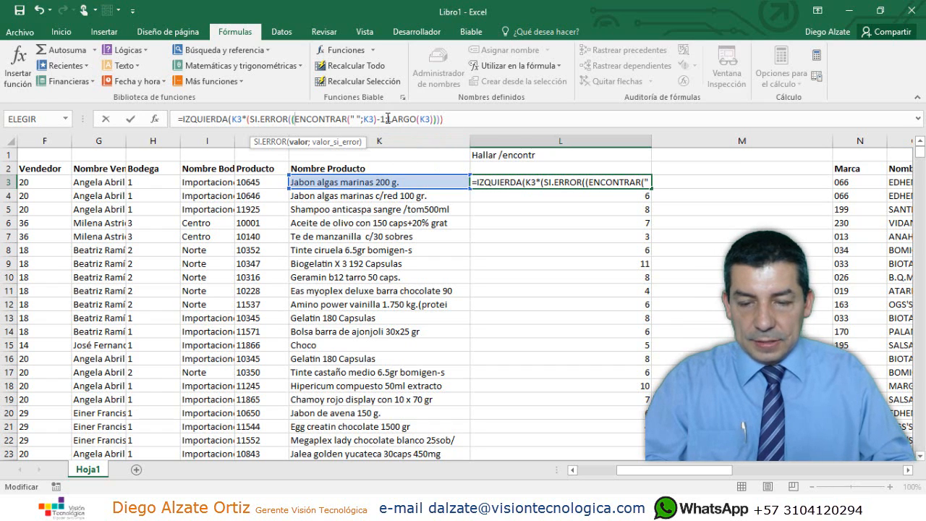
pyautogui.write(')')
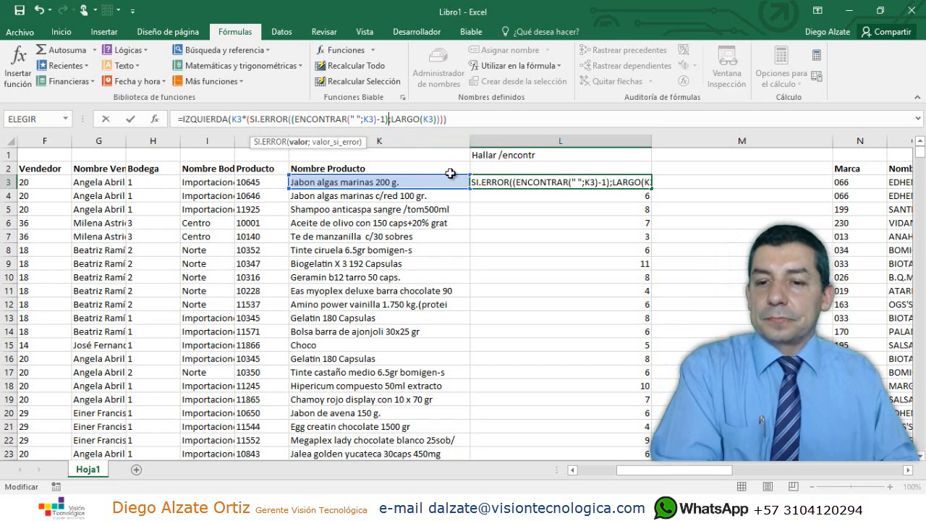
pyautogui.moveTo(295, 122); pyautogui.dragTo(387, 125)
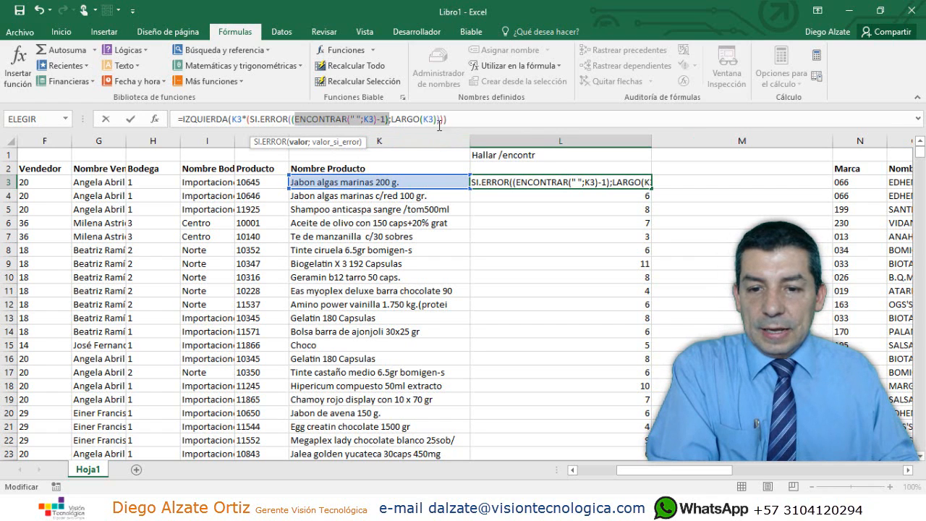
pyautogui.press('Return')
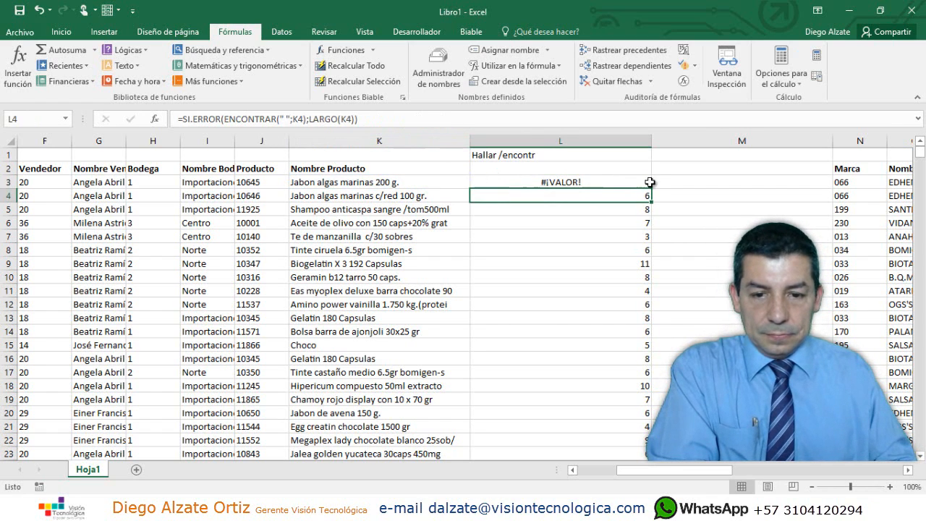
# Step: Replace the asterisk after the first K3 in the L3 formula with a semicolon argument separator
pyautogui.press('Up')
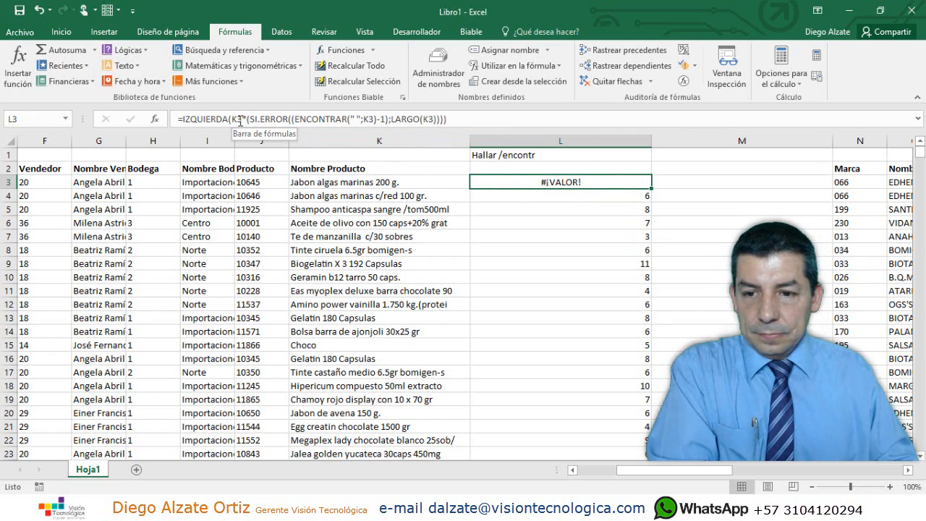
pyautogui.click(246, 120)
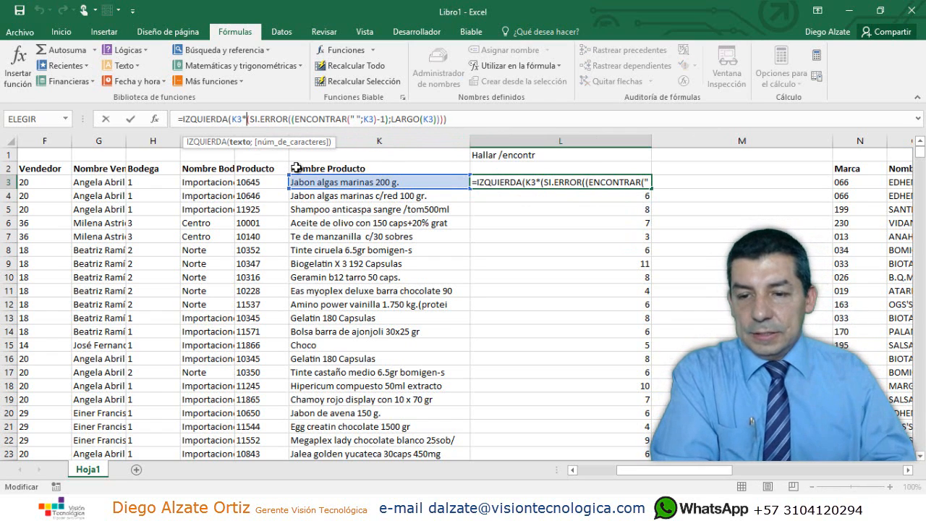
pyautogui.press('BackSpace')
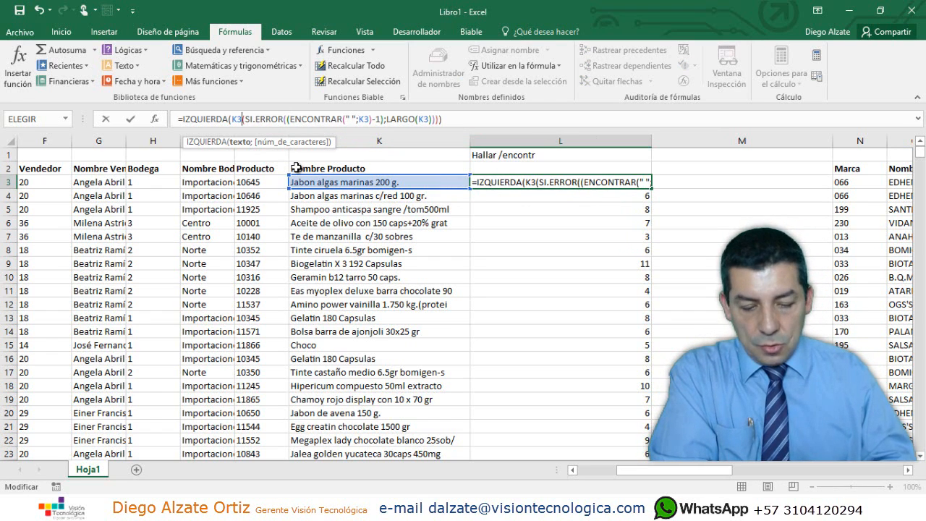
pyautogui.write(';')
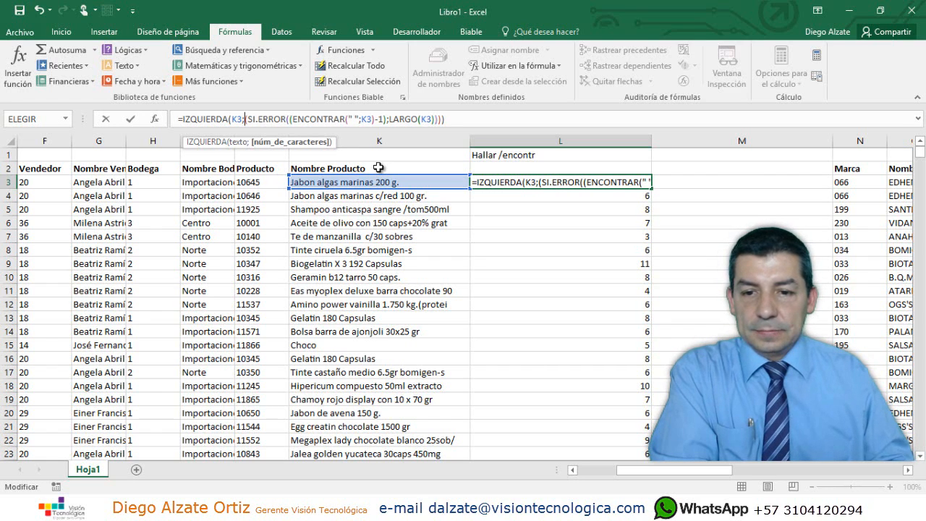
pyautogui.press('Return')
# Step: Fill the corrected IZQUIERDA formula from L3 down column L and compare K15 with L15 for the "Choco" row
pyautogui.click(526, 185)
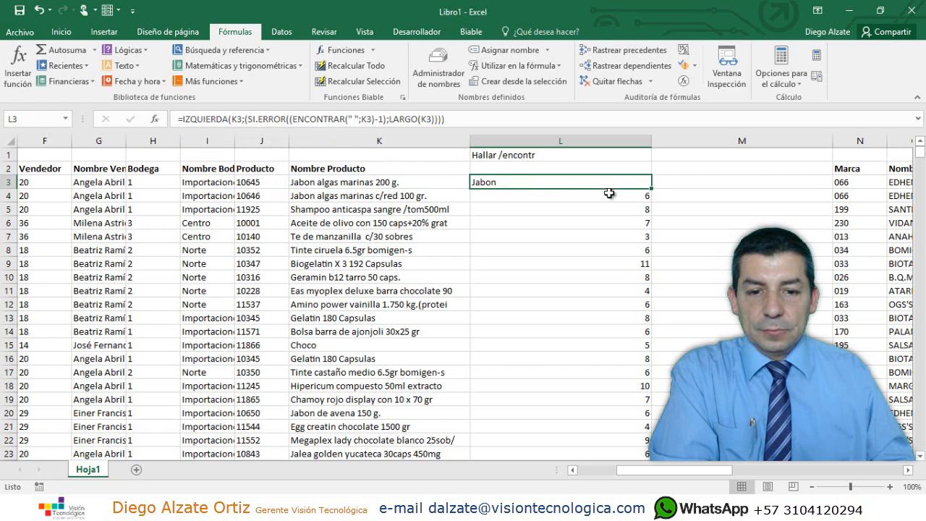
pyautogui.doubleClick(645, 190)
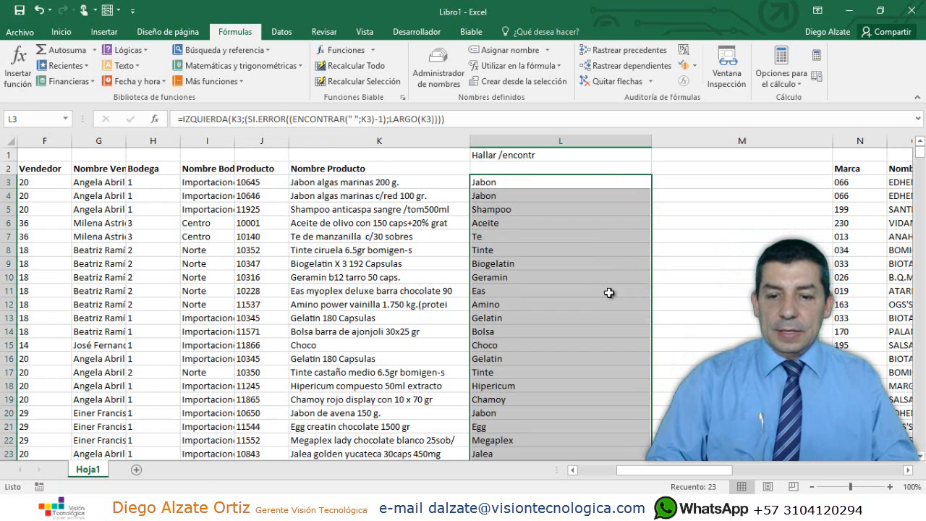
pyautogui.moveTo(405, 345); pyautogui.dragTo(522, 349)
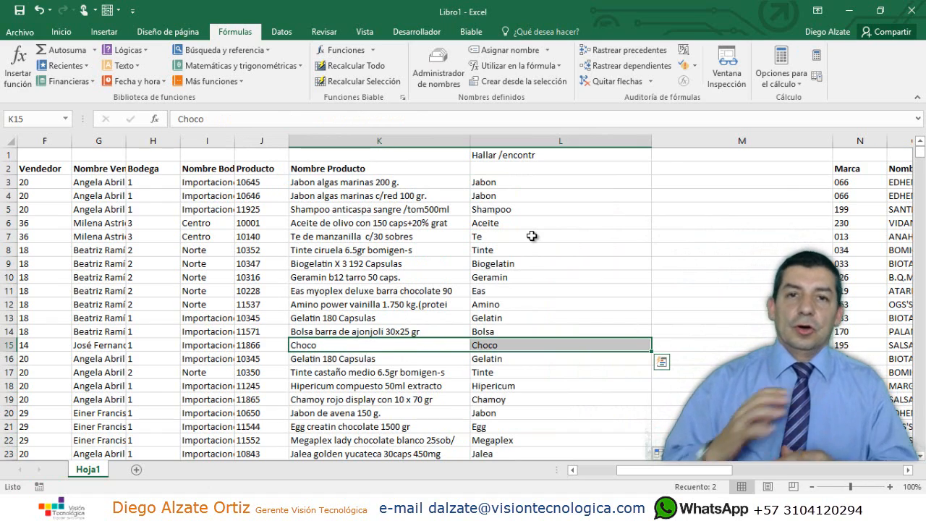
# Step: Copy the whole Nombre Producto column, header included, from K2 and paste it starting at AM2
pyautogui.click(381, 168)
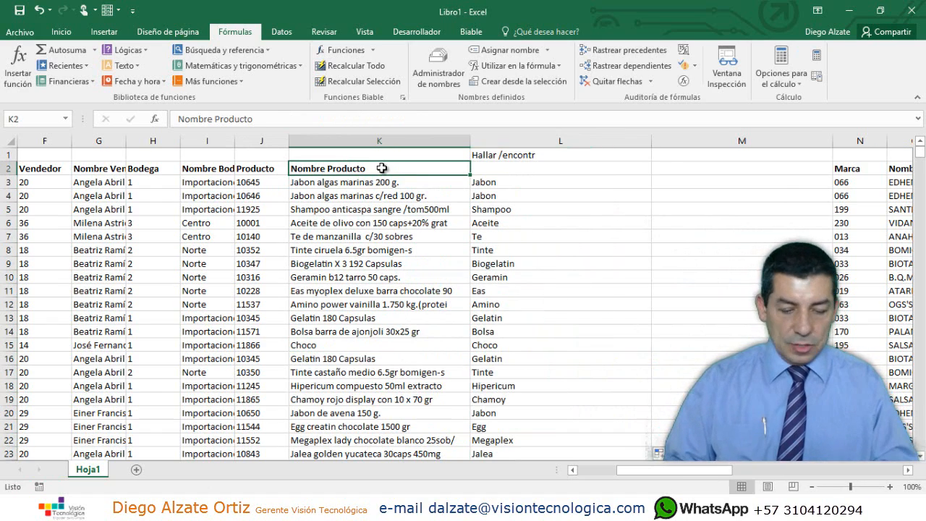
pyautogui.hotkey('ctrl', 'shift', 'Down')
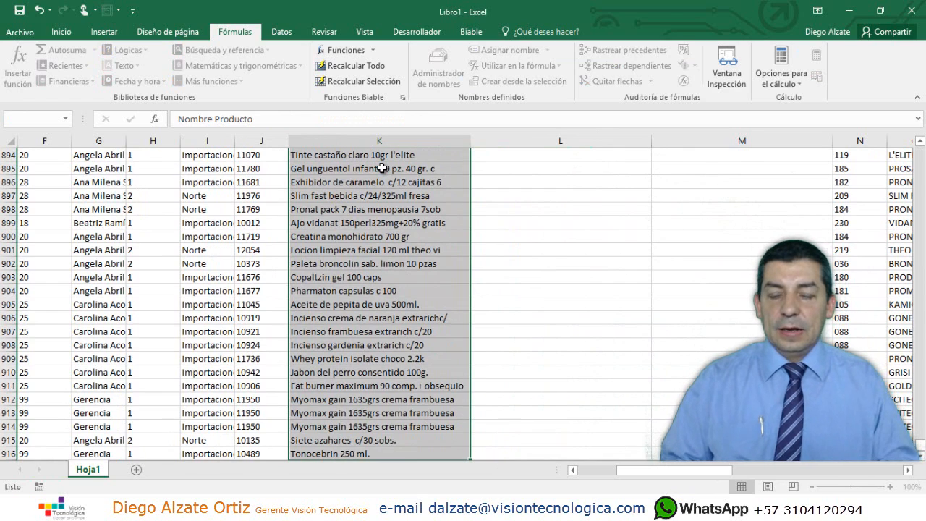
pyautogui.moveTo(699, 470); pyautogui.dragTo(869, 470)
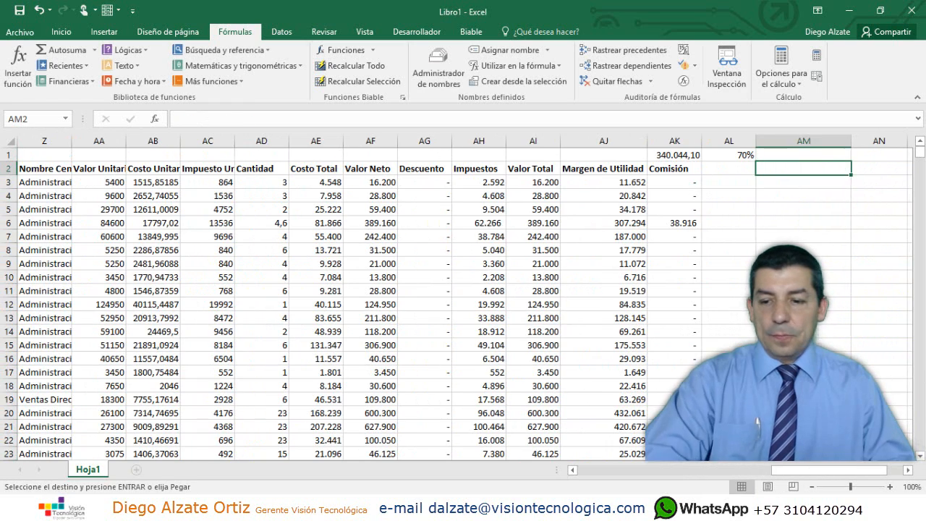
pyautogui.hotkey('ctrl', 'v')
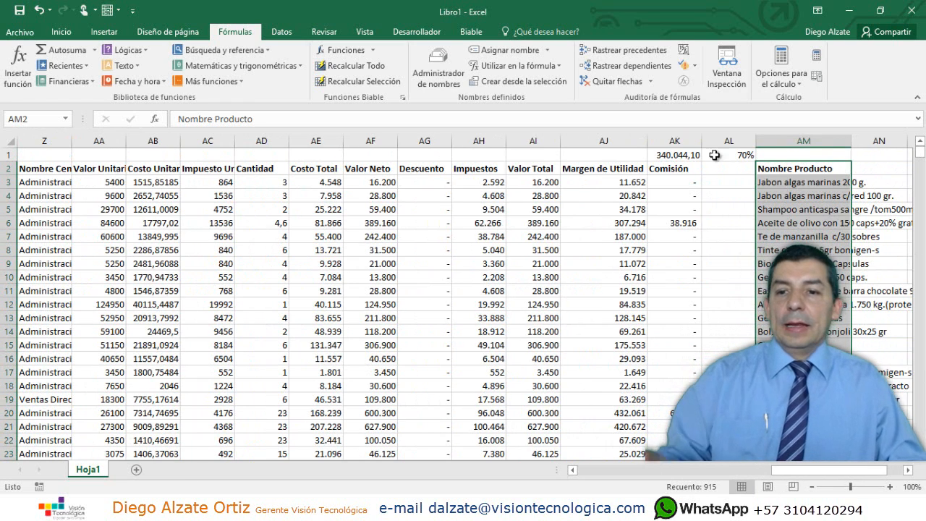
# Step: Begin converting the product names in column AM into columns as delimited text, with tab and space as separators
pyautogui.click(282, 32)
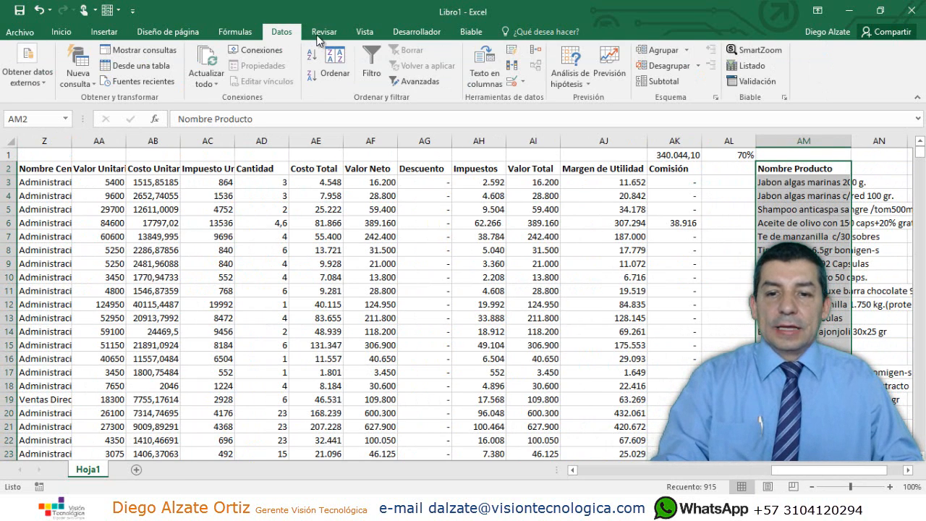
pyautogui.click(485, 73)
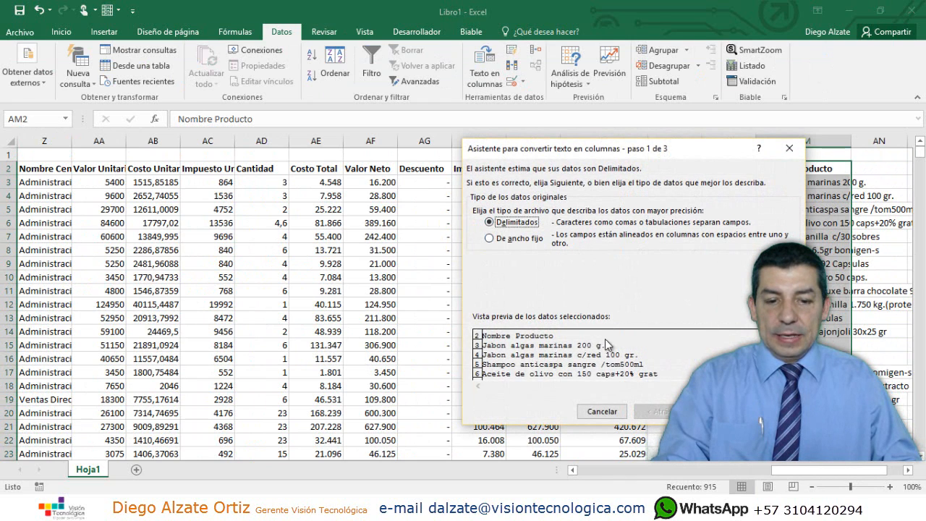
pyautogui.press('Return')
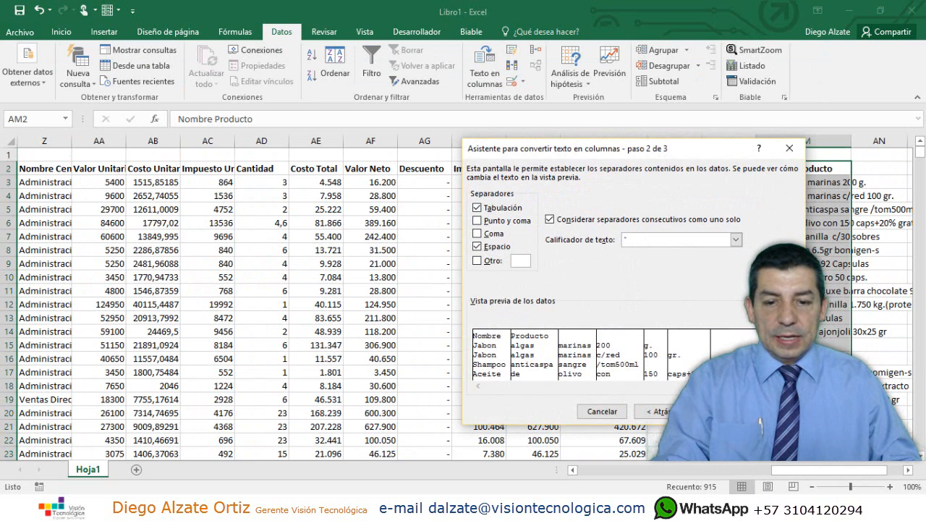
pyautogui.press('Return')
# Step: Exclude the second to fifth and the seventh columns from the import and finish the text conversion with destination $AM$2
pyautogui.click(538, 327)
pyautogui.click(480, 239)
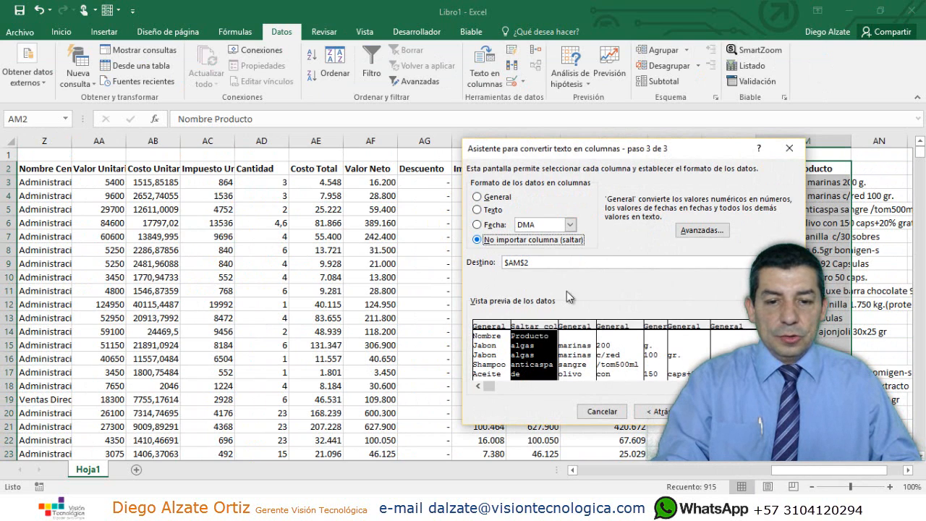
pyautogui.click(580, 332)
pyautogui.click(477, 240)
pyautogui.click(614, 333)
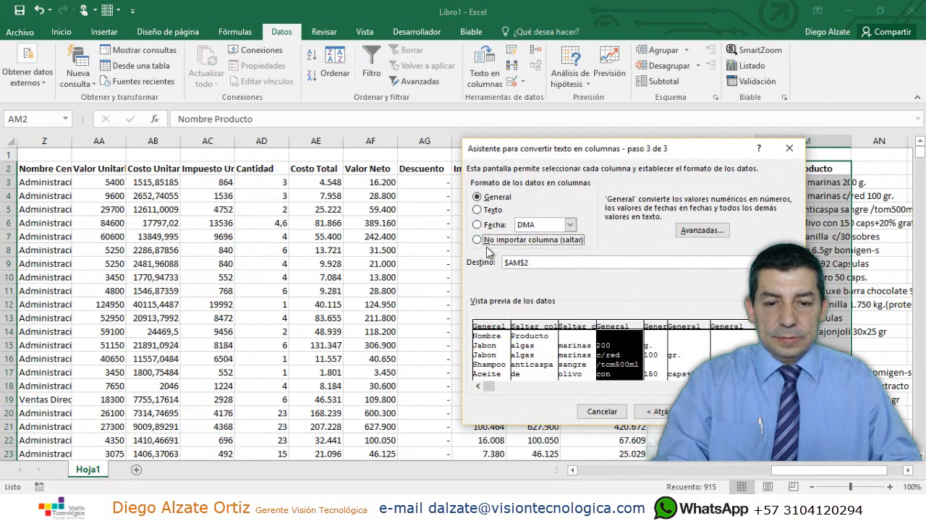
pyautogui.click(477, 239)
pyautogui.click(654, 340)
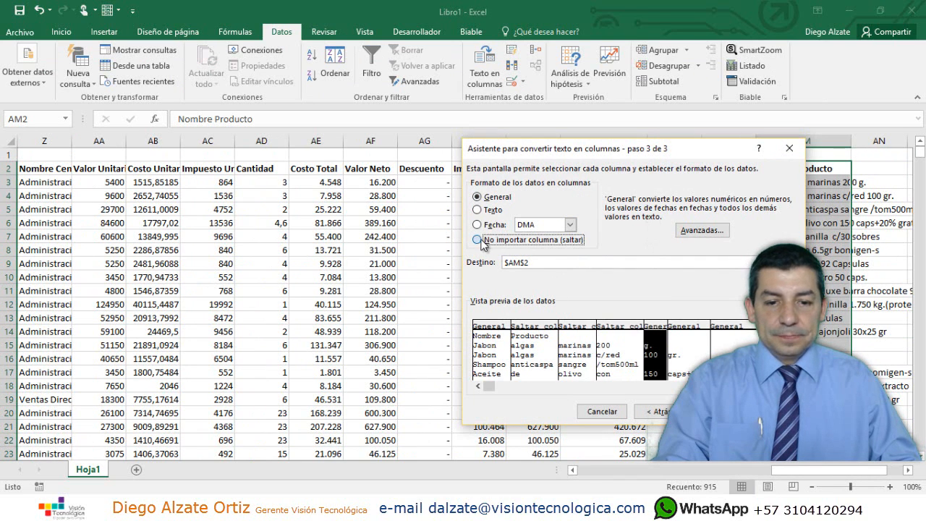
pyautogui.click(481, 240)
pyautogui.click(680, 334)
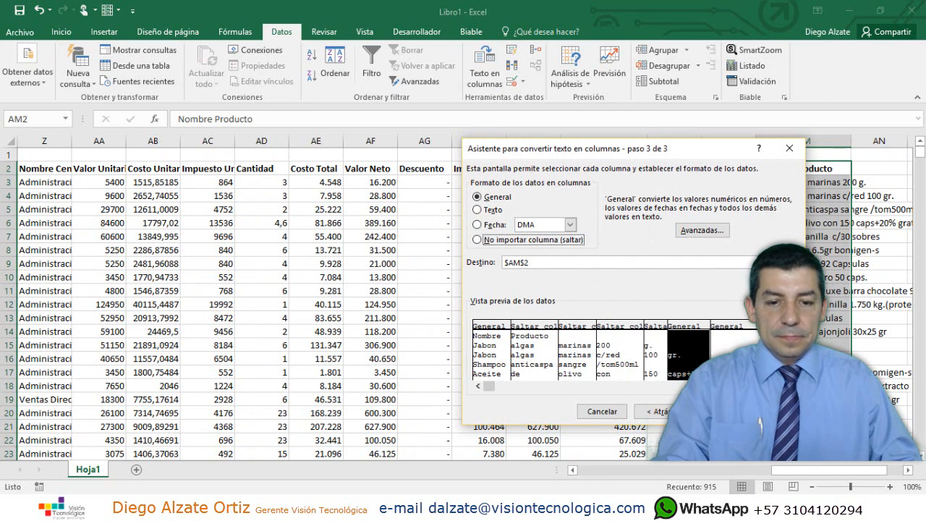
pyautogui.click(731, 329)
pyautogui.click(478, 239)
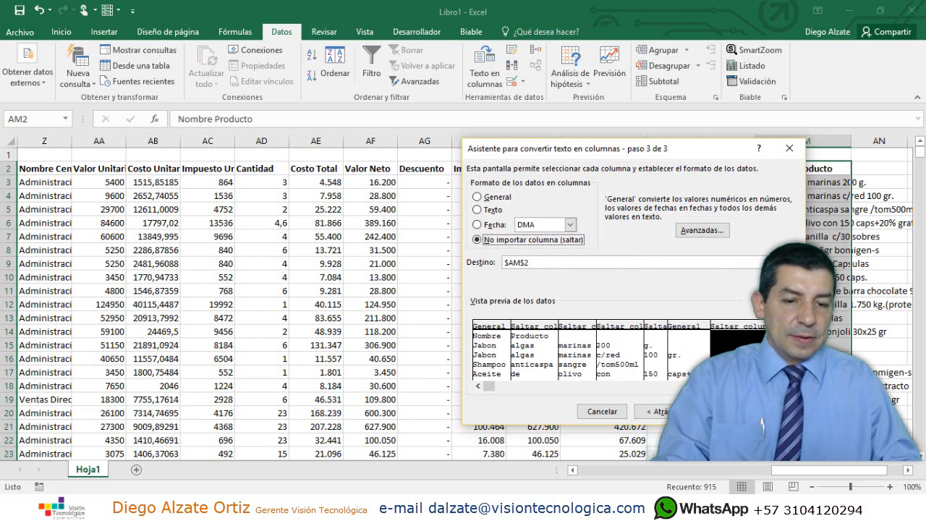
pyautogui.press('Return')
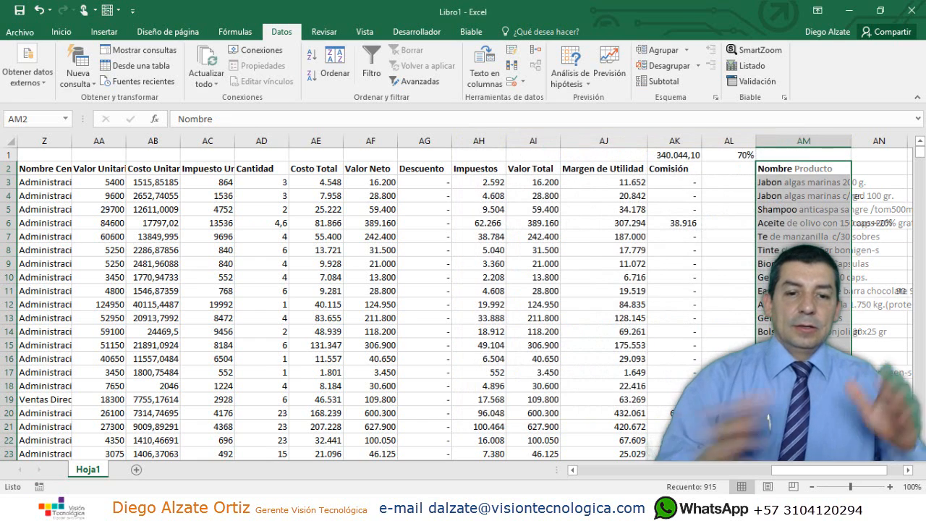
# Step: Check the split product names in column AM and select the neighbouring columns AN to AR
pyautogui.click(895, 470)
pyautogui.hscroll(-3, 817, 470)
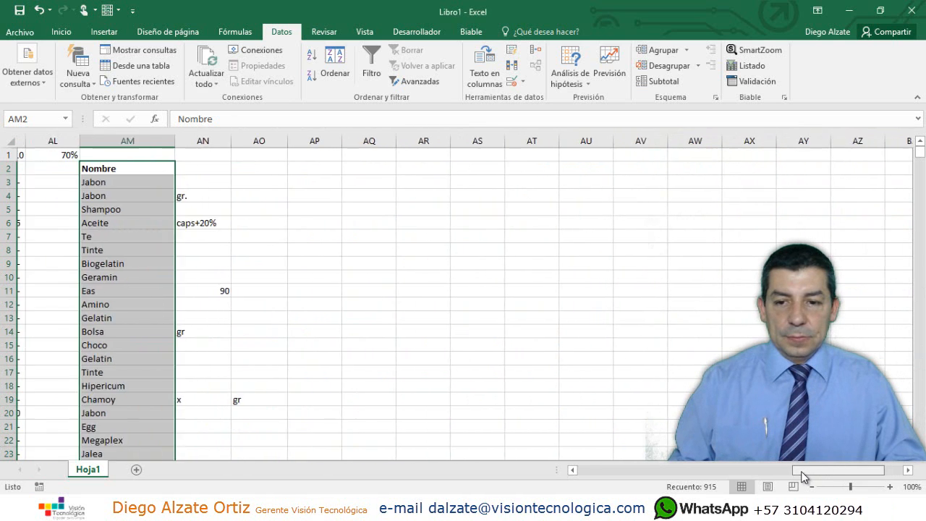
pyautogui.moveTo(384, 143); pyautogui.dragTo(624, 166)
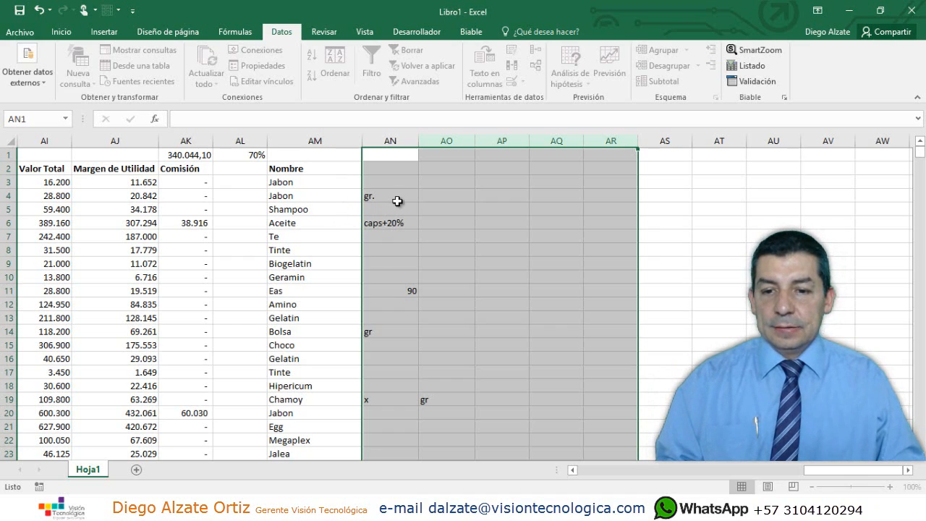
# Step: Enter =MAYUSC(L3) in M3 to convert the first word to uppercase, and fill it down column M
pyautogui.moveTo(815, 474); pyautogui.dragTo(641, 485)
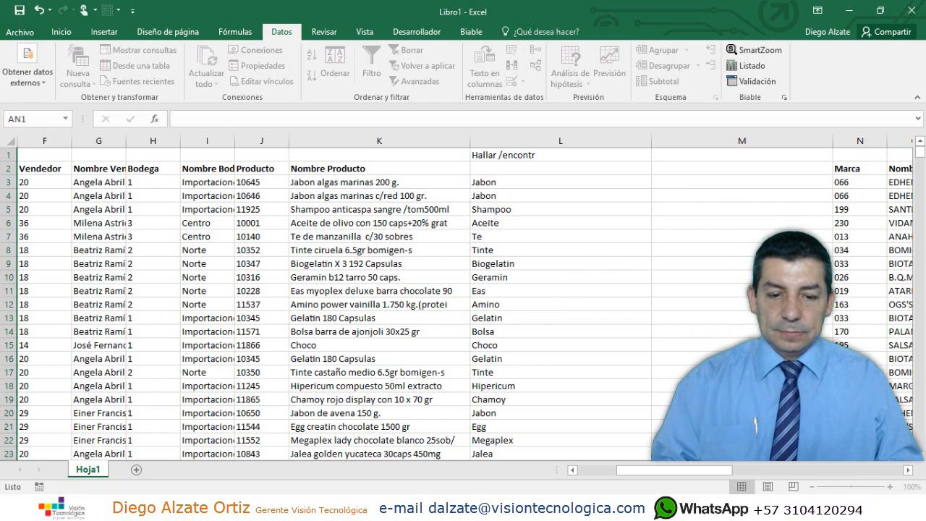
pyautogui.click(741, 182)
pyautogui.write('=mayusc(')
pyautogui.click(520, 183)
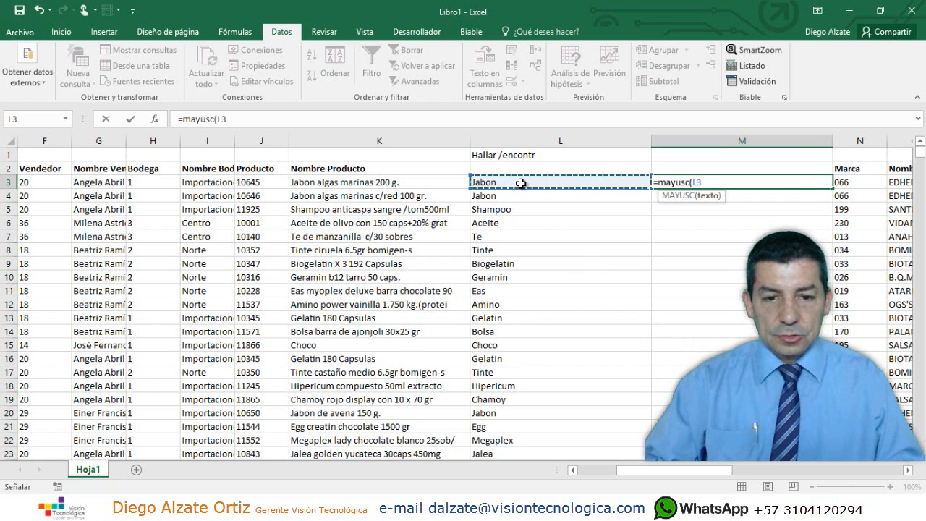
pyautogui.write(')')
pyautogui.press('Return')
pyautogui.click(771, 182)
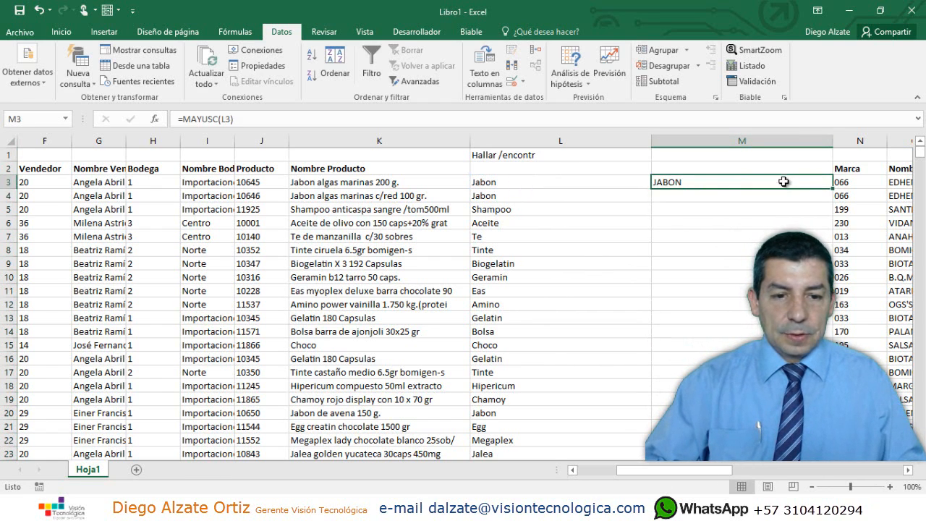
pyautogui.doubleClick(832, 189)
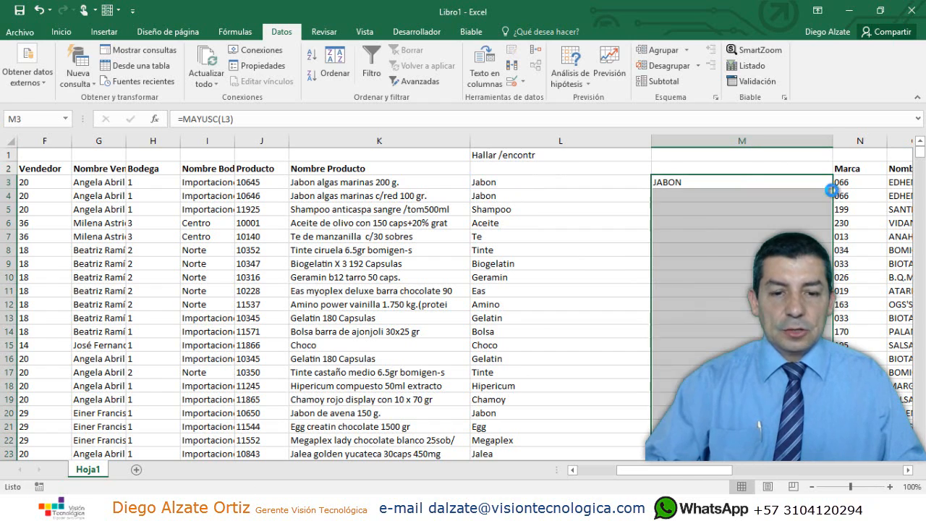
# Step: Replace MAYUSC with MINUSC in the M3 formula and fill the lowercase version down column M
pyautogui.click(703, 193)
pyautogui.click(701, 181)
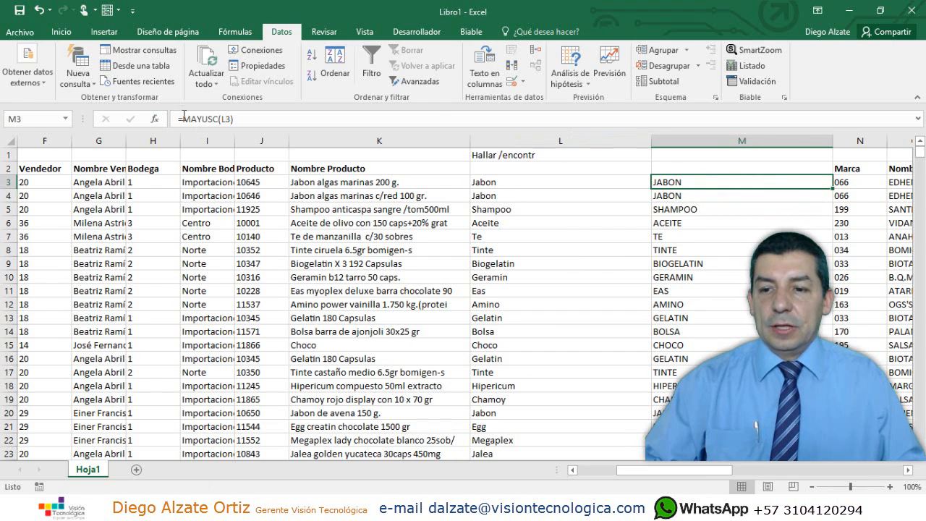
pyautogui.moveTo(183, 118); pyautogui.dragTo(221, 119)
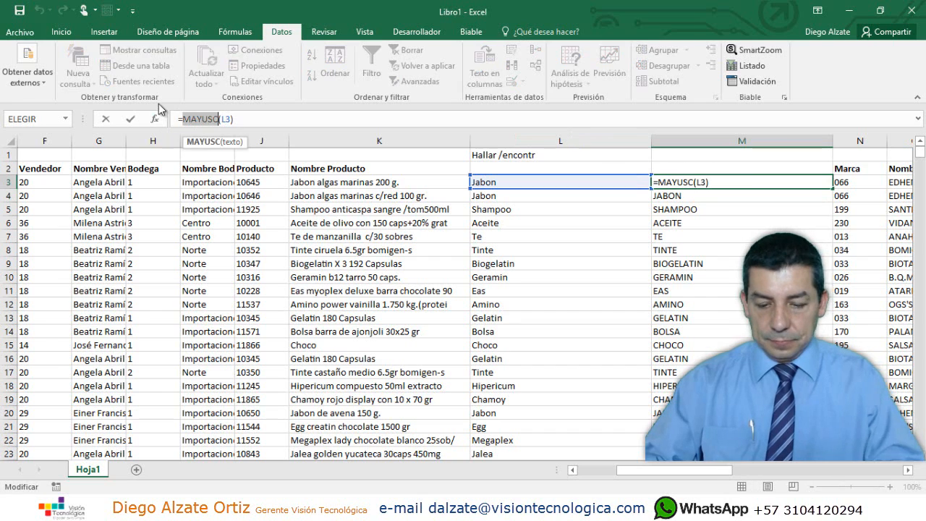
pyautogui.write('minusc')
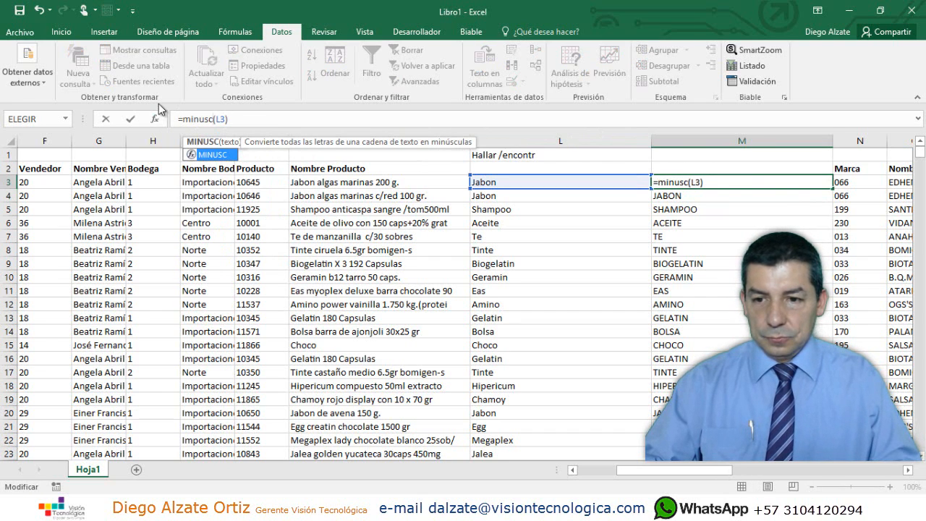
pyautogui.press('Tab')
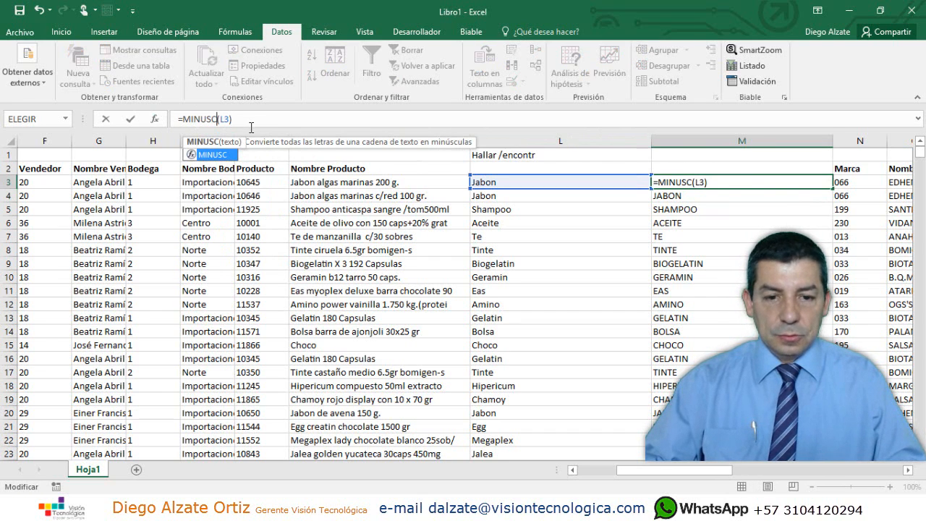
pyautogui.press('Return')
pyautogui.click(724, 184)
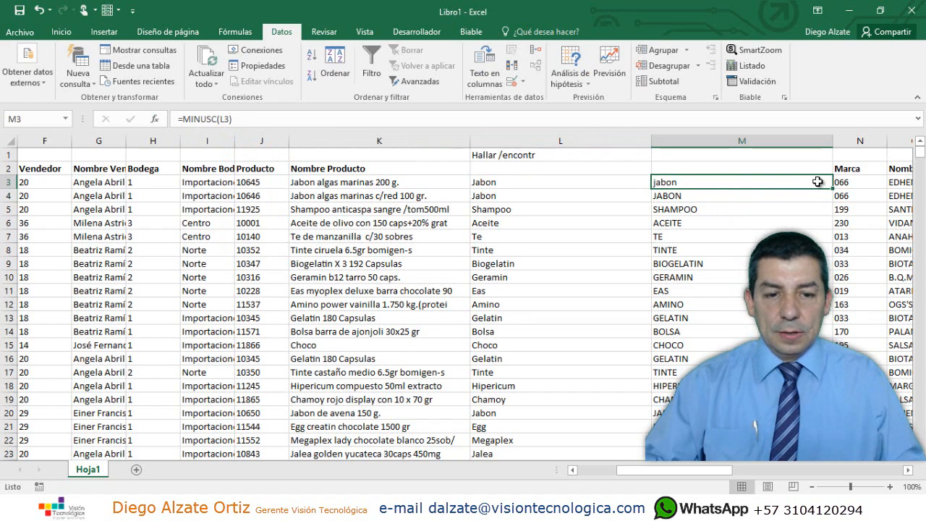
pyautogui.doubleClick(831, 189)
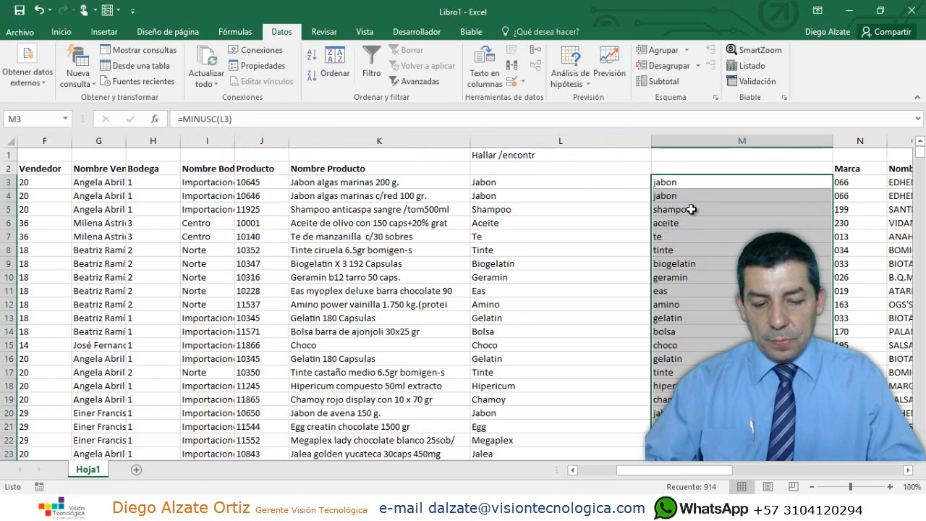
# Step: Enter =NOMPROPIO(K3) in M3 to capitalise each word of the product name, and fill it down column M
pyautogui.write('=nom')
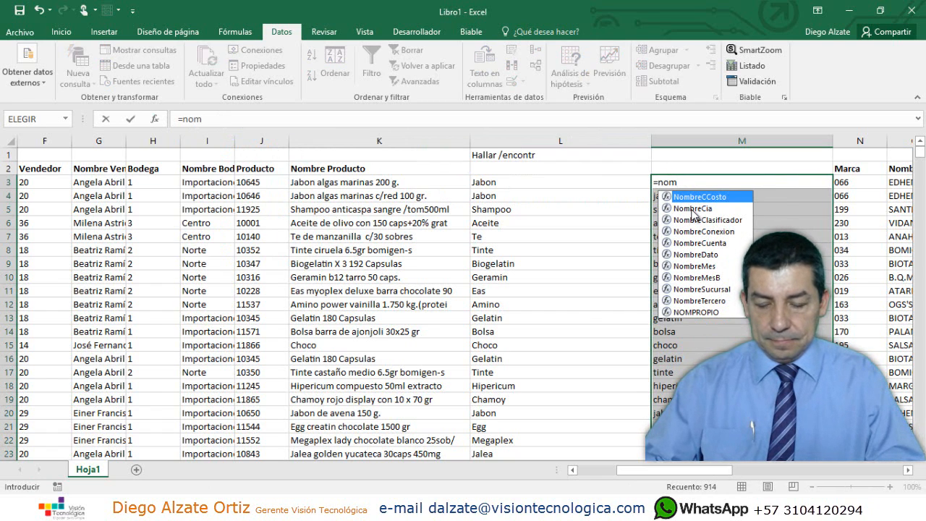
pyautogui.write('pr')
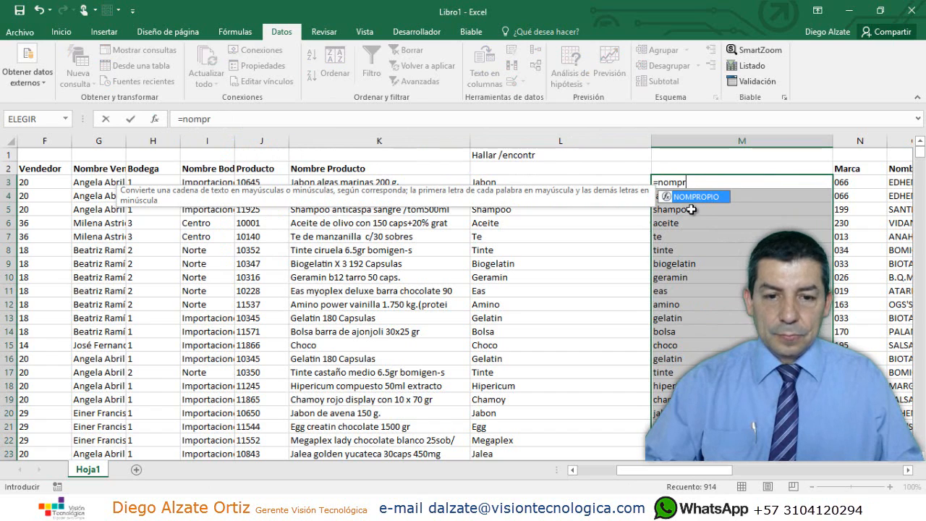
pyautogui.press('Tab')
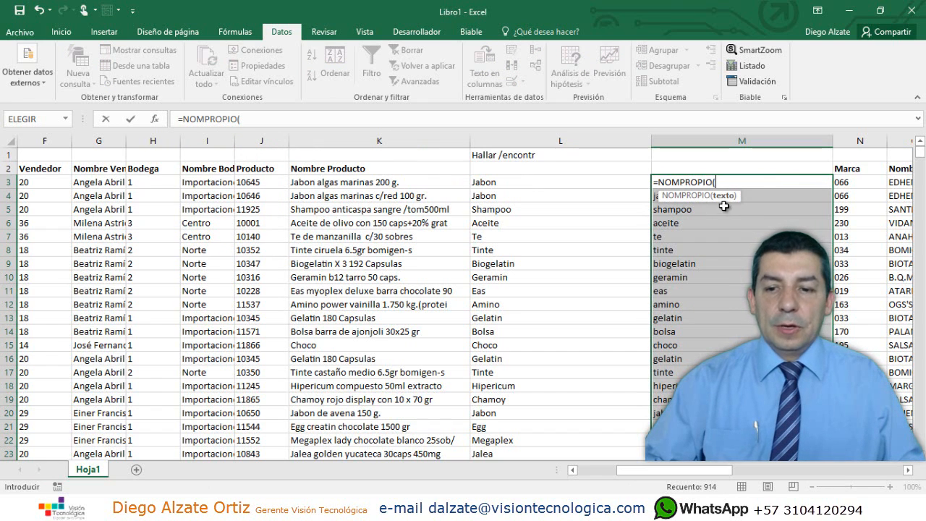
pyautogui.click(346, 183)
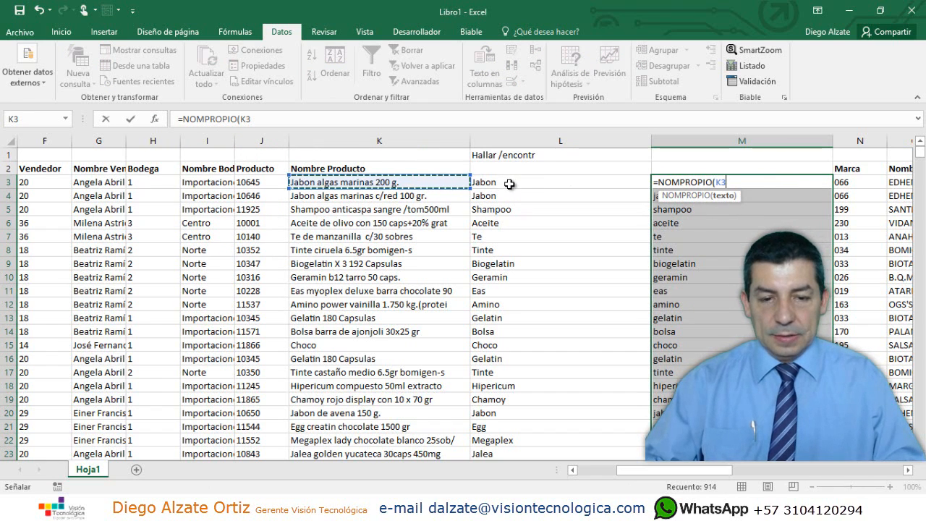
pyautogui.press('Return')
pyautogui.click(741, 181)
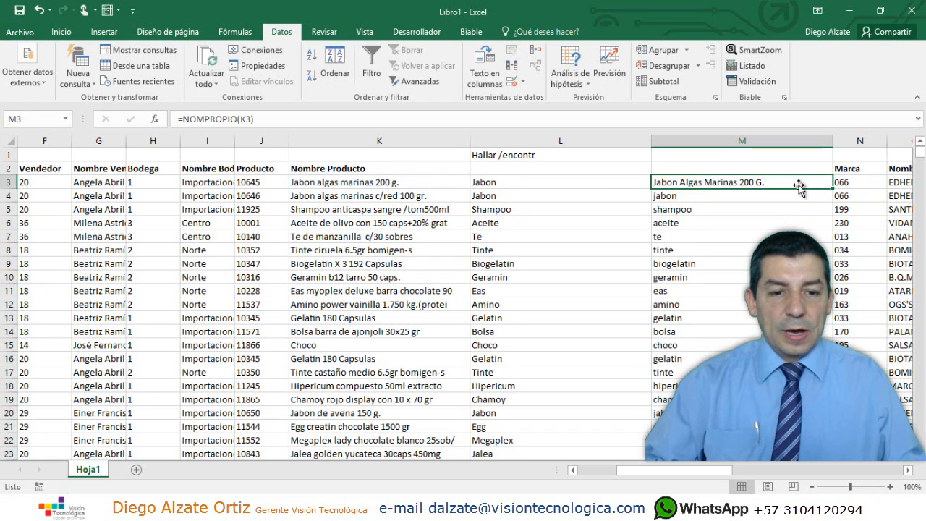
pyautogui.doubleClick(832, 189)
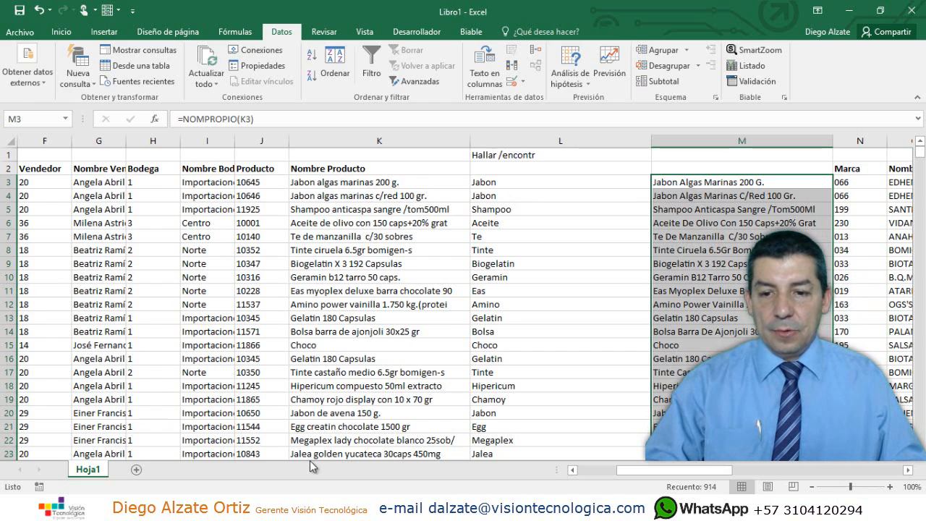
# Step: Clear the formulas from M3 down column M, then narrow column L and widen column M
pyautogui.press('Delete')
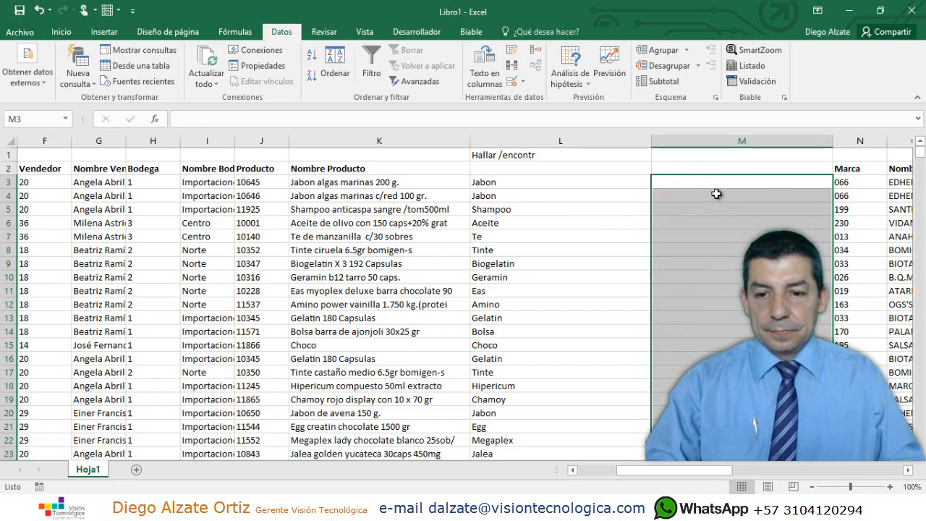
pyautogui.click(687, 182)
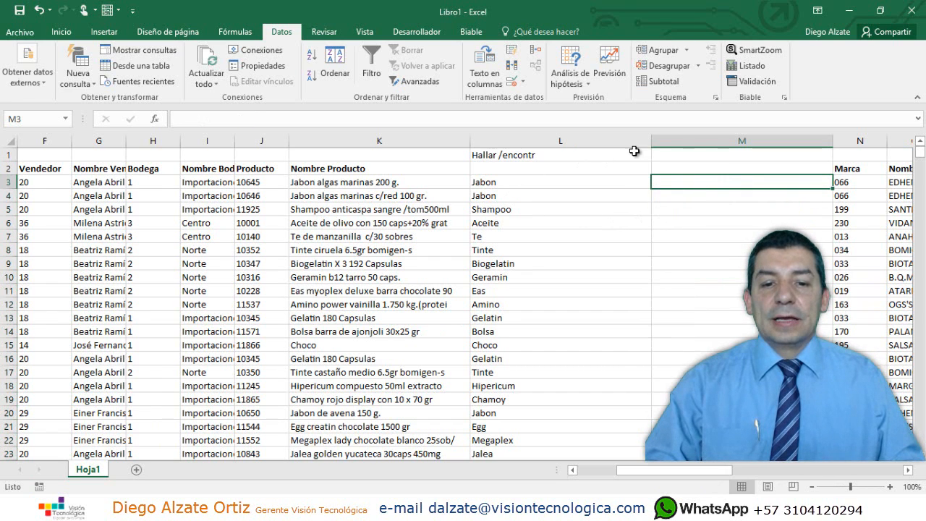
pyautogui.moveTo(652, 142); pyautogui.dragTo(603, 142)
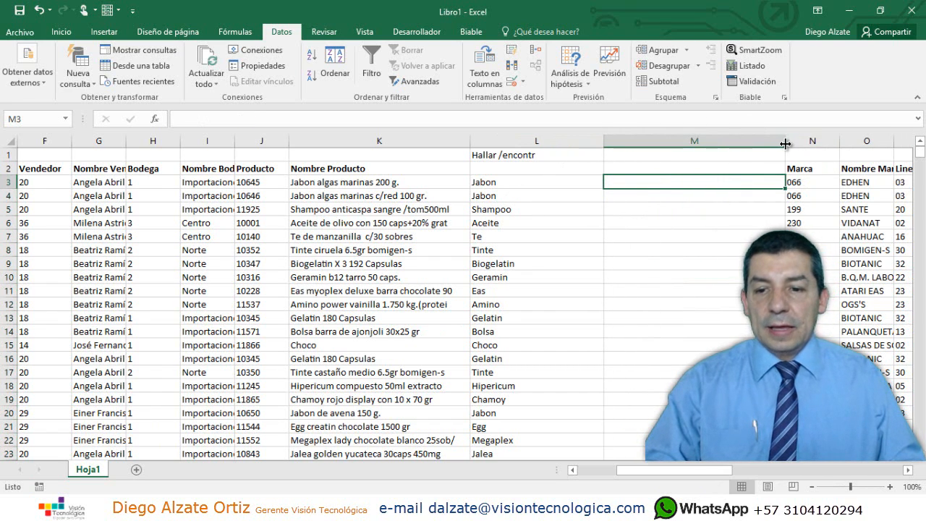
pyautogui.moveTo(786, 140); pyautogui.dragTo(827, 141)
# Step: Enter =LARGO(K3) in M3 to count the characters of the product name in K3
pyautogui.doubleClick(315, 182)
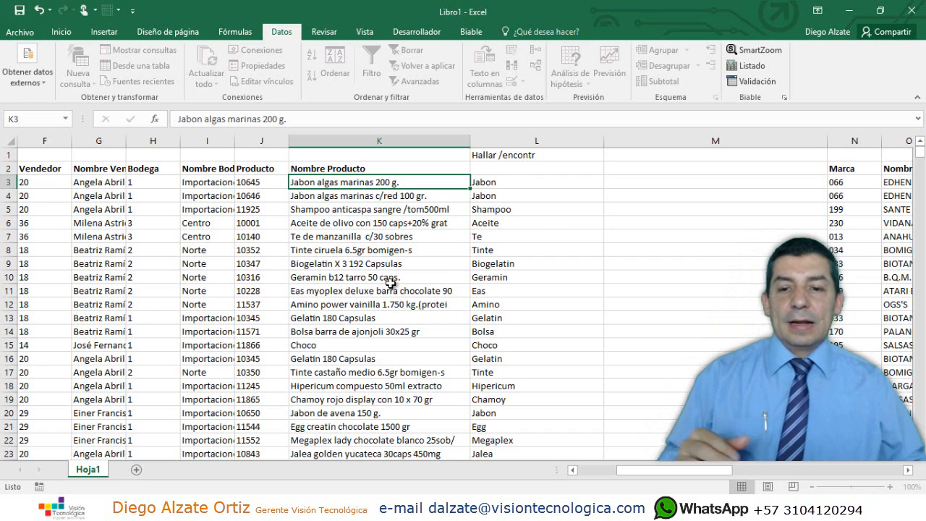
pyautogui.click(649, 187)
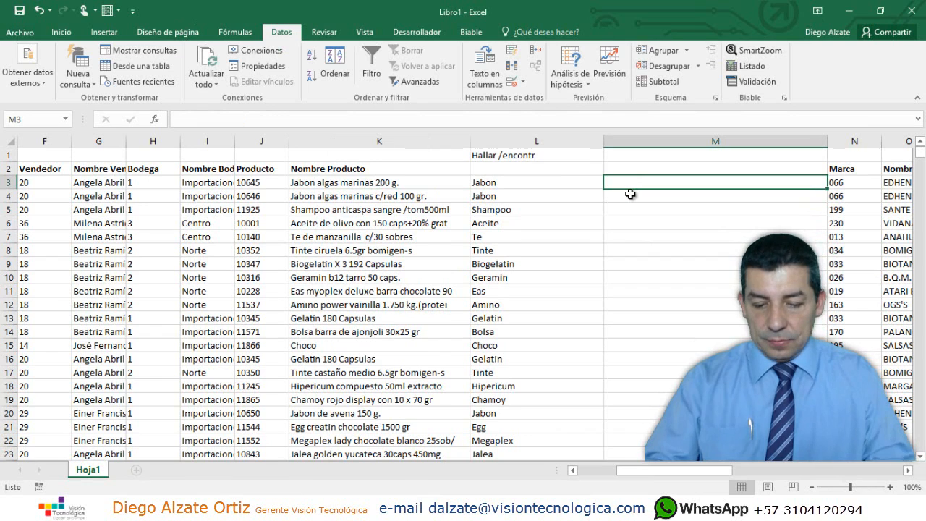
pyautogui.write('=largo(')
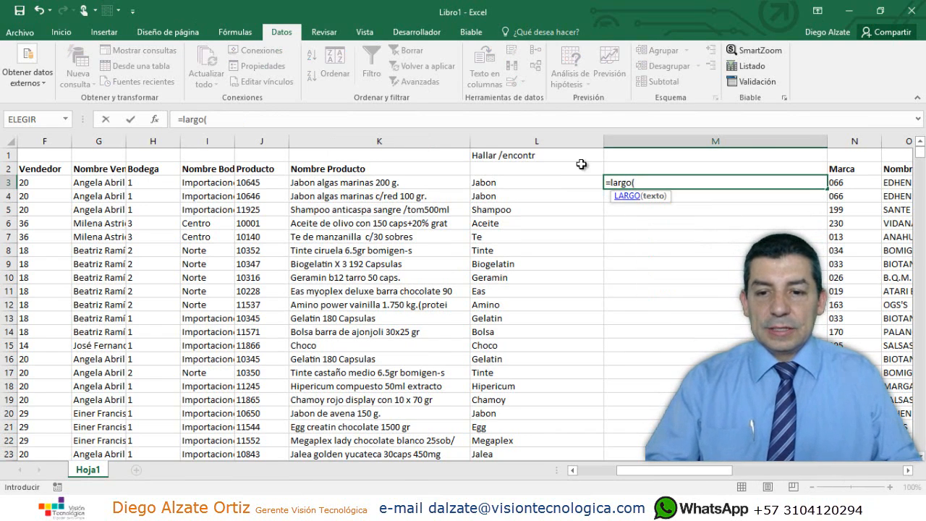
pyautogui.click(410, 181)
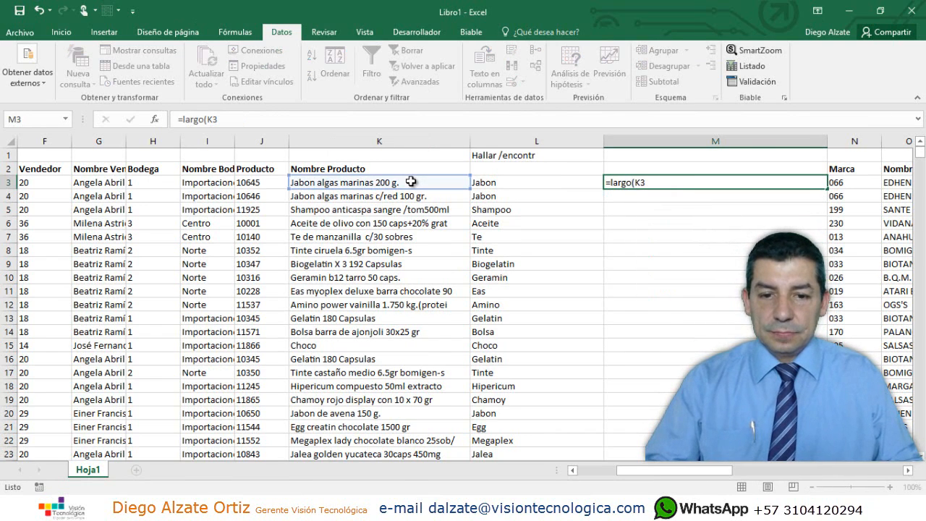
pyautogui.press('Return')
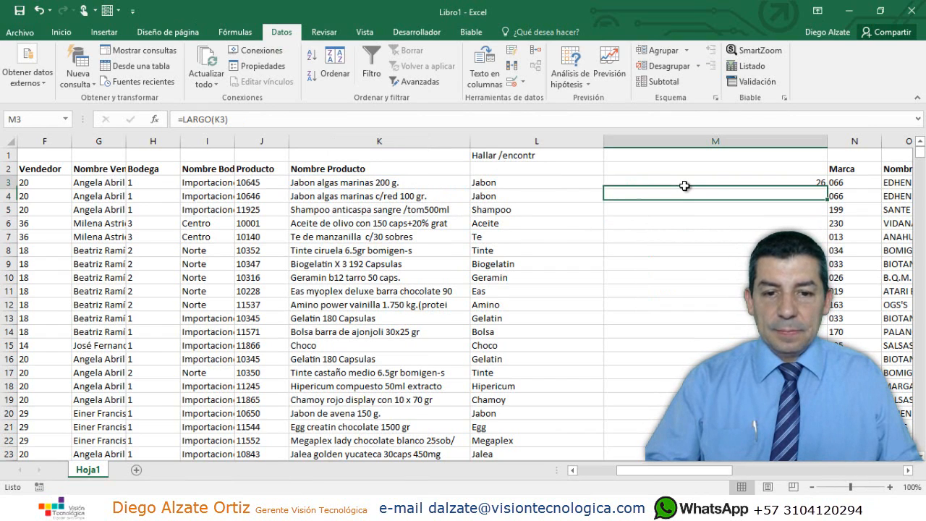
# Step: Change the M3 formula to =DERECHA(K3;LARGO(K3)-1) to drop the product name's first letter, and fill it down to M11
pyautogui.click(649, 177)
pyautogui.click(181, 119)
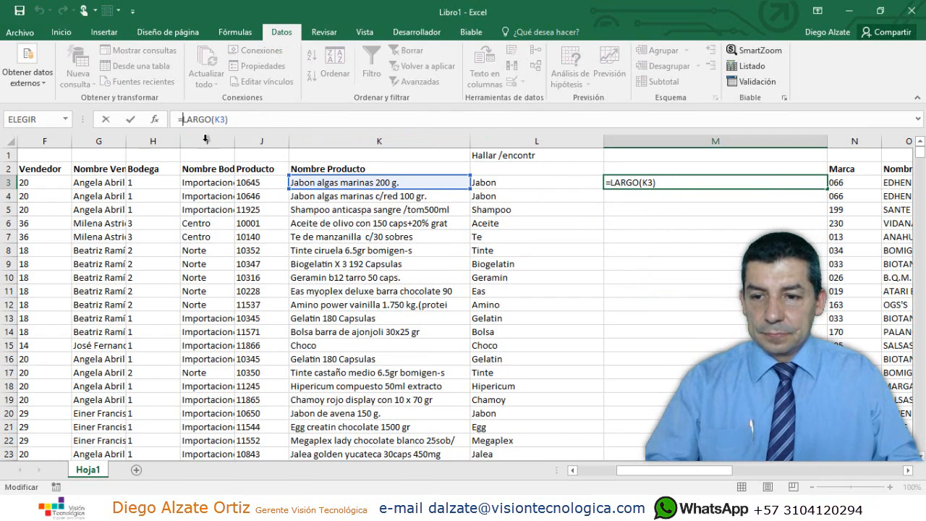
pyautogui.write('derecha')
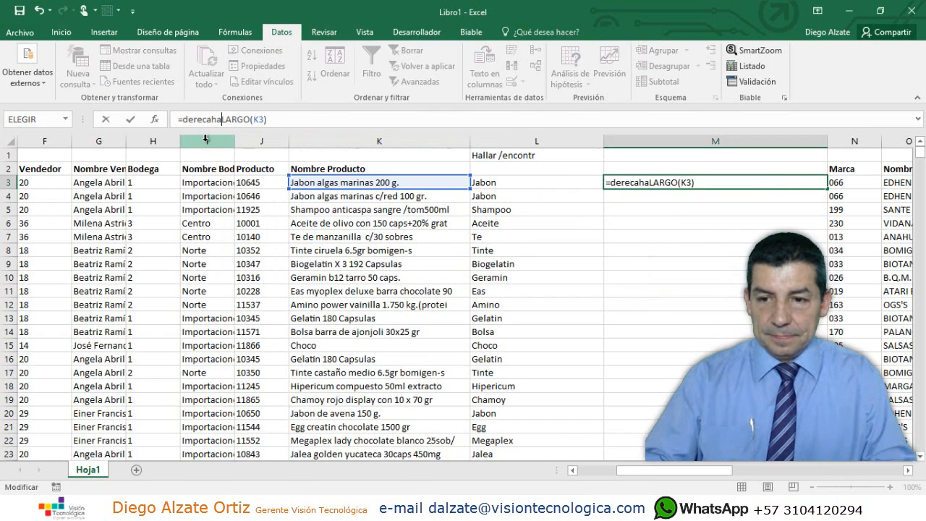
pyautogui.press('BackSpace')
pyautogui.press('BackSpace')
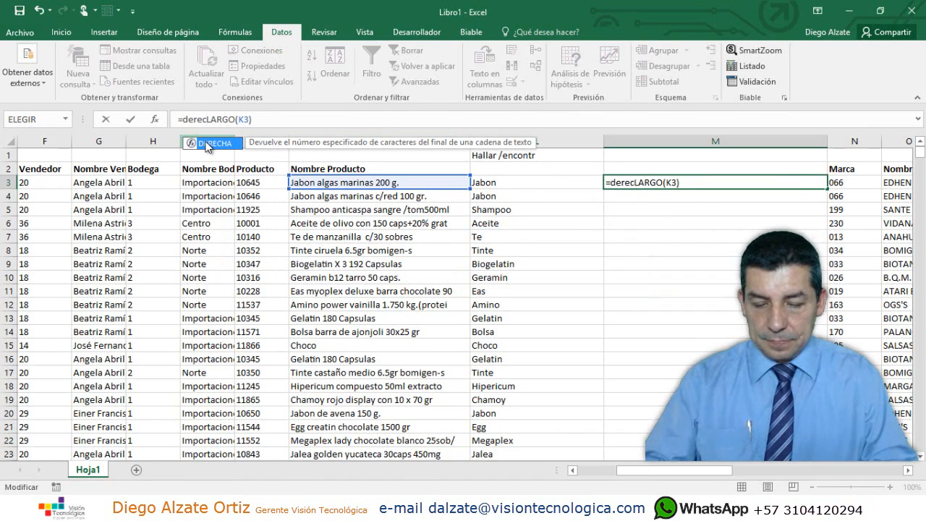
pyautogui.doubleClick(208, 144)
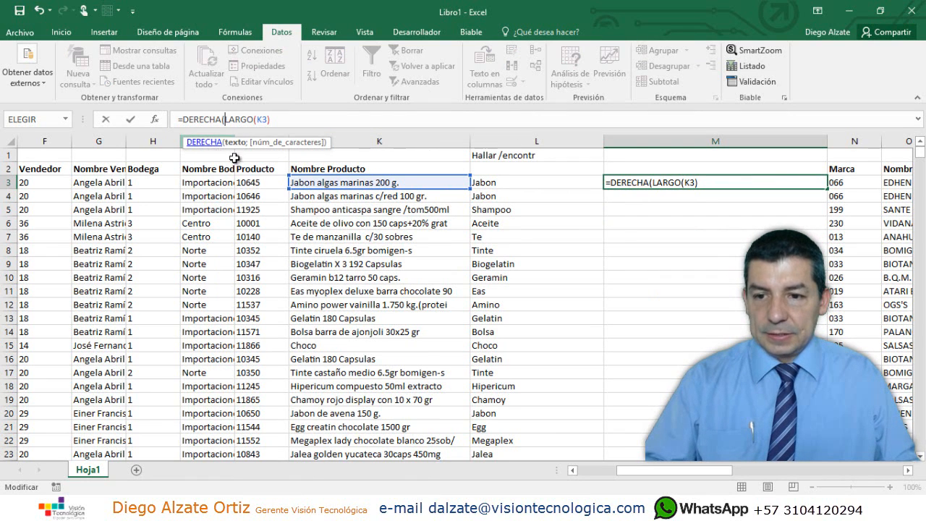
pyautogui.click(306, 188)
pyautogui.write(';')
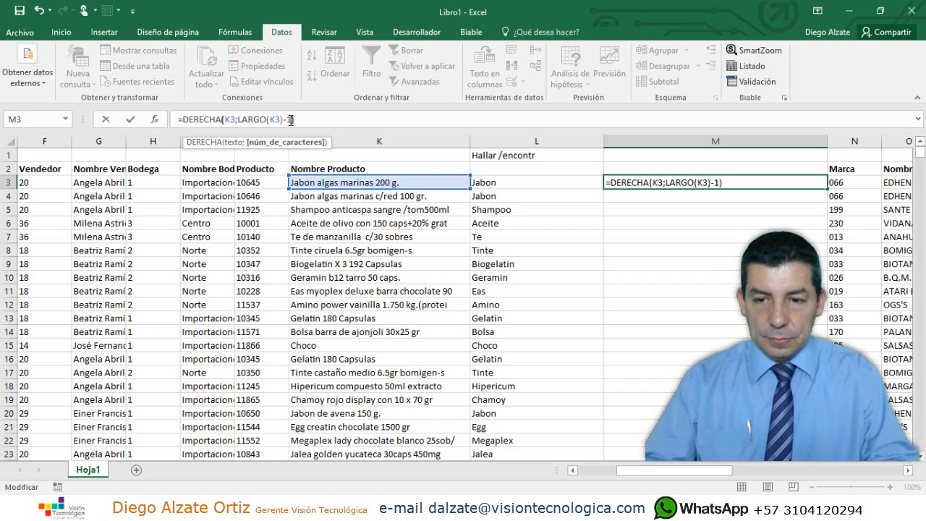
pyautogui.write('-1)')
pyautogui.press('Return')
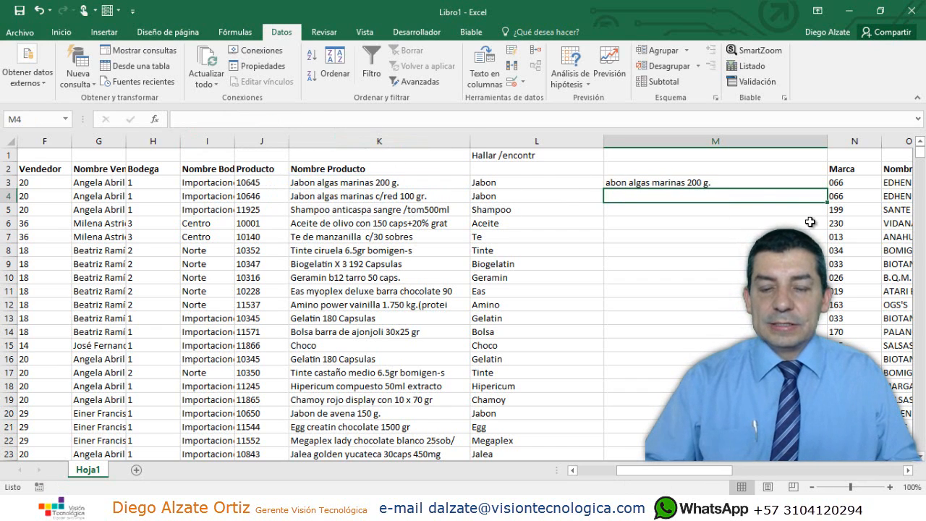
pyautogui.click(799, 186)
pyautogui.moveTo(826, 189); pyautogui.dragTo(826, 293)
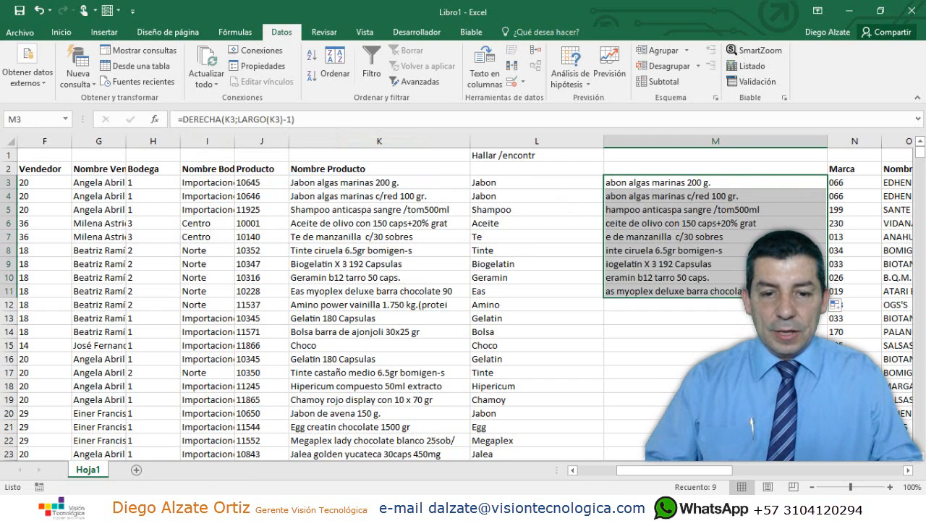
# Step: Wrap the M3 formula as =MAYUSC(DERECHA(K3;LARGO(K3)-1)) to uppercase the remaining text, and fill it down the whole of column M
pyautogui.click(683, 185)
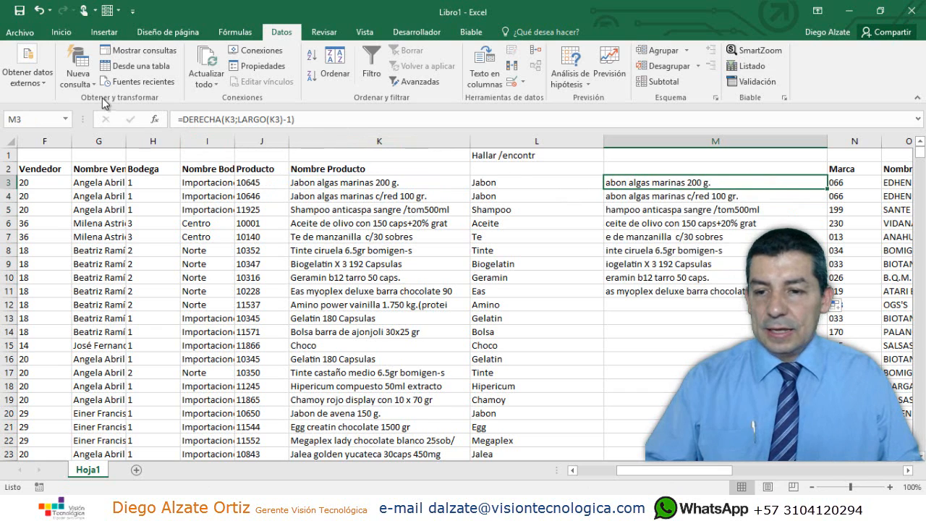
pyautogui.click(186, 119)
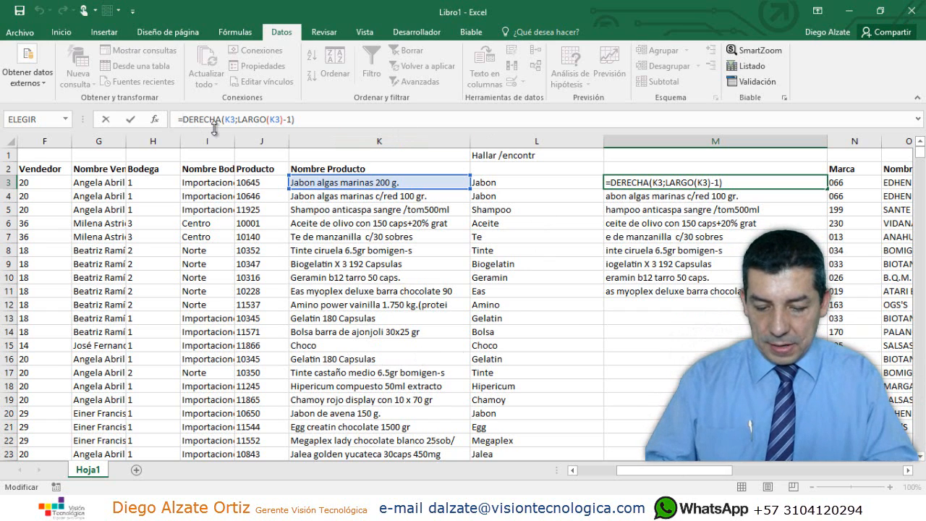
pyautogui.write('M')
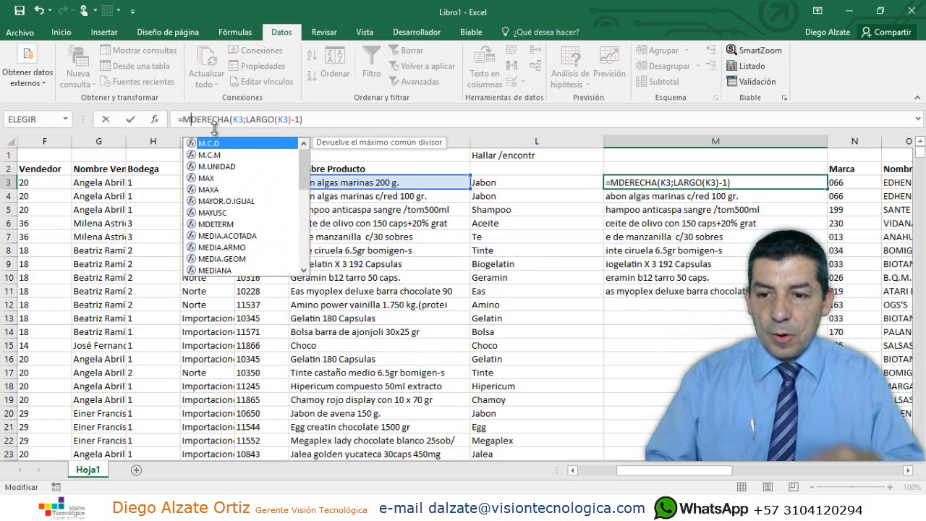
pyautogui.write('ayuc')
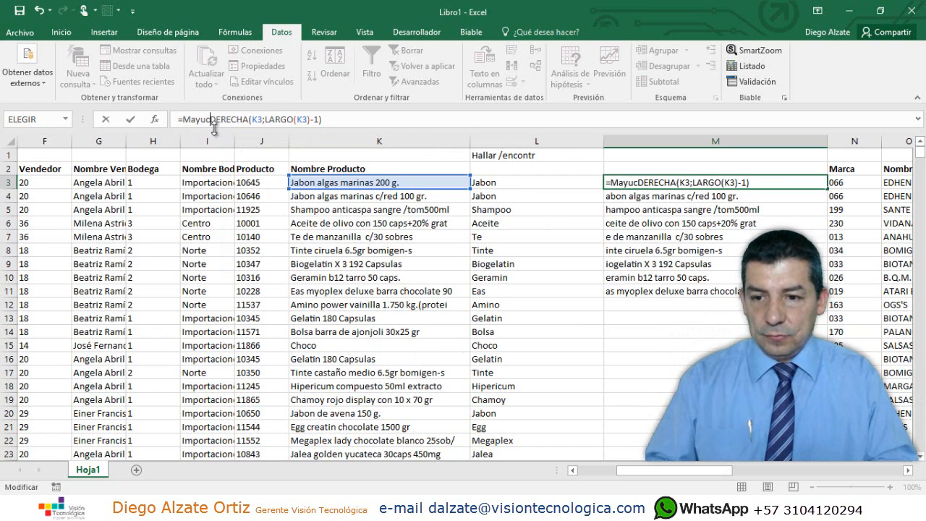
pyautogui.press('BackSpace')
pyautogui.write('sc(')
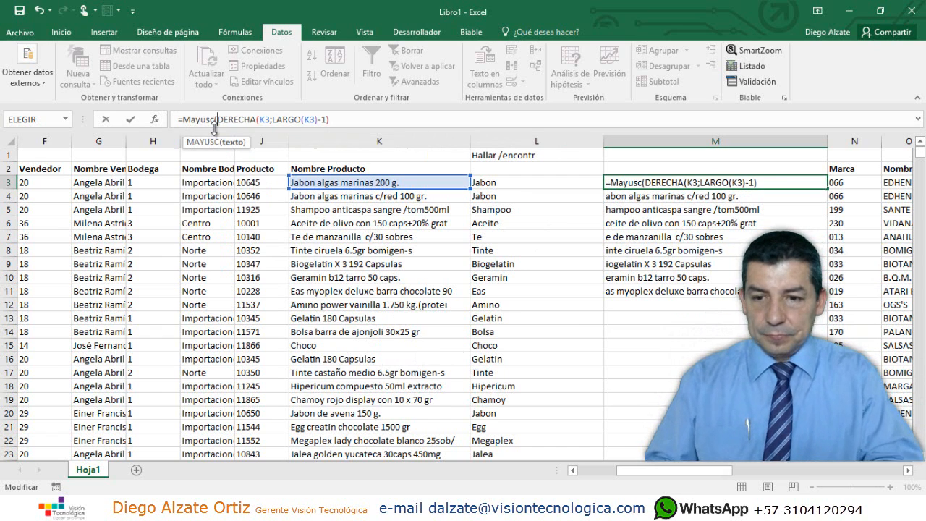
pyautogui.write(')')
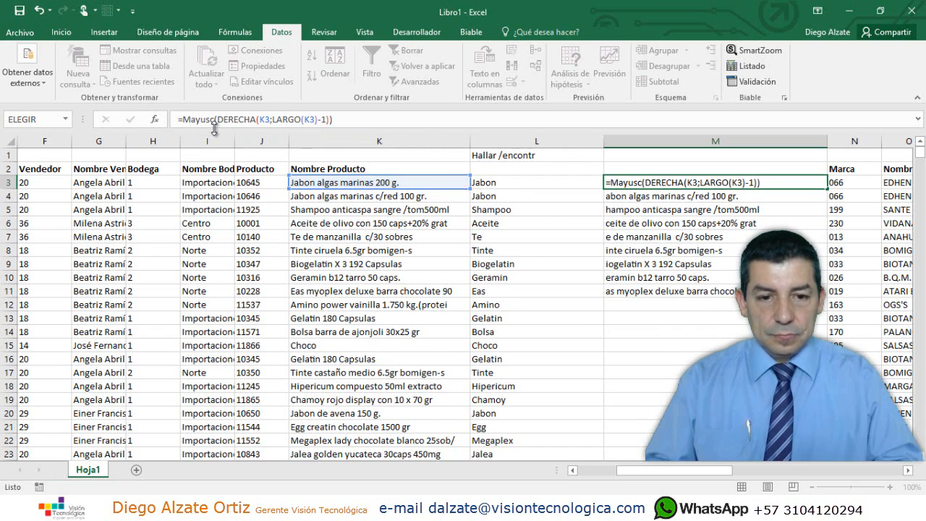
pyautogui.press('Return')
pyautogui.click(767, 183)
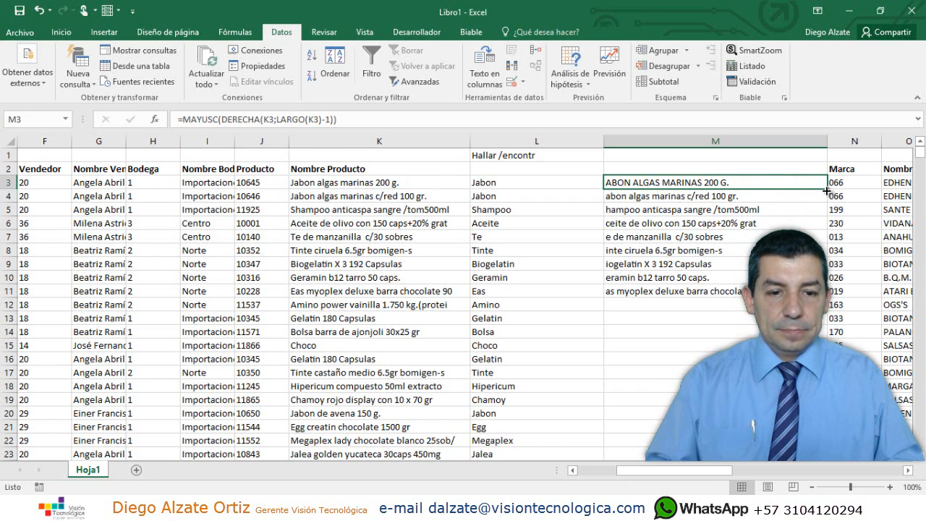
pyautogui.moveTo(827, 190); pyautogui.dragTo(832, 295)
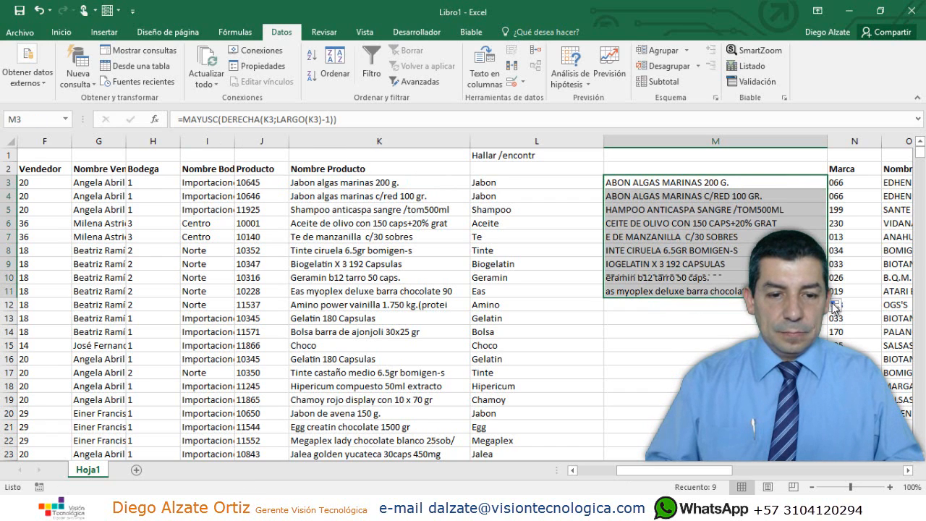
pyautogui.doubleClick(826, 297)
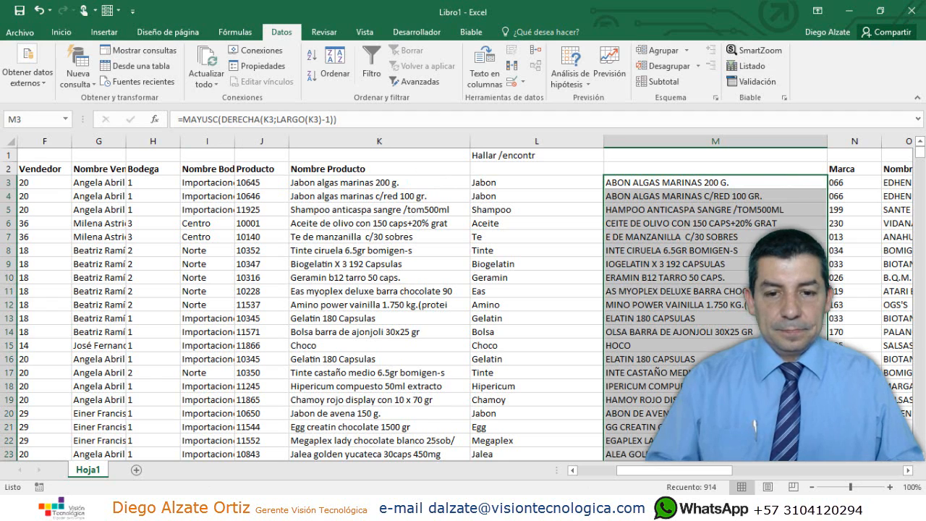
# Step: Prepend IZQUIERDA(K3)& to the MAYUSC formula in M3 to join the product name's first letter to the uppercase text
pyautogui.click(667, 185)
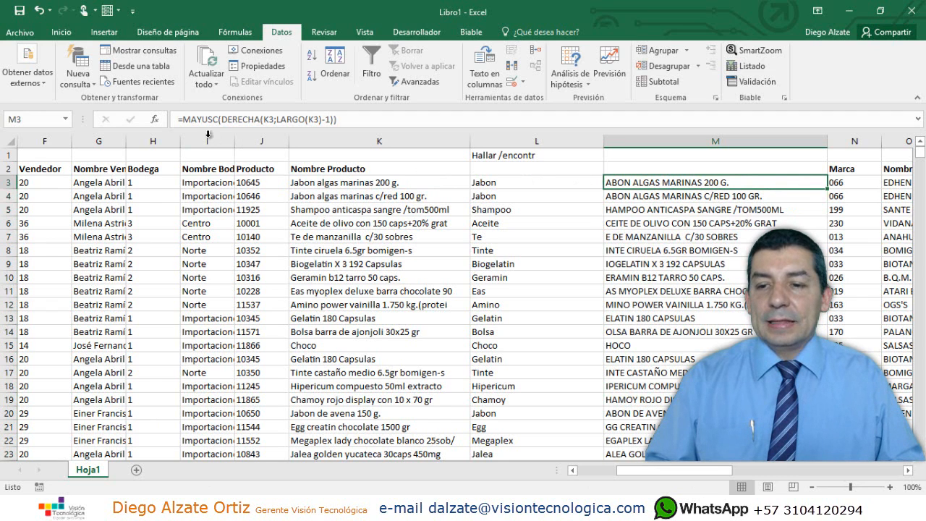
pyautogui.click(183, 118)
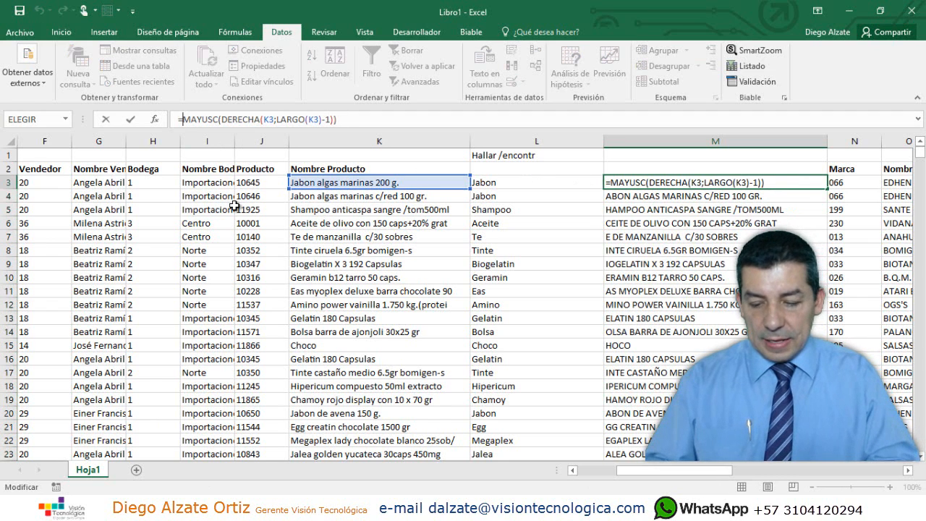
pyautogui.write('IZQUIERDA(')
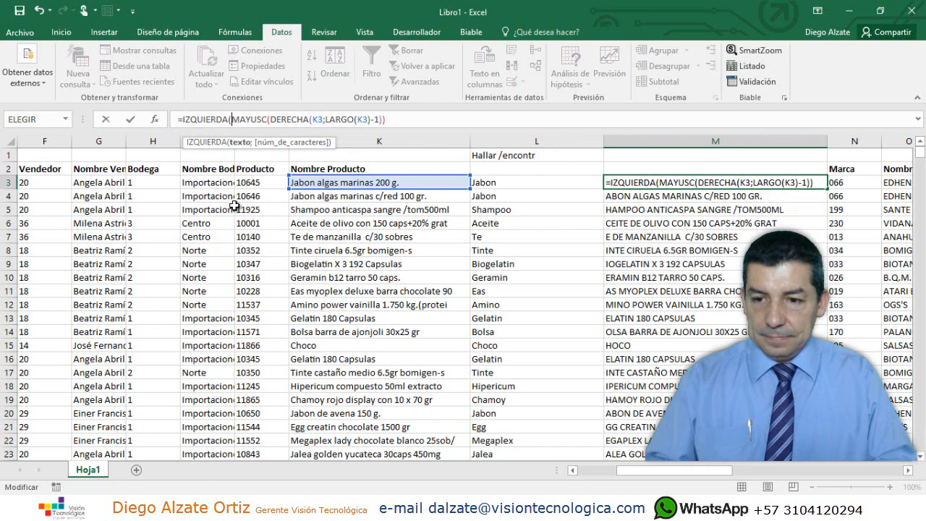
pyautogui.click(320, 184)
pyautogui.write(')')
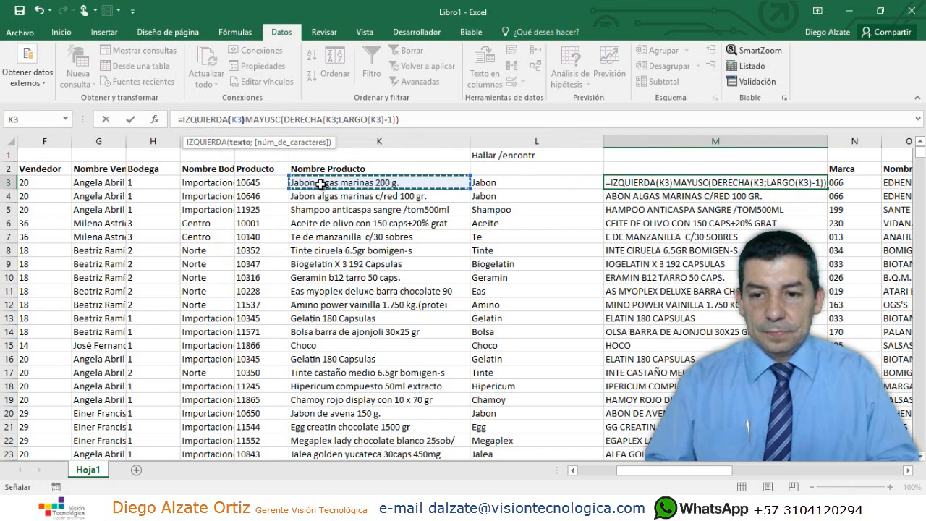
pyautogui.write('&')
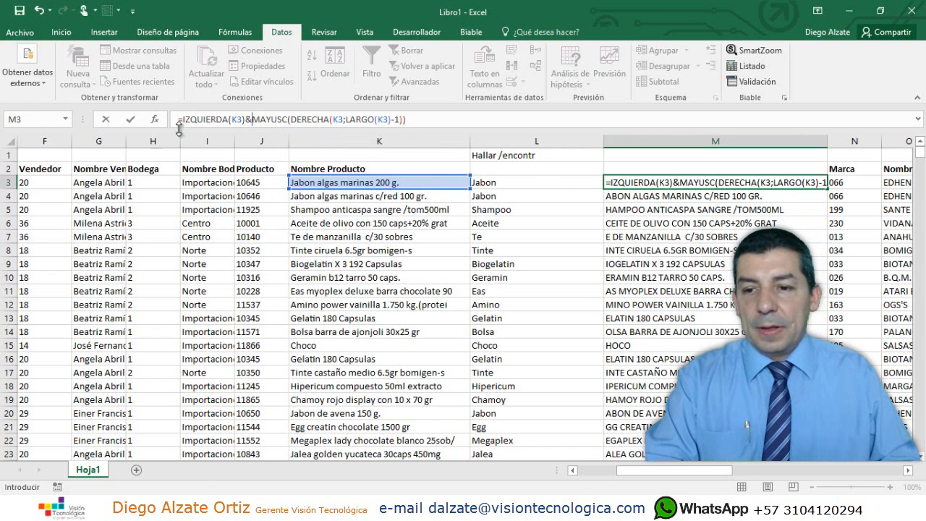
# Step: Enclose IZQUIERDA(K3) in MINUSC within the M3 formula to lowercase the first letter, and fill the formula down column M
pyautogui.click(181, 122)
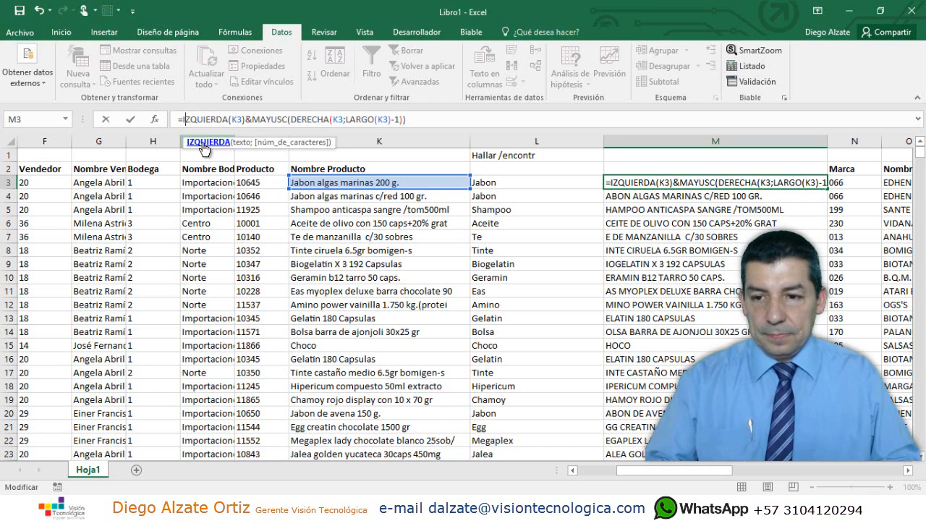
pyautogui.press('Left')
pyautogui.write('Minusc')
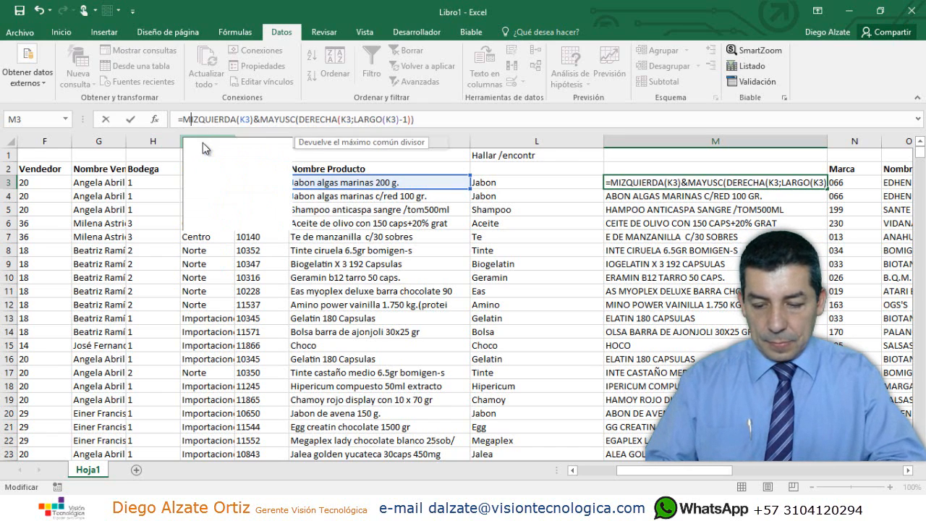
pyautogui.write('(')
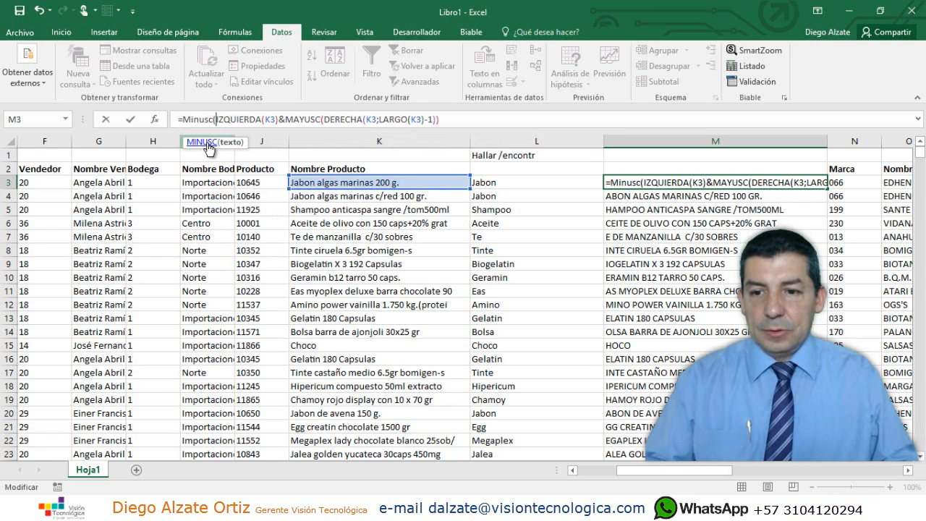
pyautogui.click(278, 119)
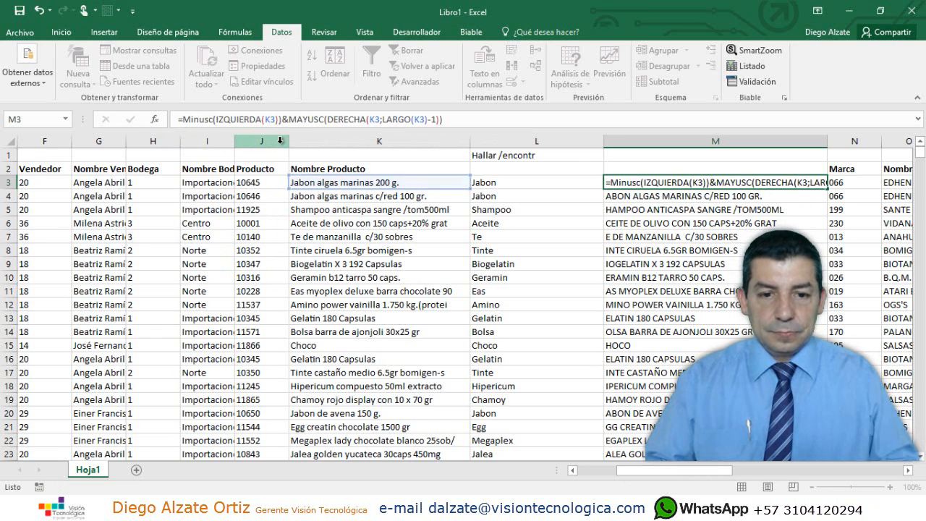
pyautogui.press('Return')
pyautogui.click(796, 183)
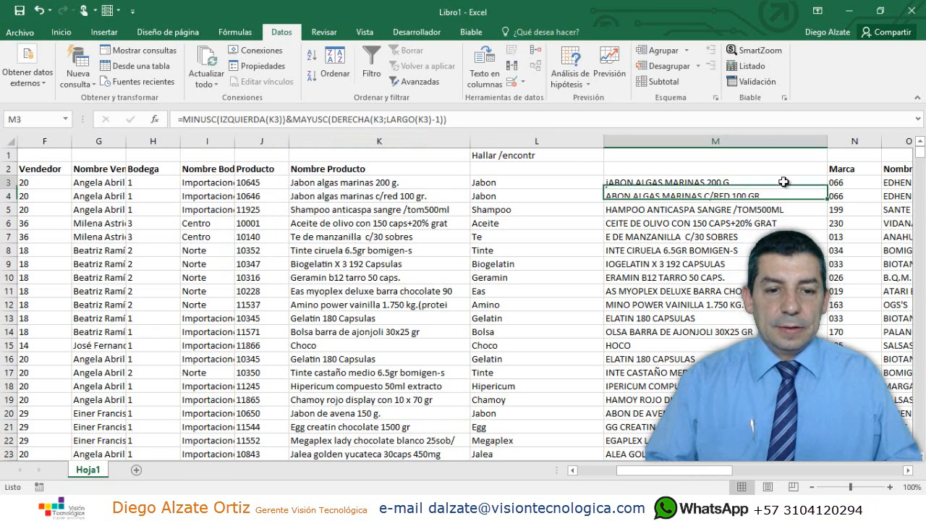
pyautogui.doubleClick(827, 189)
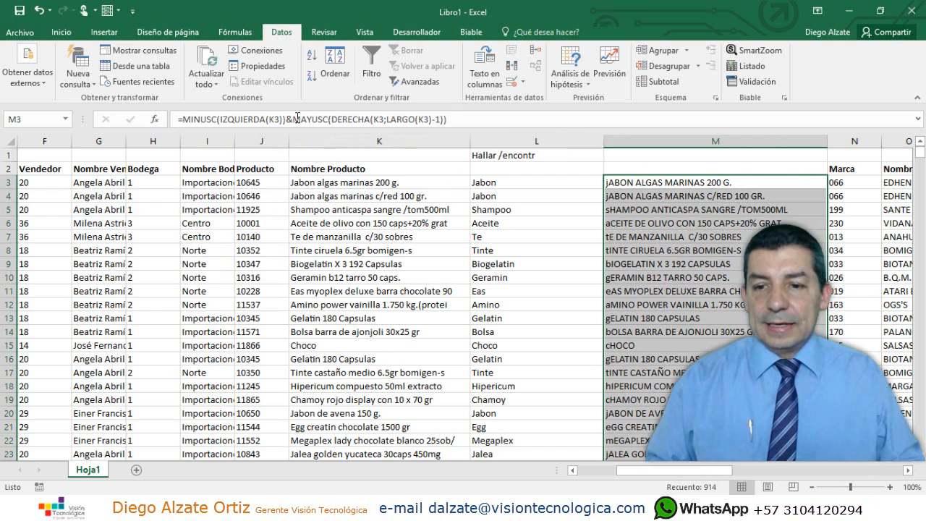
# Step: Examine CONCATENAR's arguments up to Texto5 from cell M2 without keeping the entry, and inspect the & operator in the M3 formula
pyautogui.click(646, 182)
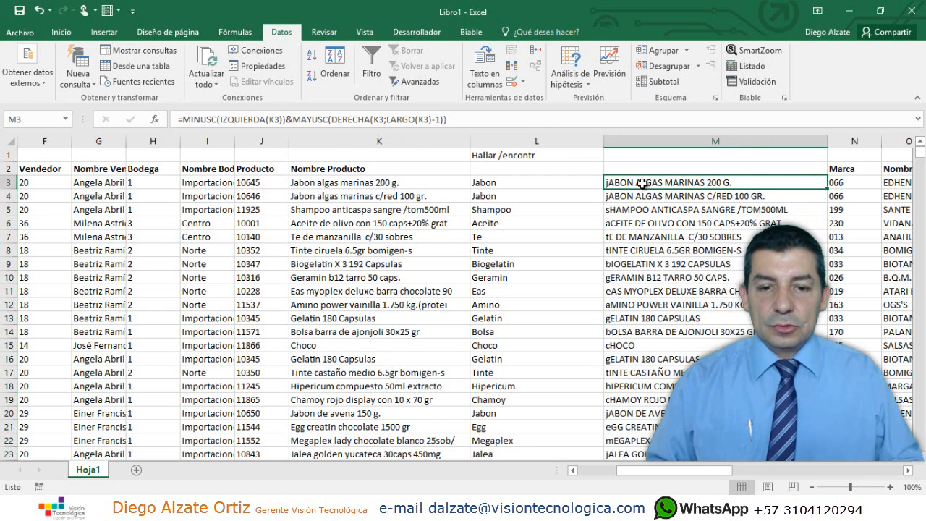
pyautogui.click(626, 165)
pyautogui.write('=con')
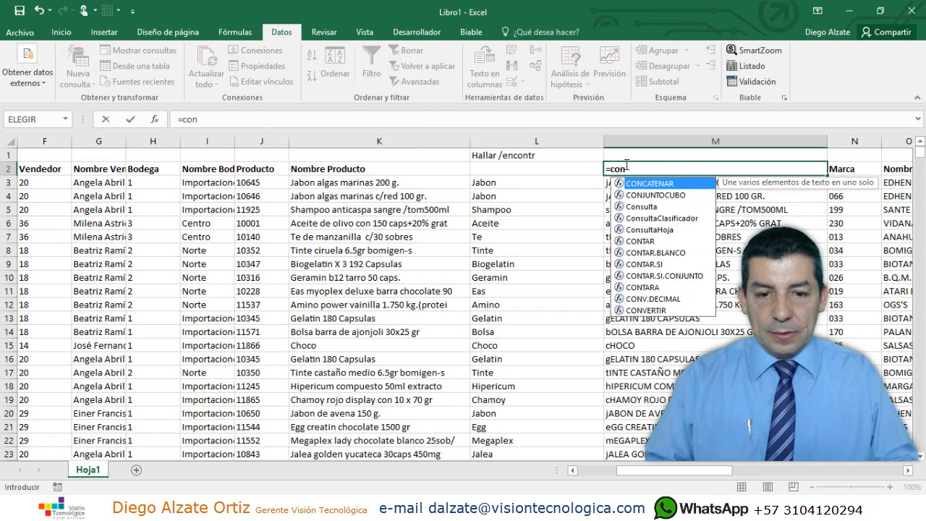
pyautogui.press('Tab')
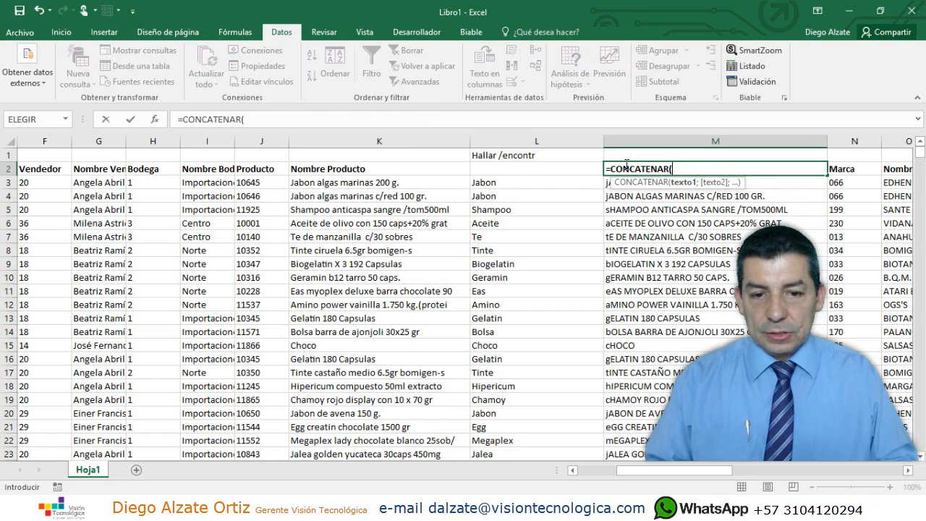
pyautogui.hotkey('ctrl', 'a')
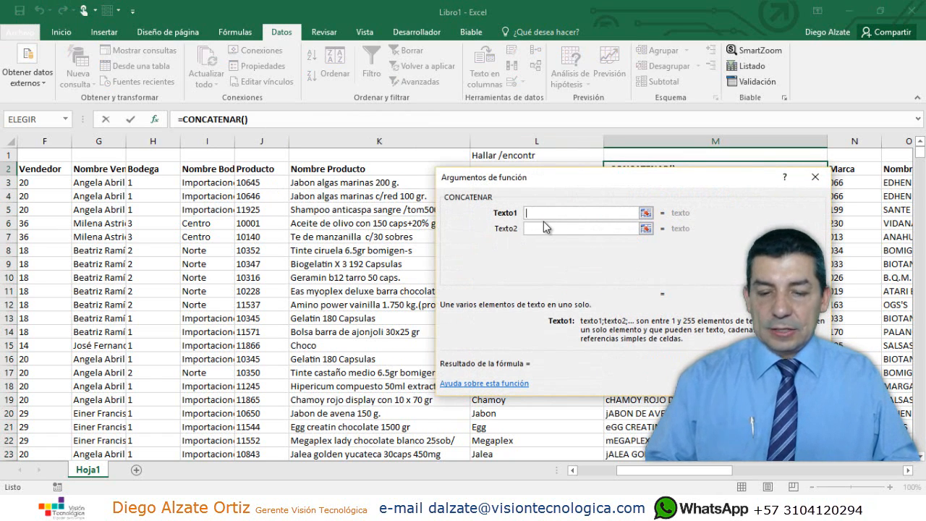
pyautogui.press('Tab')
pyautogui.press('Tab')
pyautogui.press('Tab')
pyautogui.press('Tab')
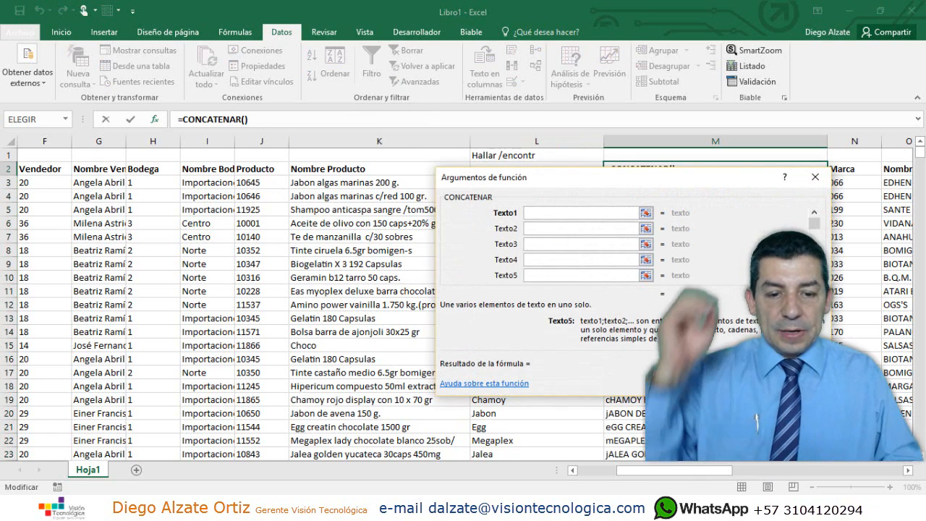
pyautogui.press('Escape')
pyautogui.click(636, 187)
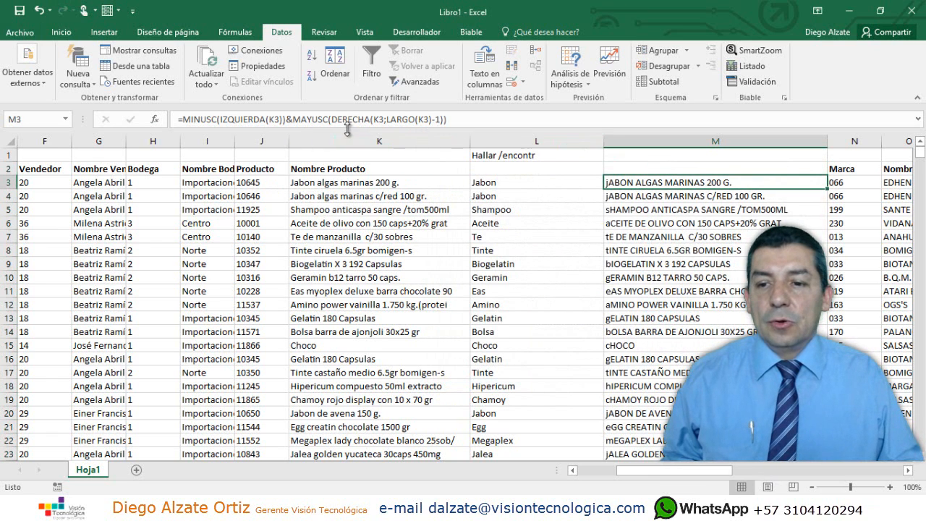
pyautogui.click(290, 120)
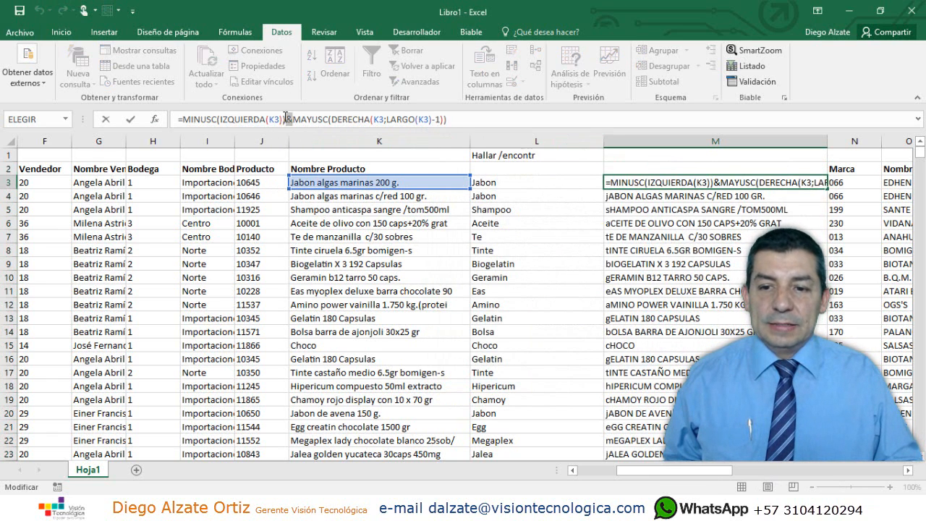
pyautogui.press('Escape')
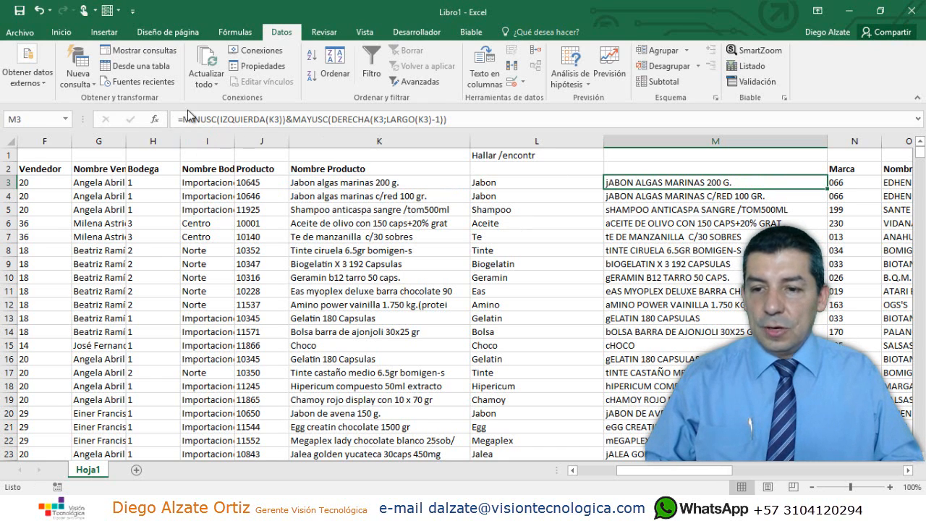
# Step: Insert "-"& before MAYUSC in the M3 formula to separate the first letter with a hyphen, and fill it down column M
pyautogui.click(292, 120)
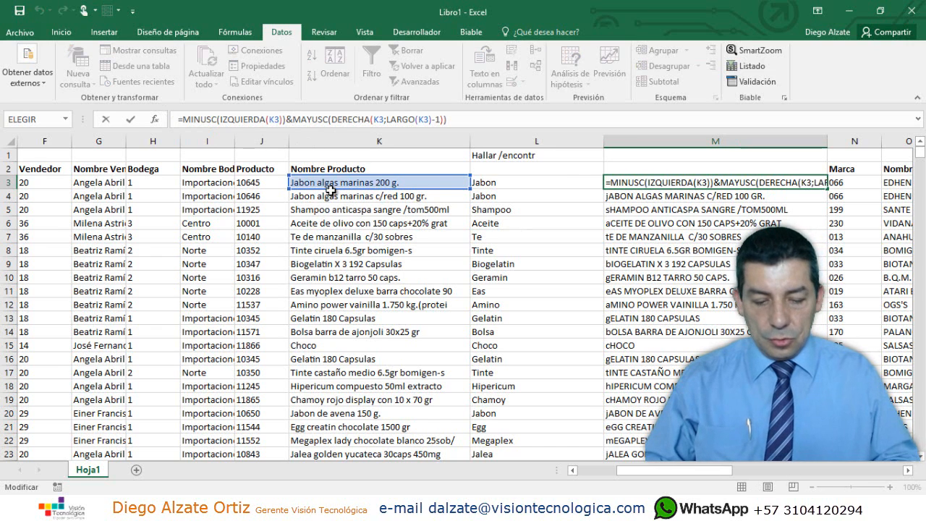
pyautogui.write('"-"')
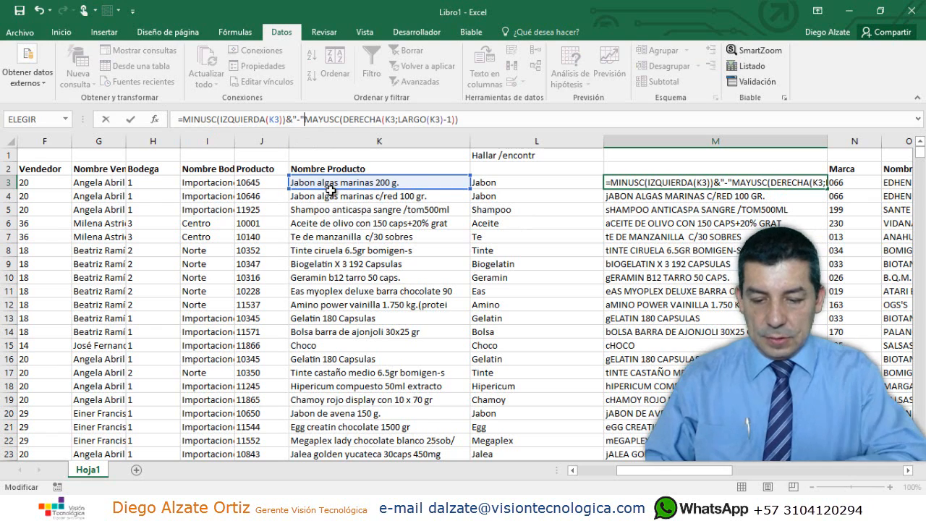
pyautogui.write('&')
pyautogui.press('Return')
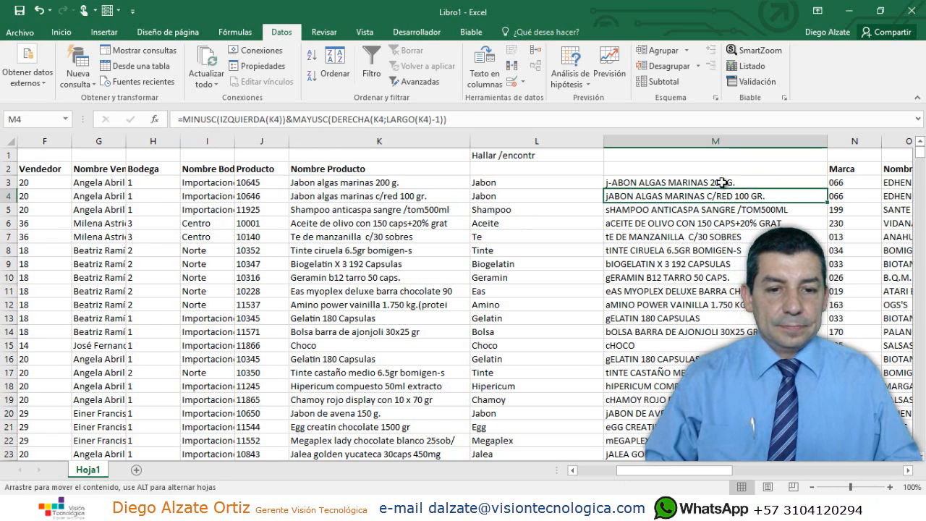
pyautogui.click(721, 182)
pyautogui.doubleClick(826, 189)
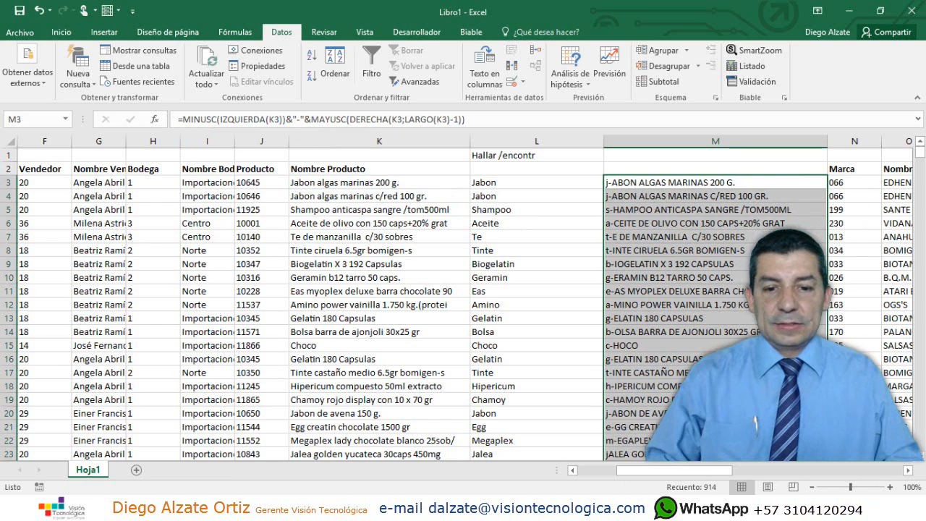
pyautogui.click(650, 304)
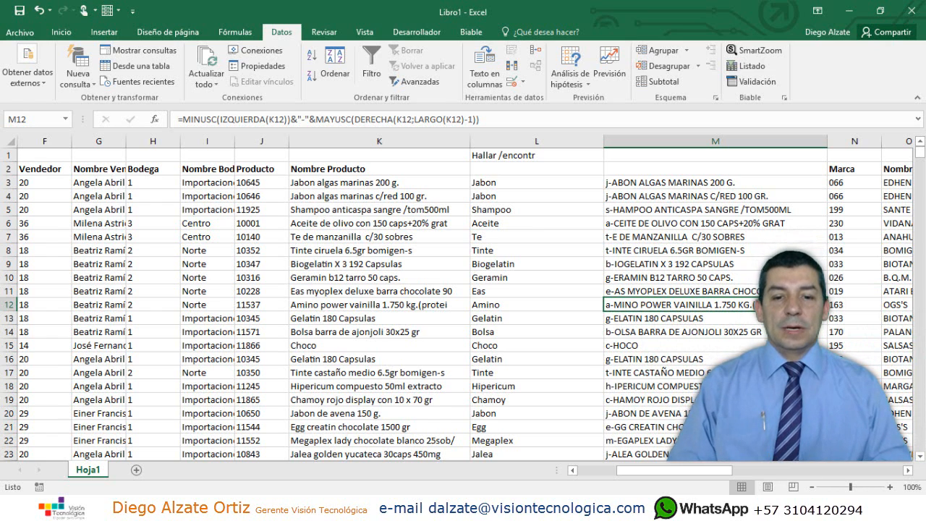
pyautogui.press('Up')
pyautogui.press('Up')
pyautogui.press('Up')
pyautogui.press('Up')
pyautogui.press('Up')
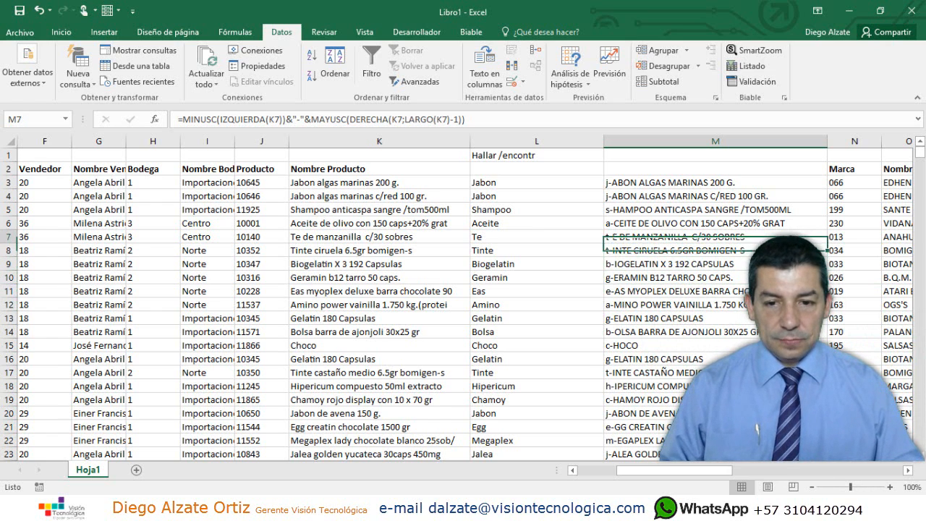
# Step: Delete the two helper columns L and M between Nombre Producto and Marca
pyautogui.rightClick(712, 133)
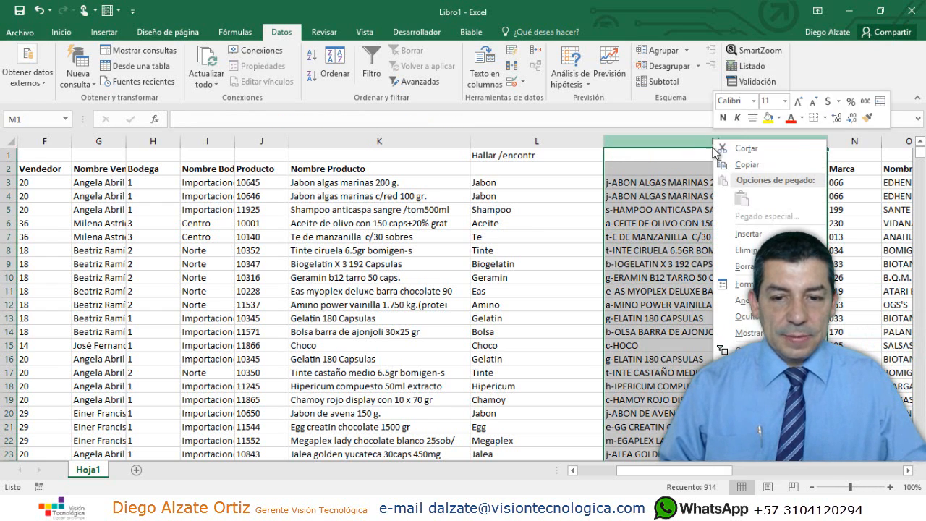
pyautogui.click(496, 142)
pyautogui.moveTo(497, 142); pyautogui.dragTo(673, 143)
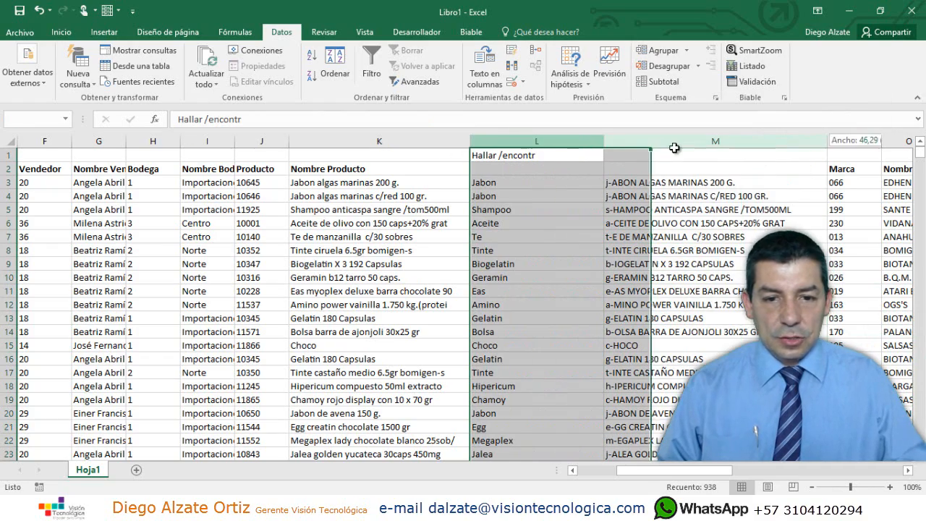
pyautogui.rightClick(686, 144)
pyautogui.click(721, 258)
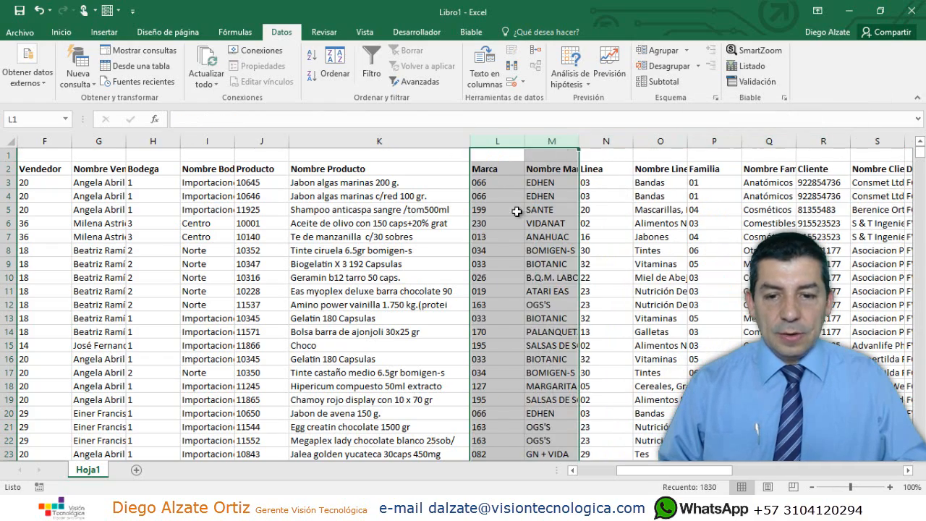
# Step: Examine the Periodo, Mes, Dia and Fecha values in the first data rows of the table
pyautogui.click(496, 209)
pyautogui.press('Home')
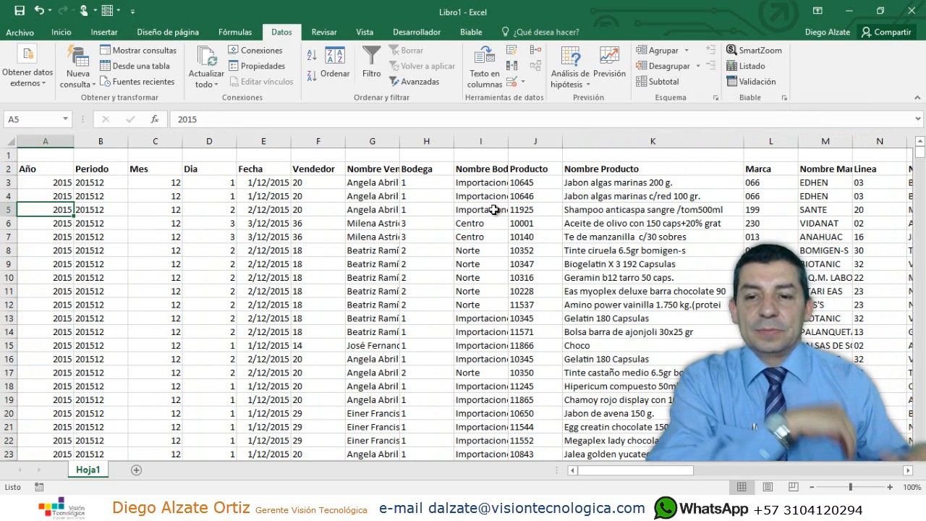
pyautogui.click(194, 182)
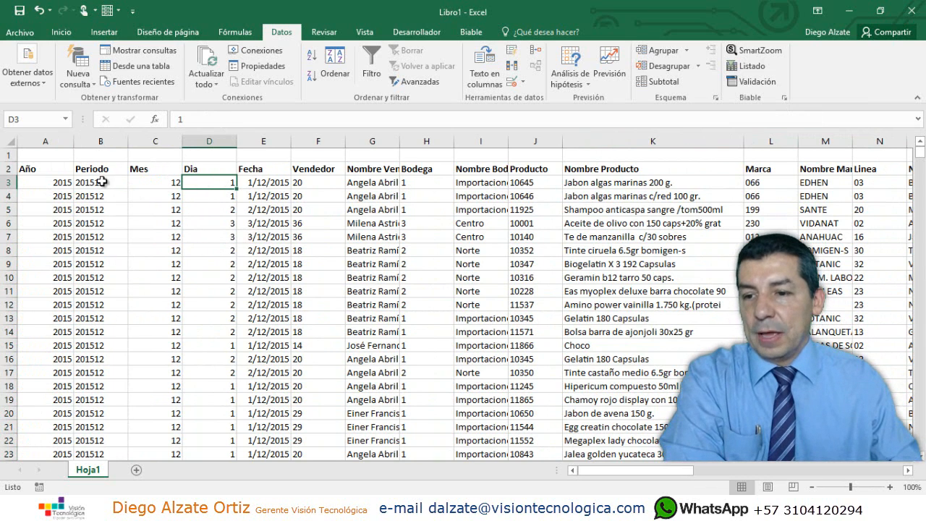
pyautogui.moveTo(101, 182); pyautogui.dragTo(88, 305)
pyautogui.moveTo(203, 175); pyautogui.dragTo(210, 279)
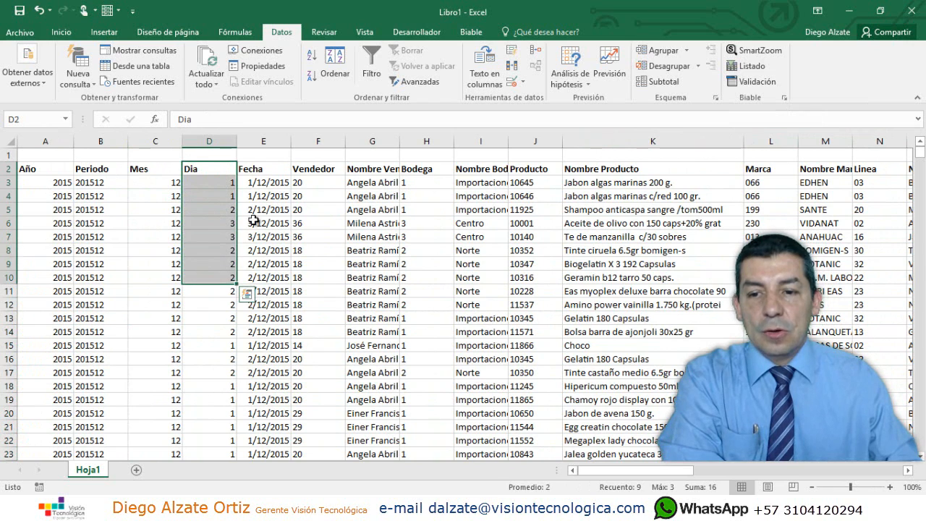
pyautogui.click(271, 181)
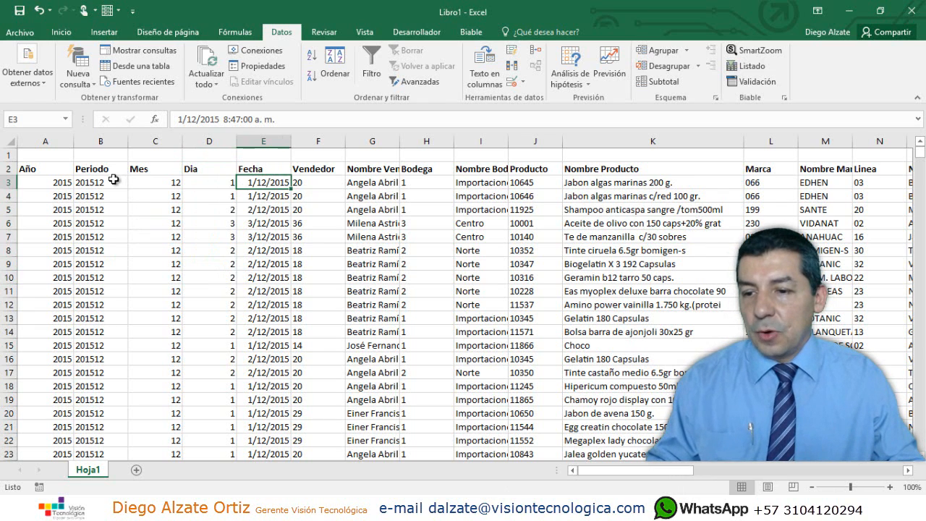
pyautogui.moveTo(97, 182); pyautogui.dragTo(189, 188)
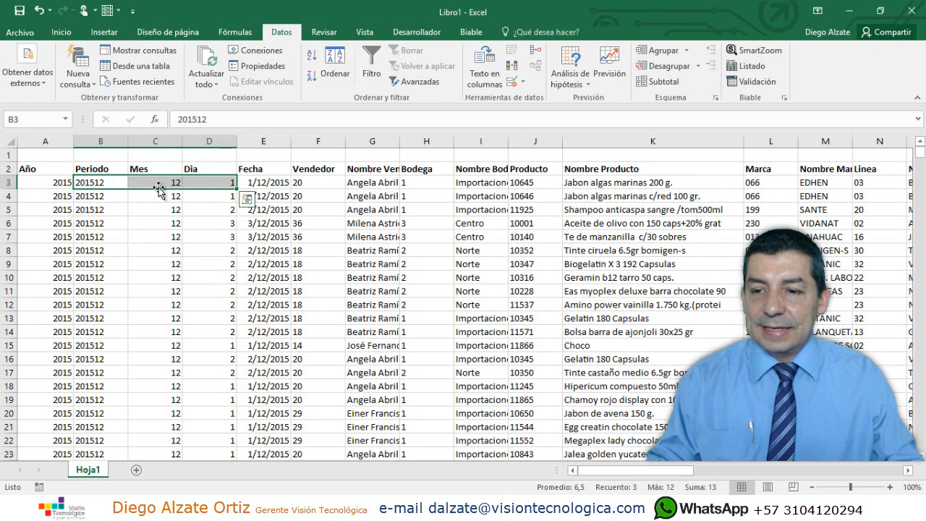
pyautogui.click(106, 181)
pyautogui.click(211, 183)
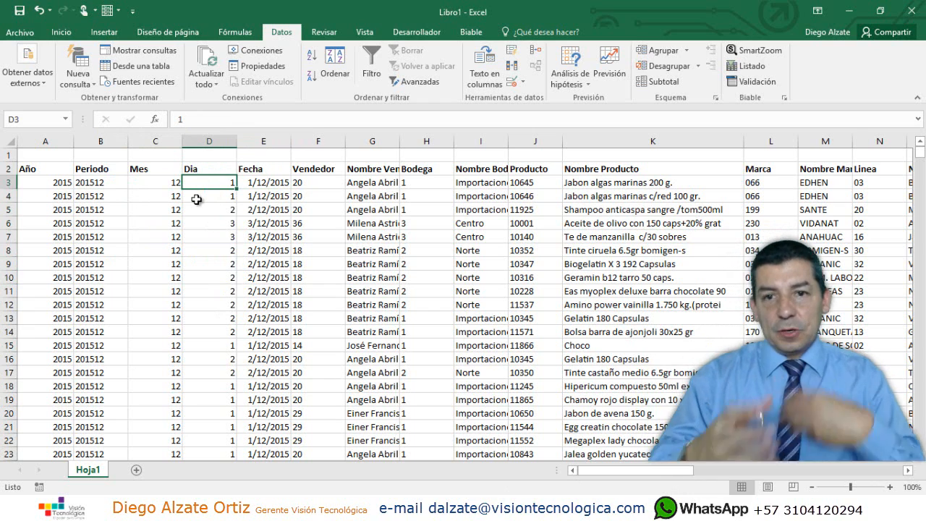
# Step: Insert an empty column before the Año column
pyautogui.click(58, 141)
pyautogui.rightClick(57, 141)
pyautogui.click(115, 230)
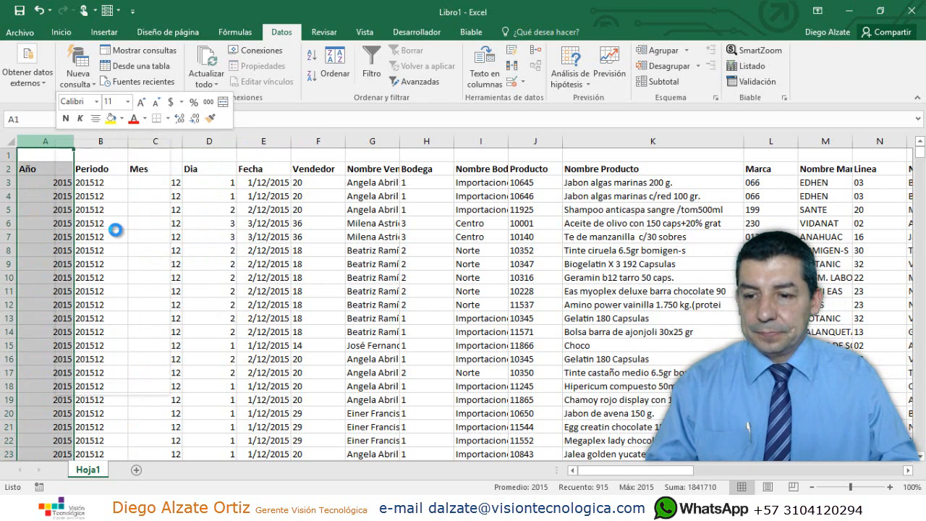
# Step: Enter =B3&D3&E3 in A3 to join year, month and day, and fill the formula down column A
pyautogui.click(51, 182)
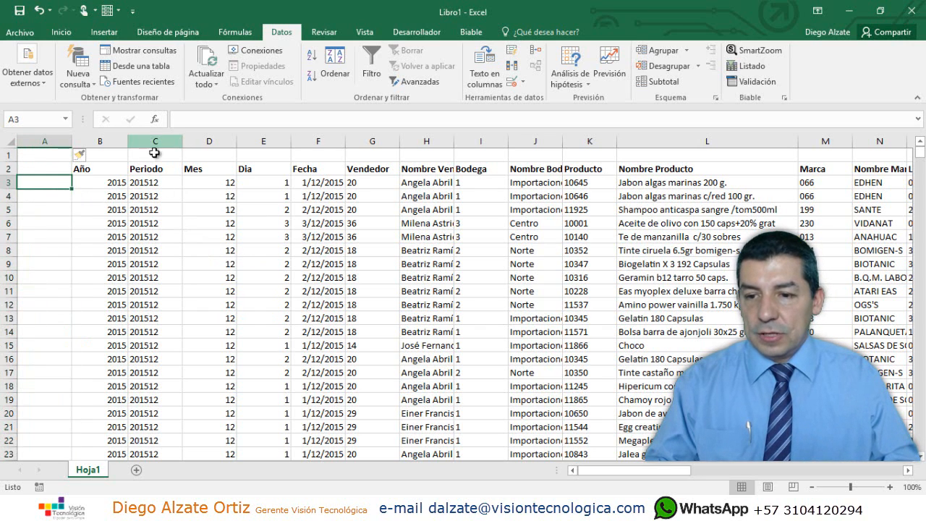
pyautogui.write('=')
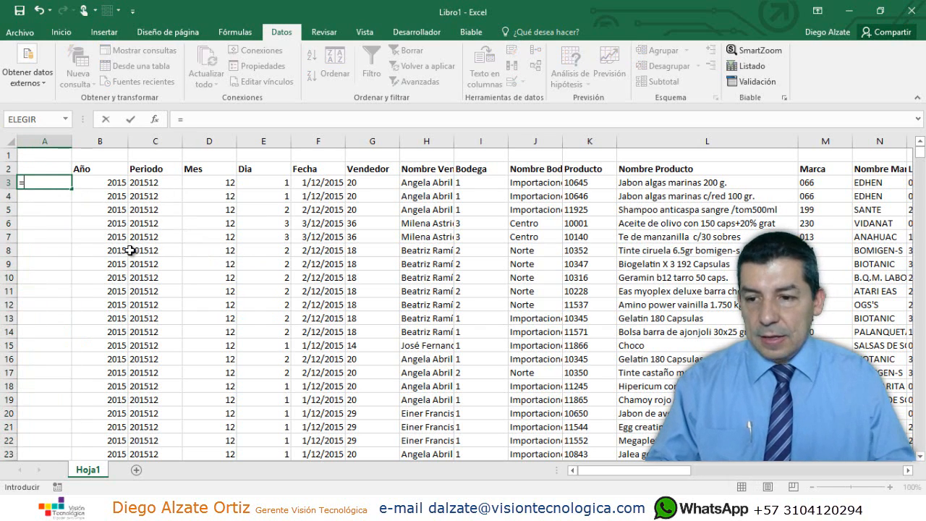
pyautogui.press('Right')
pyautogui.write('&')
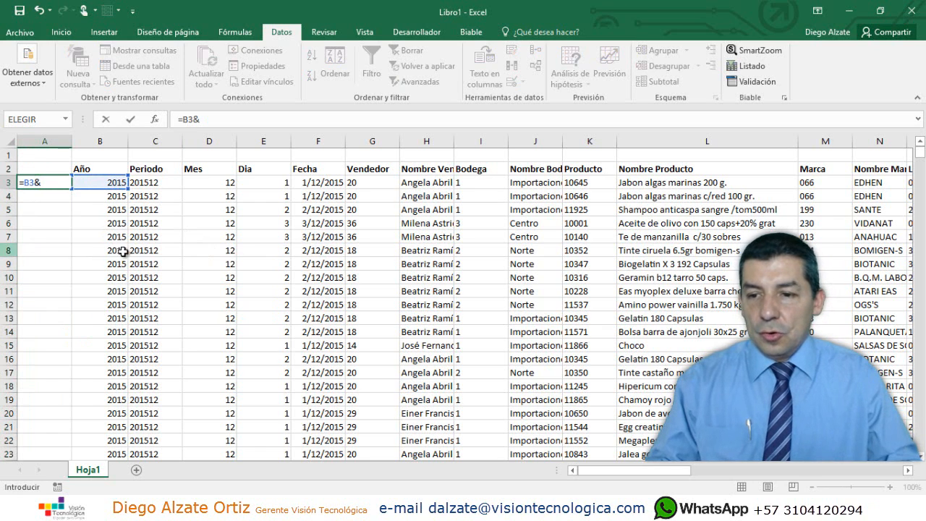
pyautogui.click(222, 181)
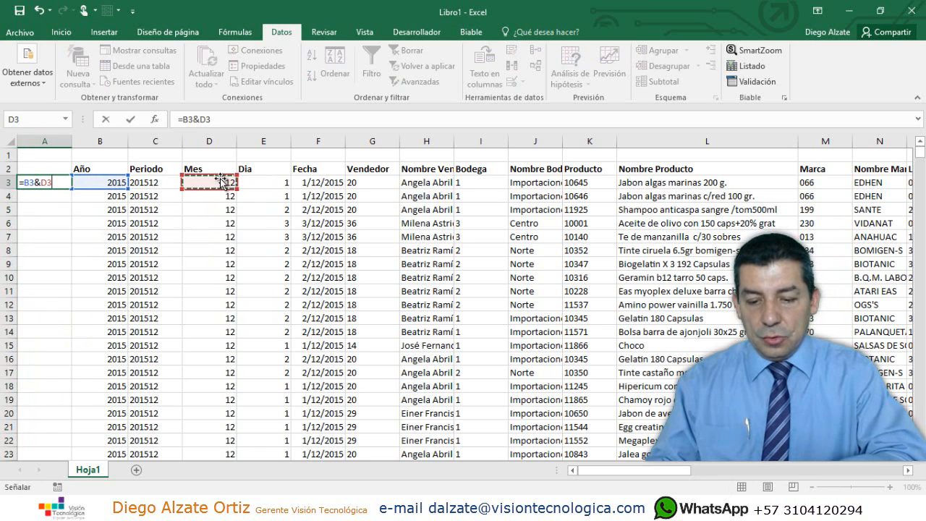
pyautogui.write('&')
pyautogui.click(277, 180)
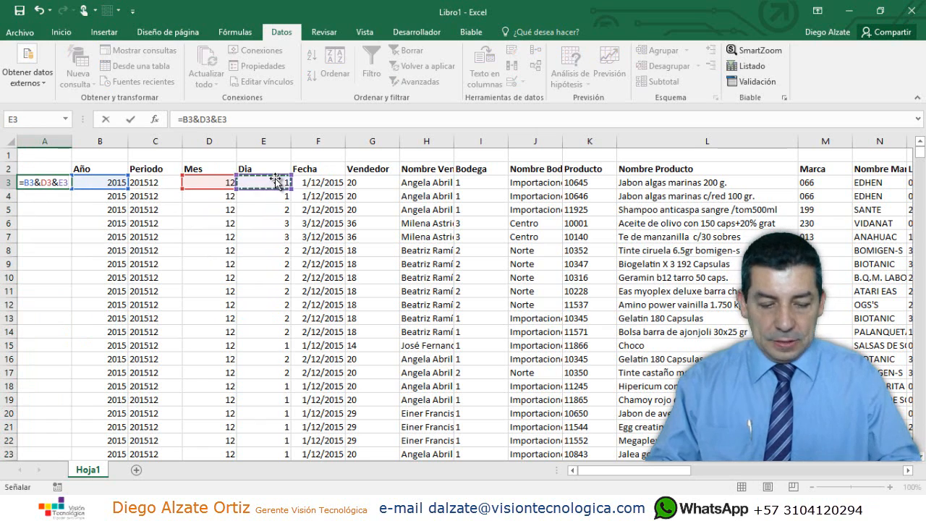
pyautogui.press('Return')
pyautogui.click(32, 181)
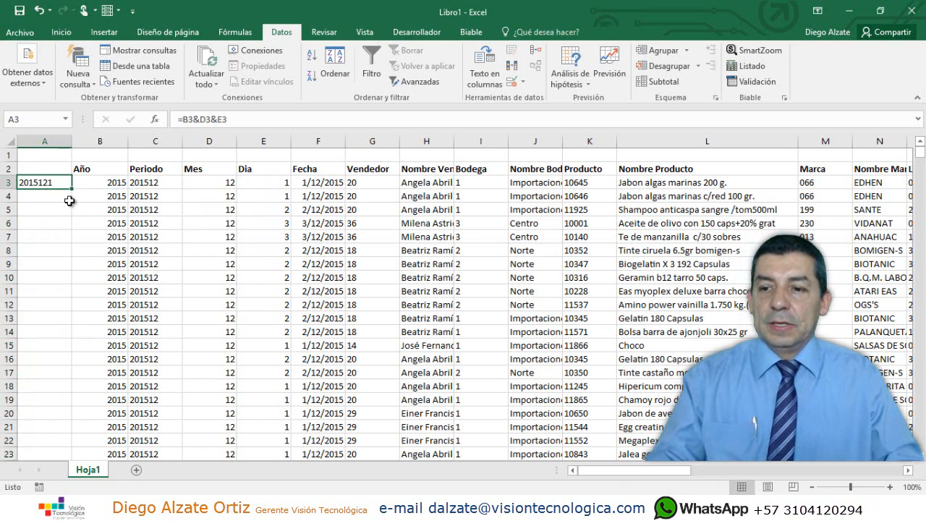
pyautogui.doubleClick(72, 188)
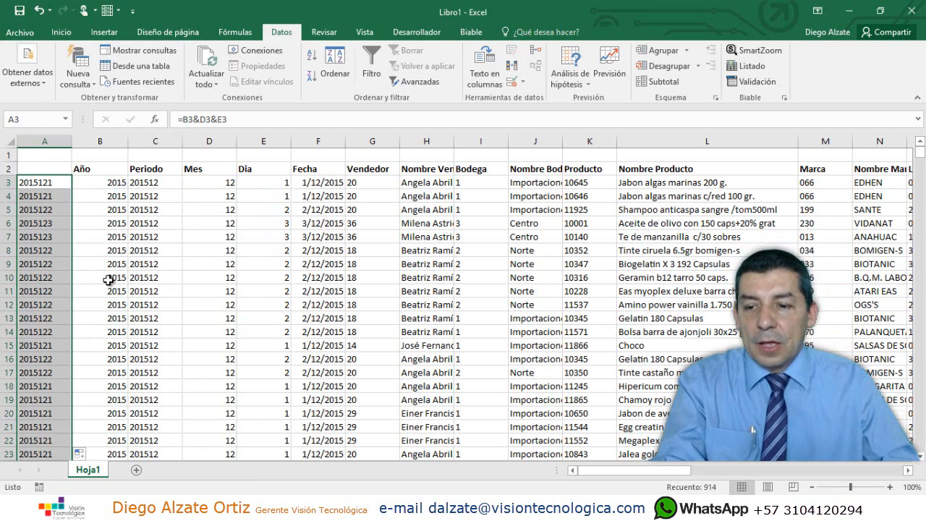
# Step: Compare the joined dates in column A with the Dia values further down the table, including the formula in A336
pyautogui.scroll(-4, 243, 298)
pyautogui.scroll(-20, 262, 358)
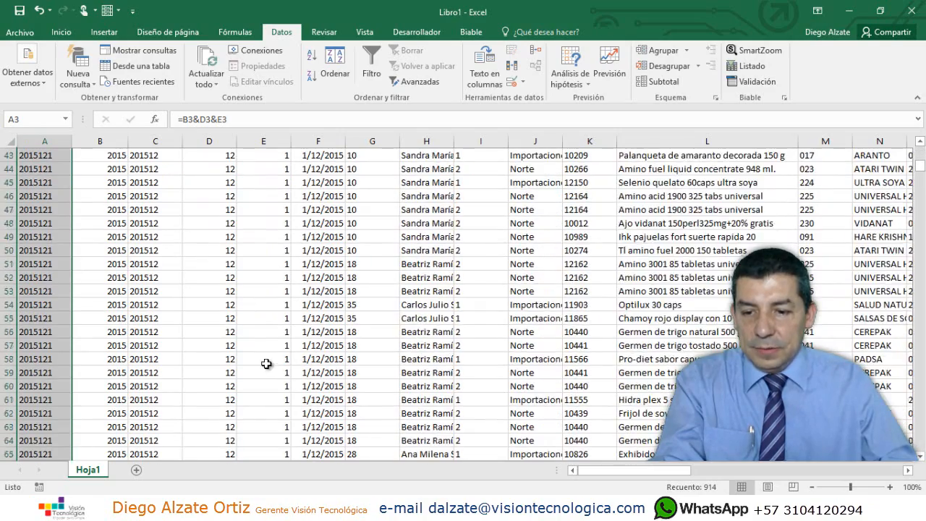
pyautogui.click(262, 358)
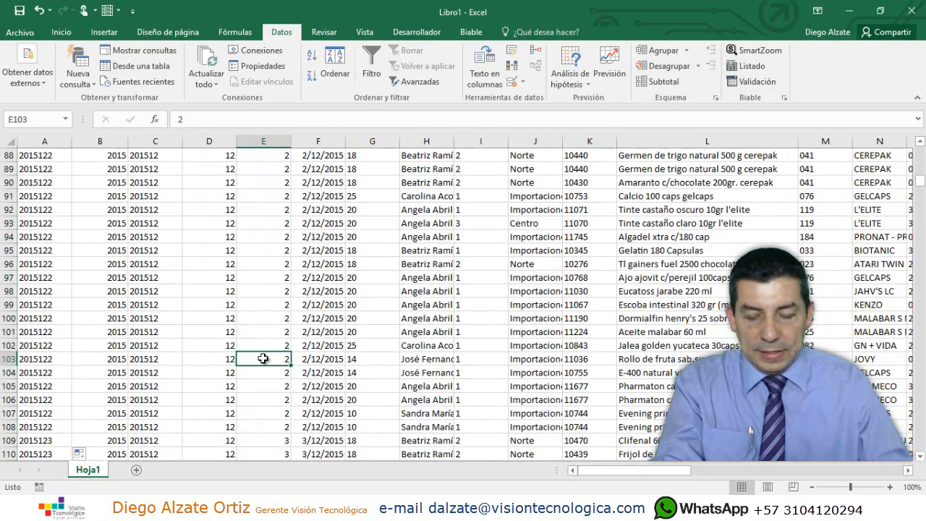
pyautogui.press('pageup')
pyautogui.press('pageup')
pyautogui.press('pageup')
pyautogui.press('pageup')
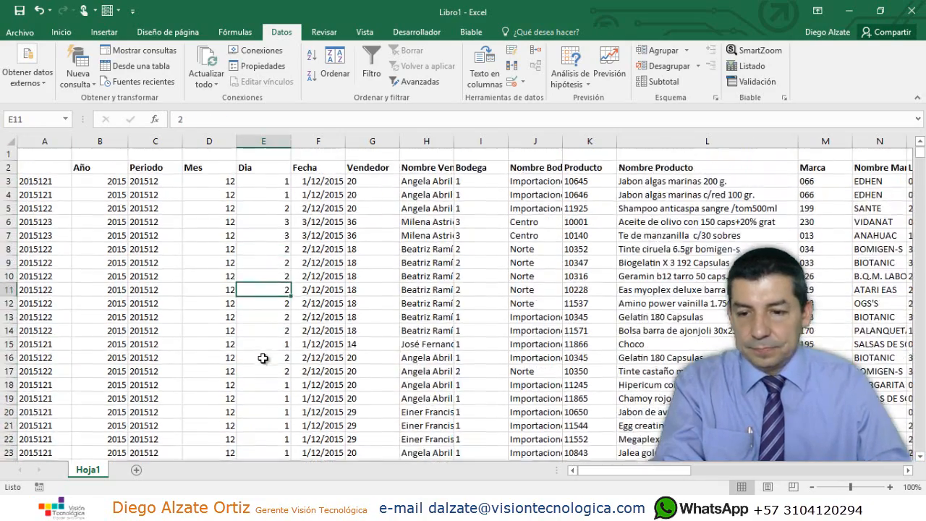
pyautogui.press('pagedown')
pyautogui.press('pagedown')
pyautogui.press('pagedown')
pyautogui.press('pagedown')
pyautogui.press('pagedown')
pyautogui.press('pagedown')
pyautogui.press('pagedown')
pyautogui.press('pagedown')
pyautogui.press('pagedown')
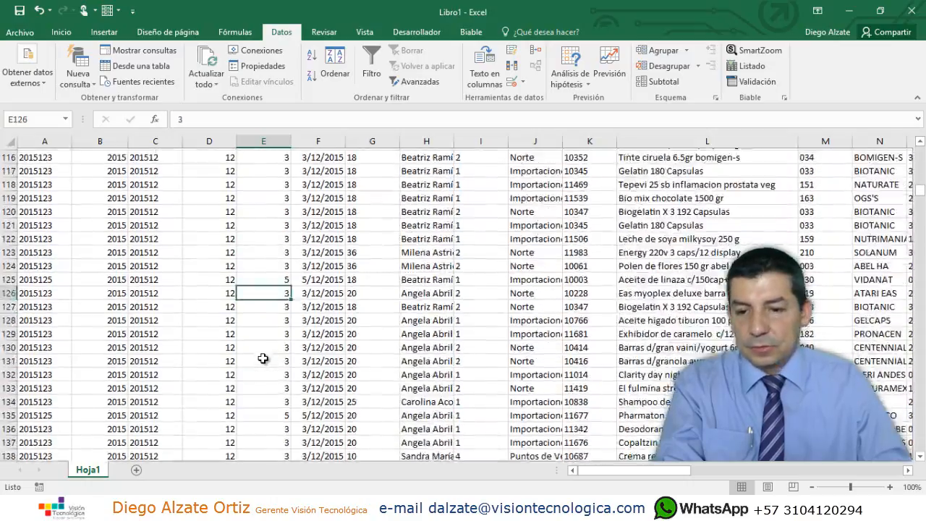
pyautogui.press('pagedown')
pyautogui.press('pagedown')
pyautogui.press('pagedown')
pyautogui.press('pagedown')
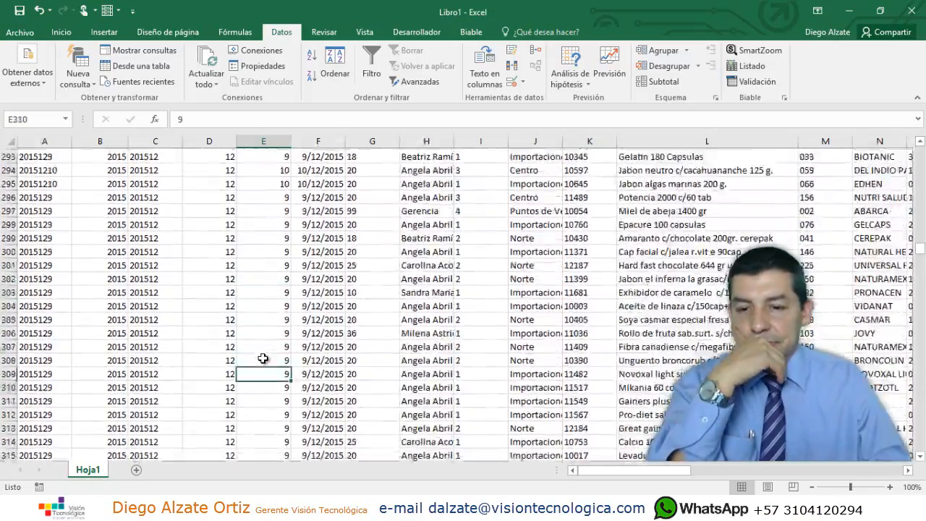
pyautogui.press('pagedown')
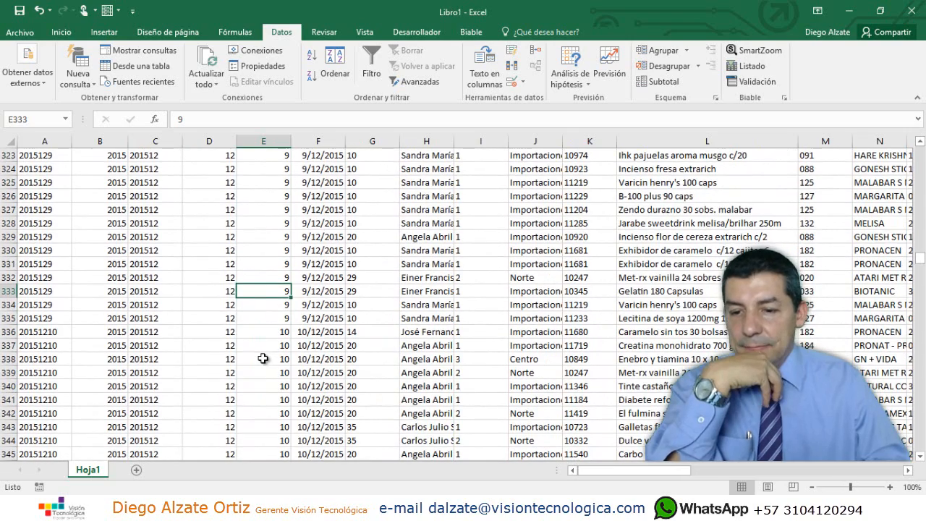
pyautogui.click(52, 332)
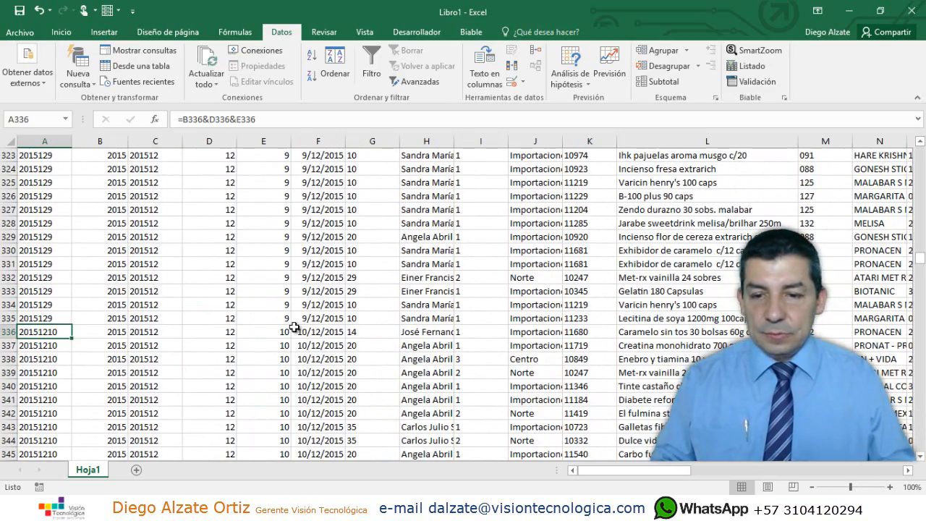
# Step: Clear the joined date formulas from column A, from A3 to the last row, leaving only A3 selected
pyautogui.hotkey('ctrl', 'Up')
pyautogui.press('Up')
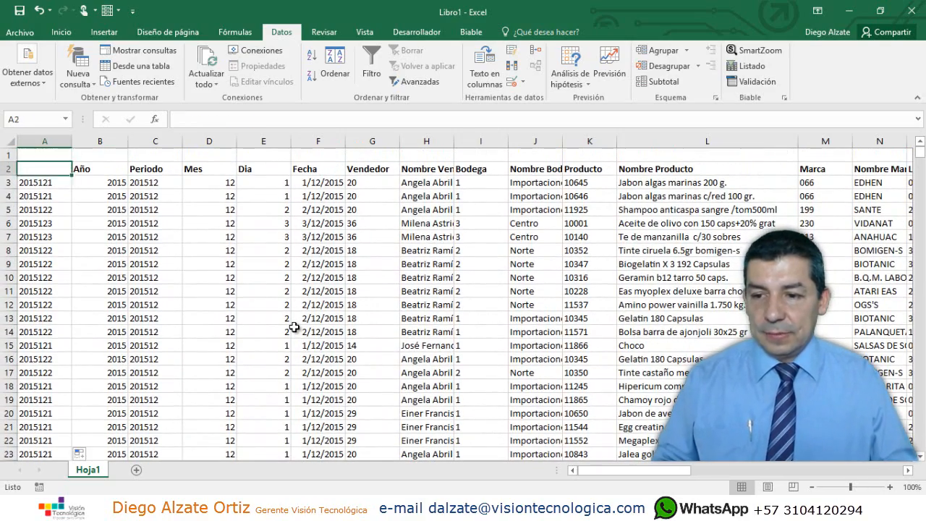
pyautogui.press('Down')
pyautogui.hotkey('ctrl', 'shift', 'Down')
pyautogui.press('Delete')
pyautogui.hotkey('ctrl', 'BackSpace')
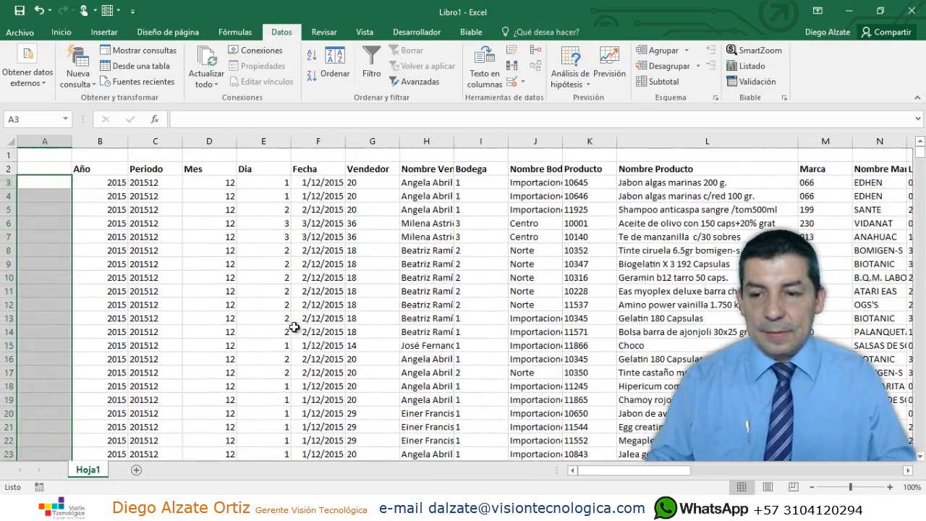
pyautogui.hotkey('shift', 'BackSpace')
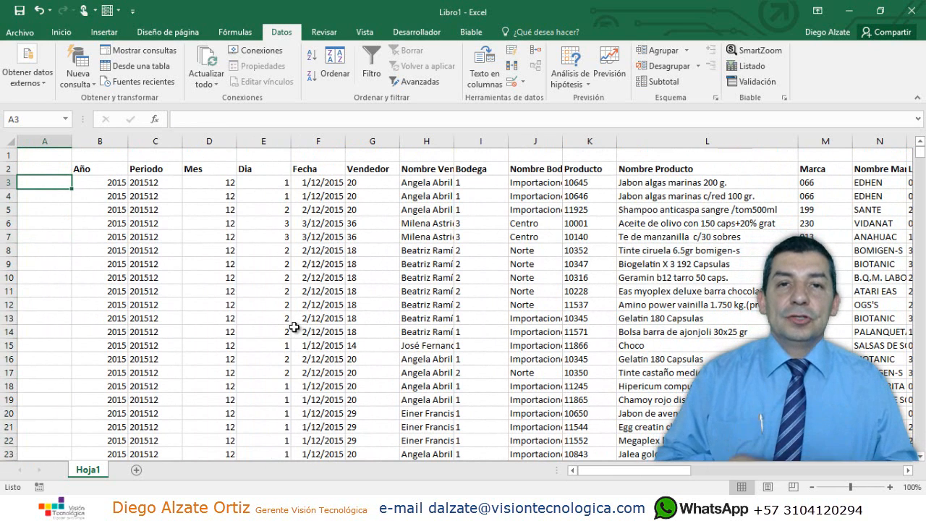
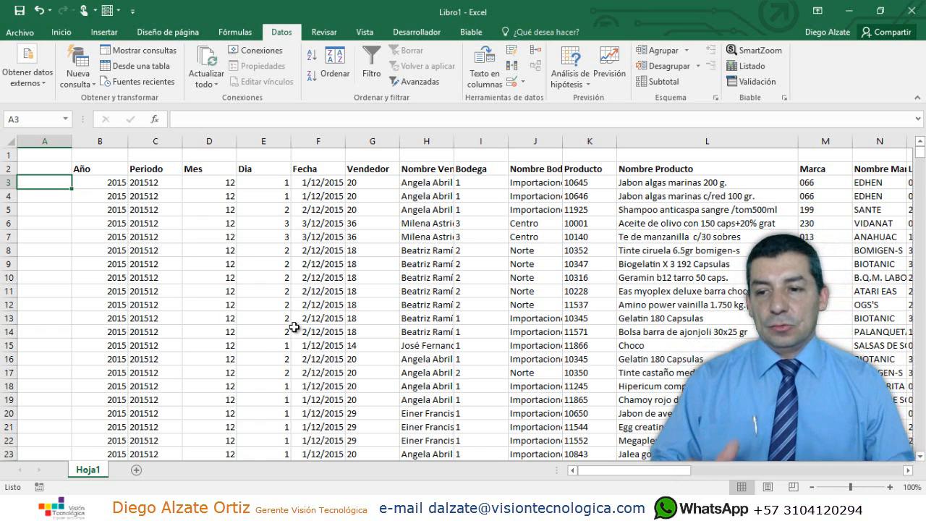
# Step: Enter a TEXTO function in A3 with E3 as the value and 00 as the format
pyautogui.write('=te')
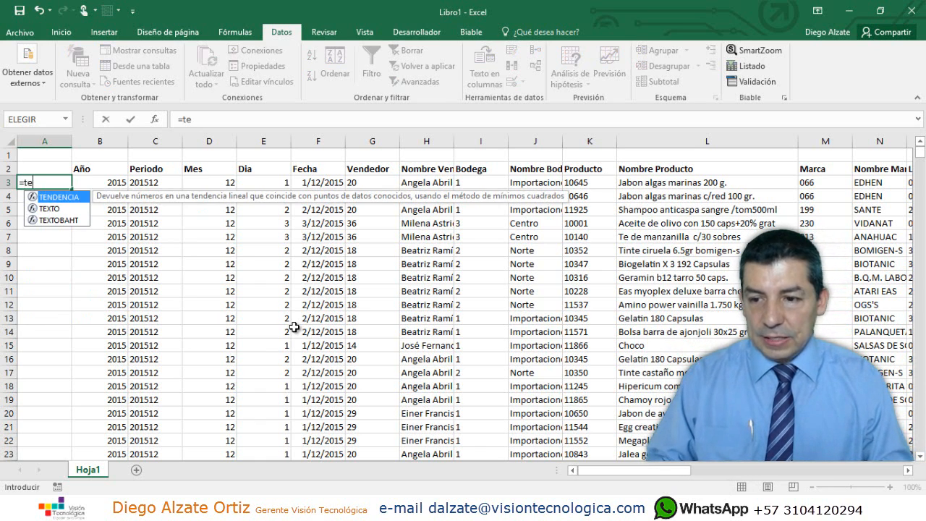
pyautogui.press('Down')
pyautogui.press('Tab')
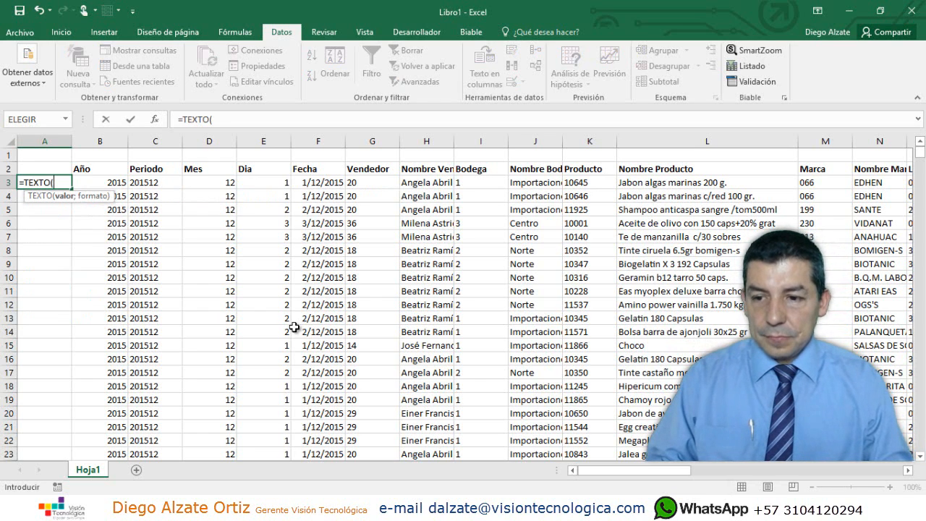
pyautogui.click(257, 182)
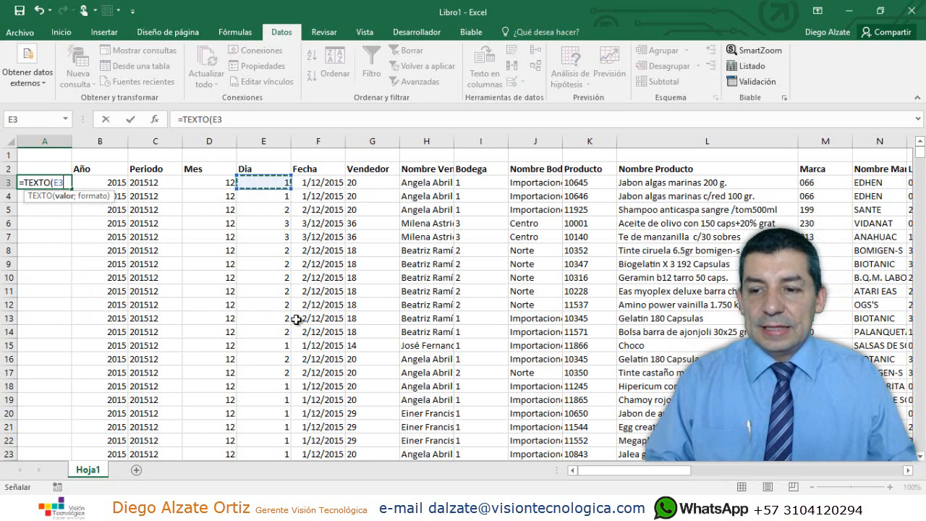
pyautogui.hotkey('ctrl', 'a')
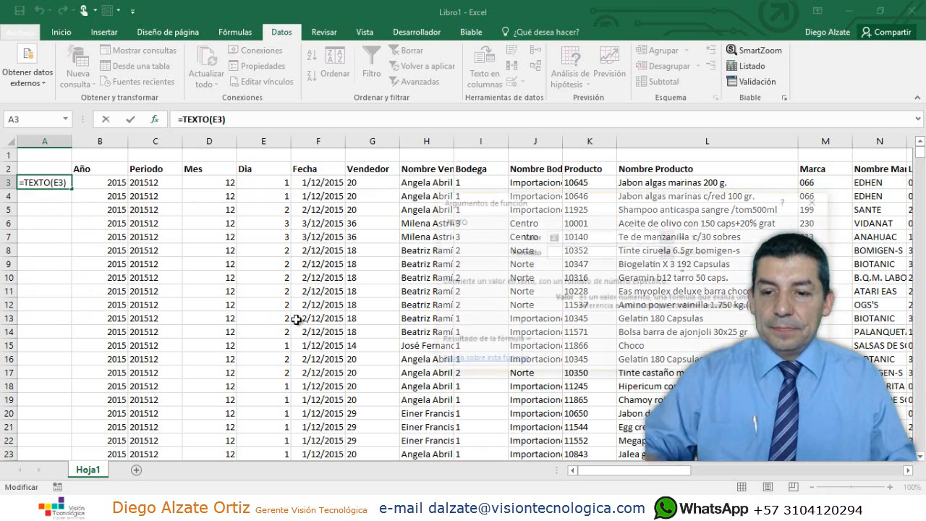
pyautogui.click(566, 253)
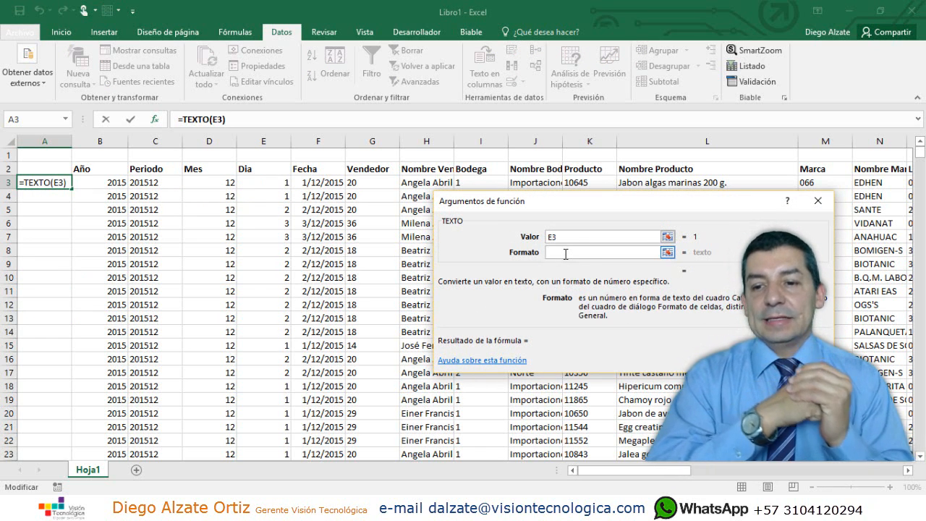
pyautogui.write('00')
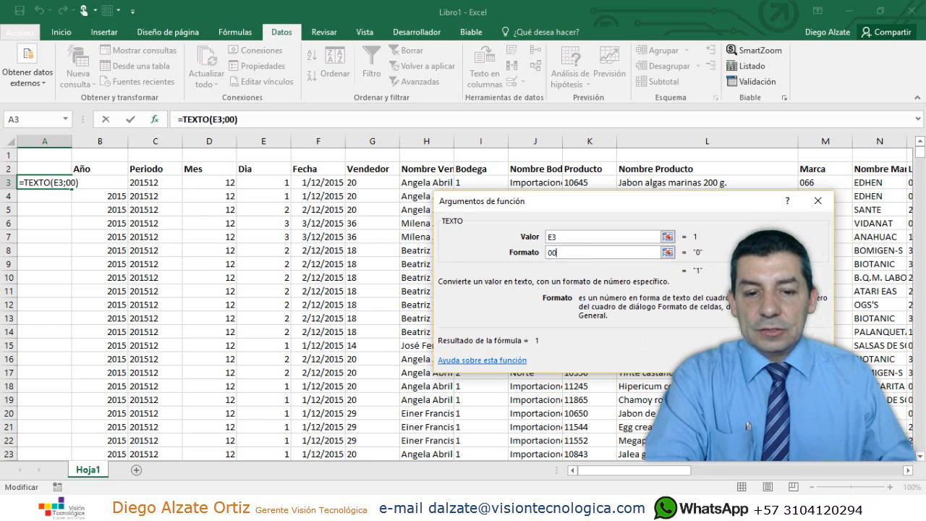
pyautogui.press('Return')
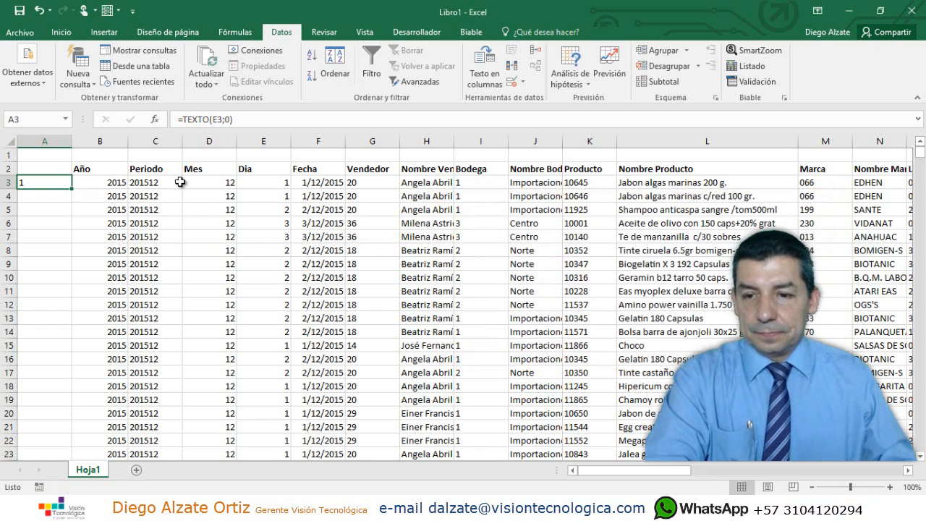
# Step: Correct the format argument in A3 to the quoted text "00", making the formula =TEXTO(E3;"00")
pyautogui.click(224, 122)
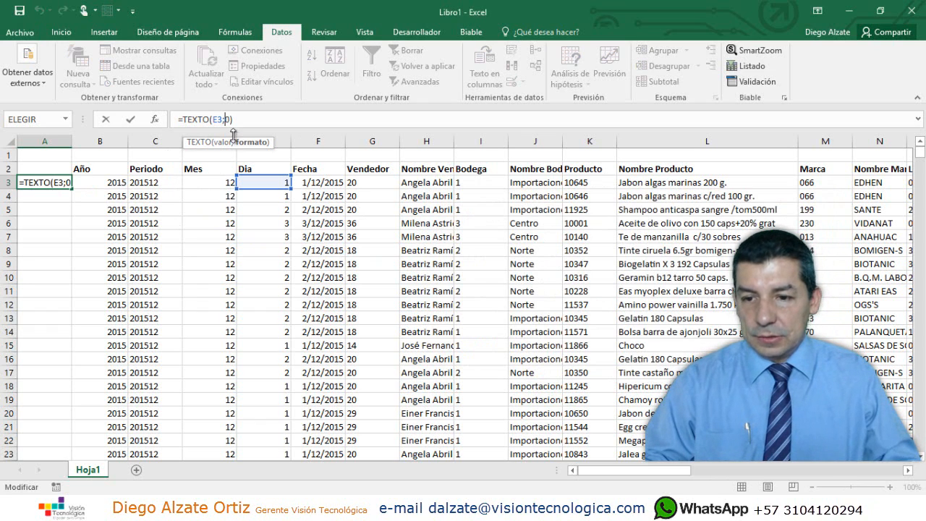
pyautogui.write('"')
pyautogui.press('Right')
pyautogui.write('"')
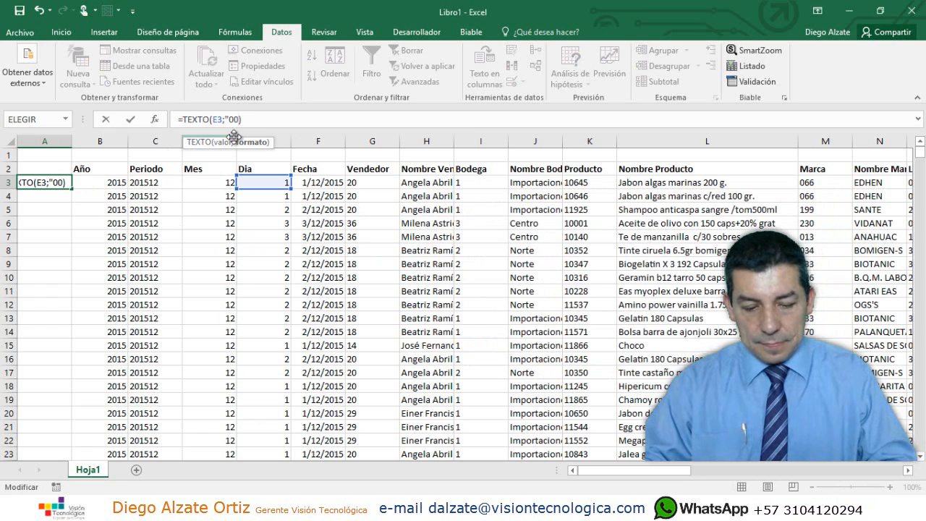
pyautogui.press('Return')
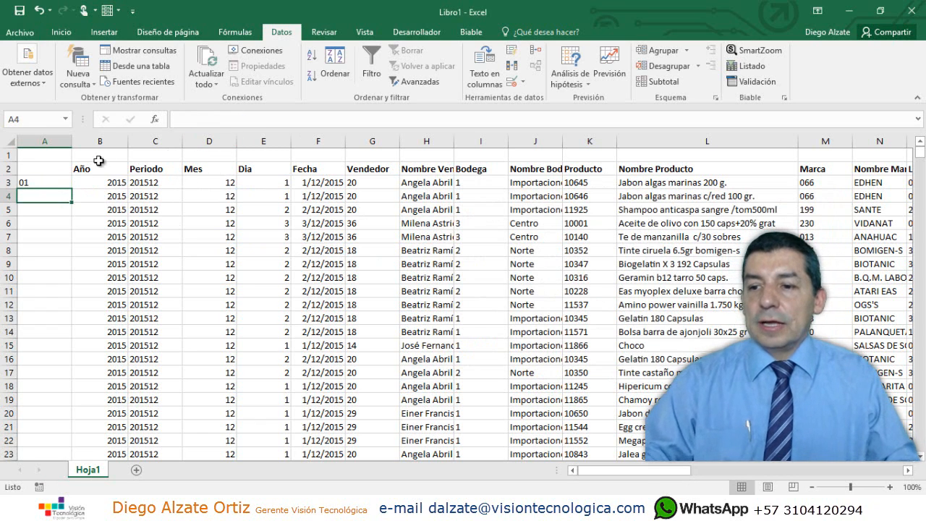
# Step: Fill the =TEXTO(E3;"00") formula from A3 down column A
pyautogui.click(65, 186)
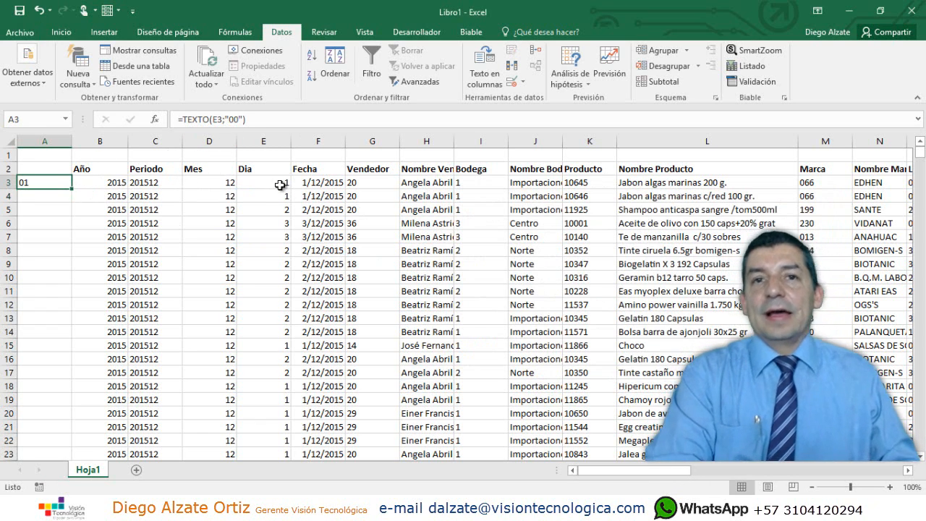
pyautogui.doubleClick(71, 192)
pyautogui.click(35, 211)
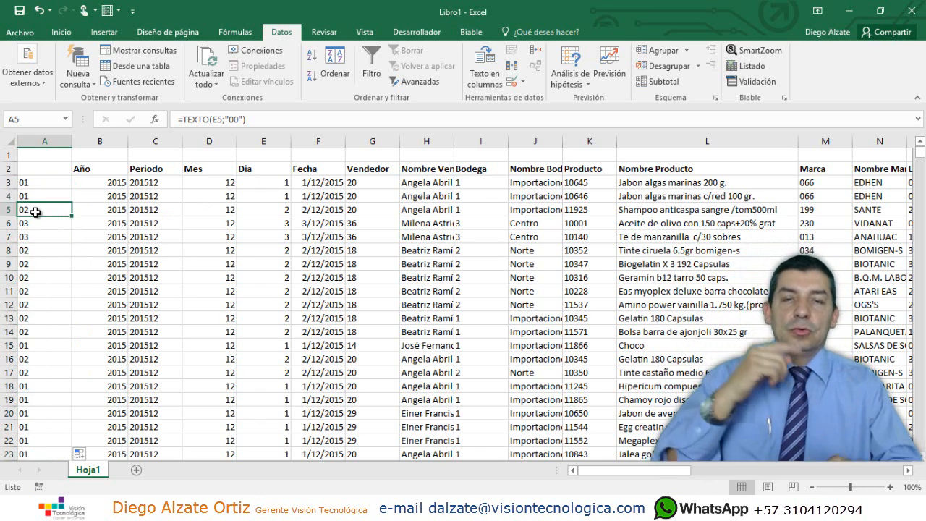
# Step: Compare the two-digit days in column A with the Dia values further down the table, including rows 294 and 295
pyautogui.press('Down')
pyautogui.press('Down')
pyautogui.press('Down')
pyautogui.press('Down')
pyautogui.press('Down')
pyautogui.press('Down')
pyautogui.press('Down')
pyautogui.press('Down')
pyautogui.press('Down')
pyautogui.press('Down')
pyautogui.press('Down')
pyautogui.press('Down')
pyautogui.press('Down')
pyautogui.press('Down')
pyautogui.press('Down')
pyautogui.press('Down')
pyautogui.press('Down')
pyautogui.press('Down')
pyautogui.press('Down')
pyautogui.press('Down')
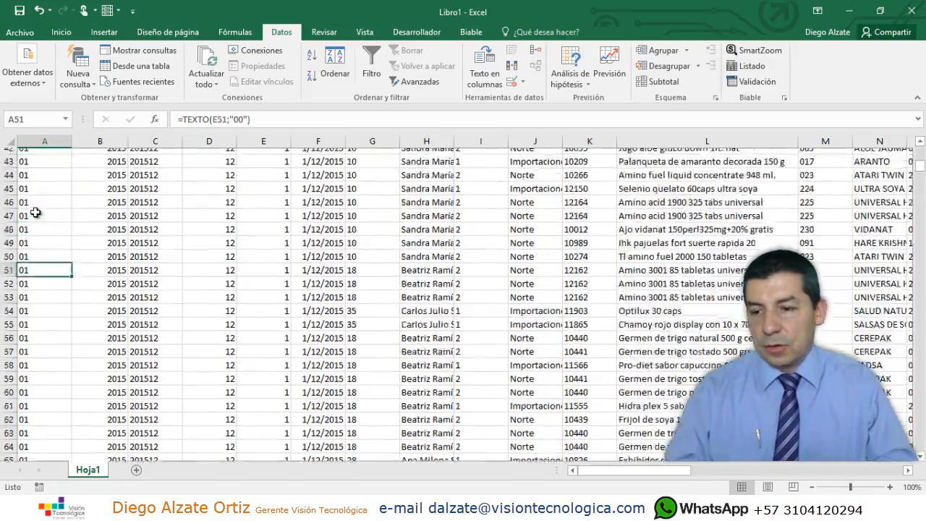
pyautogui.press('Down')
pyautogui.press('Down')
pyautogui.press('Down')
pyautogui.press('Down')
pyautogui.press('Down')
pyautogui.press('Down')
pyautogui.press('Down')
pyautogui.press('Down')
pyautogui.press('Down')
pyautogui.press('Down')
pyautogui.press('Down')
pyautogui.press('Down')
pyautogui.press('Down')
pyautogui.press('Down')
pyautogui.press('Down')
pyautogui.press('Down')
pyautogui.press('Down')
pyautogui.press('Down')
pyautogui.press('Down')
pyautogui.press('Down')
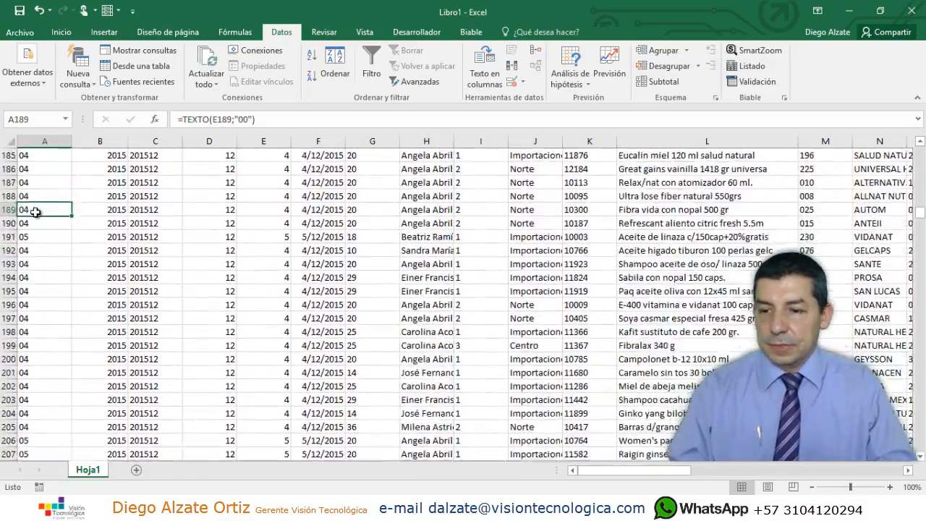
pyautogui.press('pagedown')
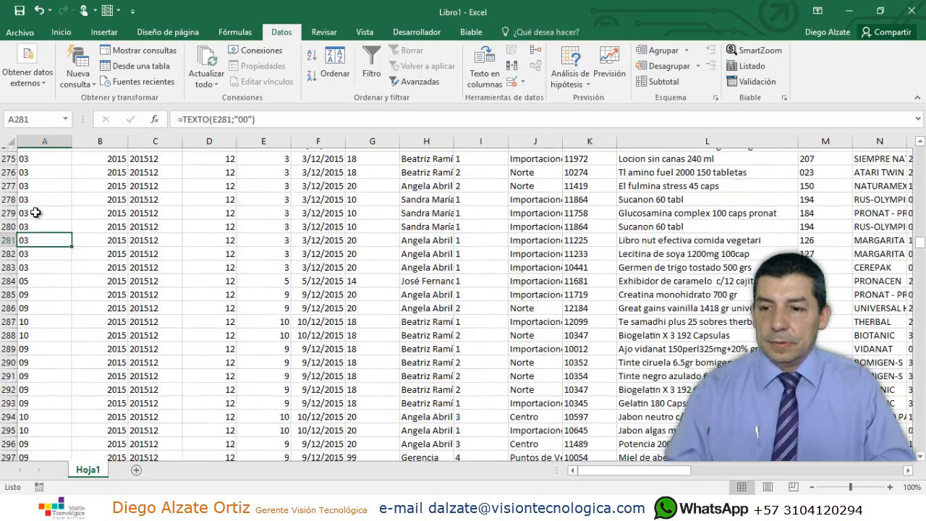
pyautogui.moveTo(36, 383); pyautogui.dragTo(38, 392)
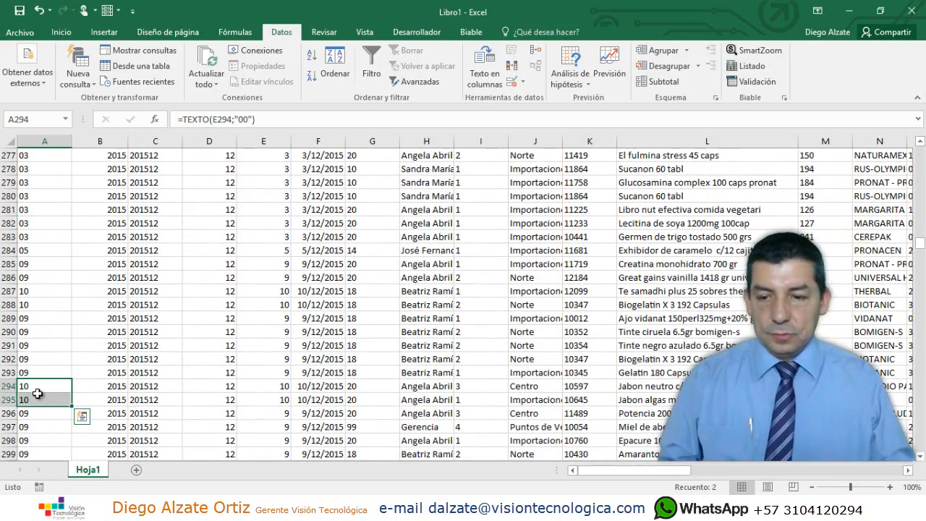
pyautogui.hotkey('ctrl', 'Up')
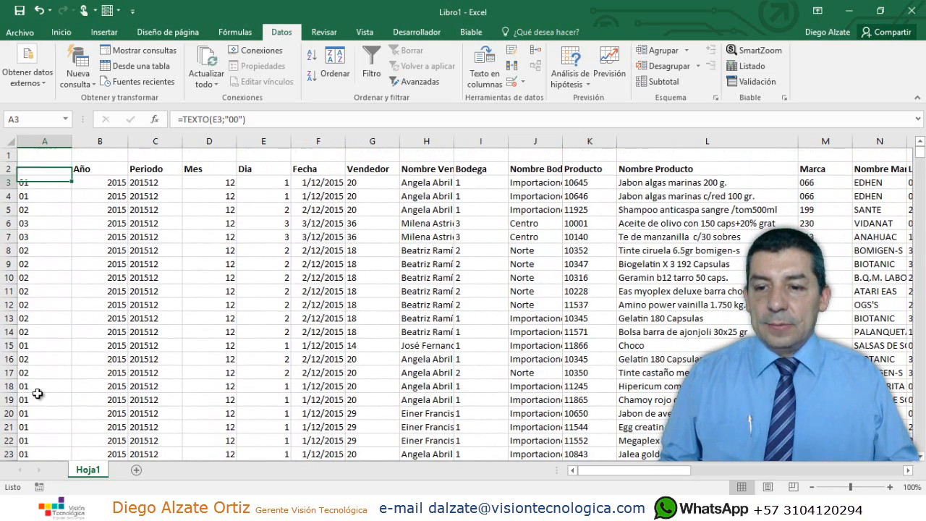
# Step: Review the Año, Mes and Dia source cells in row 3
pyautogui.press('Right')
pyautogui.press('Right')
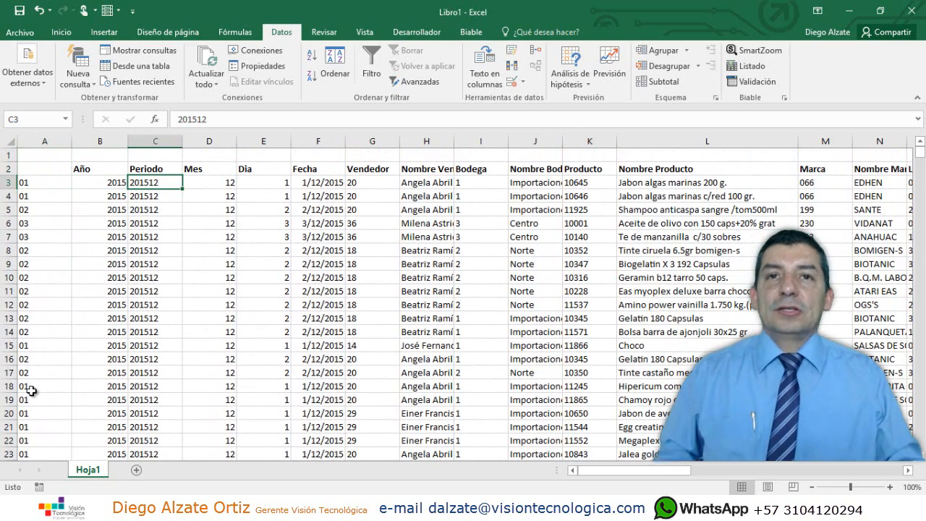
pyautogui.moveTo(97, 182); pyautogui.dragTo(285, 194)
pyautogui.click(123, 182)
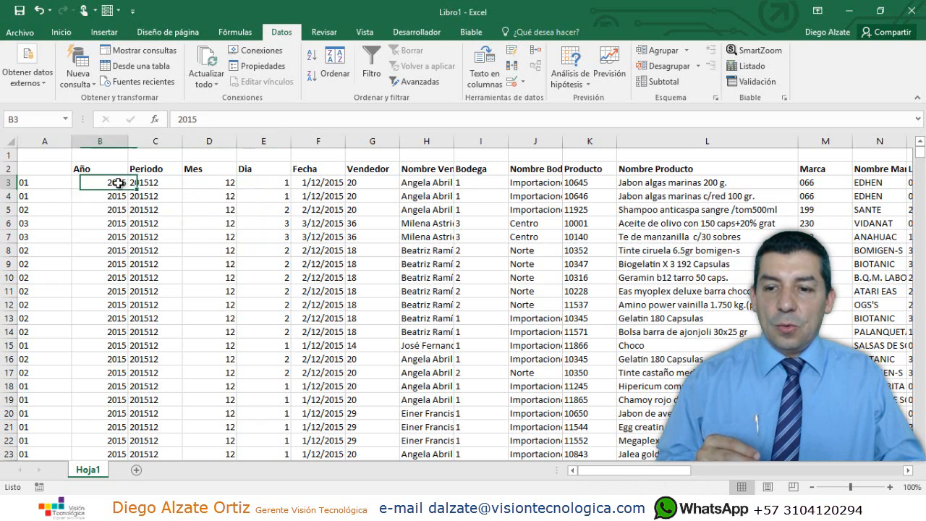
pyautogui.click(229, 181)
pyautogui.click(258, 178)
# Step: Add the year reference B3& before the TEXTO function in the A3 formula
pyautogui.click(38, 183)
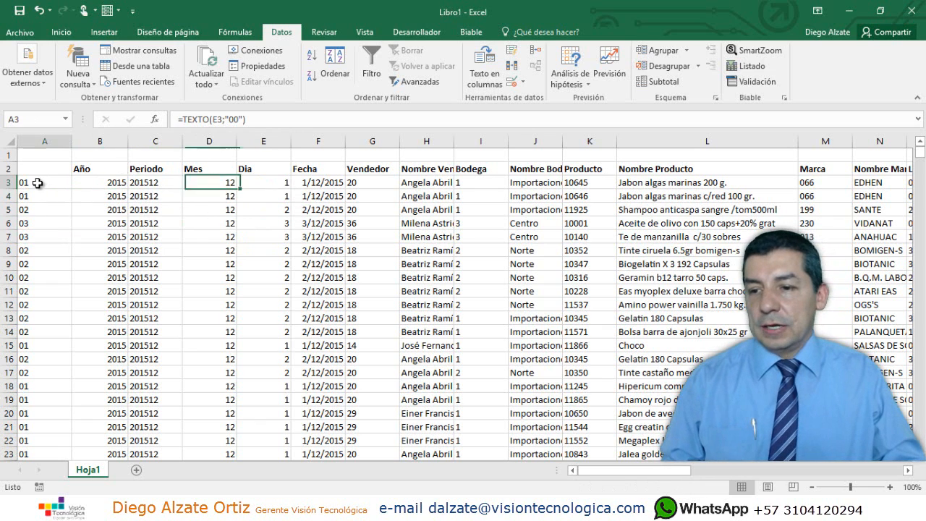
pyautogui.click(183, 118)
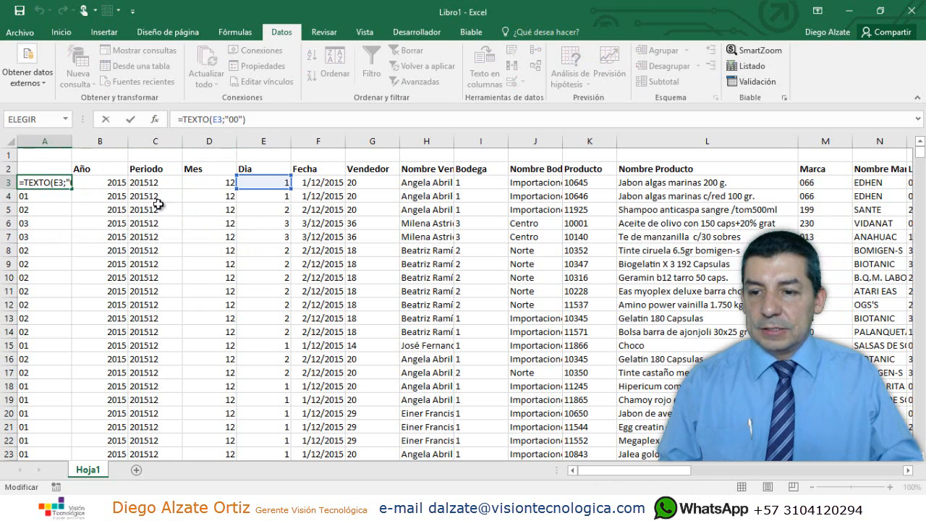
pyautogui.click(112, 180)
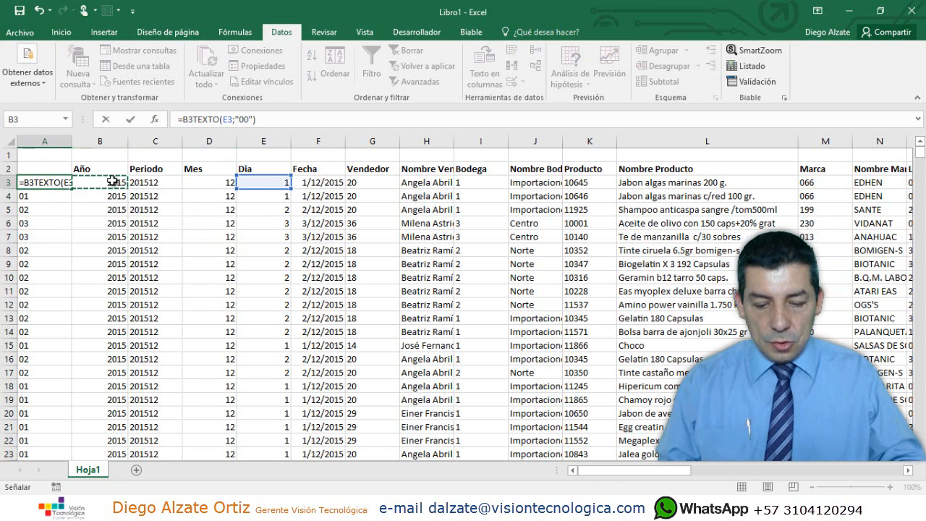
pyautogui.write('&')
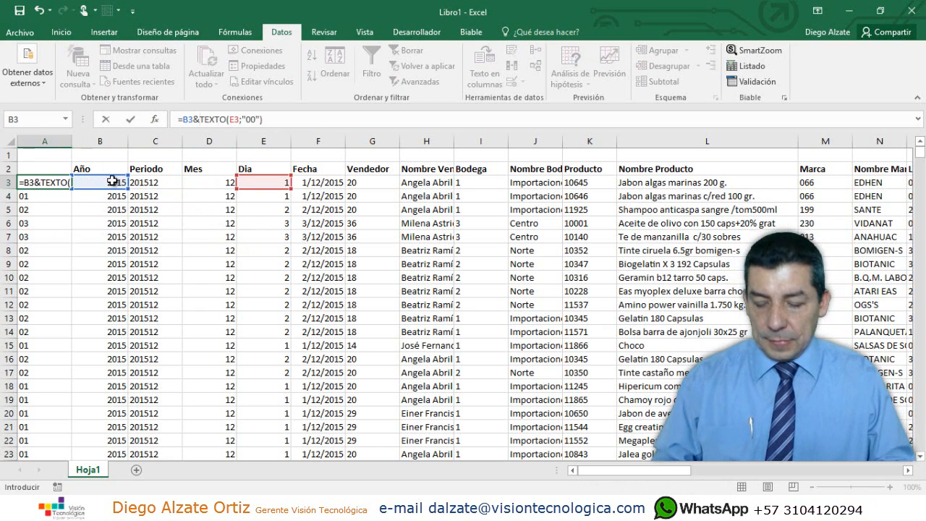
# Step: Insert TEXTO(D3;"00")& before the day part of the A3 formula, and fill the completed formula down column A
pyautogui.write('texto')
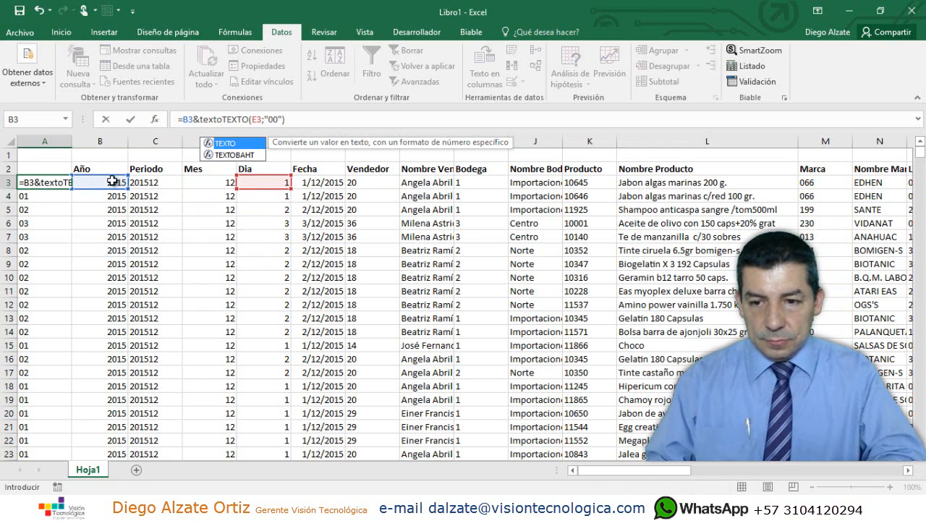
pyautogui.write('(')
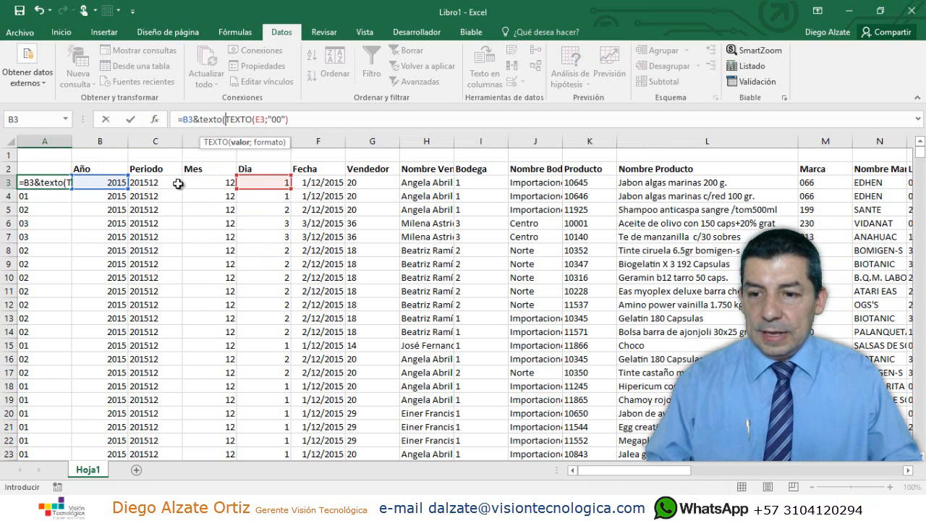
pyautogui.click(202, 182)
pyautogui.write(';')
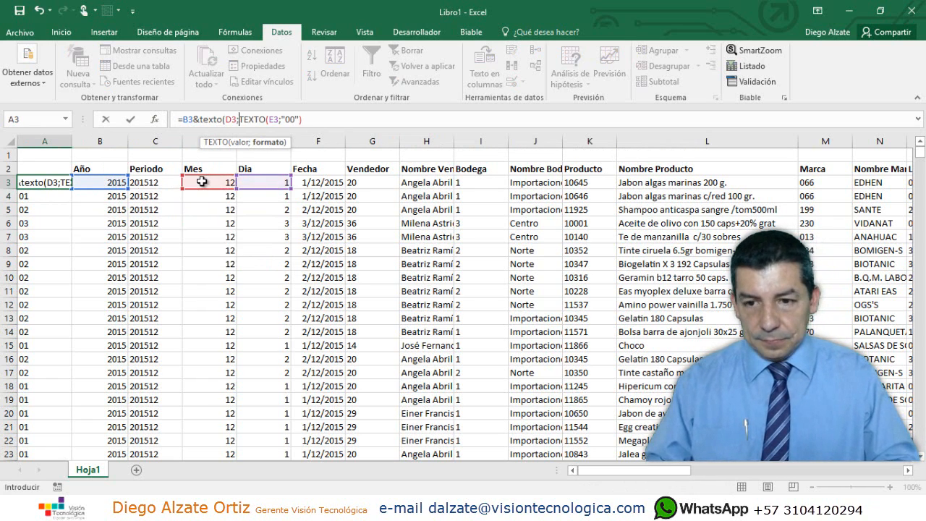
pyautogui.write('"')
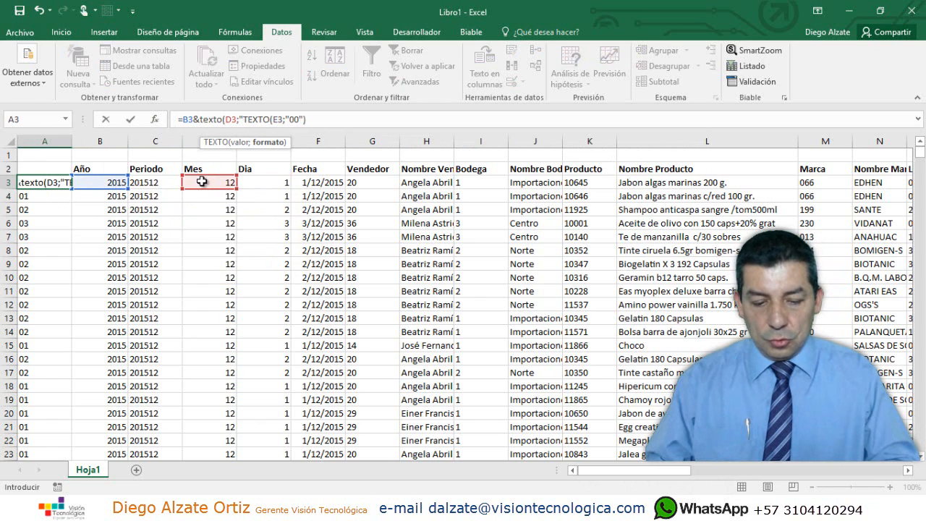
pyautogui.write('00"')
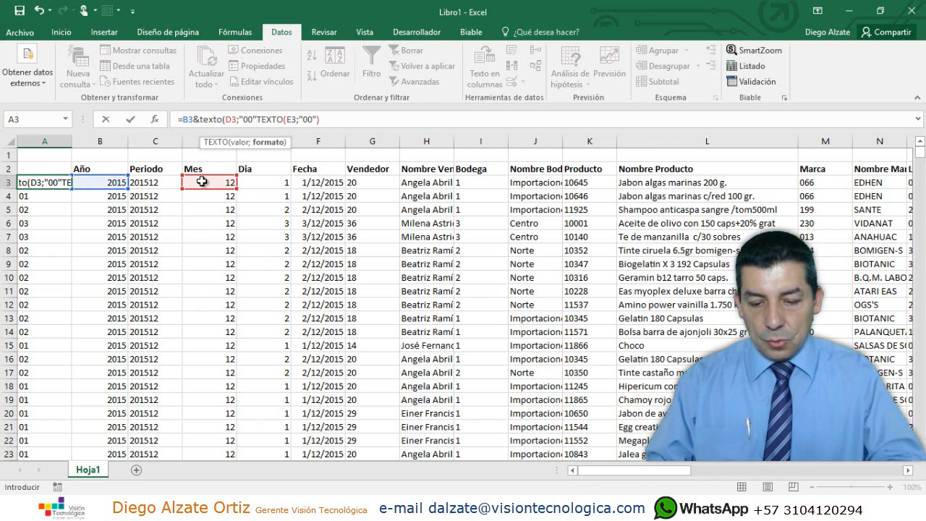
pyautogui.write('&')
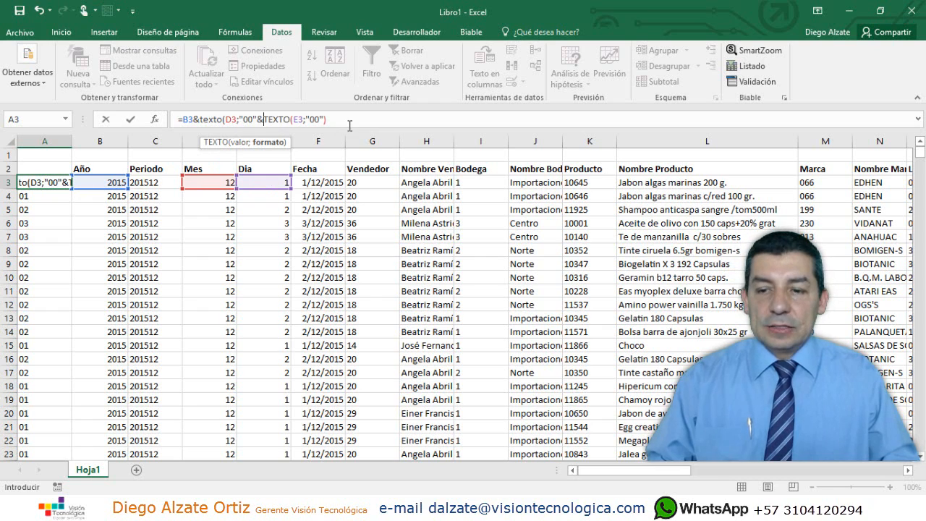
pyautogui.click(266, 121)
pyautogui.write(')')
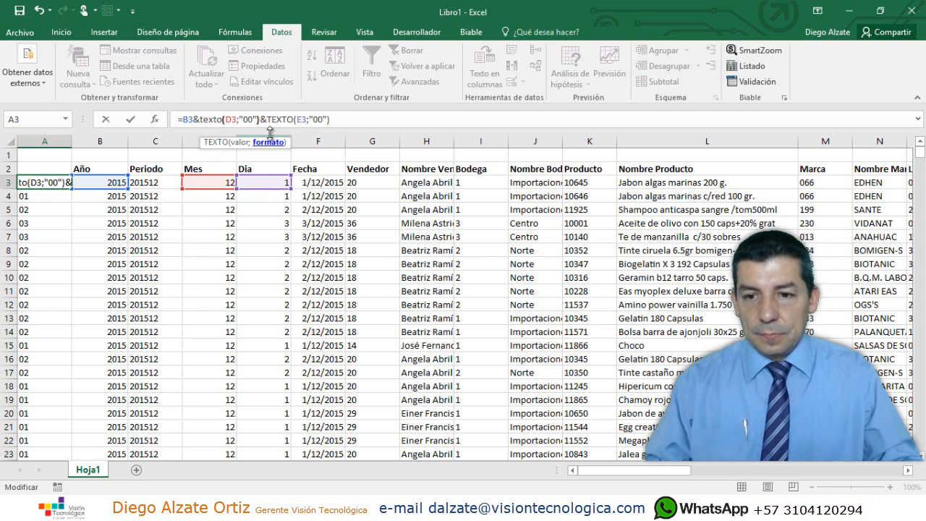
pyautogui.press('Return')
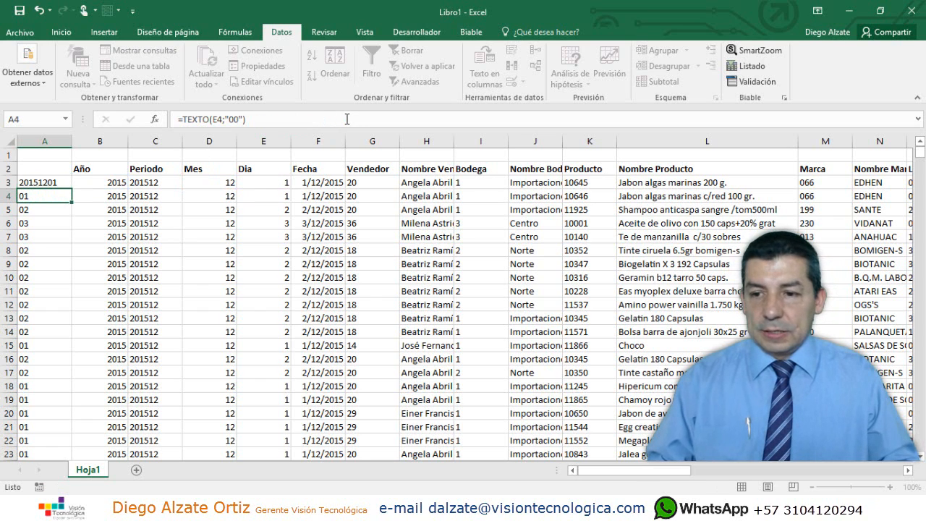
pyautogui.click(38, 179)
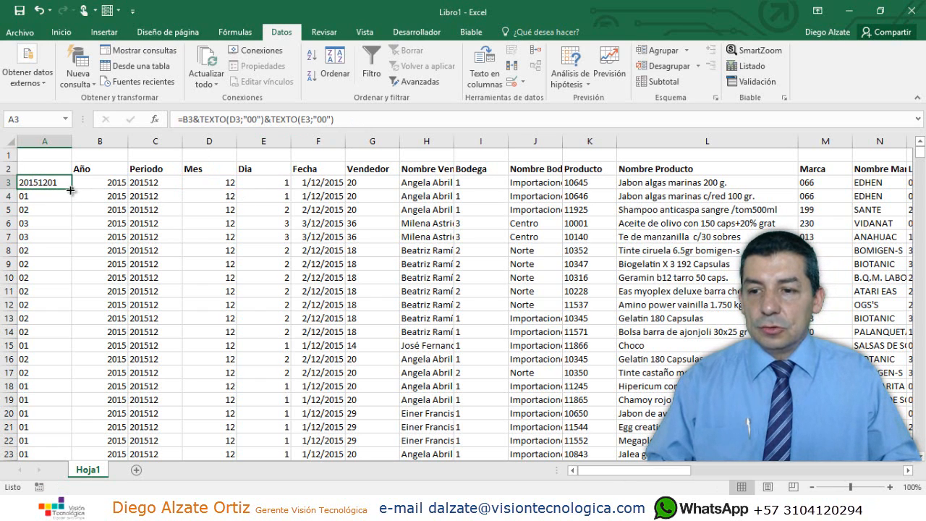
pyautogui.doubleClick(70, 190)
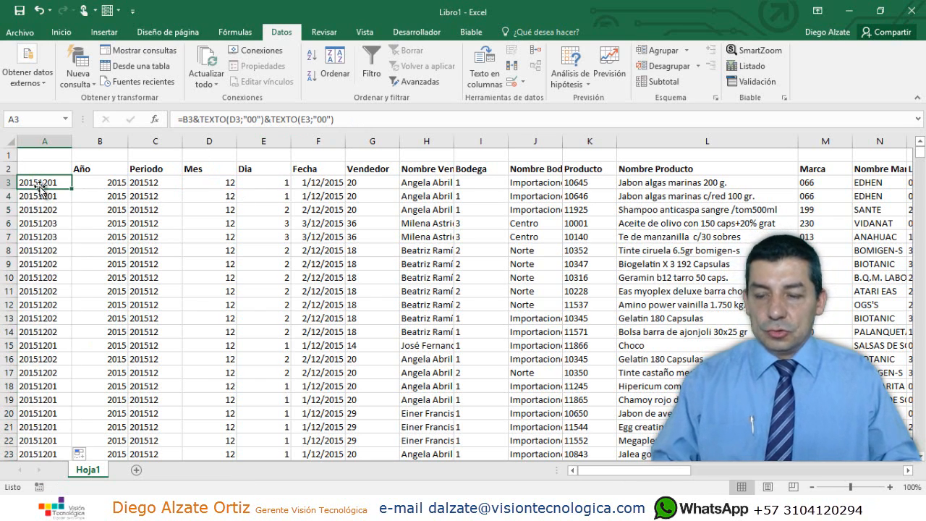
# Step: Examine the joined dates in column A from the last row upwards against the Dia values
pyautogui.hotkey('ctrl', 'Down')
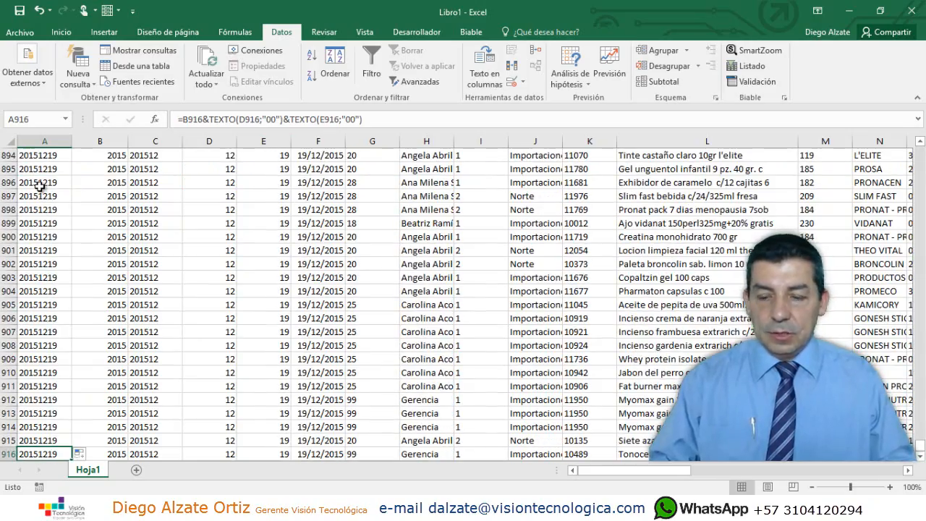
pyautogui.press('pageup')
pyautogui.press('pageup')
pyautogui.press('pageup')
pyautogui.press('pageup')
pyautogui.press('pageup')
pyautogui.press('pageup')
pyautogui.press('pageup')
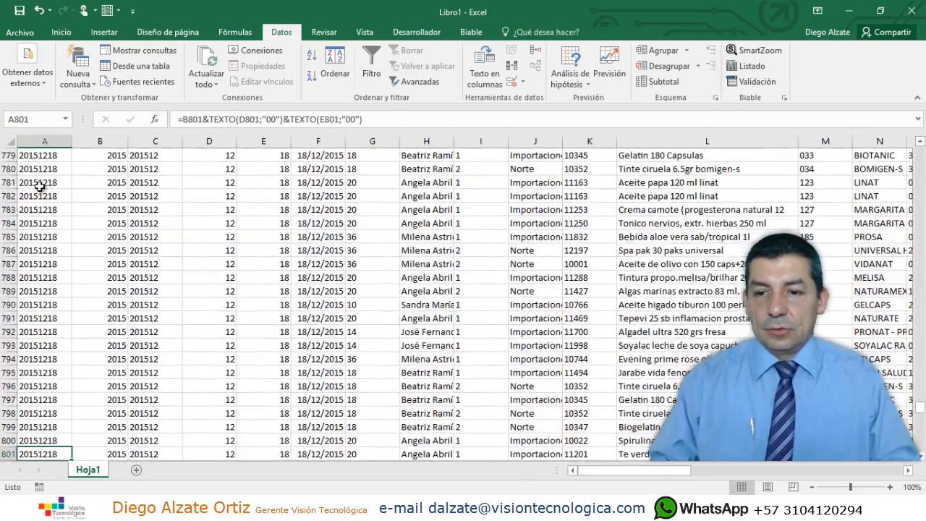
# Step: Compare the joined dates in the first rows of column A with the Fecha values in column F
pyautogui.press('pageup')
pyautogui.hotkey('ctrl', 'Up')
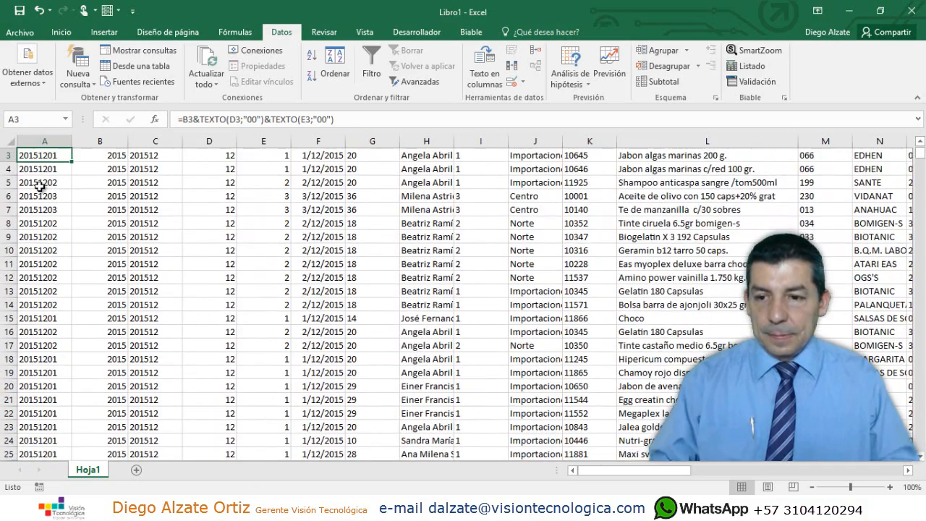
pyautogui.scroll(1, 100, 188)
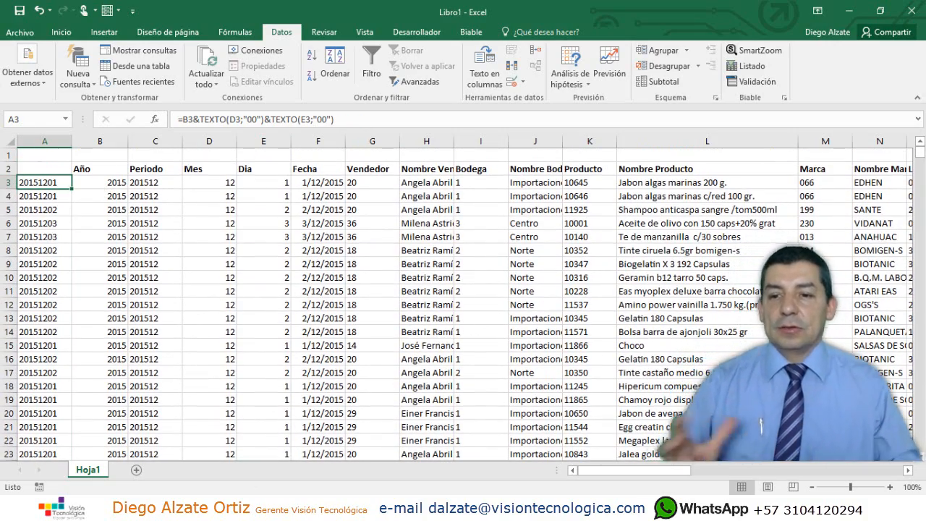
pyautogui.moveTo(325, 182); pyautogui.dragTo(325, 210)
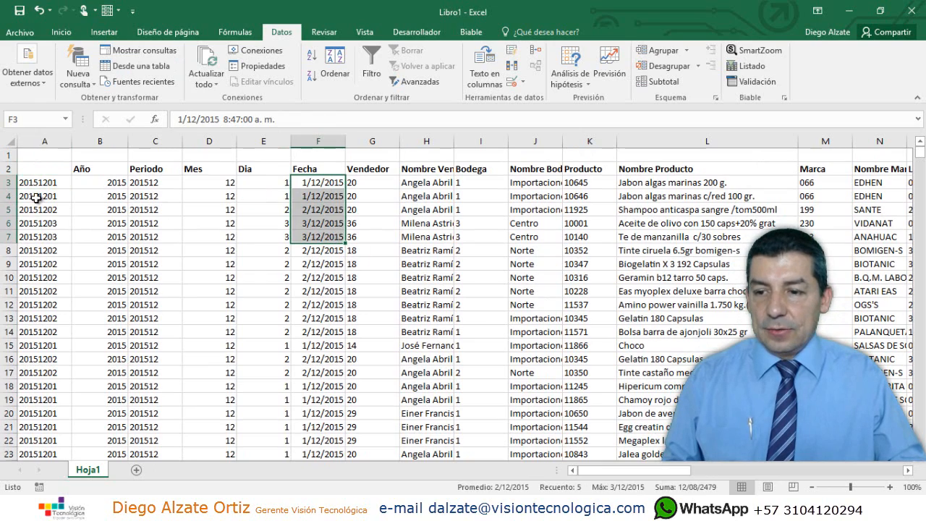
# Step: Copy all the joined dates from A3 down and paste them as values into the Periodo column from C3
pyautogui.moveTo(36, 187)
pyautogui.mouseDown()
pyautogui.moveTo(32, 217)
pyautogui.moveTo(21, 182)
pyautogui.mouseUp()
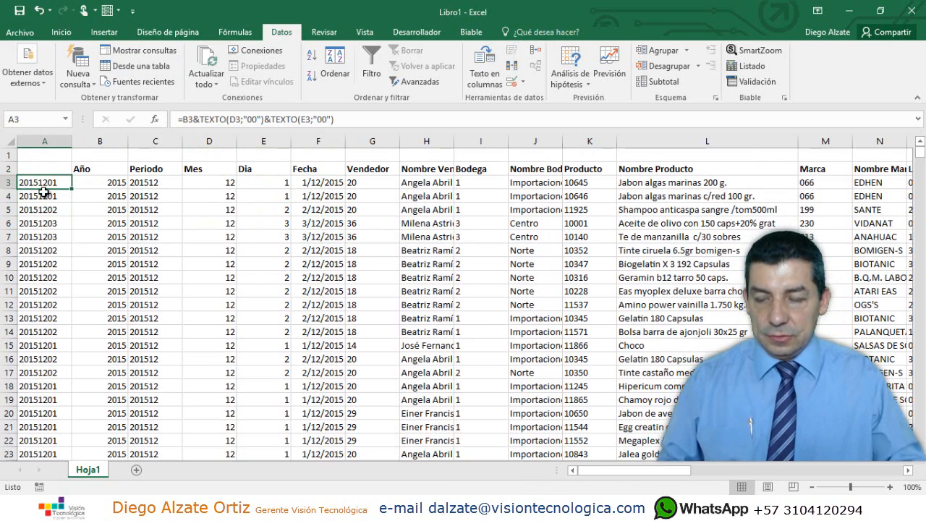
pyautogui.hotkey('ctrl', 'shift', 'Down')
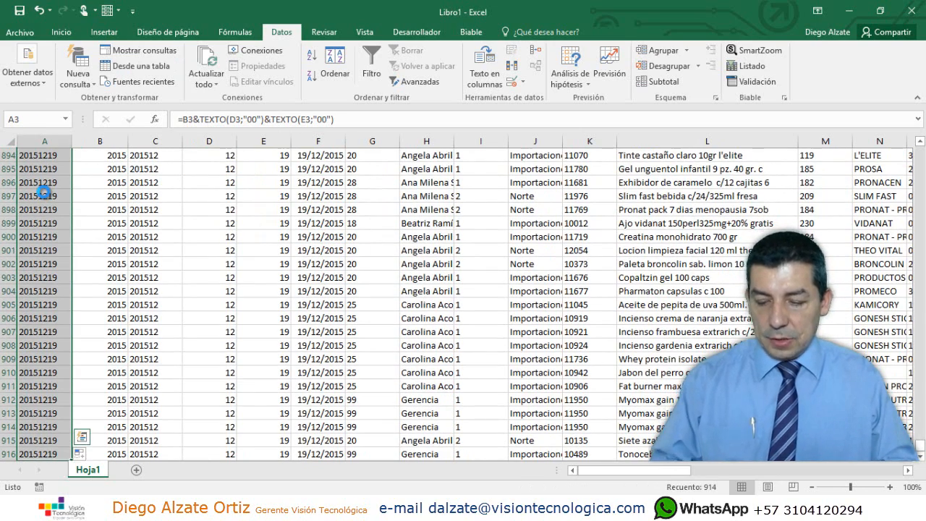
pyautogui.hotkey('ctrl', 'c')
pyautogui.hotkey('ctrl', 'BackSpace')
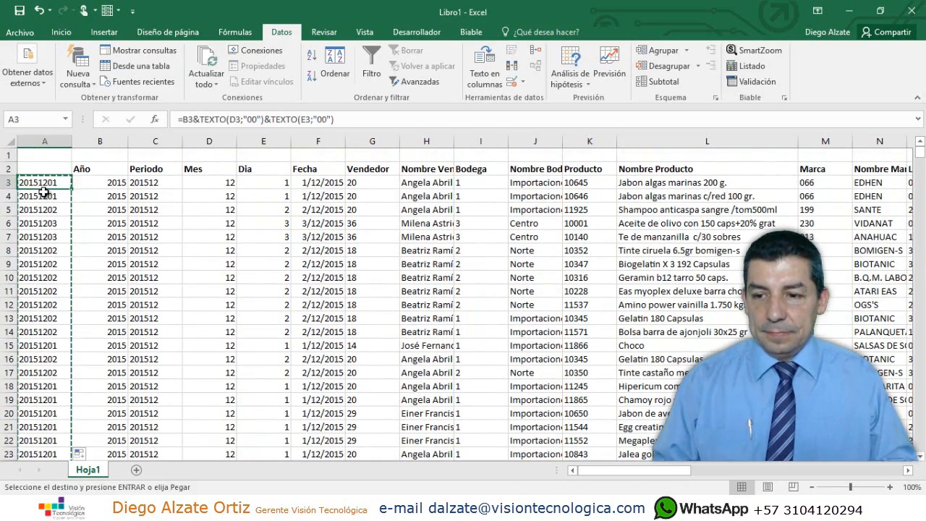
pyautogui.press('Right')
pyautogui.press('Right')
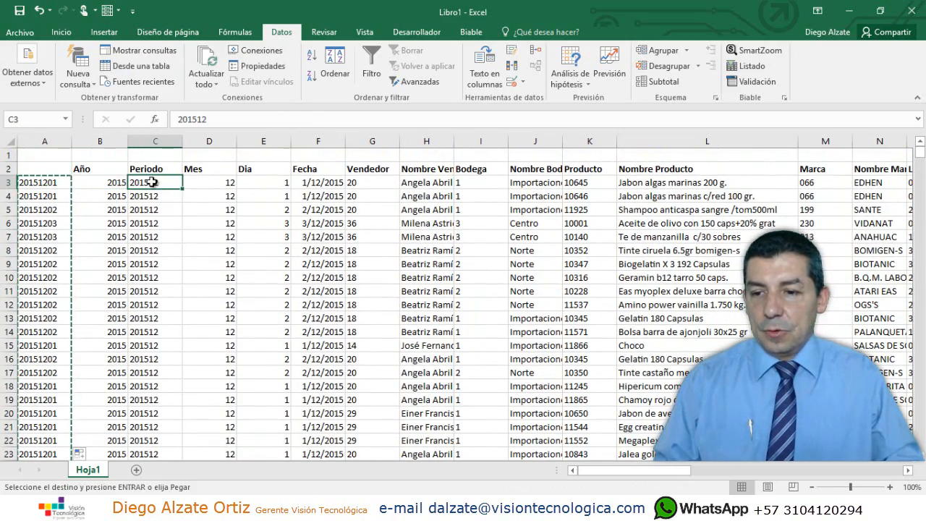
pyautogui.rightClick(152, 183)
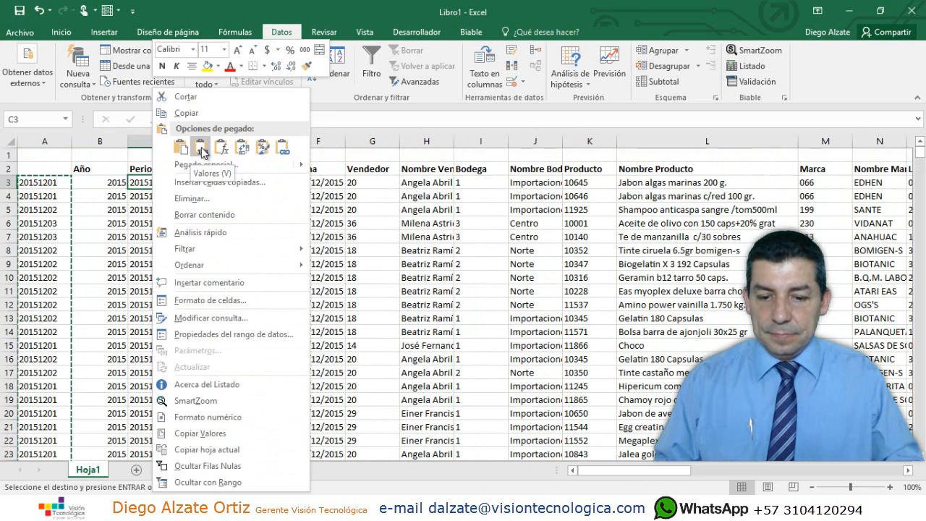
pyautogui.click(201, 149)
pyautogui.press('Escape')
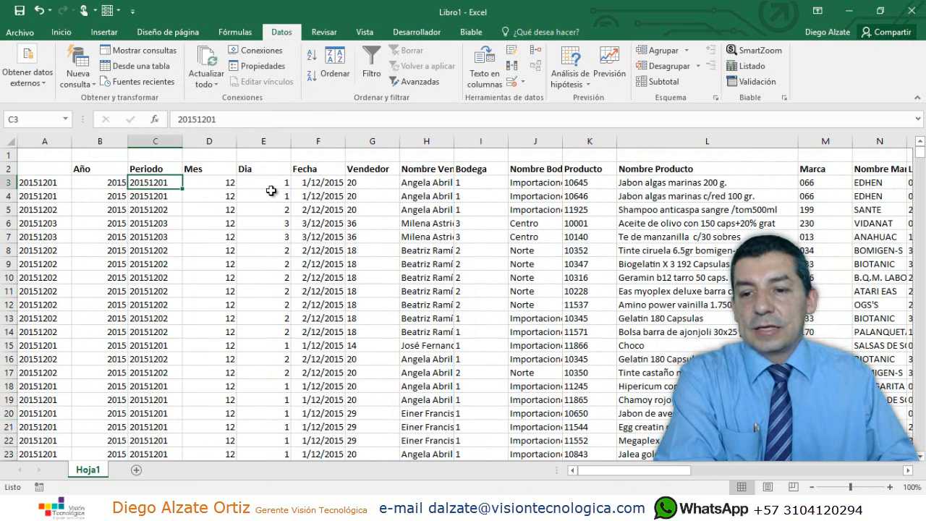
# Step: Examine the number format options for the Fecha dates, and compare those dates with the Periodo texts and the A3 formula
pyautogui.click(309, 183)
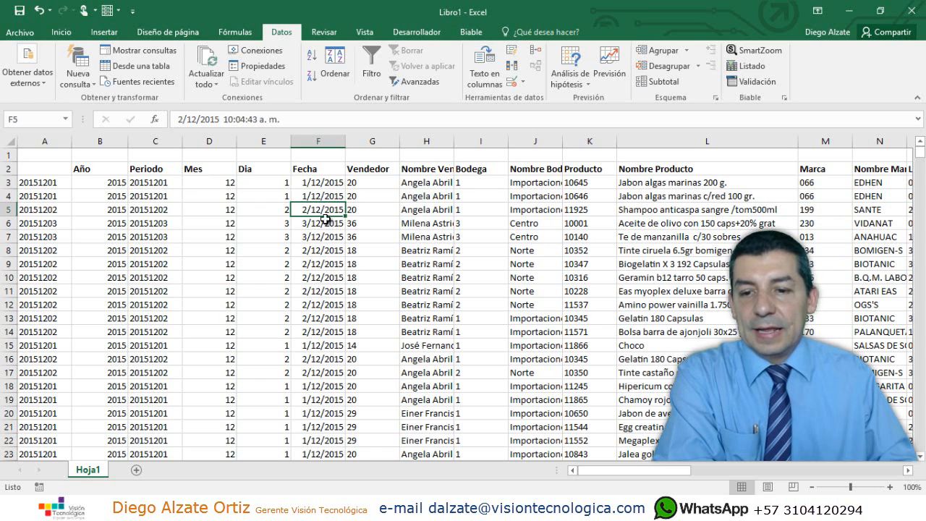
pyautogui.moveTo(311, 186); pyautogui.dragTo(319, 245)
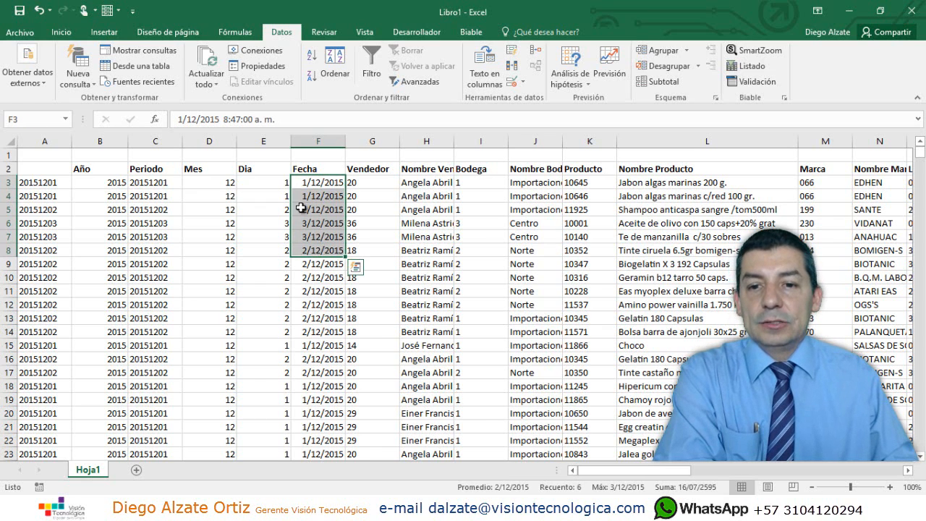
pyautogui.click(75, 34)
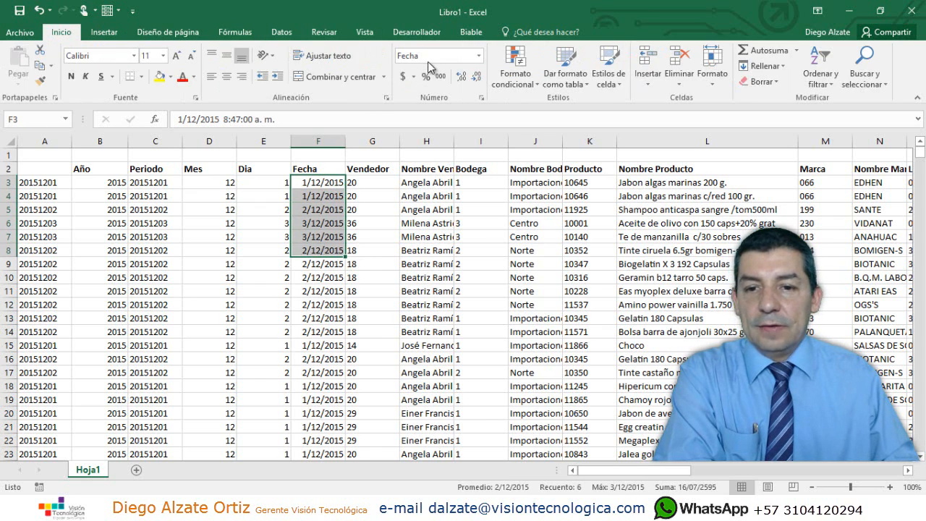
pyautogui.click(479, 56)
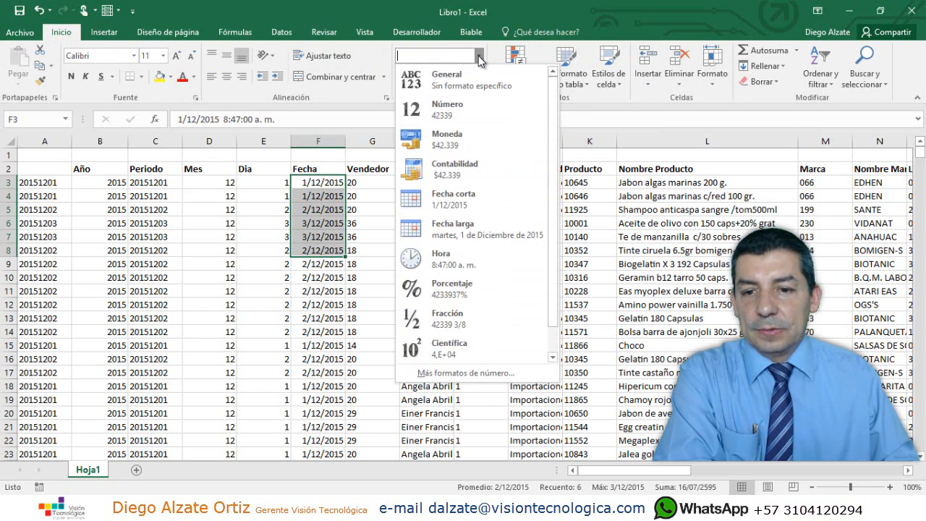
pyautogui.click(479, 56)
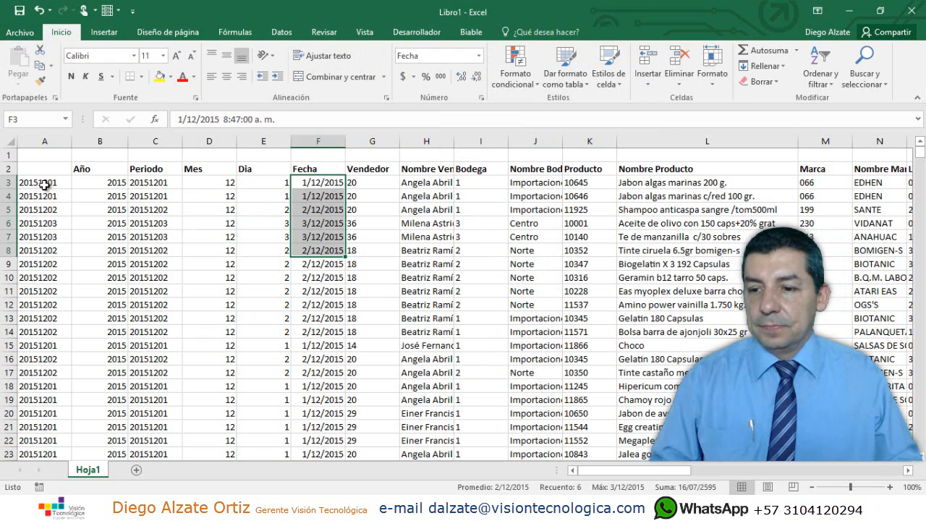
pyautogui.moveTo(150, 186); pyautogui.dragTo(148, 216)
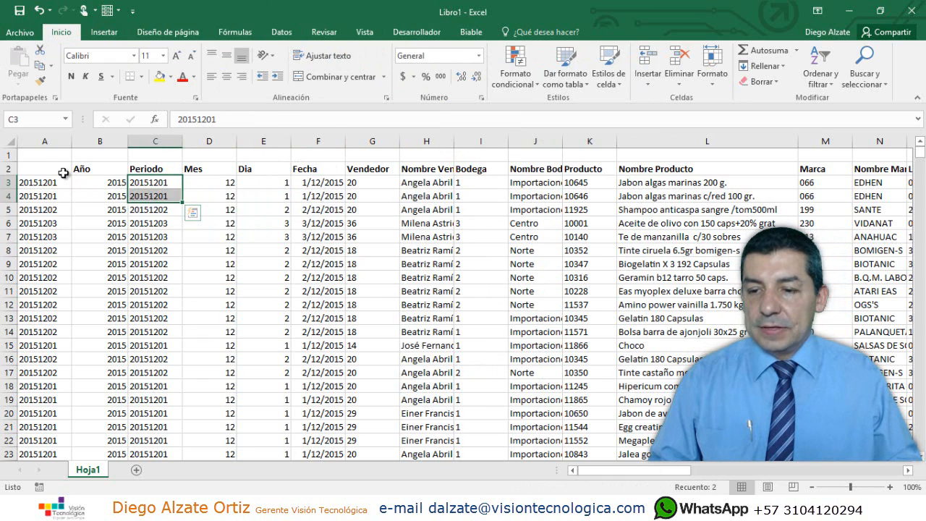
pyautogui.click(34, 188)
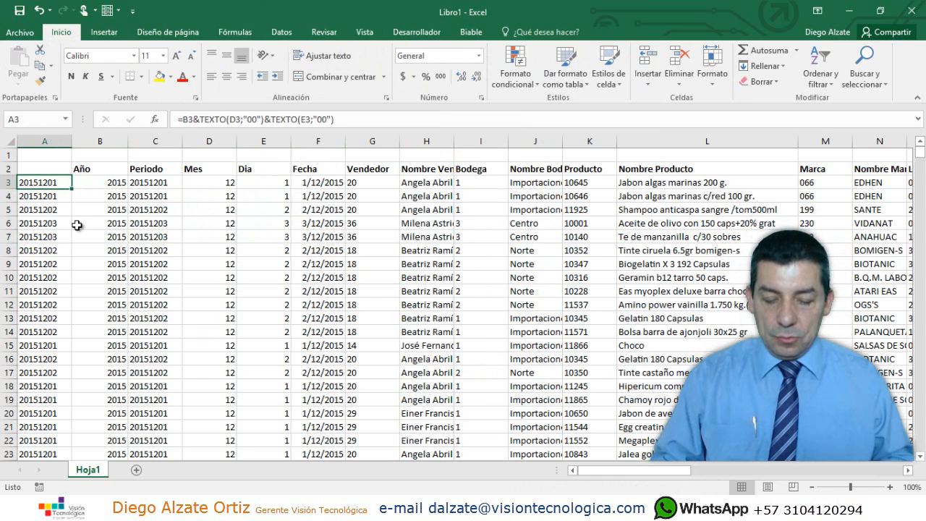
pyautogui.press('Right')
pyautogui.press('Right')
pyautogui.press('Right')
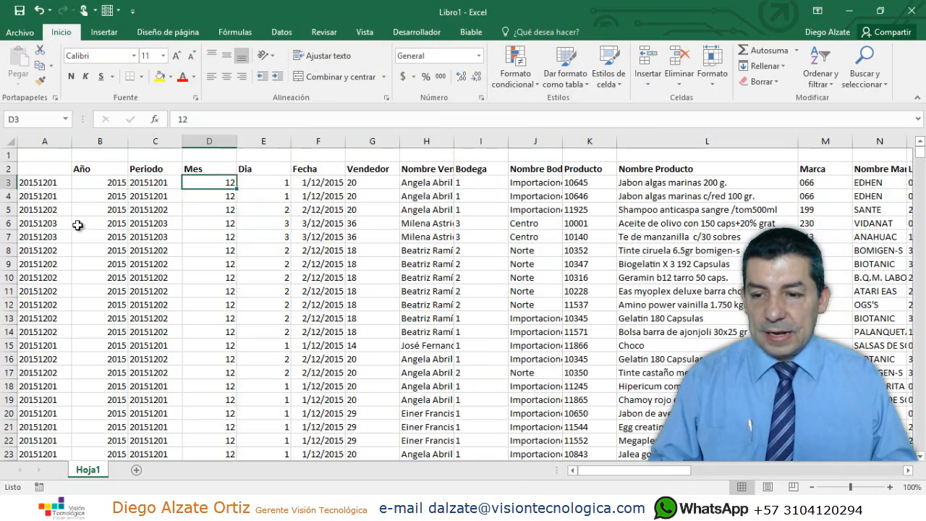
# Step: Clear all the joining formulas in column A from A3 down to the last row
pyautogui.press('Home')
pyautogui.hotkey('ctrl', 'shift', 'Down')
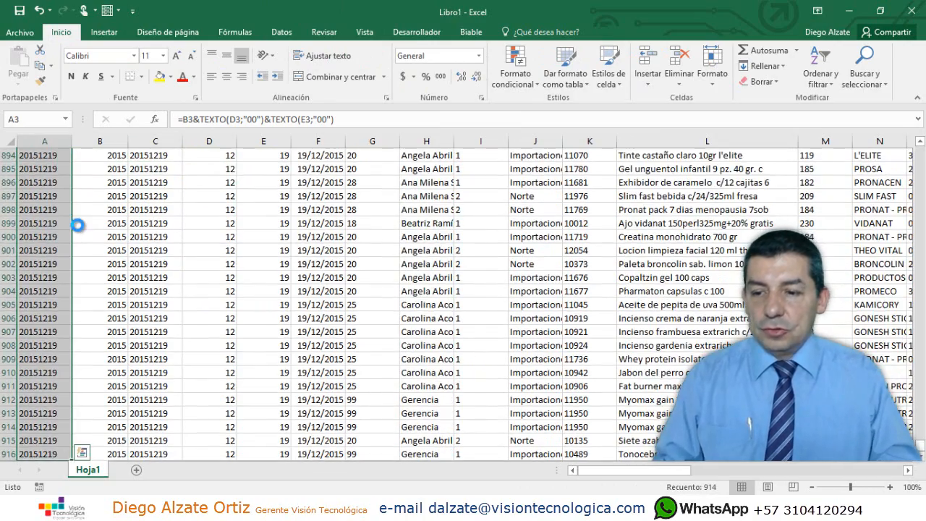
pyautogui.press('Delete')
pyautogui.hotkey('ctrl', 'BackSpace')
pyautogui.hotkey('shift', 'BackSpace')
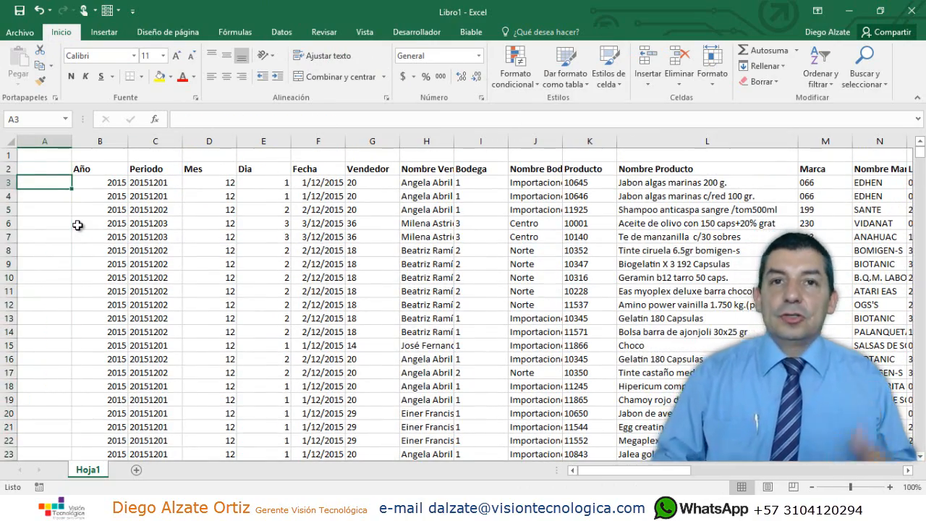
# Step: Build =FECHA(B3;D3;E3) in A3 from the Año, Mes and Dia cells, and fill it down to A11
pyautogui.write('=fecha(')
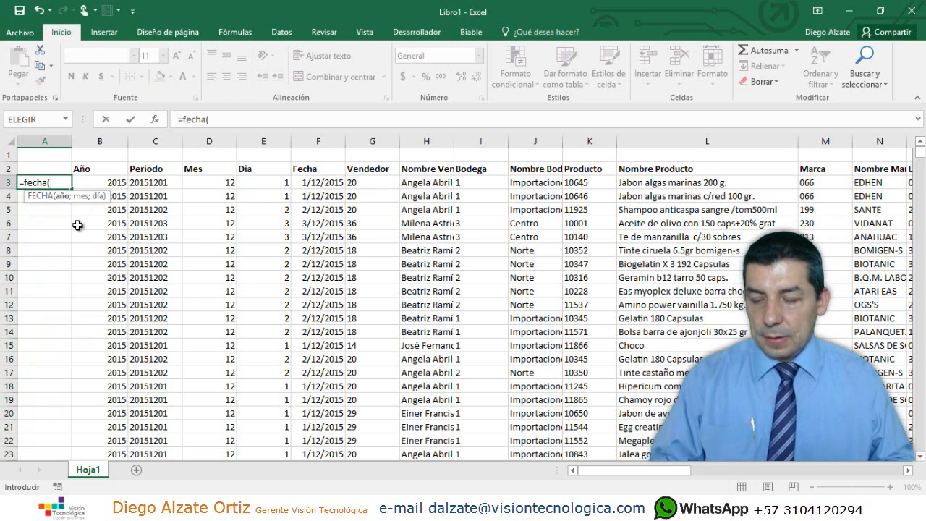
pyautogui.hotkey('ctrl', 'a')
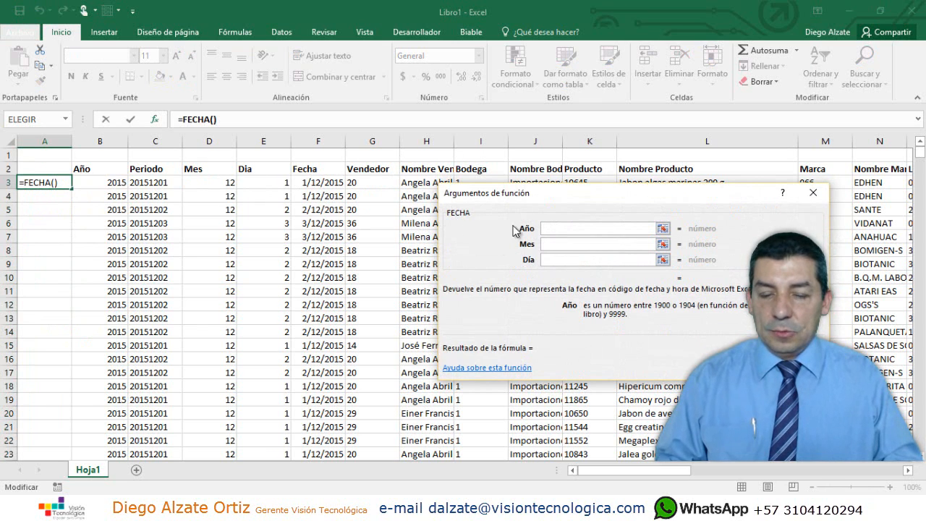
pyautogui.click(107, 186)
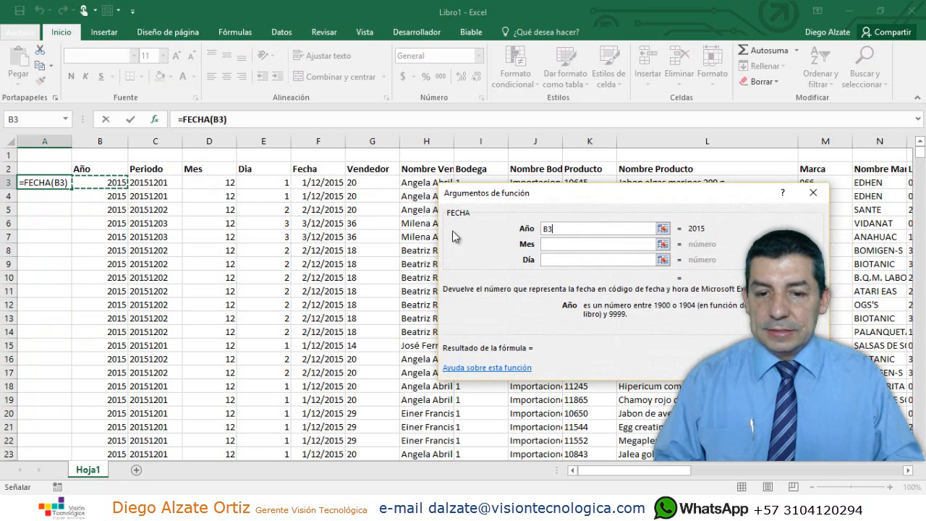
pyautogui.press('Tab')
pyautogui.click(194, 183)
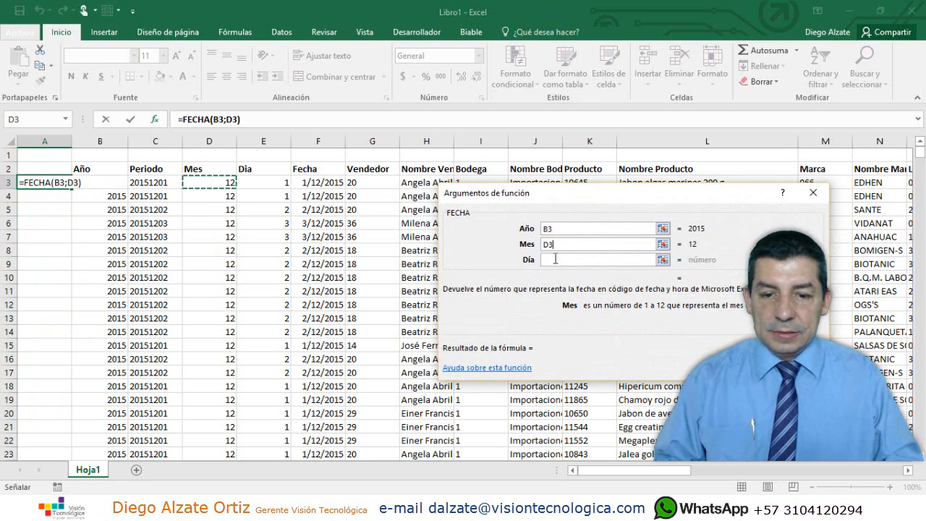
pyautogui.press('Tab')
pyautogui.click(257, 184)
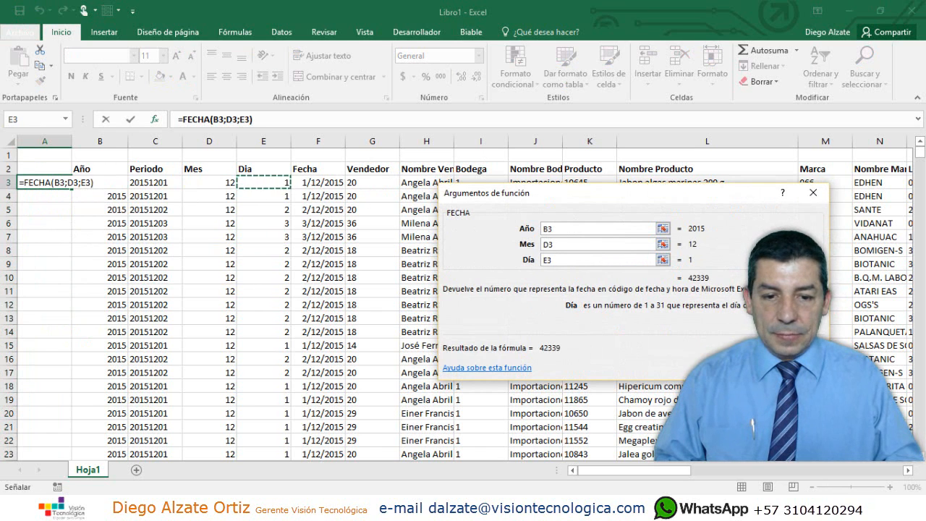
pyautogui.press('Return')
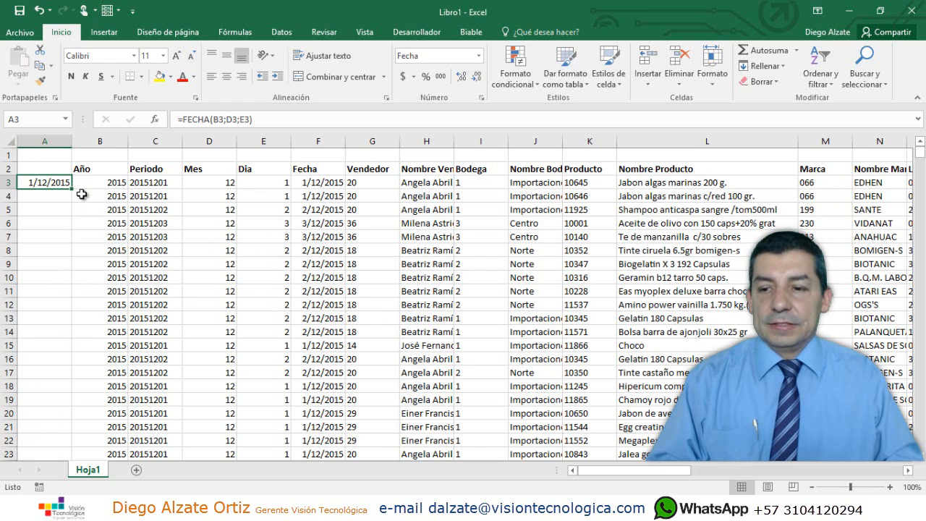
pyautogui.moveTo(70, 193); pyautogui.dragTo(68, 296)
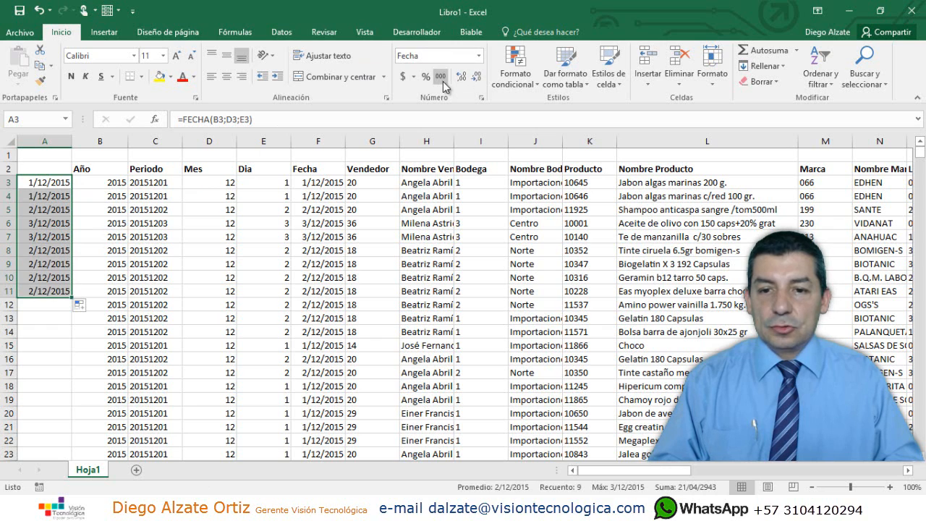
# Step: Display the dates in A3:A11 as serial numbers using the thousands separator format
pyautogui.click(439, 76)
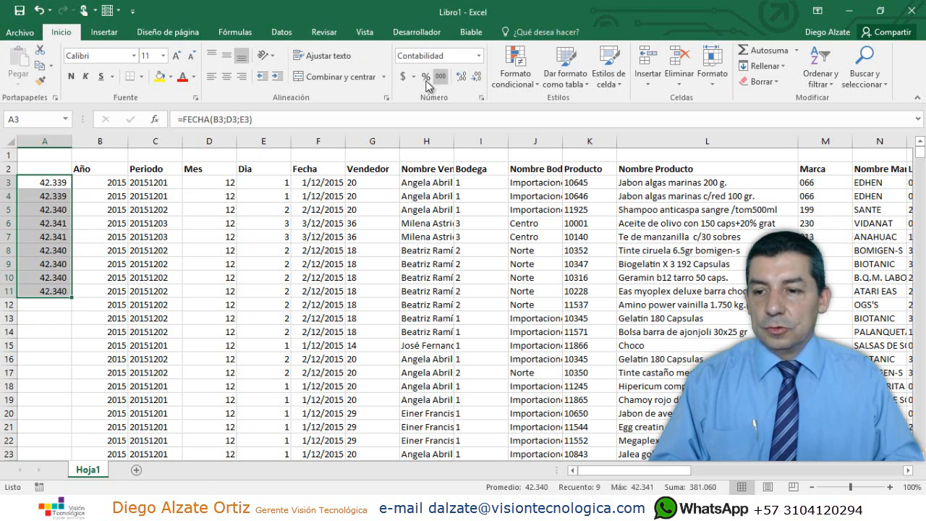
pyautogui.click(58, 186)
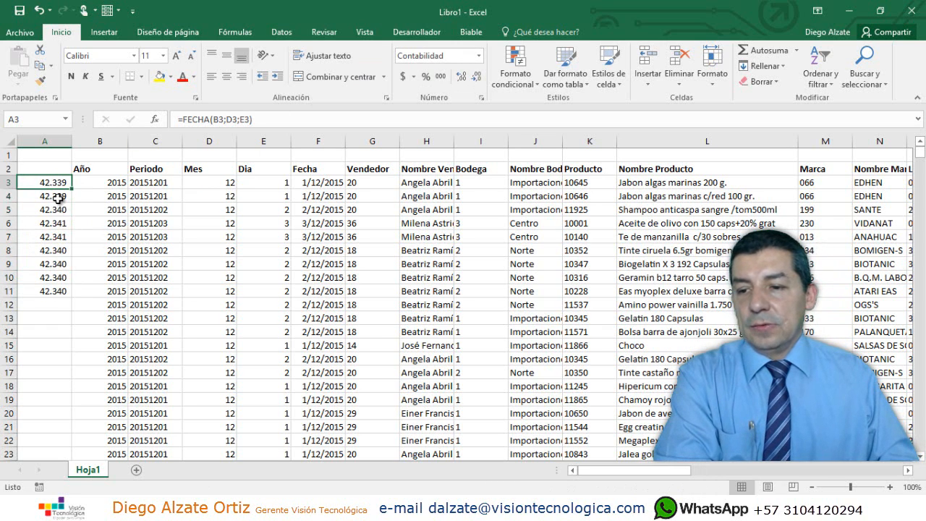
pyautogui.click(58, 210)
pyautogui.click(50, 339)
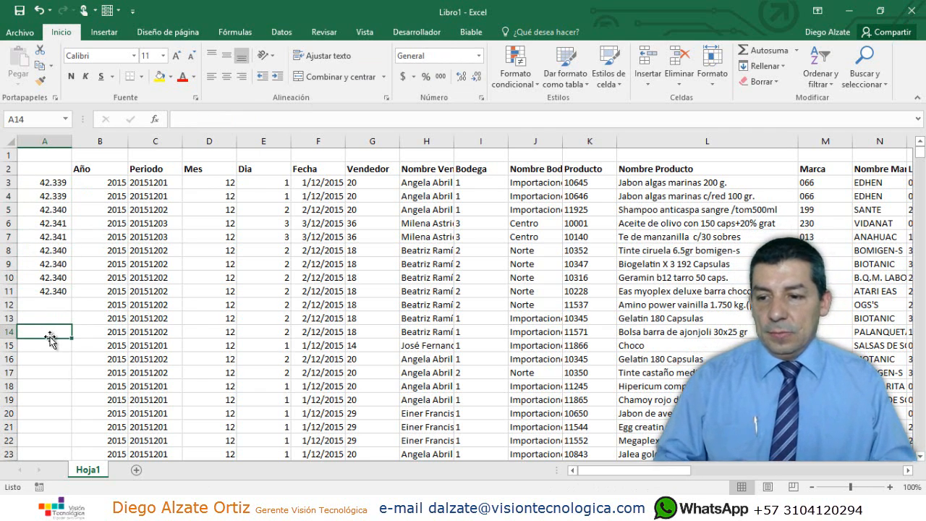
# Step: Replace the A11 formula with the date 31/12/2016 and display it in Número format
pyautogui.press('Up')
pyautogui.press('Up')
pyautogui.press('Up')
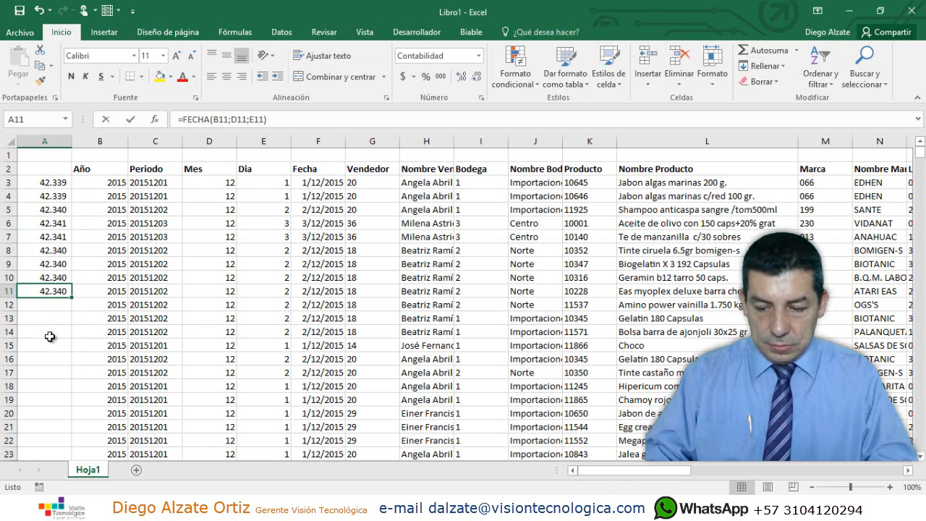
pyautogui.write('31/12/2016')
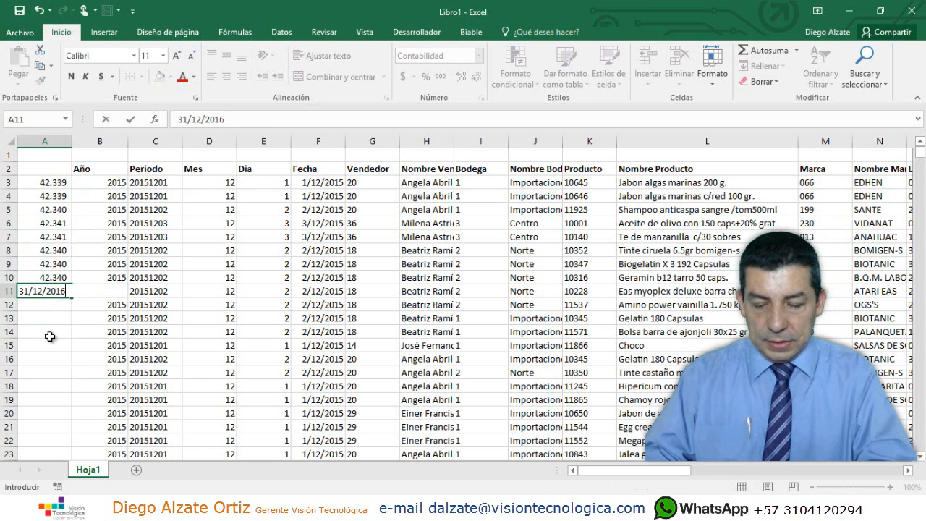
pyautogui.hotkey('ctrl', 'Return')
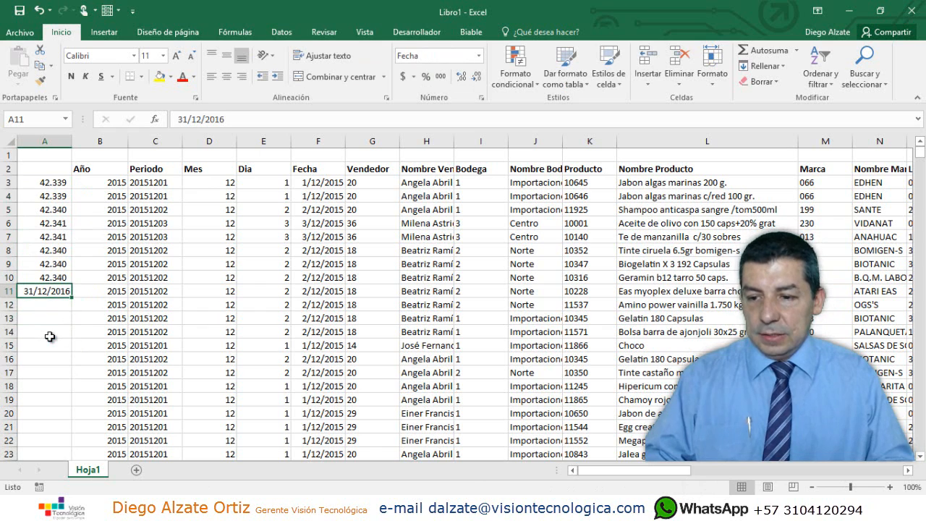
pyautogui.hotkey('ctrl', 'shift', '1')
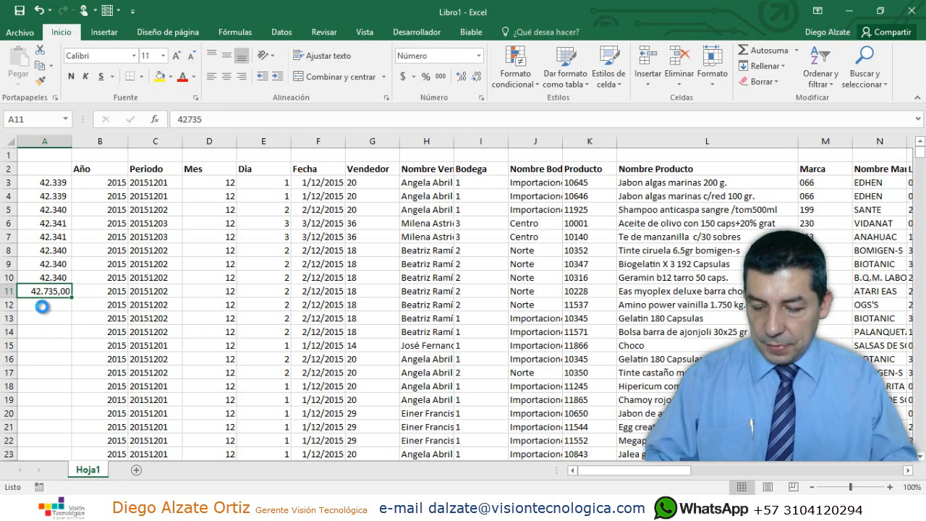
# Step: Undo the date entry and number format in A11, and the thousands format on A3:A11
pyautogui.hotkey('ctrl', 'z')
pyautogui.hotkey('ctrl', 'z')
pyautogui.hotkey('ctrl', 'z')
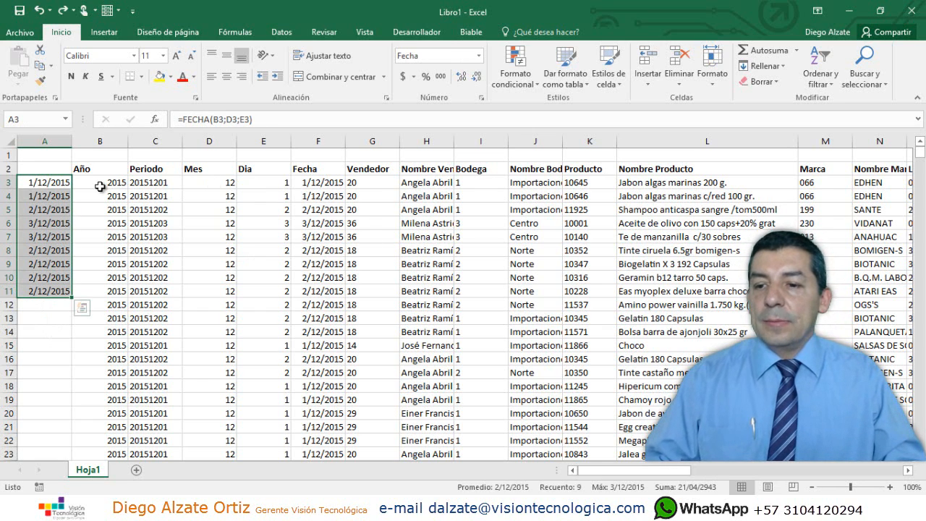
pyautogui.moveTo(101, 183); pyautogui.dragTo(109, 209)
pyautogui.moveTo(120, 252); pyautogui.dragTo(108, 290)
pyautogui.moveTo(210, 184); pyautogui.dragTo(230, 290)
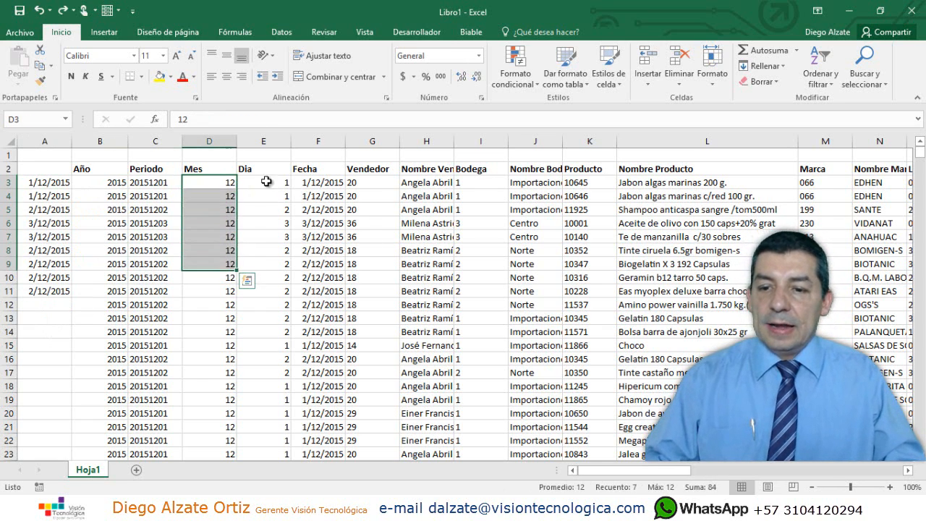
pyautogui.moveTo(265, 182); pyautogui.dragTo(265, 223)
pyautogui.moveTo(155, 182); pyautogui.dragTo(147, 285)
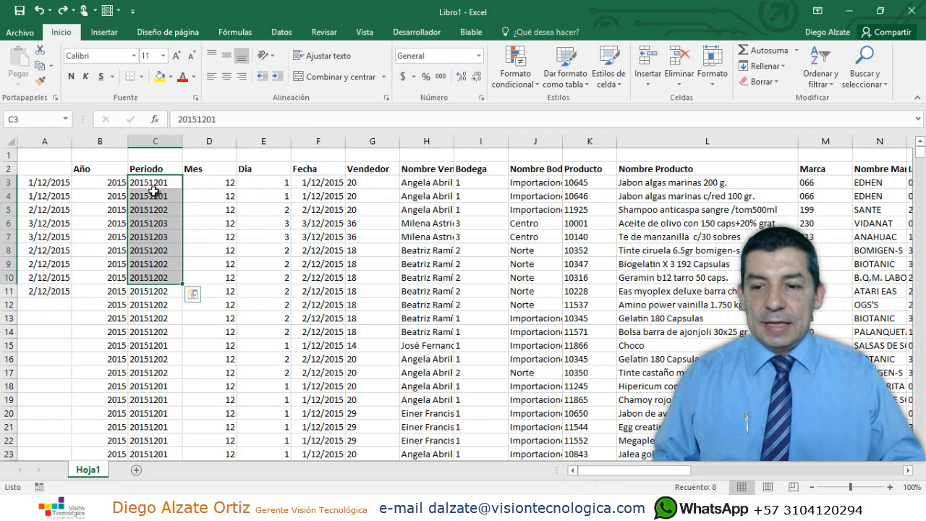
# Step: Clear the FECHA formulas from A3:A11 and all the Año values from B3 down
pyautogui.moveTo(41, 181); pyautogui.dragTo(42, 289)
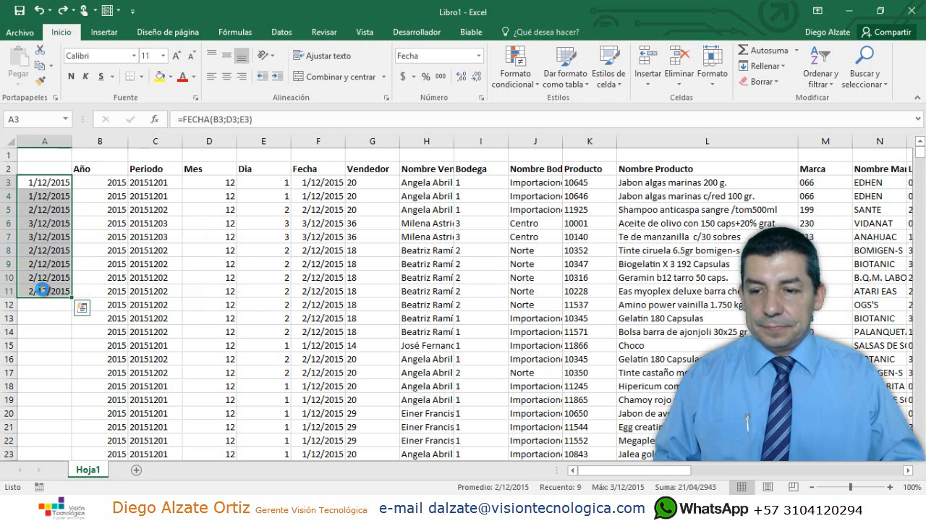
pyautogui.press('Delete')
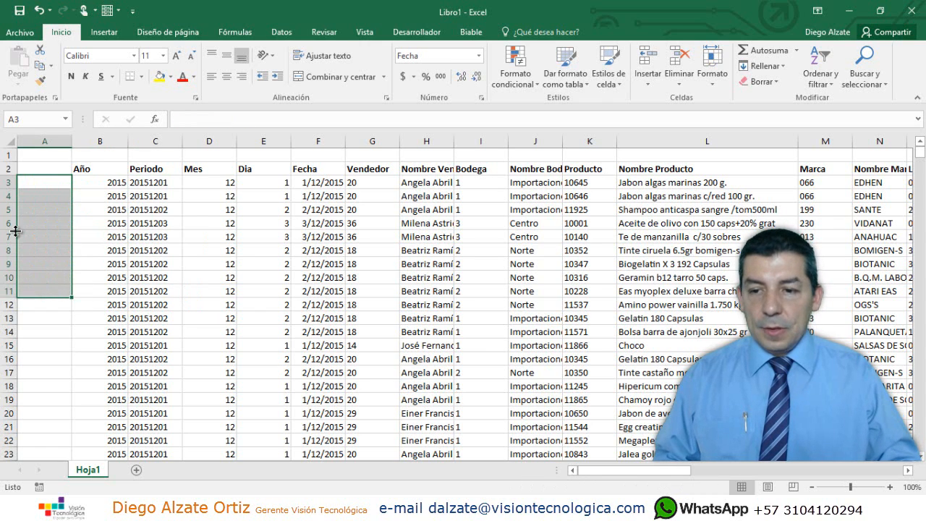
pyautogui.click(105, 182)
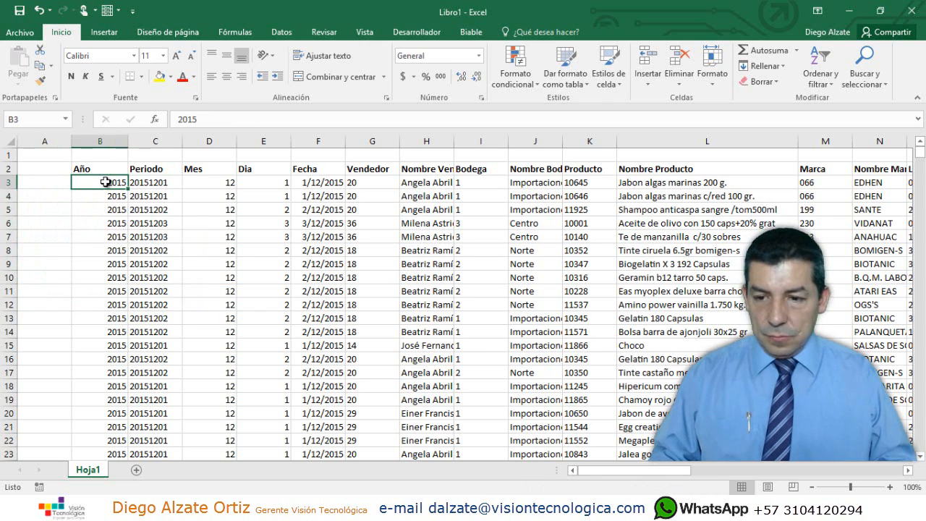
pyautogui.hotkey('ctrl', 'shift', 'Down')
pyautogui.press('Delete')
pyautogui.hotkey('ctrl', 'BackSpace')
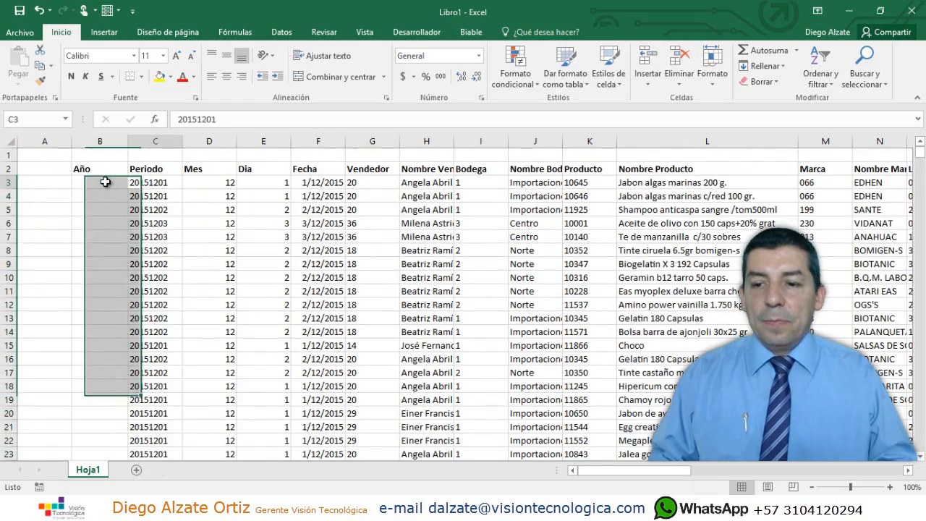
# Step: Clear all the values of the Mes and Dia columns from row 3 down, keeping their headers
pyautogui.press('Right')
pyautogui.hotkey('ctrl', 'shift', 'Down')
pyautogui.press('Delete')
pyautogui.hotkey('ctrl', 'BackSpace')
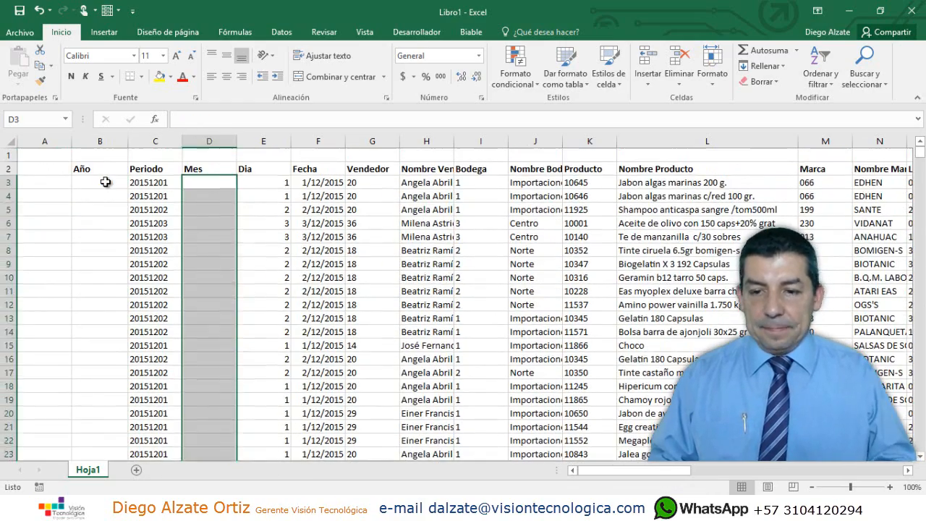
pyautogui.press('Right')
pyautogui.hotkey('ctrl', 'shift', 'Down')
pyautogui.press('Delete')
pyautogui.hotkey('ctrl', 'Up')
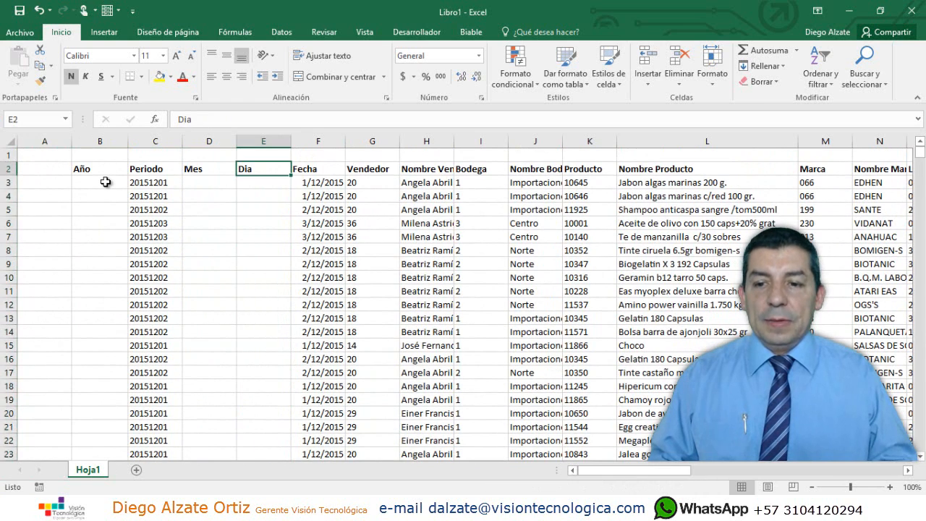
# Step: Extract the year from Periodo with =IZQUIERDA(C3;4) in B3 and fill it down the Año column
pyautogui.press('Down')
pyautogui.press('Down')
pyautogui.press('Left')
pyautogui.press('Left')
pyautogui.press('Left')
pyautogui.press('Up')
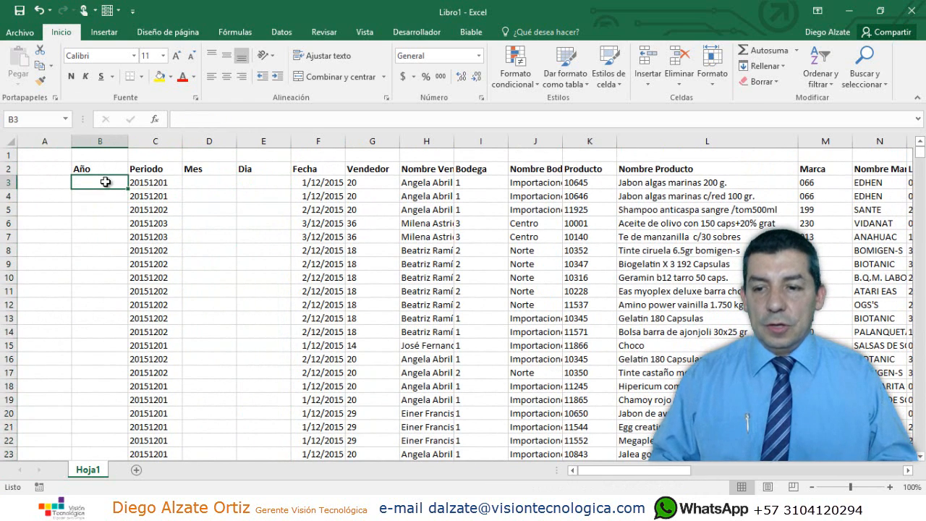
pyautogui.write('=')
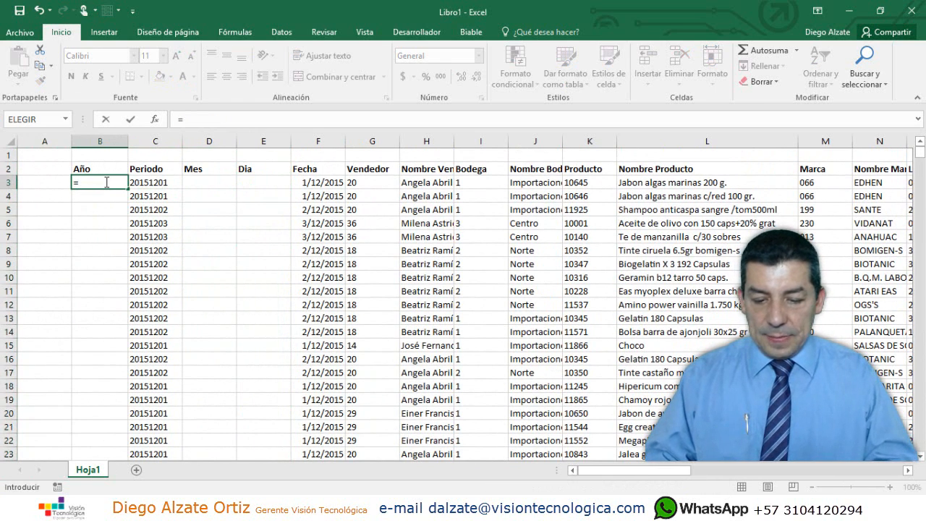
pyautogui.write('iz')
pyautogui.press('Tab')
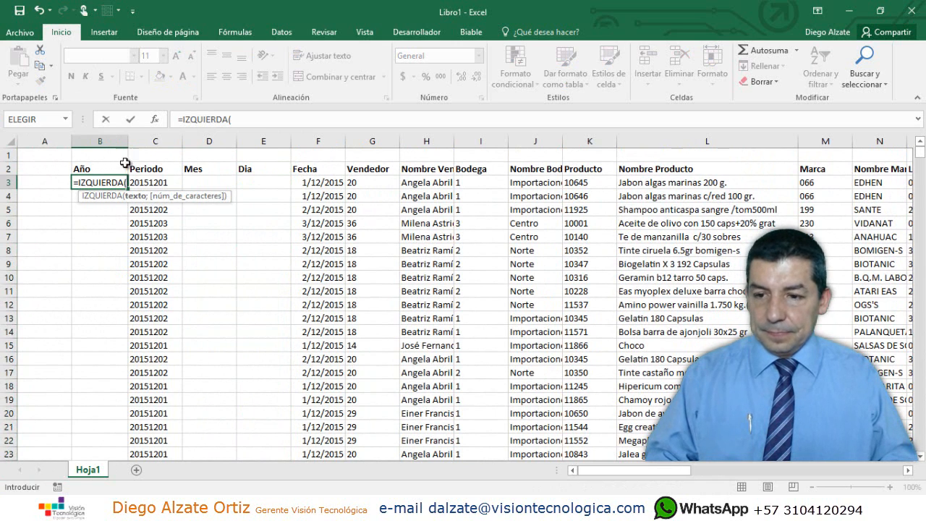
pyautogui.click(150, 182)
pyautogui.write(';4)')
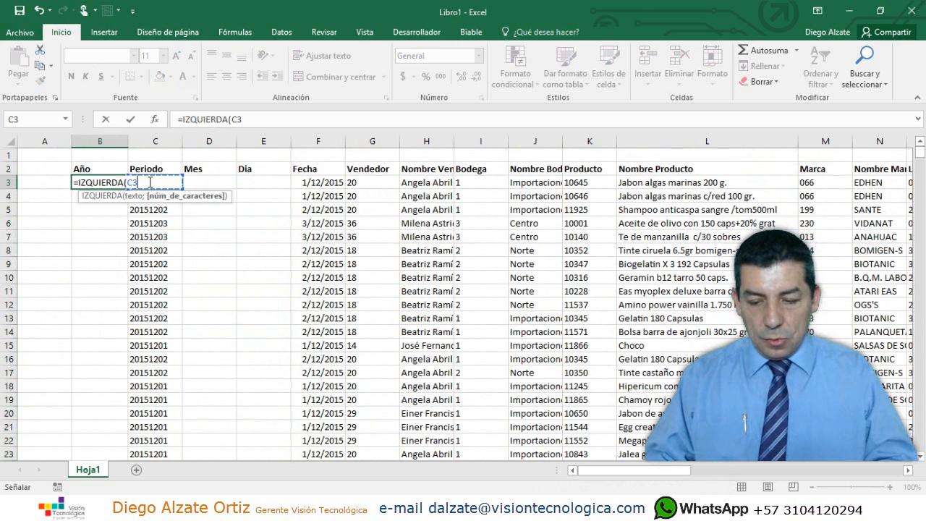
pyautogui.press('Return')
pyautogui.click(107, 181)
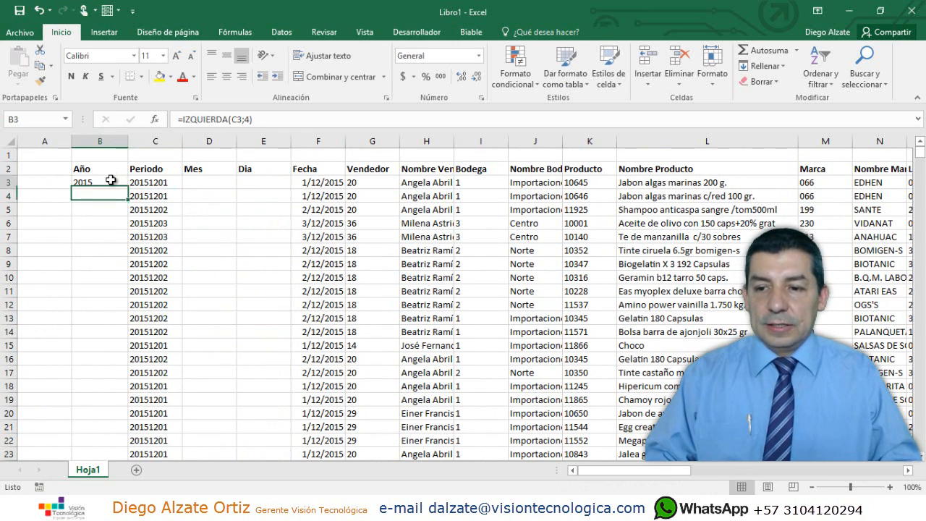
pyautogui.doubleClick(126, 190)
# Step: Extract the day from Periodo with =DERECHA(C3;2) in E3 and fill it down the Dia column
pyautogui.click(278, 184)
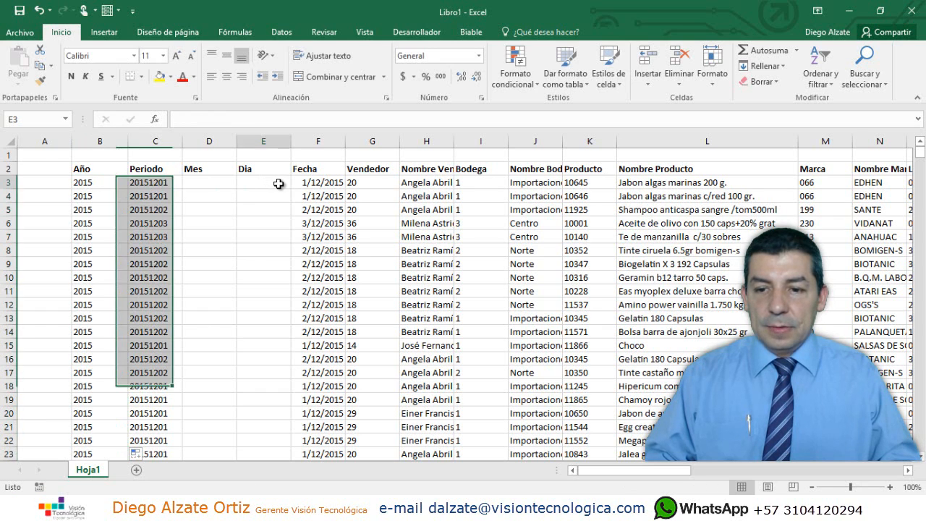
pyautogui.write('=dec')
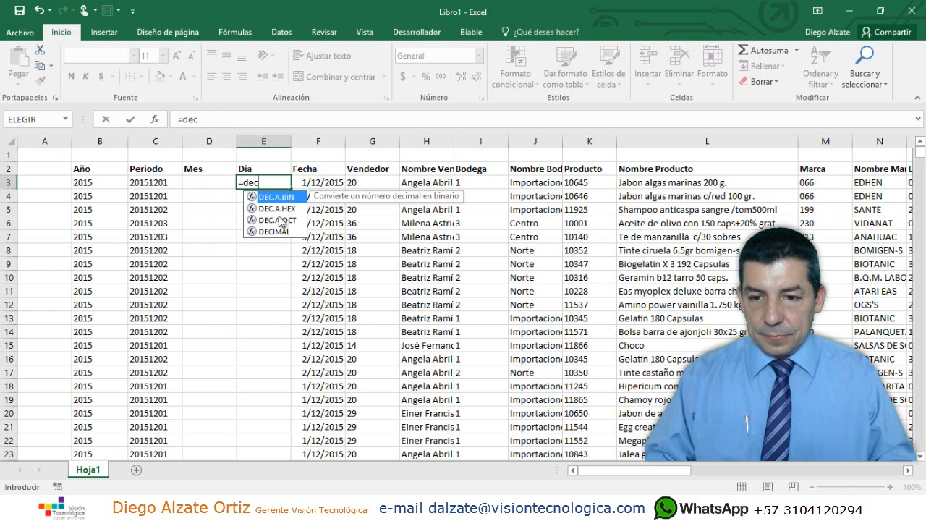
pyautogui.press('BackSpace')
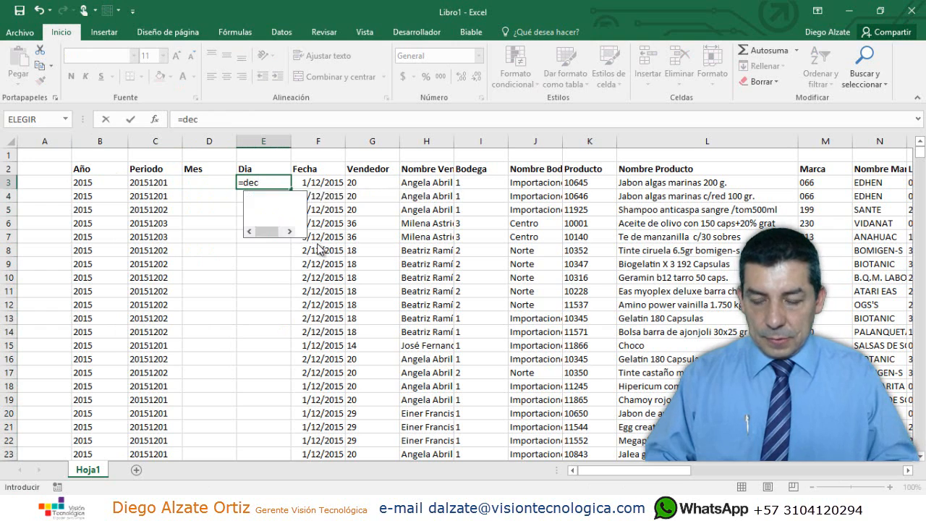
pyautogui.write('rec')
pyautogui.press('Tab')
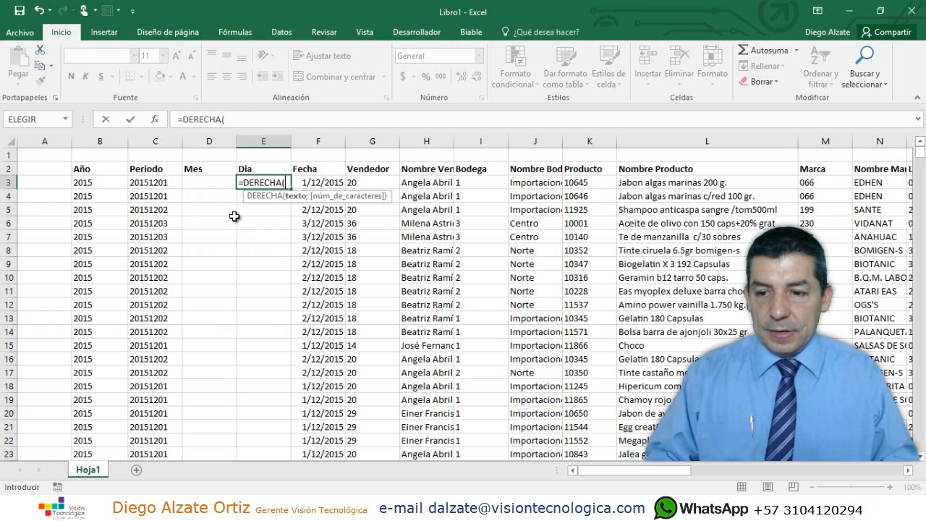
pyautogui.click(157, 183)
pyautogui.write(';2')
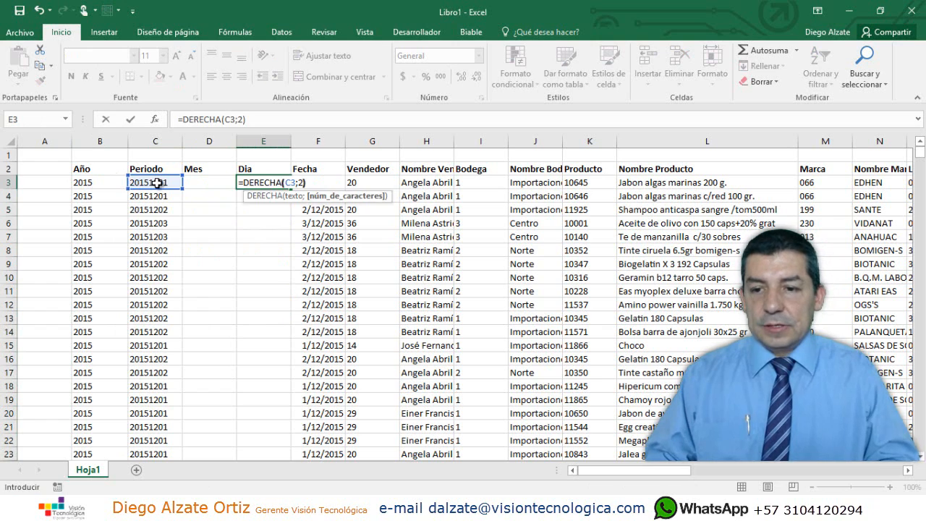
pyautogui.press('Return')
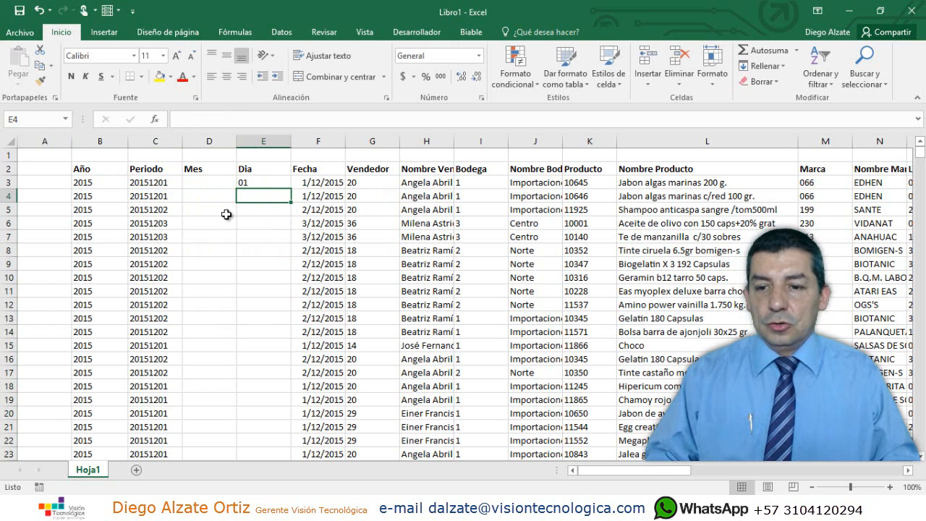
pyautogui.click(278, 182)
pyautogui.doubleClick(292, 189)
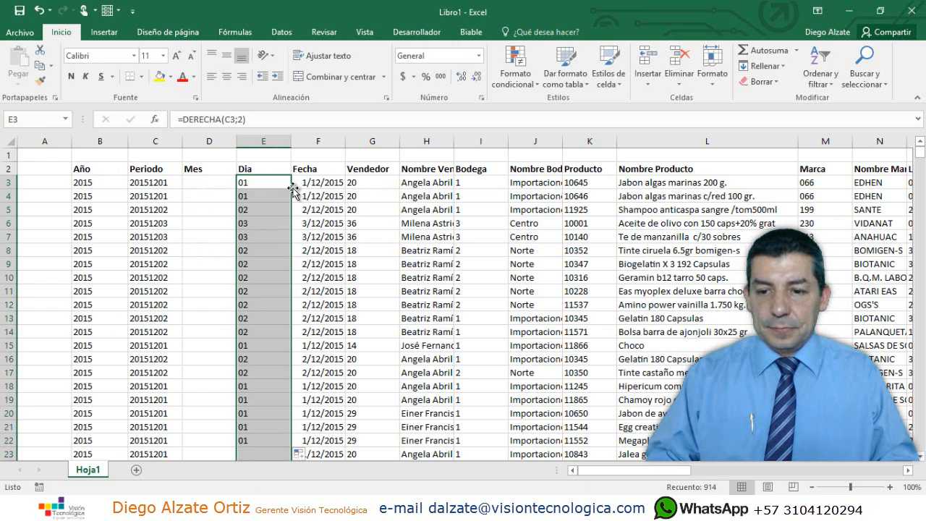
# Step: Extract the month from Periodo with =EXTRAE(C3;5;2) in D3 and fill it down the Mes column
pyautogui.click(216, 183)
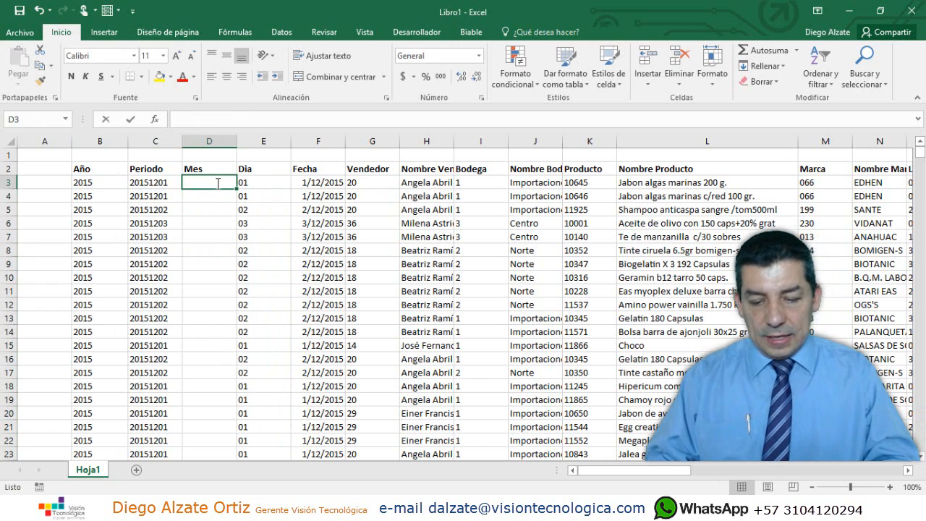
pyautogui.write('=ext')
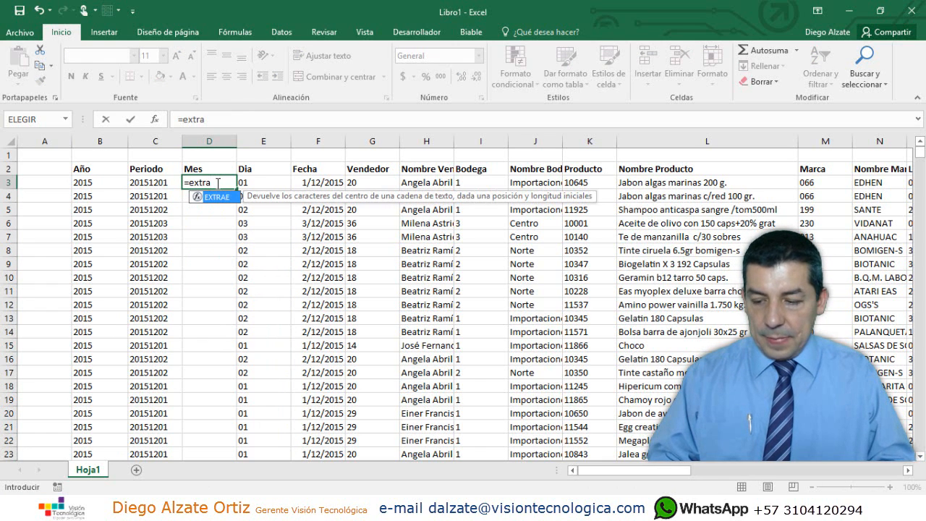
pyautogui.write('ra')
pyautogui.press('Tab')
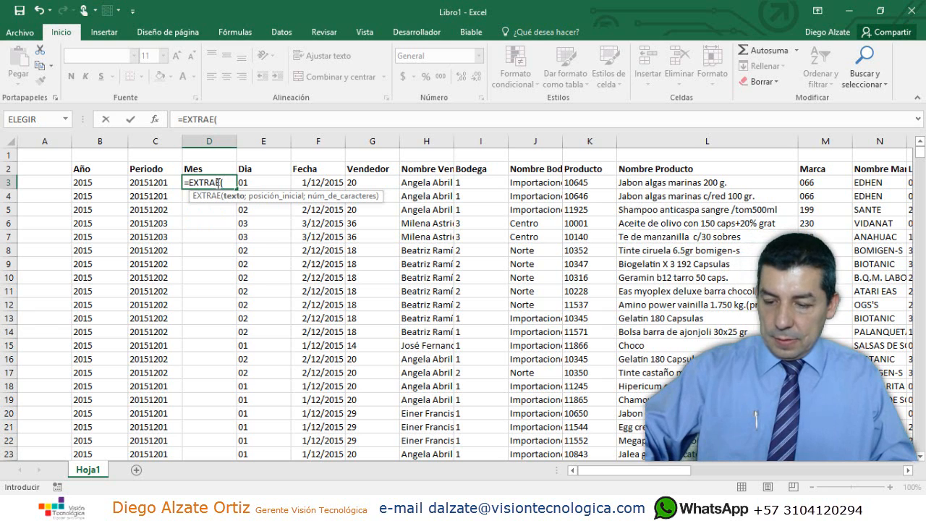
pyautogui.hotkey('ctrl', 'a')
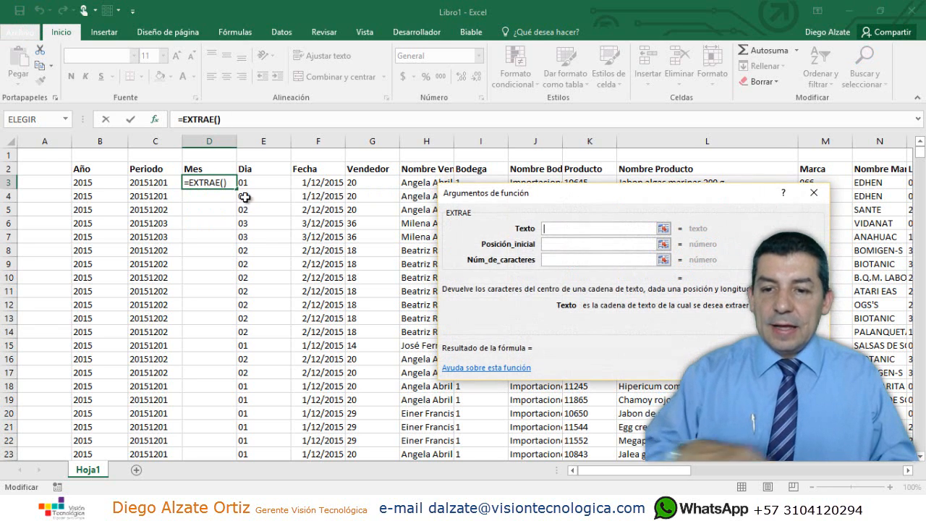
pyautogui.click(155, 183)
pyautogui.click(560, 244)
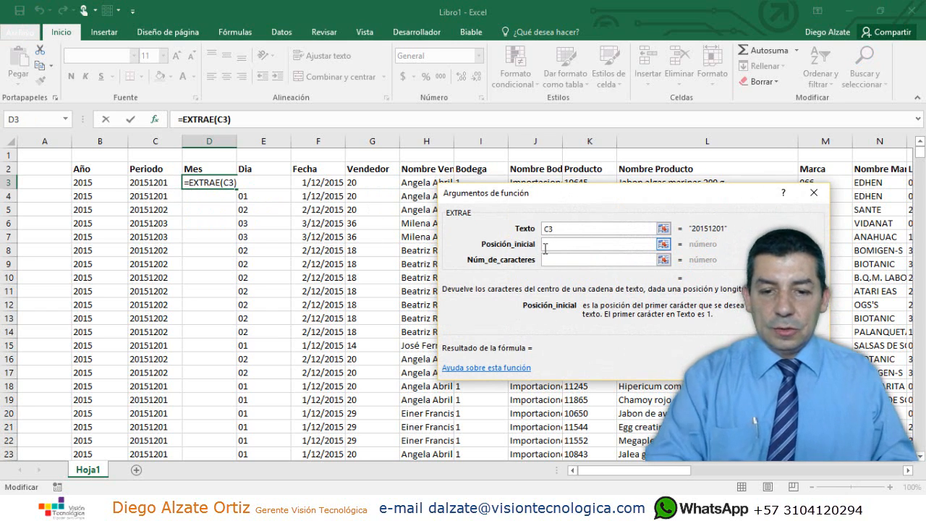
pyautogui.write('5')
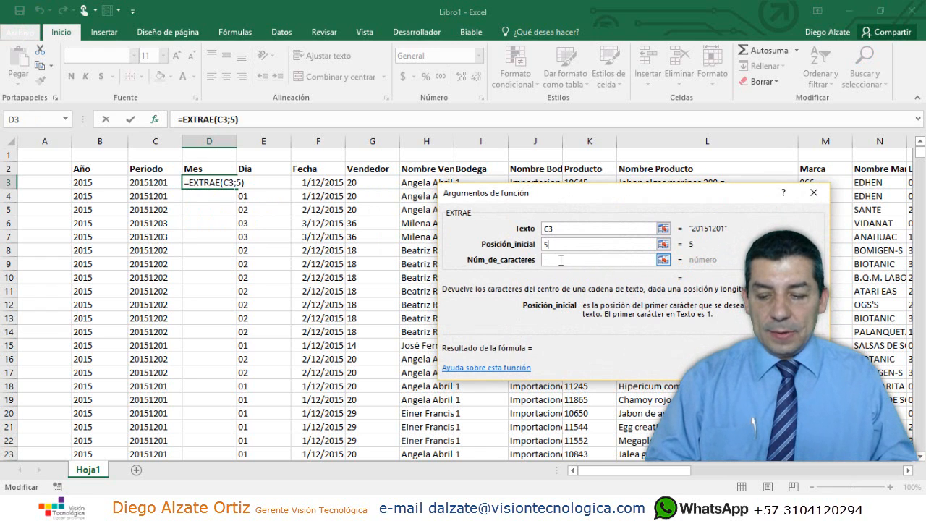
pyautogui.click(561, 259)
pyautogui.write('2')
pyautogui.press('Return')
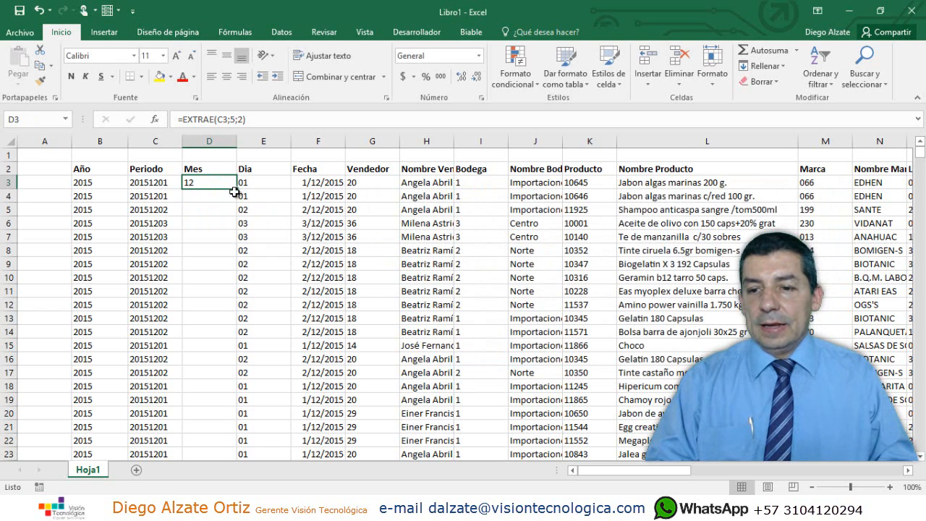
pyautogui.doubleClick(235, 192)
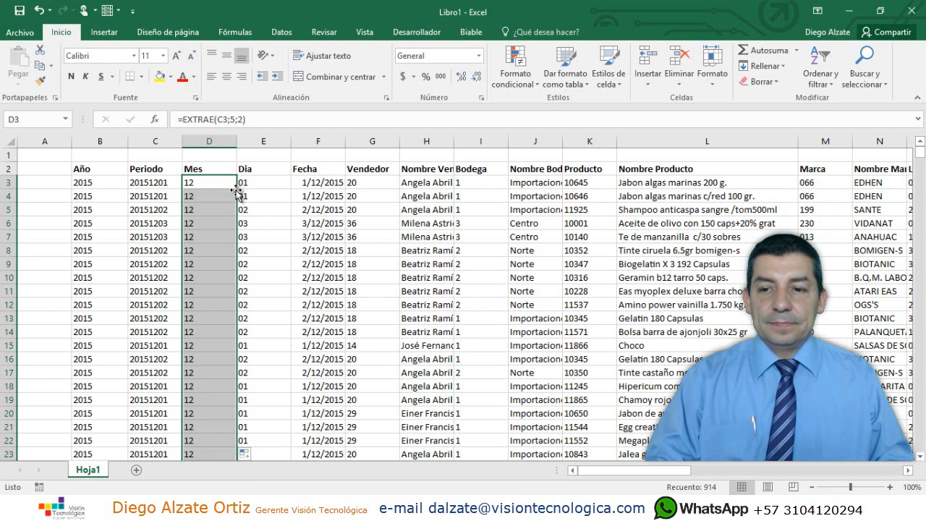
# Step: Start a FECHA formula in A3 and set its Año argument to izquierda(C3;4)
pyautogui.moveTo(166, 183); pyautogui.dragTo(145, 250)
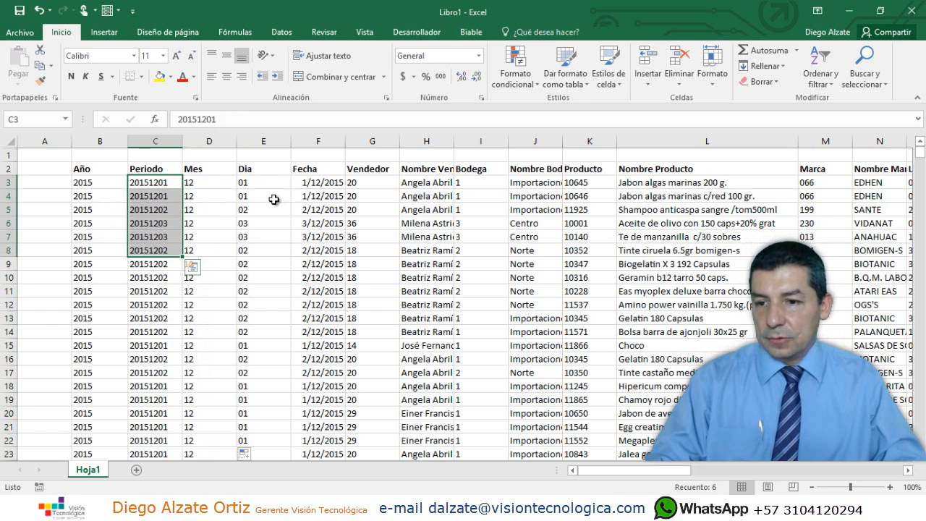
pyautogui.click(41, 182)
pyautogui.write('=')
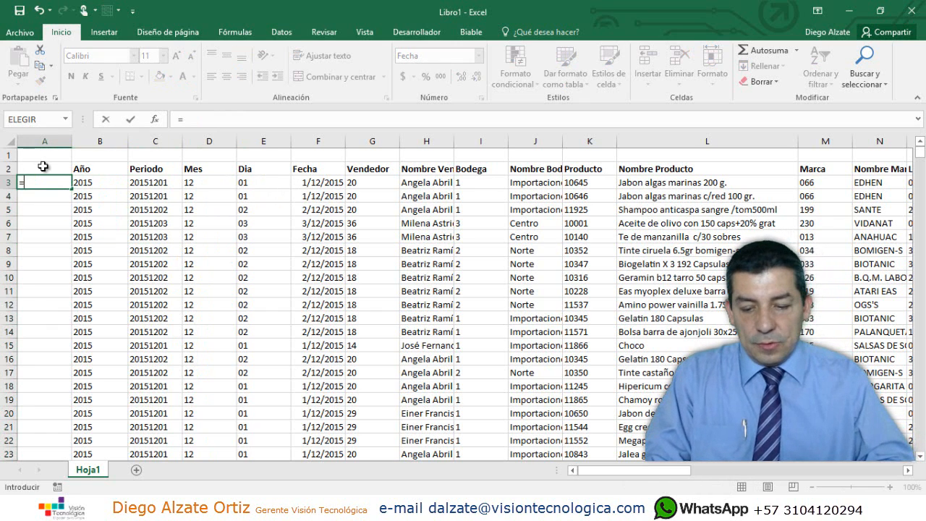
pyautogui.write('f')
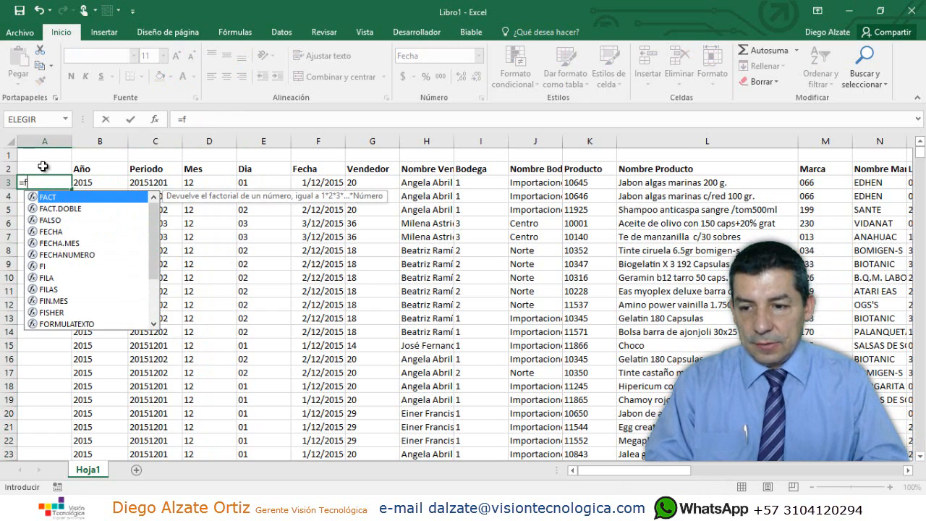
pyautogui.press('Down')
pyautogui.press('Down')
pyautogui.press('Down')
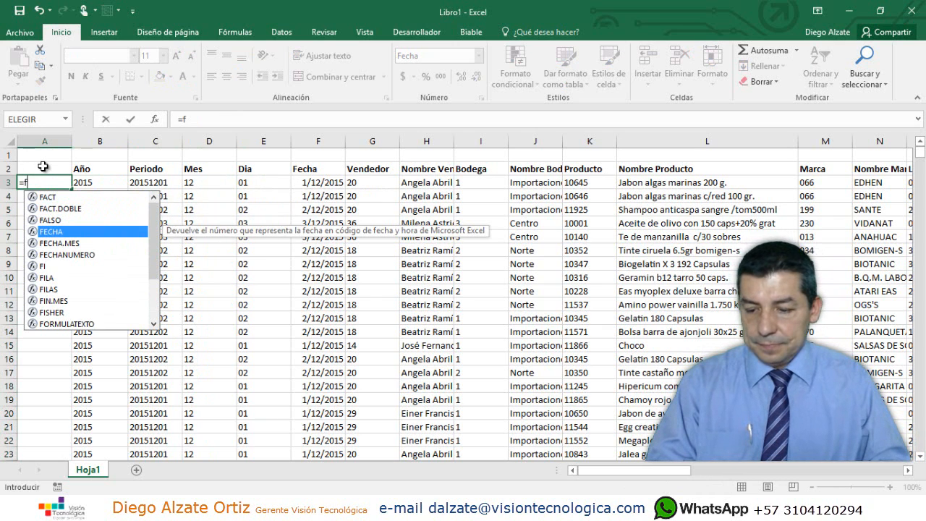
pyautogui.press('Tab')
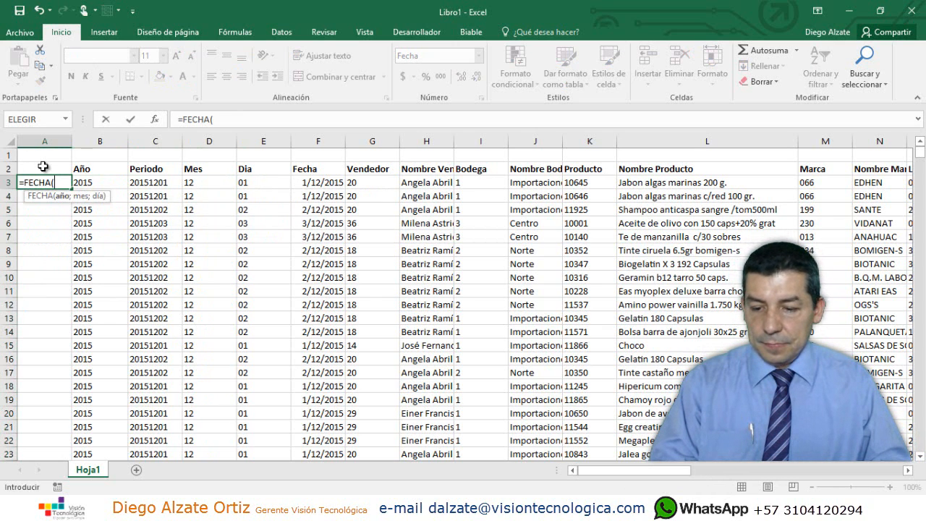
pyautogui.hotkey('ctrl', 'a')
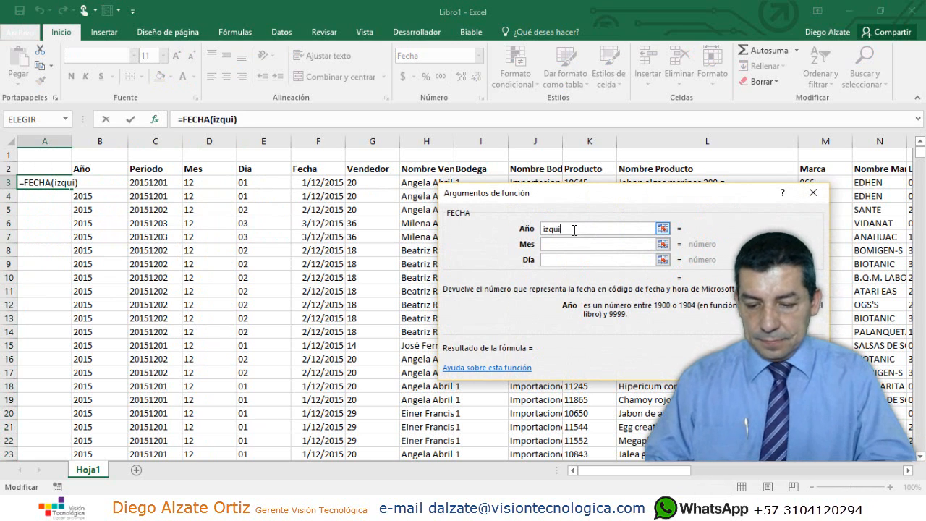
pyautogui.click(154, 182)
pyautogui.write(';')
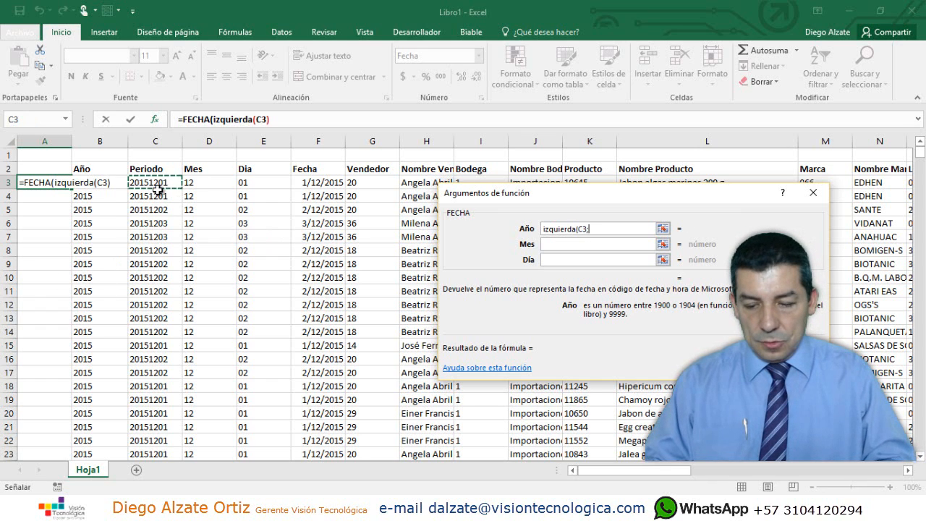
pyautogui.write('4)')
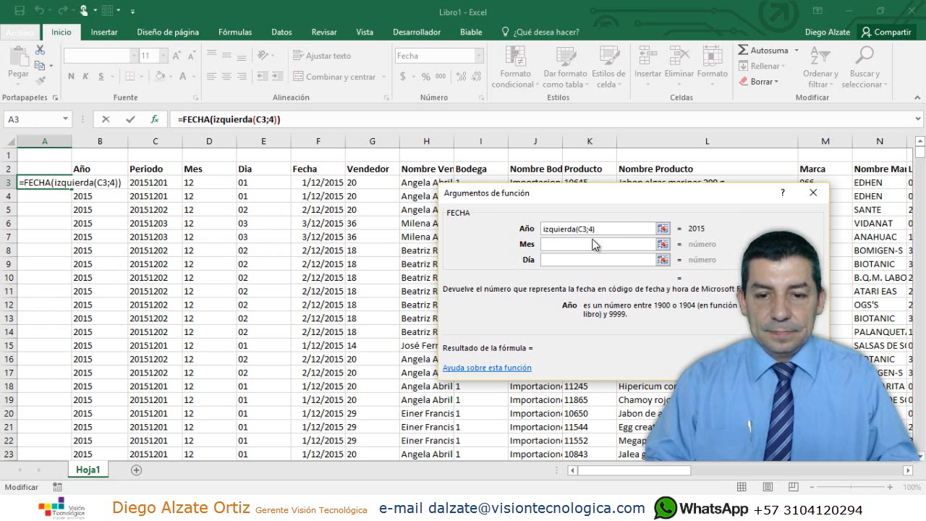
# Step: Set the Mes argument of the FECHA function to extrae(C3;5;4)
pyautogui.click(595, 244)
pyautogui.write('extra')
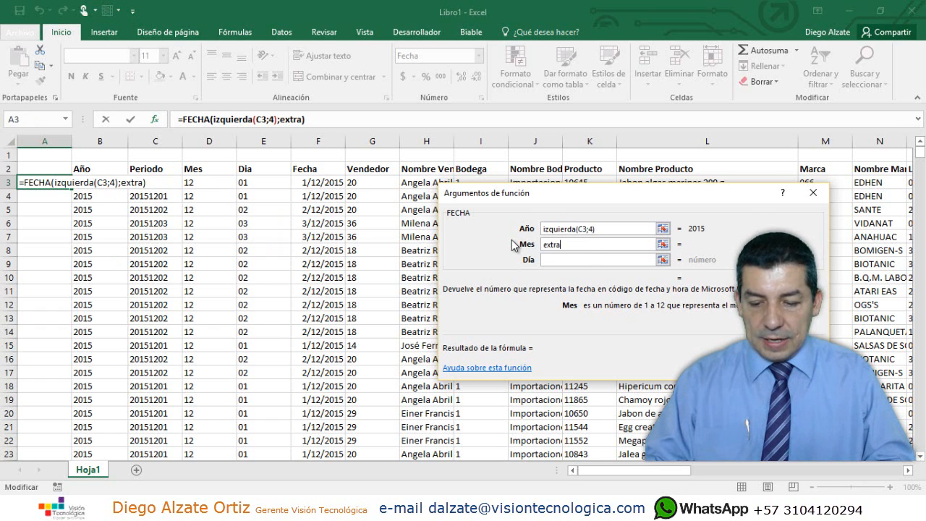
pyautogui.write('e(')
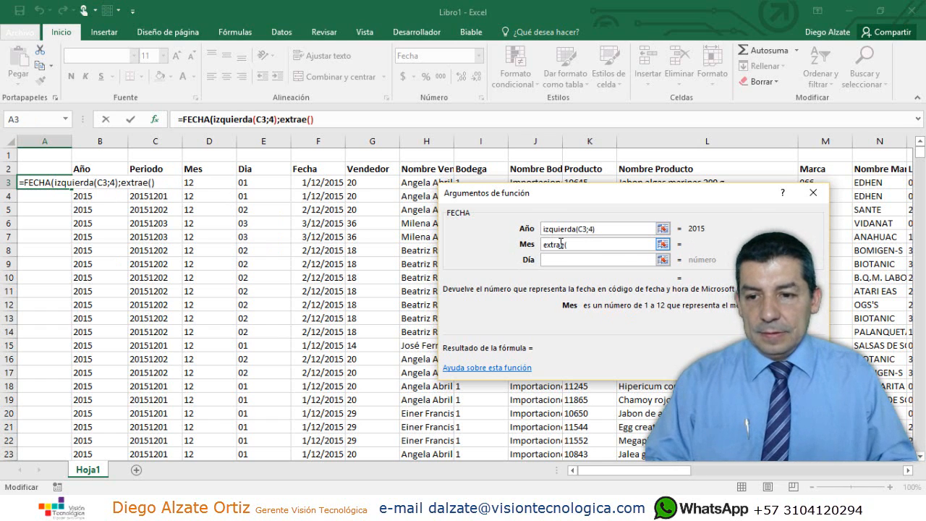
pyautogui.click(175, 181)
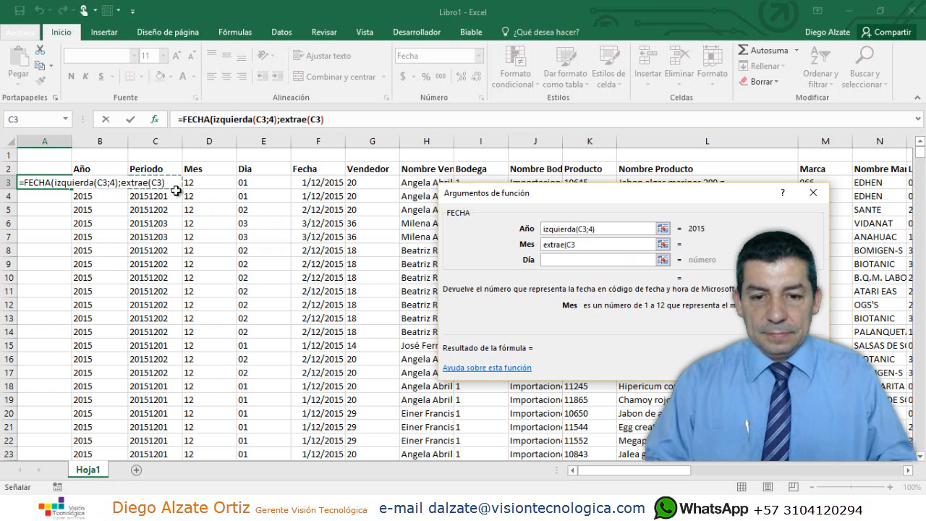
pyautogui.write(';5;4')
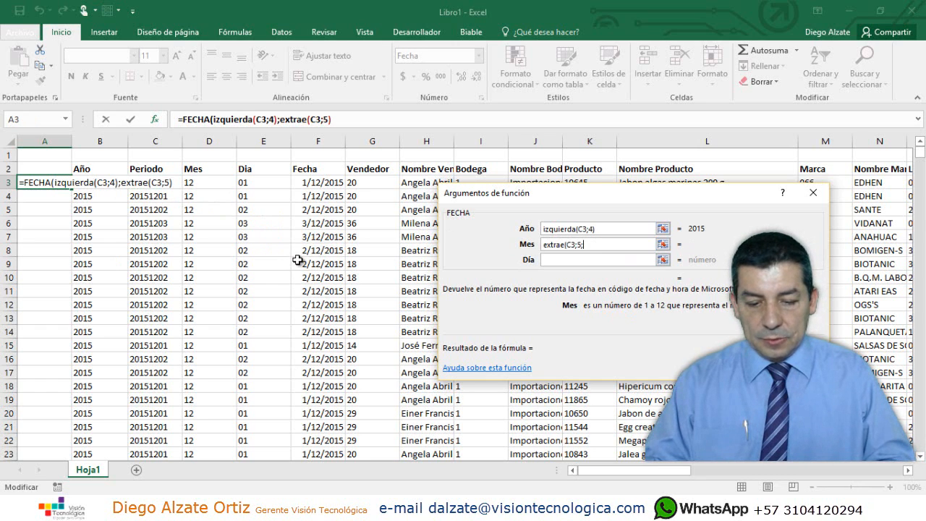
# Step: Enter derecha(c3,2) as the Día argument of the FECHA function
pyautogui.click(562, 258)
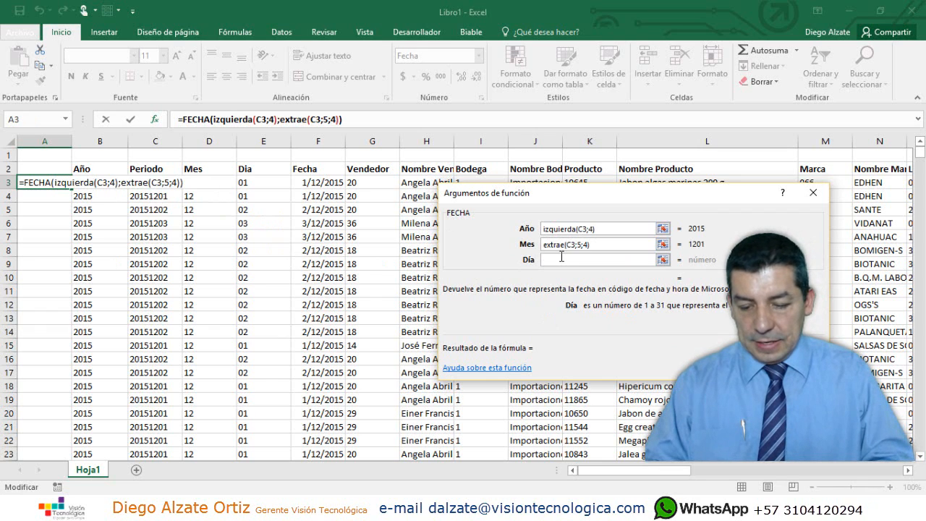
pyautogui.write('derecha')
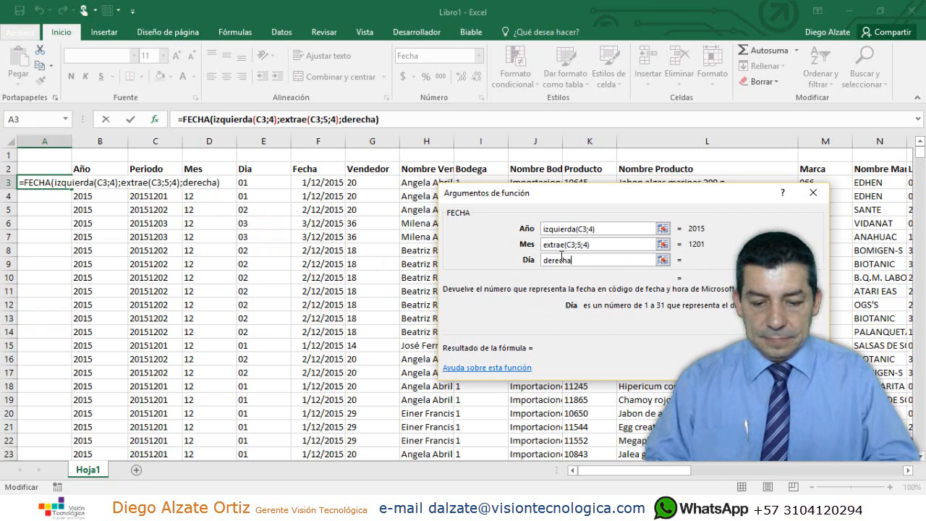
pyautogui.write('9')
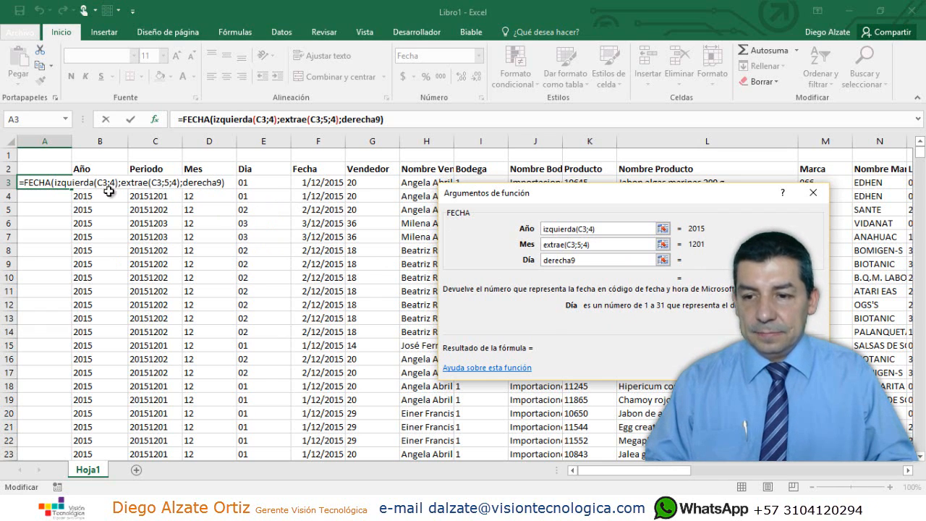
pyautogui.write('+C3')
pyautogui.click(148, 182)
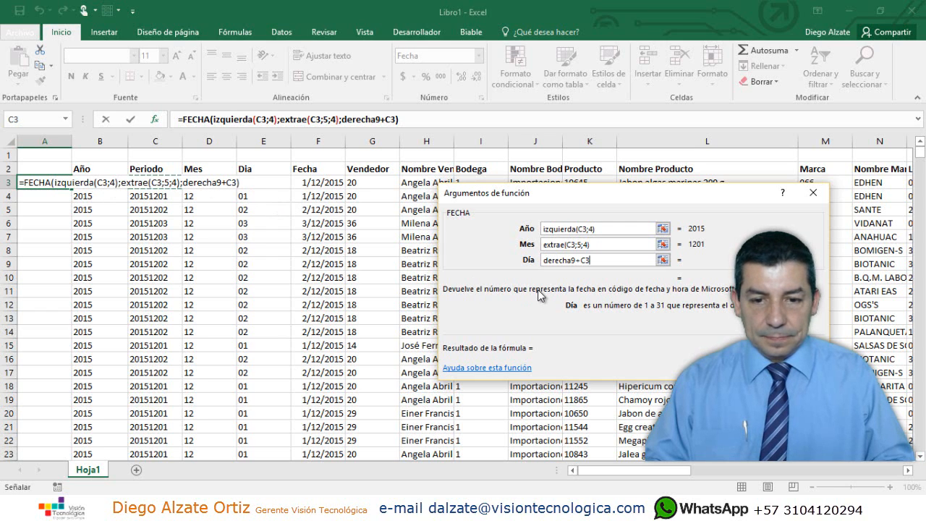
pyautogui.press('Left')
pyautogui.press('BackSpace')
pyautogui.press('BackSpace')
pyautogui.press('BackSpace')
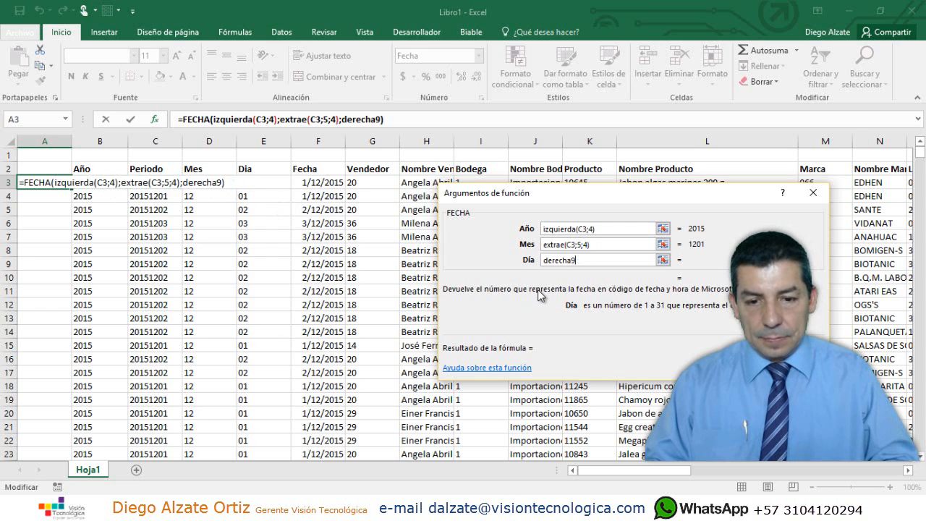
pyautogui.press('BackSpace')
pyautogui.write('(')
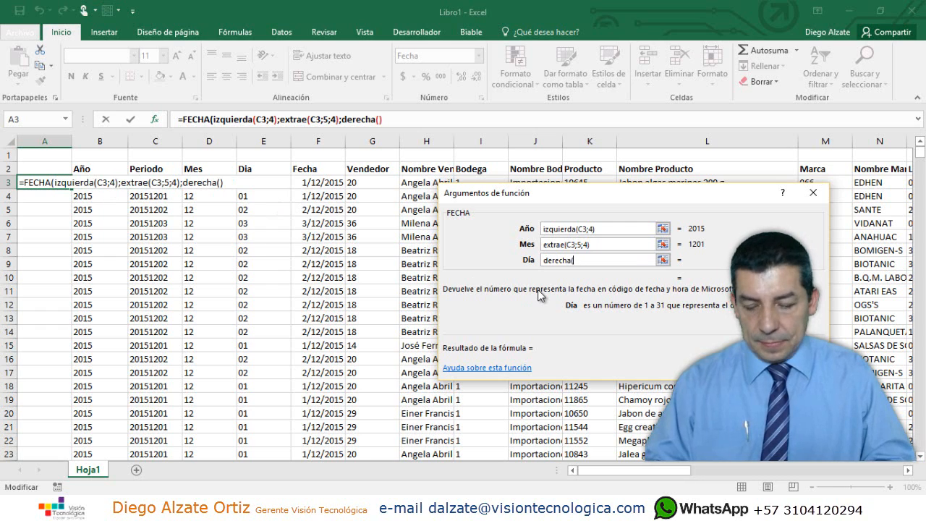
pyautogui.write('c3,')
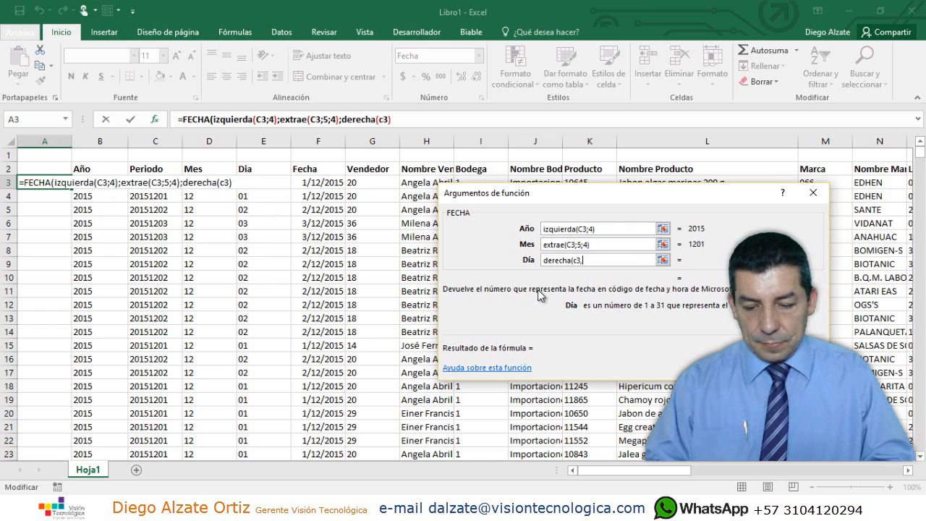
pyautogui.write('2)')
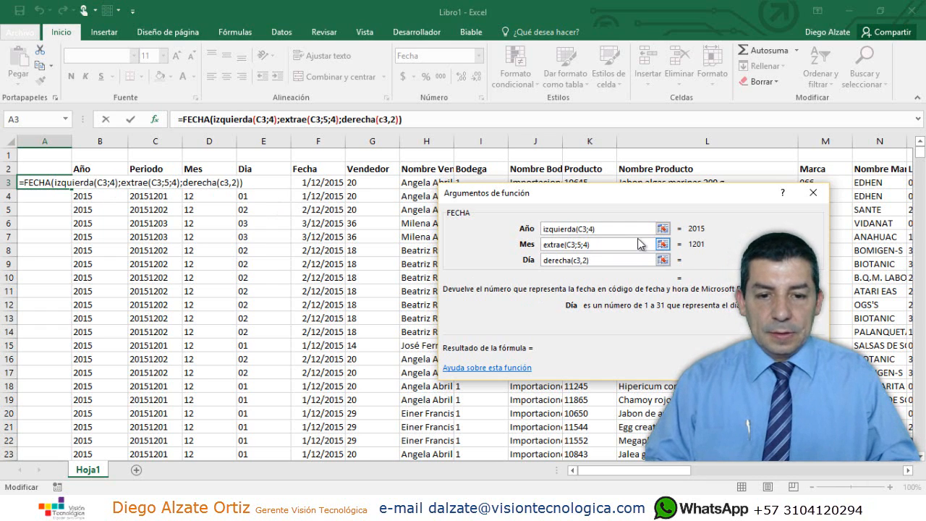
# Step: Correct the Mes argument to extrae(C3;5;2) so it extracts only two characters
pyautogui.click(613, 229)
pyautogui.click(612, 242)
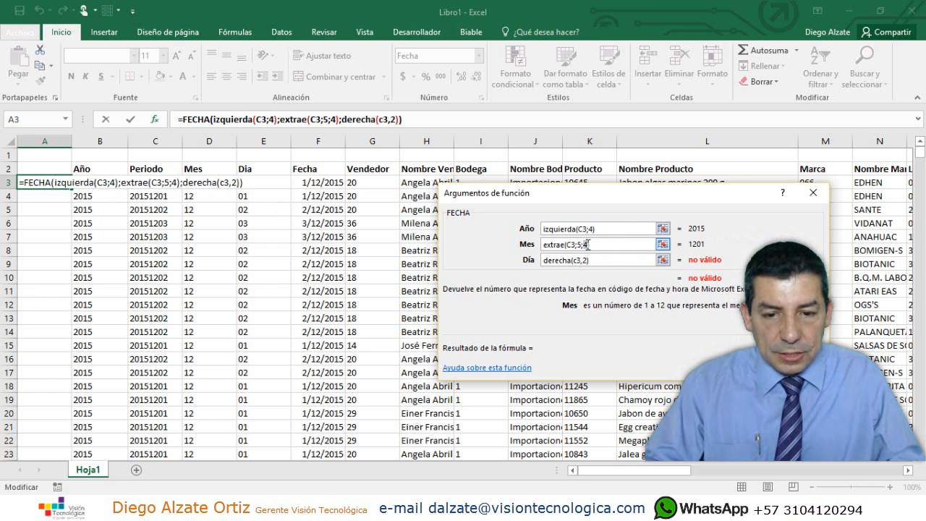
pyautogui.press('BackSpace')
pyautogui.write('2')
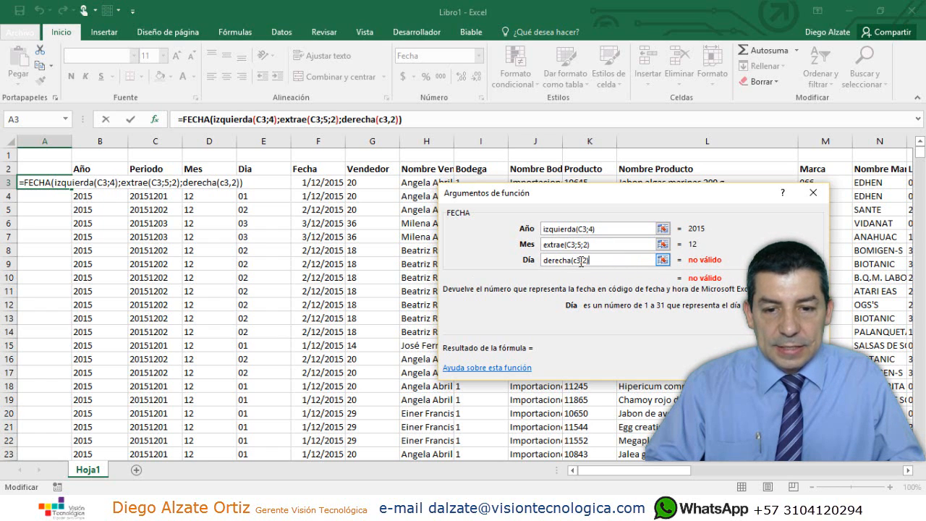
# Step: Correct the Día argument to derecha(C3;2) and fill the nested FECHA formula from A3 down column A
pyautogui.write('C3')
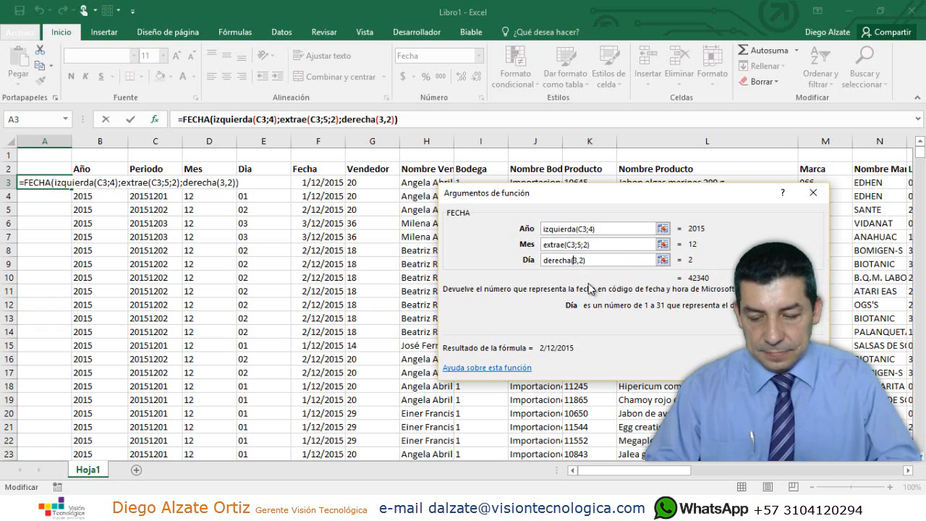
pyautogui.press('Delete')
pyautogui.press('Delete')
pyautogui.write(';')
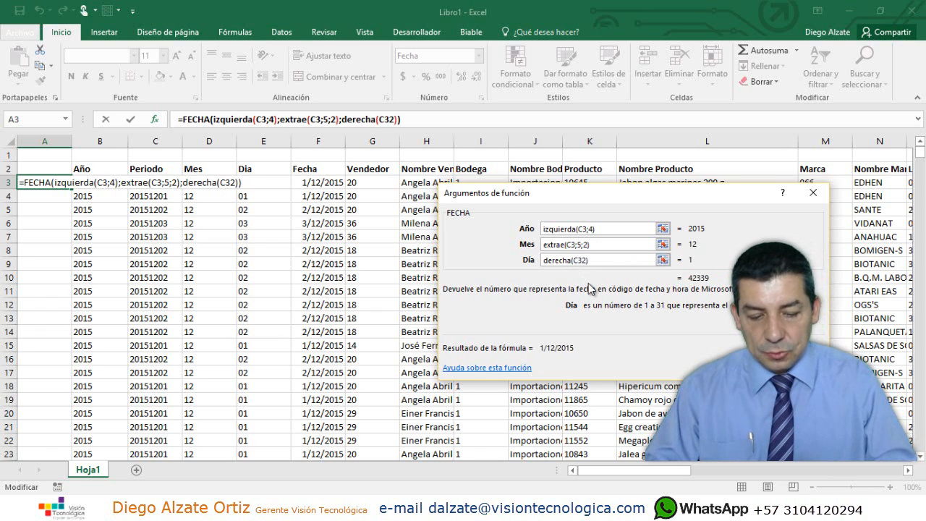
pyautogui.press('Return')
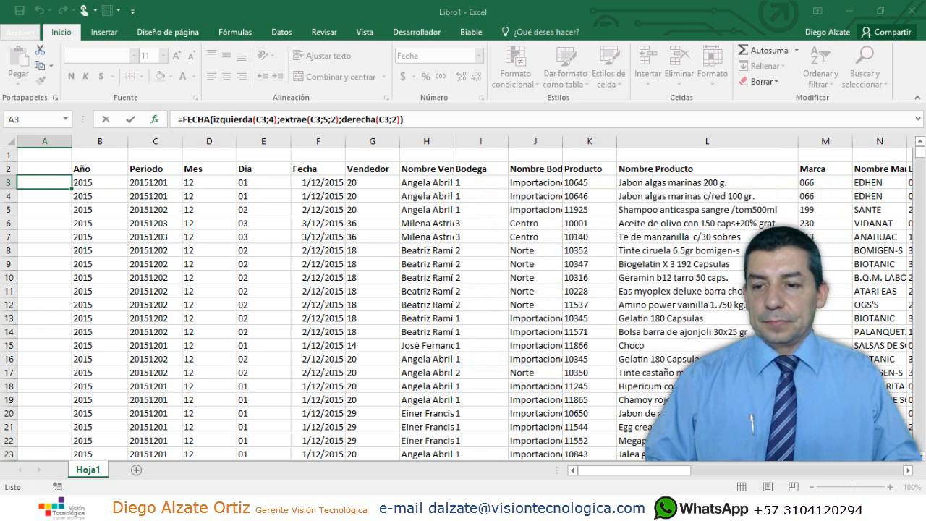
pyautogui.doubleClick(70, 188)
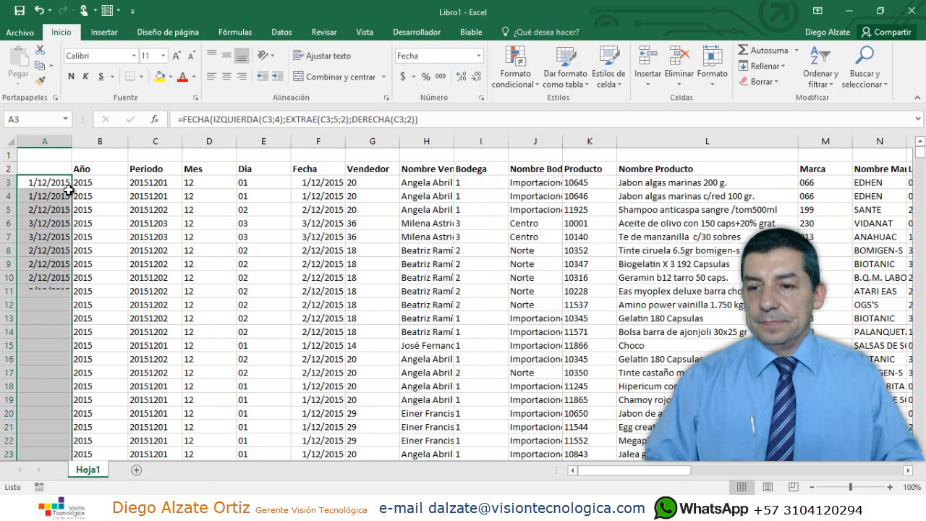
# Step: Delete the entire calculated date column to the left of Año
pyautogui.click(144, 181)
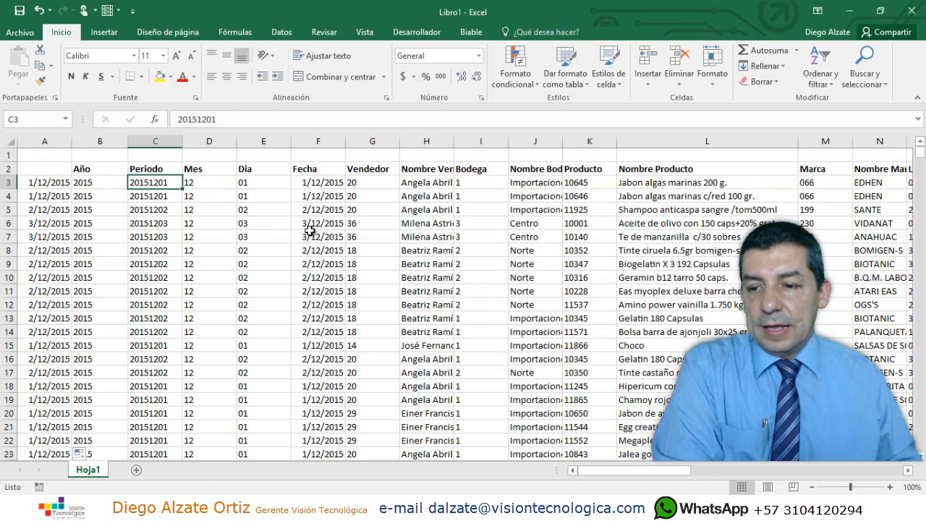
pyautogui.click(315, 185)
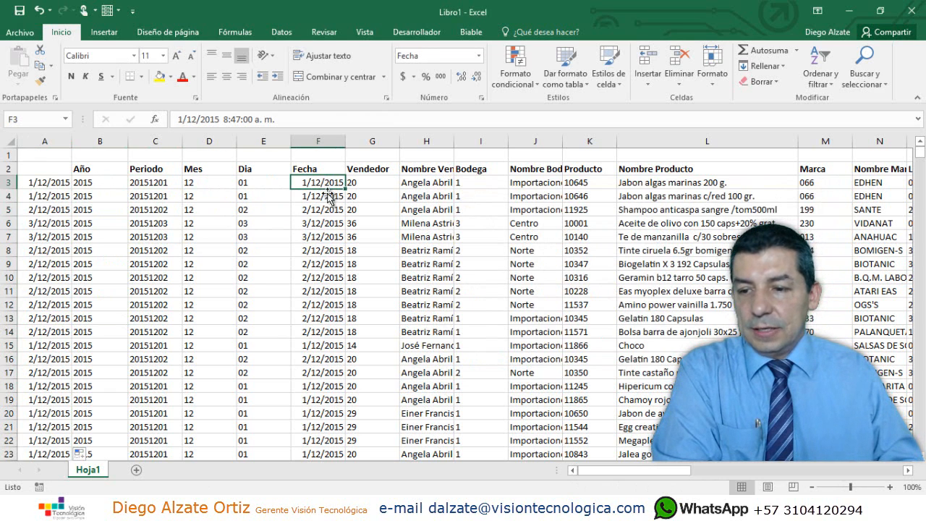
pyautogui.click(47, 142)
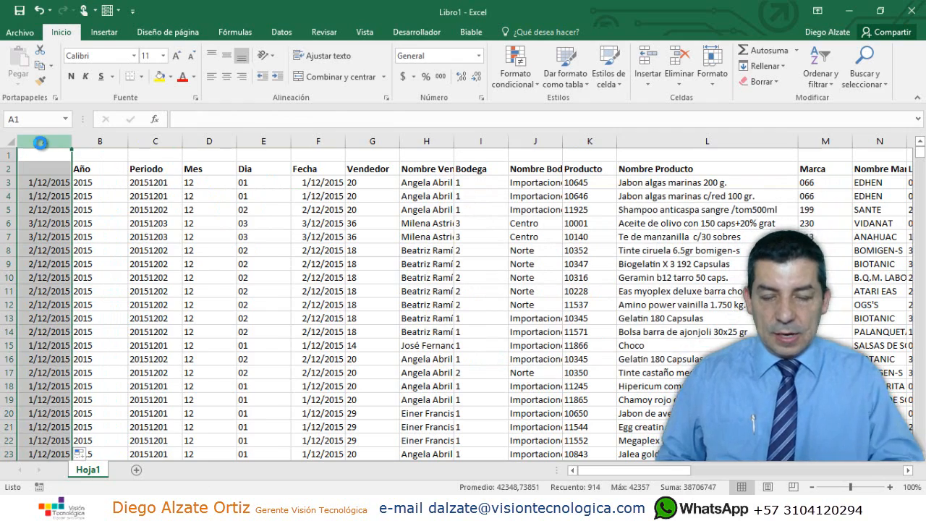
pyautogui.hotkey('ctrl', '-')
# Step: Create a pivot table from the sales table on a new worksheet
pyautogui.click(32, 182)
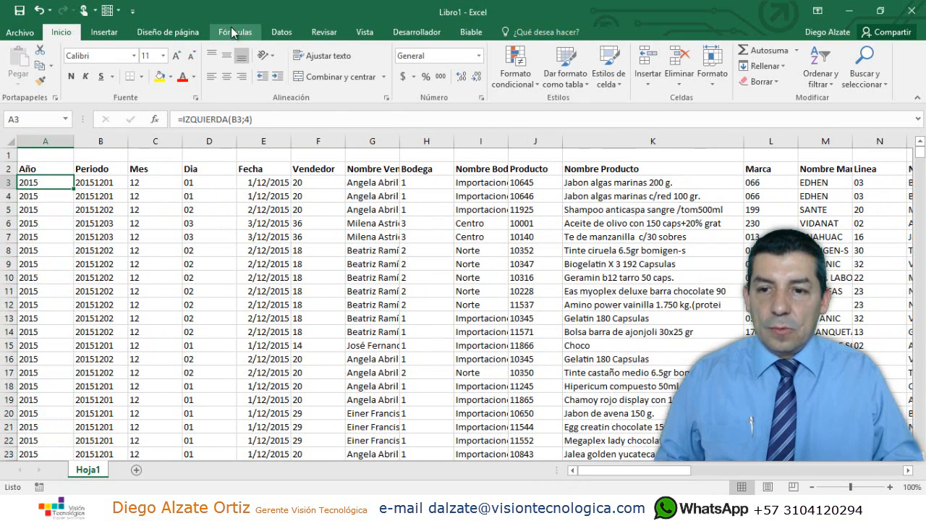
pyautogui.click(104, 33)
pyautogui.click(21, 63)
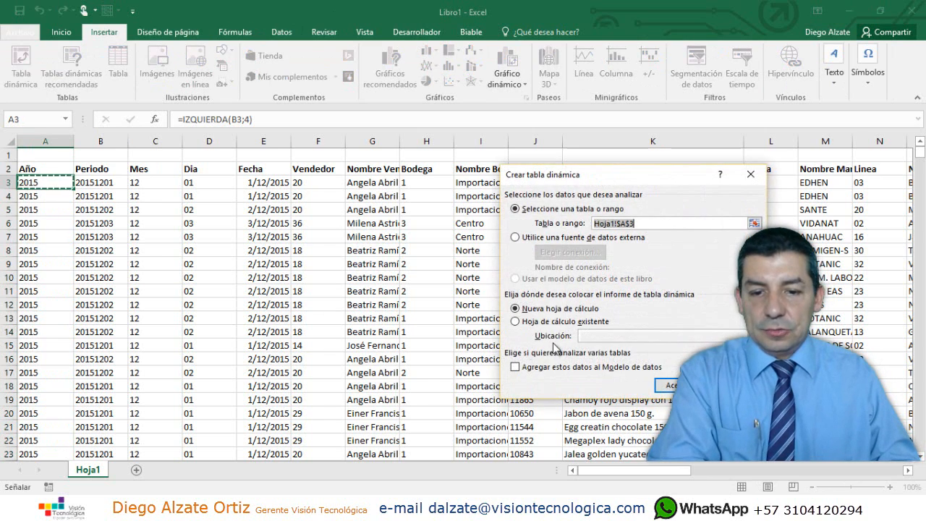
pyautogui.press('Return')
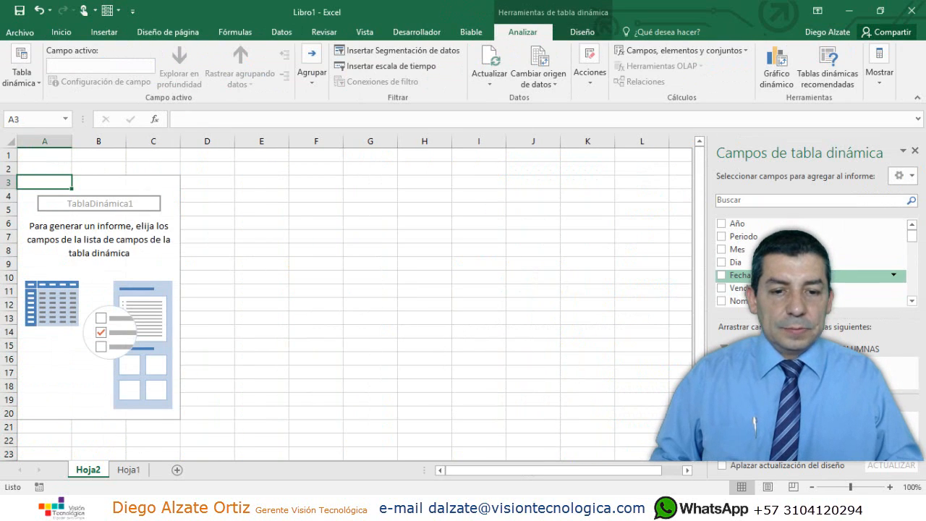
# Step: Add Fecha as the pivot table's row field and Valor Neto as its summed value
pyautogui.click(721, 275)
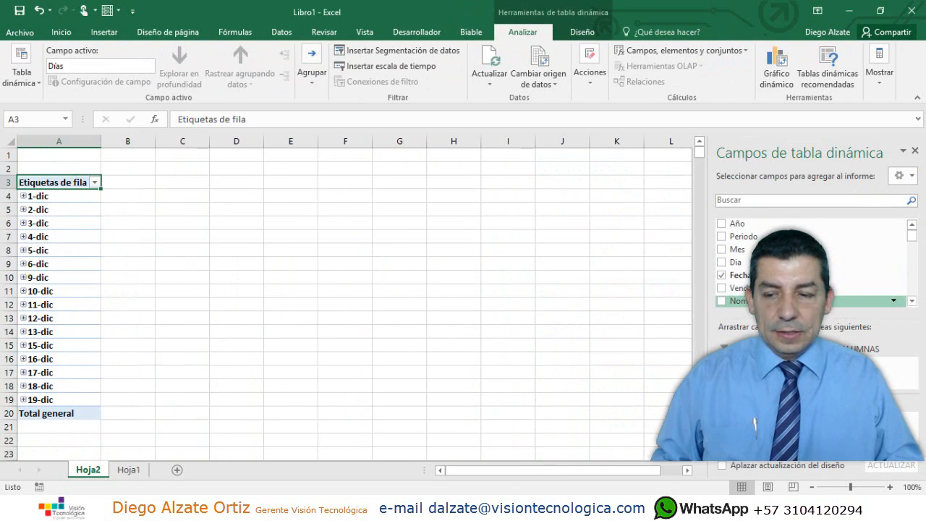
pyautogui.moveTo(911, 243); pyautogui.dragTo(911, 286)
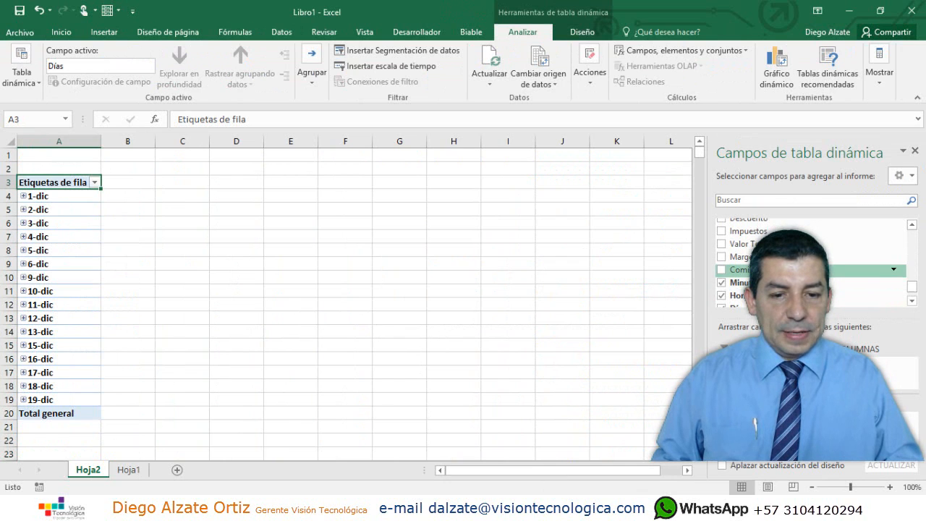
pyautogui.click(721, 243)
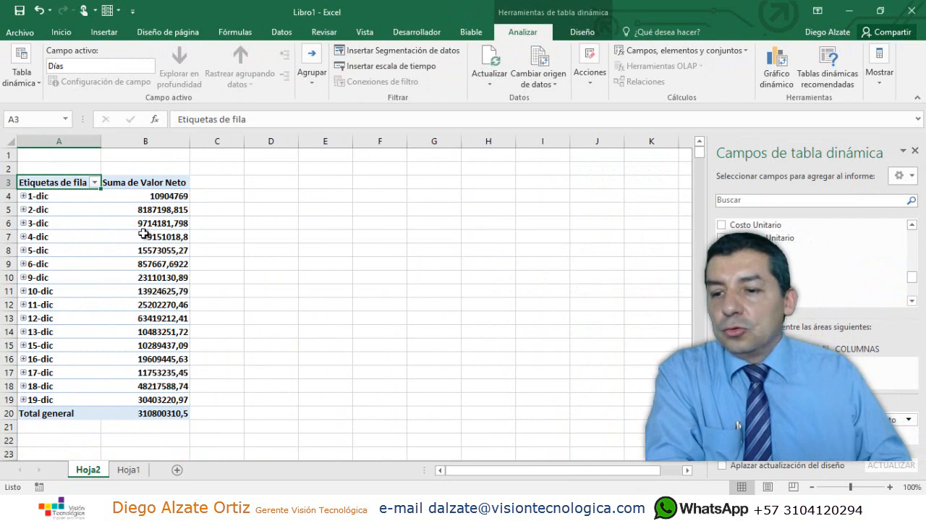
# Step: Expand the 1-dic group in the pivot table to examine its hourly breakdown and collapse it again
pyautogui.click(24, 197)
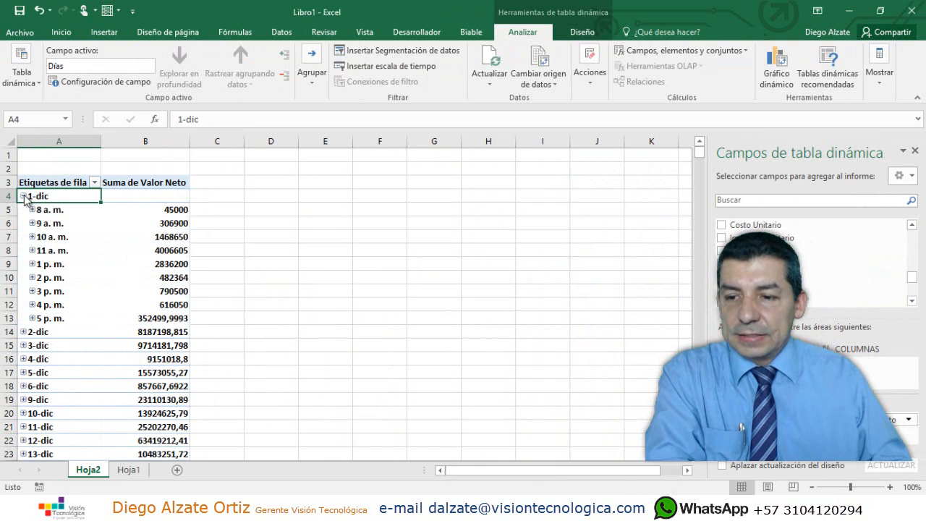
pyautogui.click(23, 196)
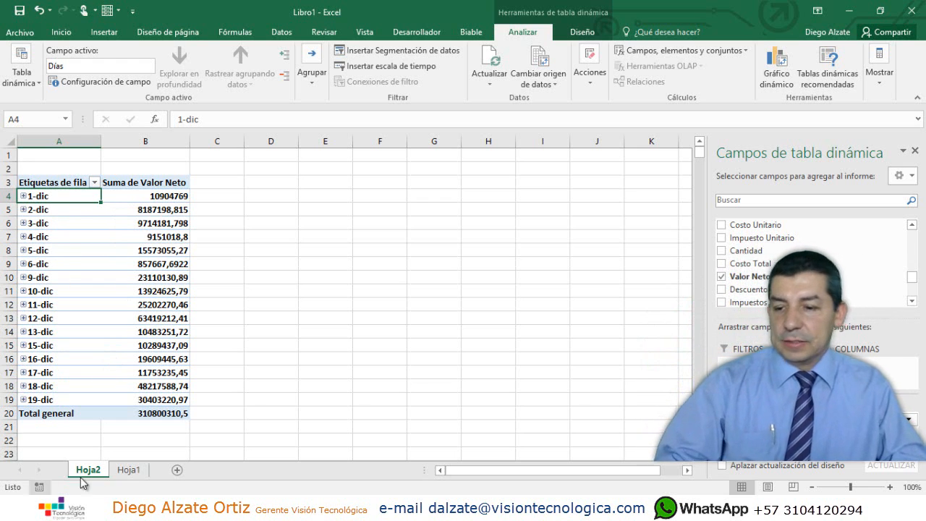
# Step: Edit the Biable listing on Hoja1 so its first condition is Año Igual a 2015, and accept it
pyautogui.click(129, 470)
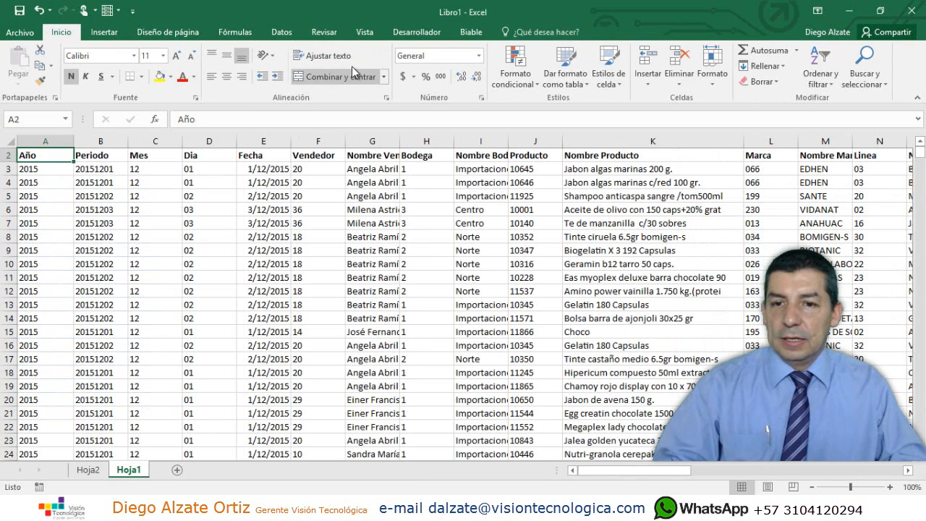
pyautogui.click(471, 32)
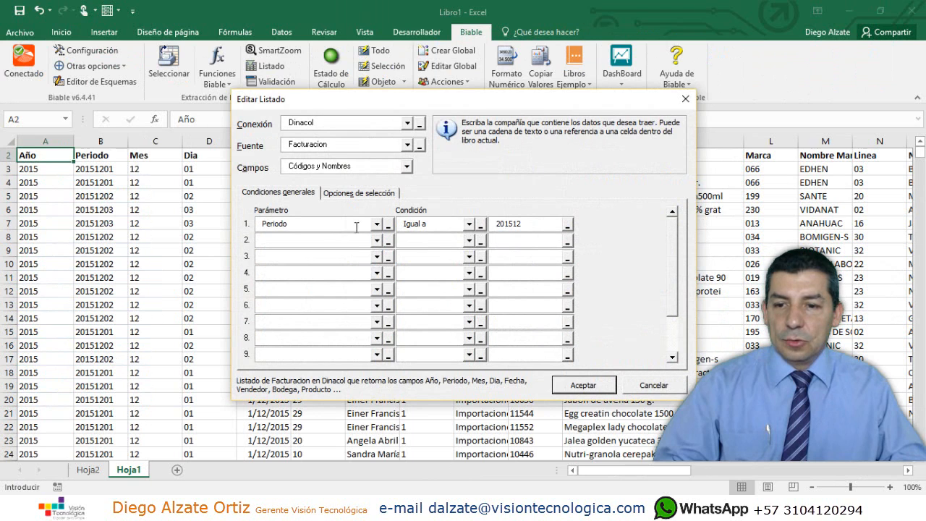
pyautogui.click(376, 230)
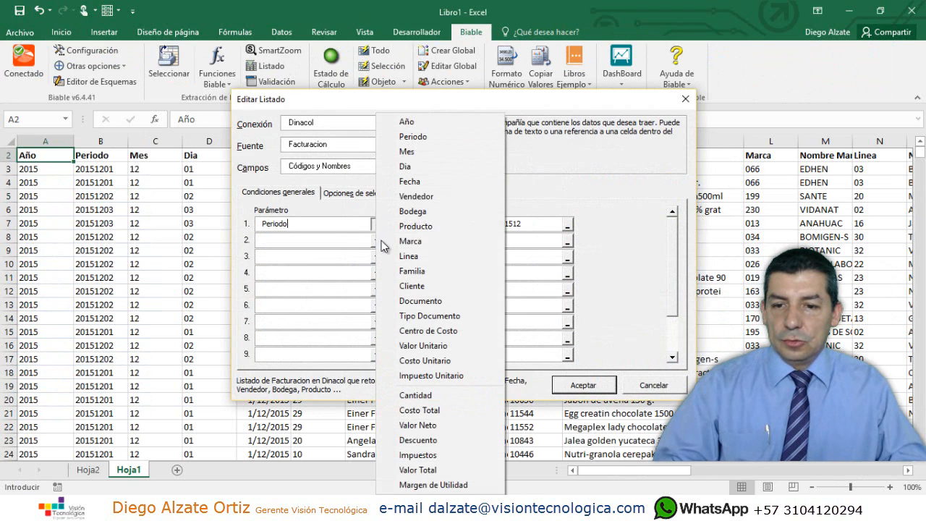
pyautogui.click(383, 121)
pyautogui.click(533, 225)
pyautogui.press('BackSpace')
pyautogui.press('BackSpace')
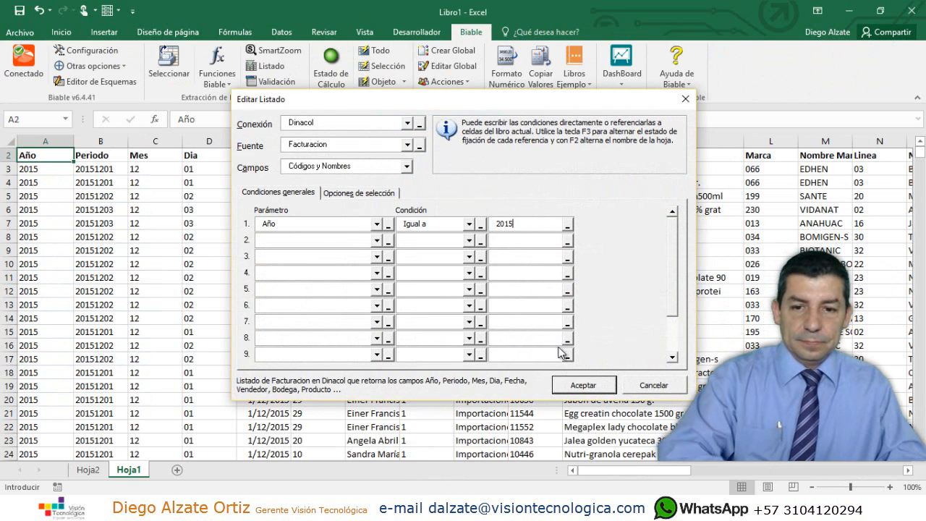
pyautogui.click(582, 386)
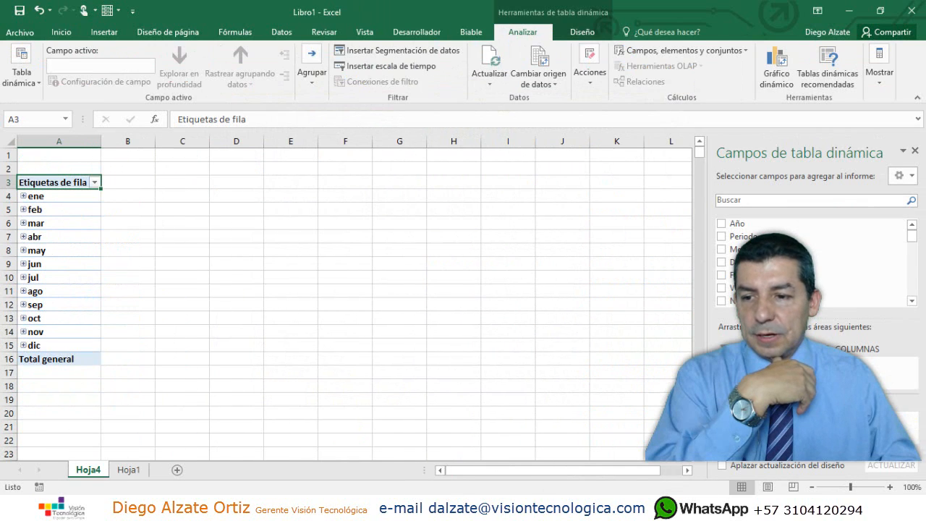
# Step: Add Valor Neto as the summed value of the pivot table on Hoja4
pyautogui.moveTo(912, 236); pyautogui.dragTo(911, 285)
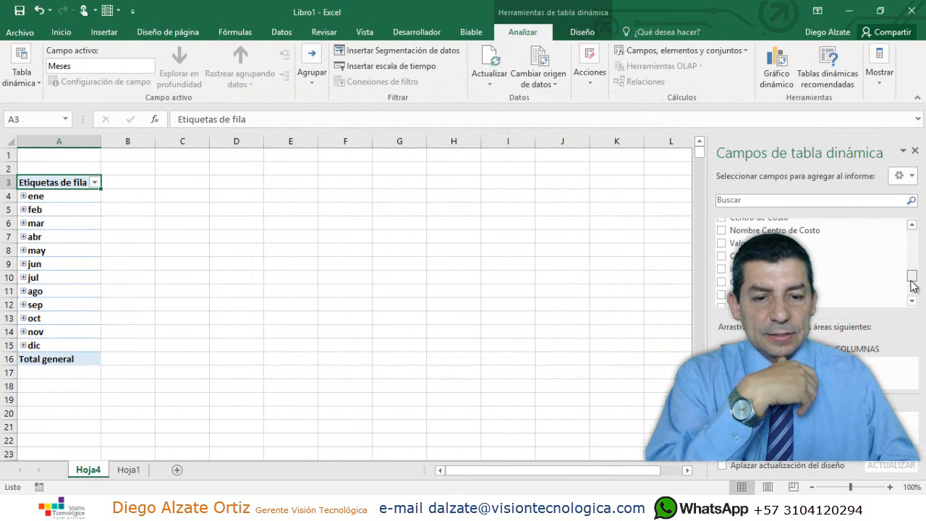
pyautogui.moveTo(848, 289); pyautogui.dragTo(904, 427)
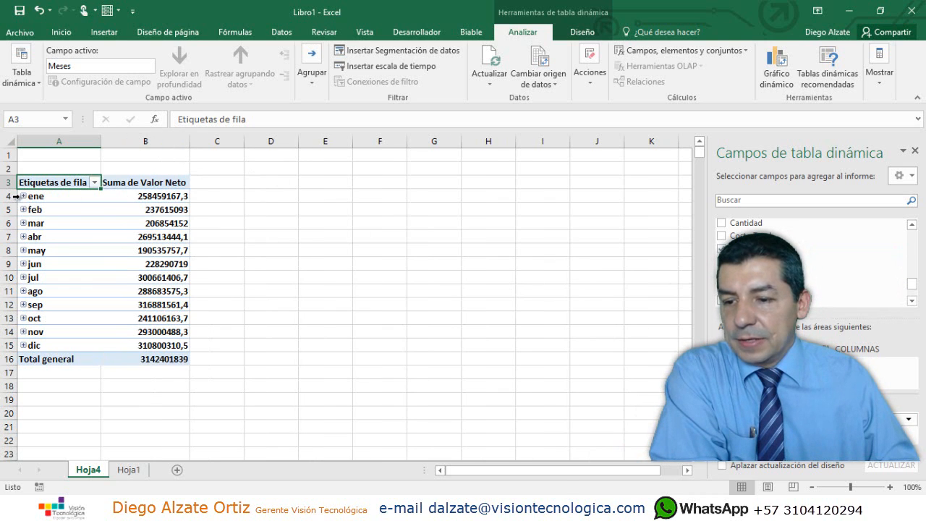
# Step: Expand the ene group to review its daily Valor Neto rows, and collapse it again
pyautogui.click(16, 196)
pyautogui.click(24, 196)
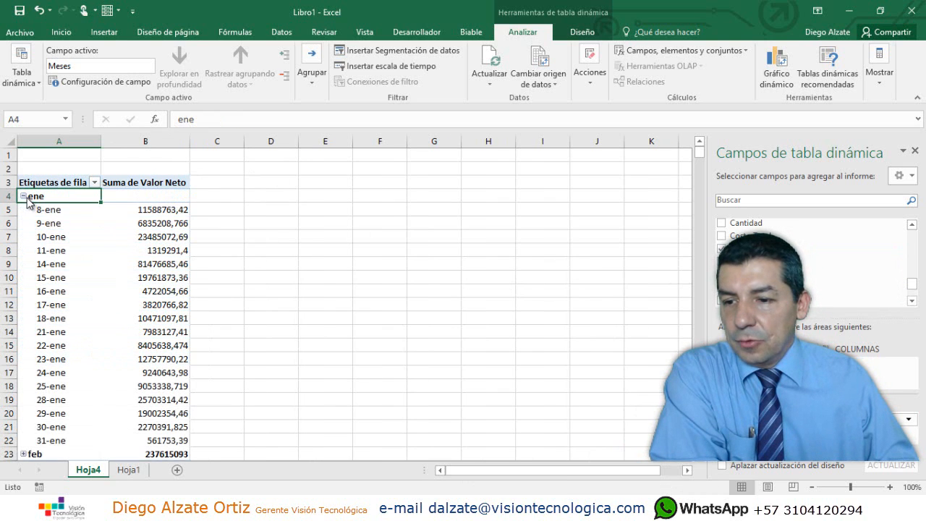
pyautogui.scroll(-2, 65, 268)
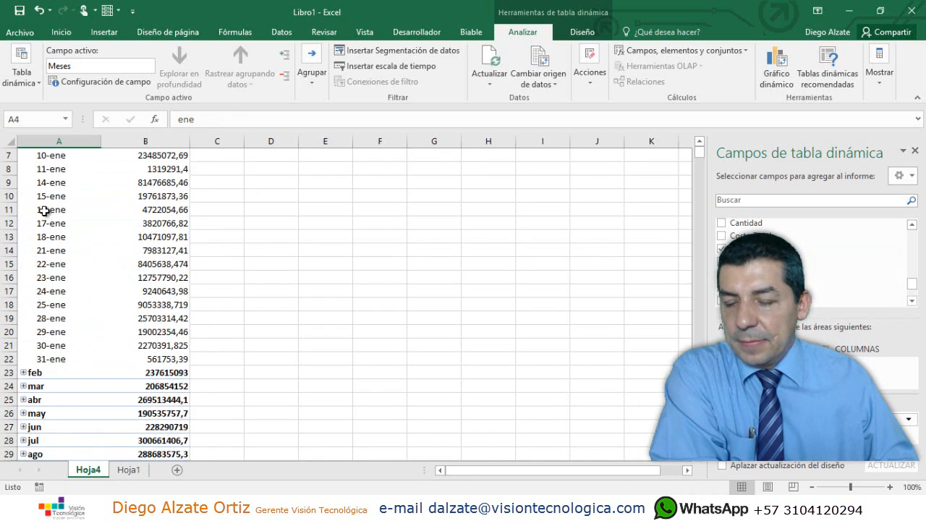
pyautogui.scroll(2, 43, 216)
pyautogui.click(45, 214)
pyautogui.click(48, 224)
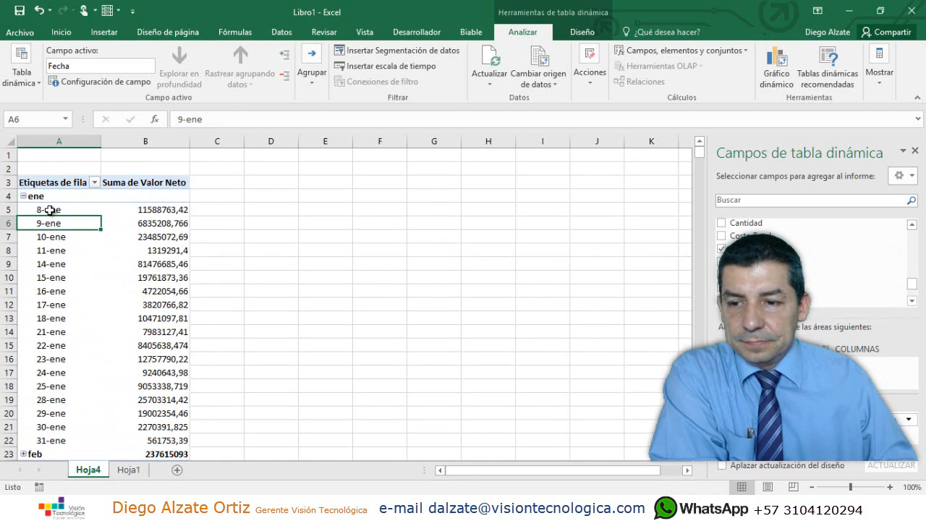
pyautogui.click(24, 195)
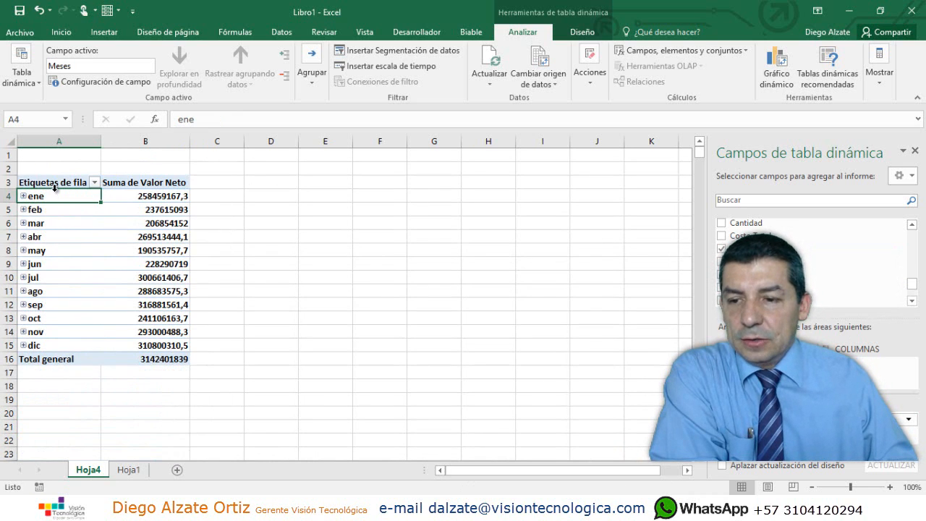
# Step: Ungroup the pivot table's dates and regroup Fecha by Meses and Trimestres
pyautogui.rightClick(56, 196)
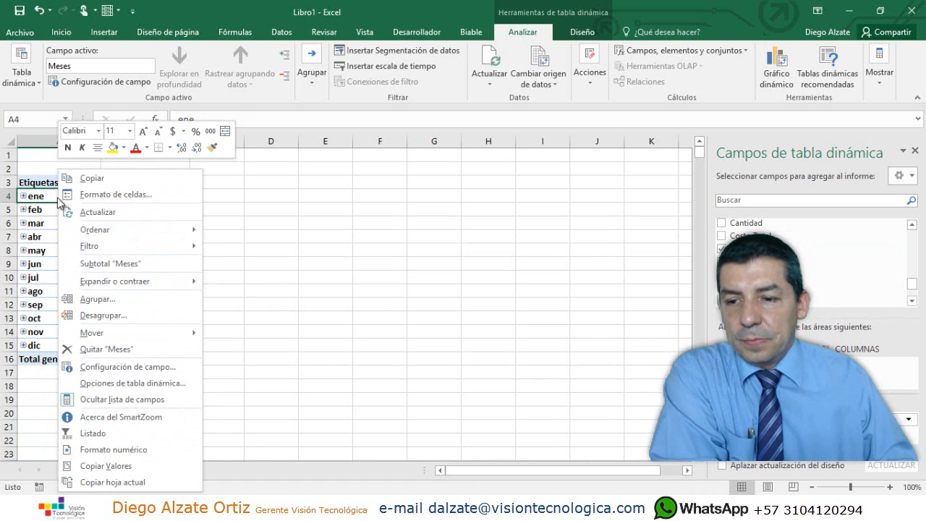
pyautogui.click(107, 307)
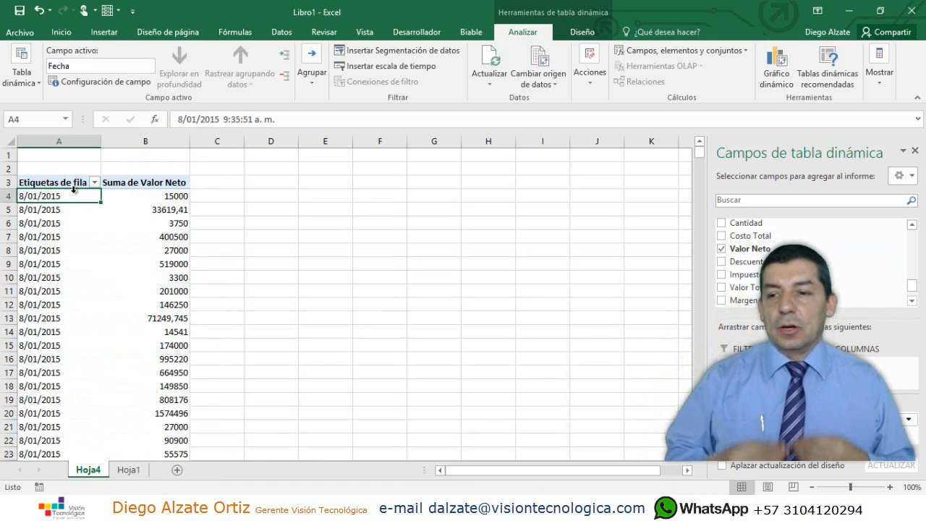
pyautogui.rightClick(65, 198)
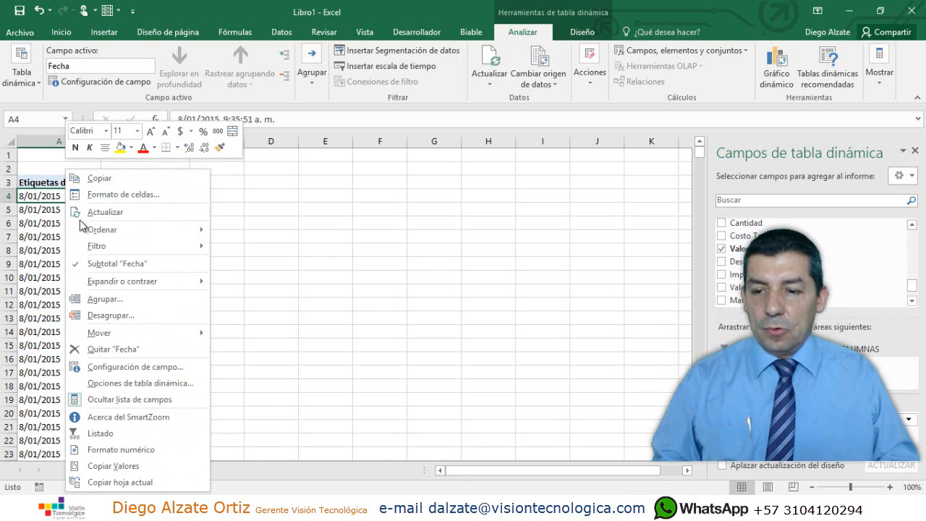
pyautogui.click(130, 299)
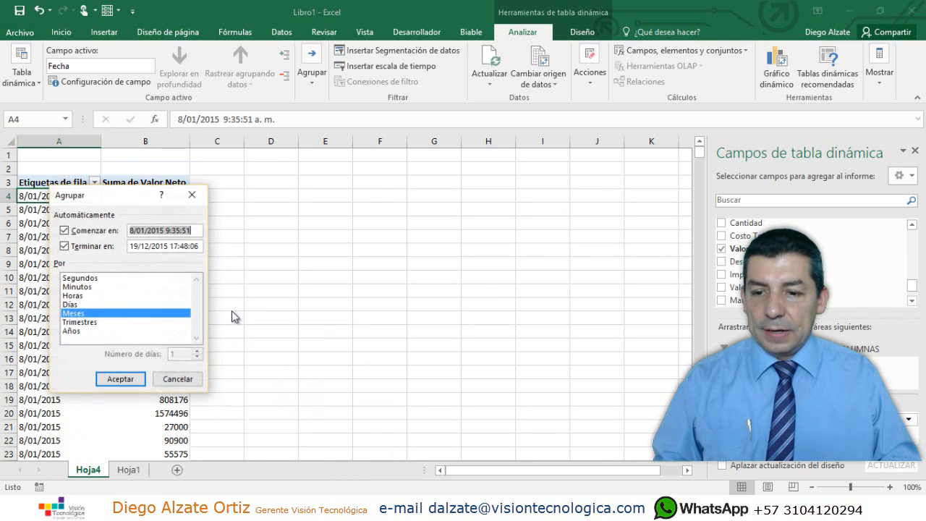
pyautogui.moveTo(137, 195); pyautogui.dragTo(284, 182)
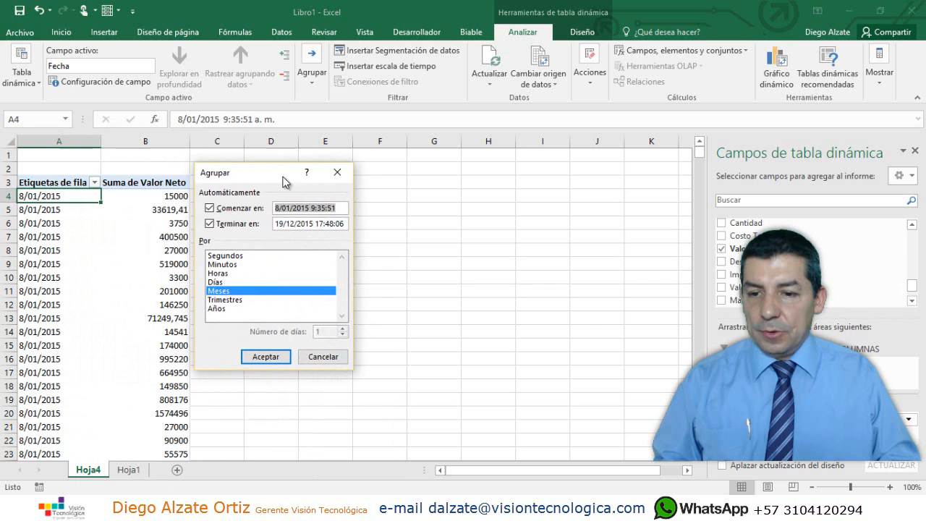
pyautogui.click(210, 300)
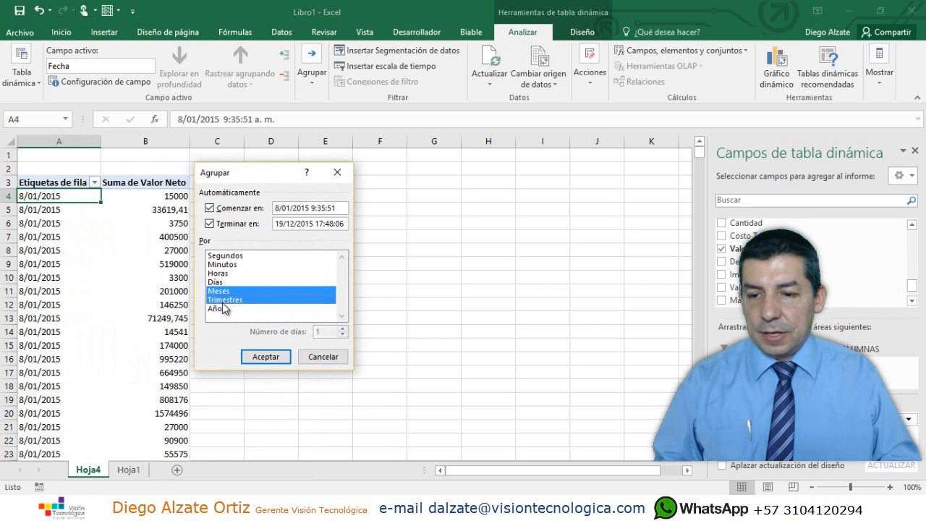
pyautogui.click(266, 356)
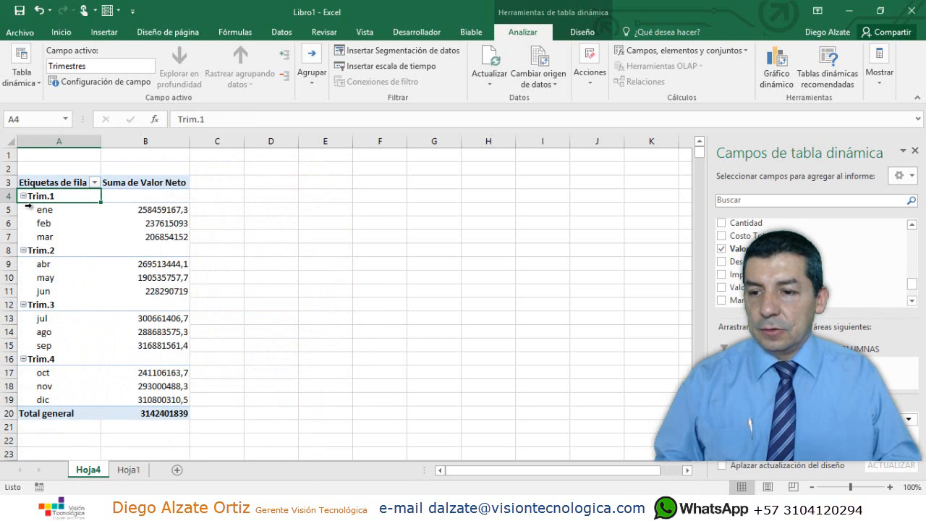
# Step: Add Días to the pivot's Meses and Trimestres date grouping, and collapse and re-expand the ene group
pyautogui.rightClick(58, 250)
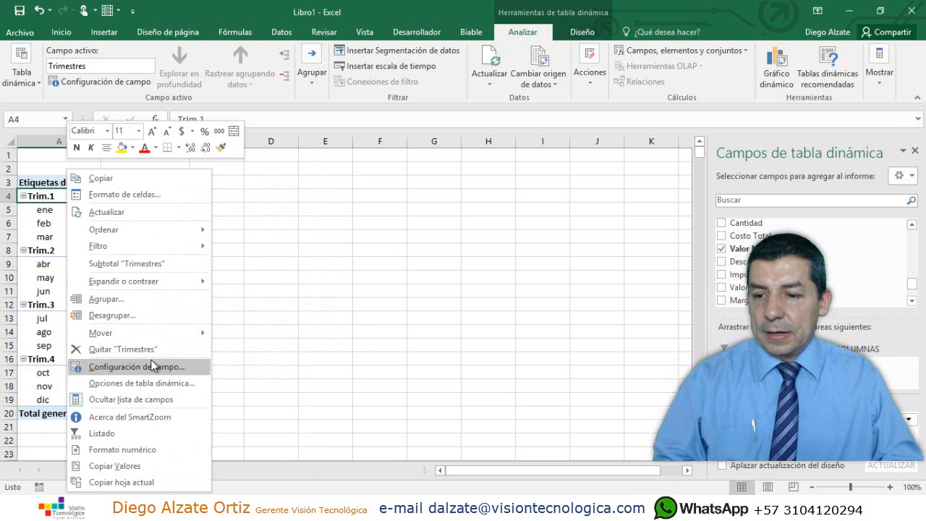
pyautogui.click(138, 299)
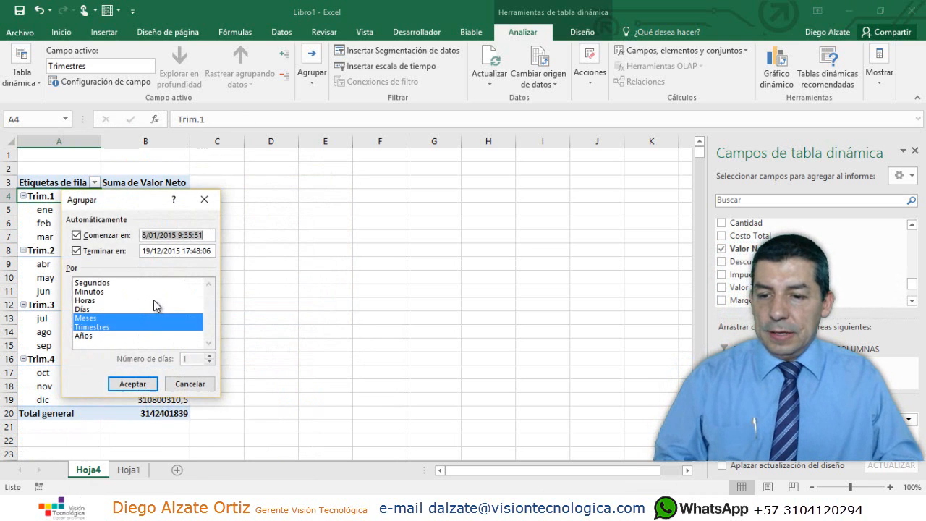
pyautogui.click(86, 309)
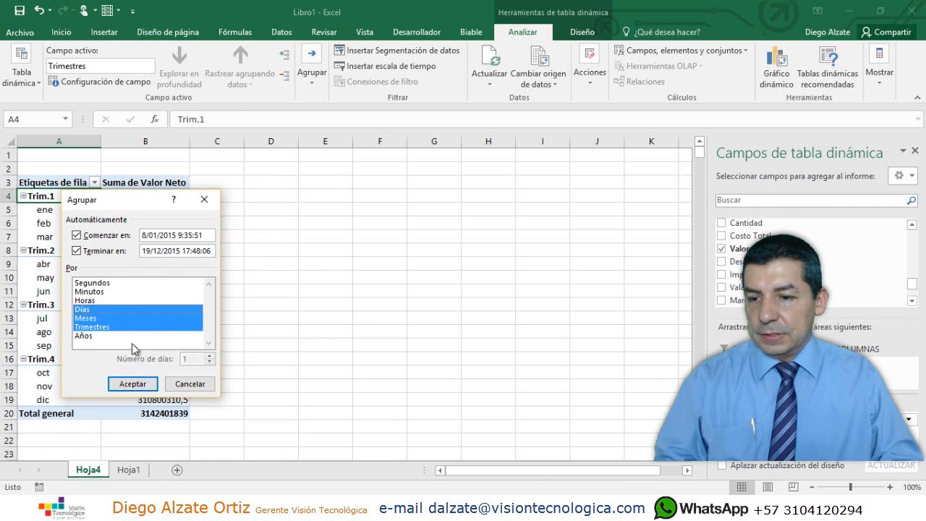
pyautogui.click(131, 382)
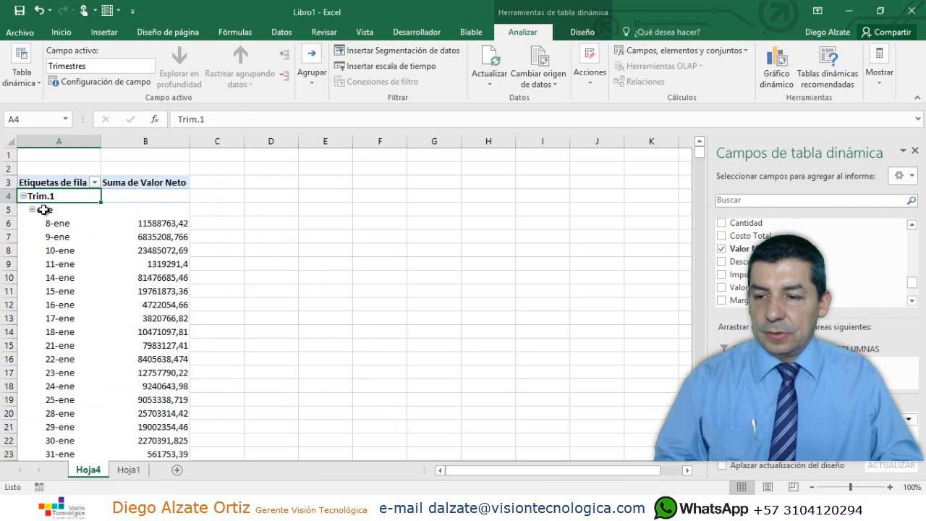
pyautogui.click(32, 210)
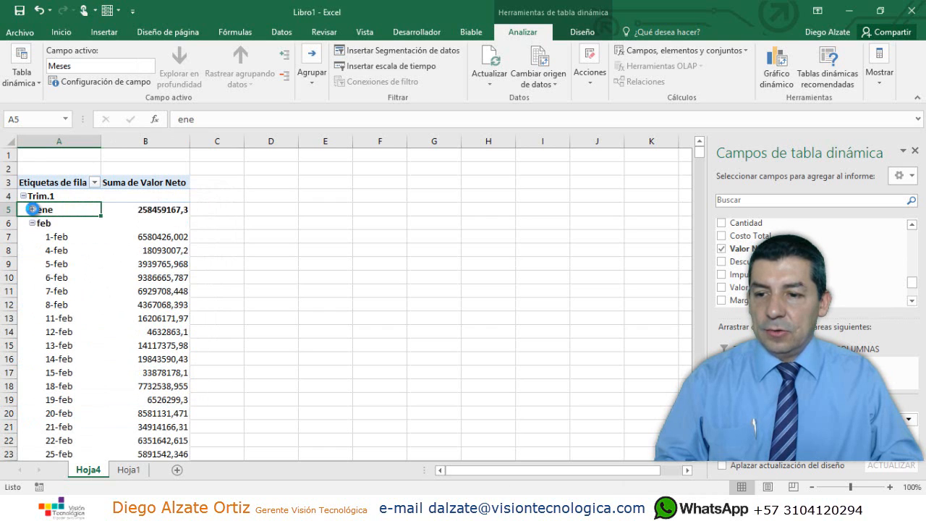
pyautogui.click(32, 209)
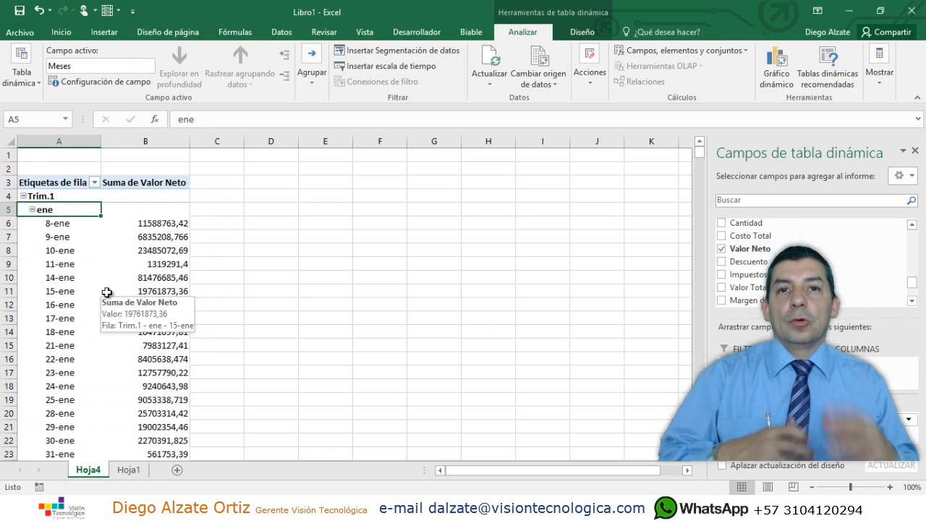
# Step: Go back to Hoja1 and inspect the Periodo and Fecha values in row 4
pyautogui.click(129, 470)
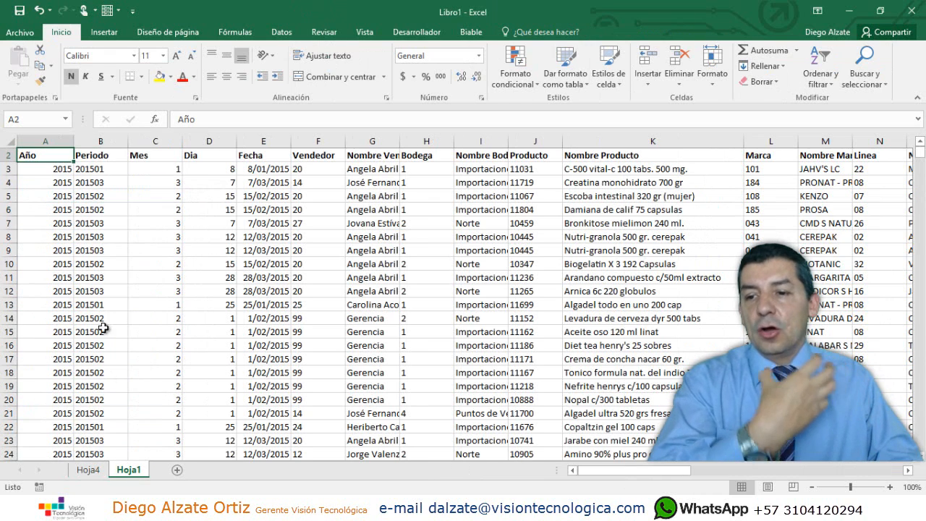
pyautogui.click(115, 182)
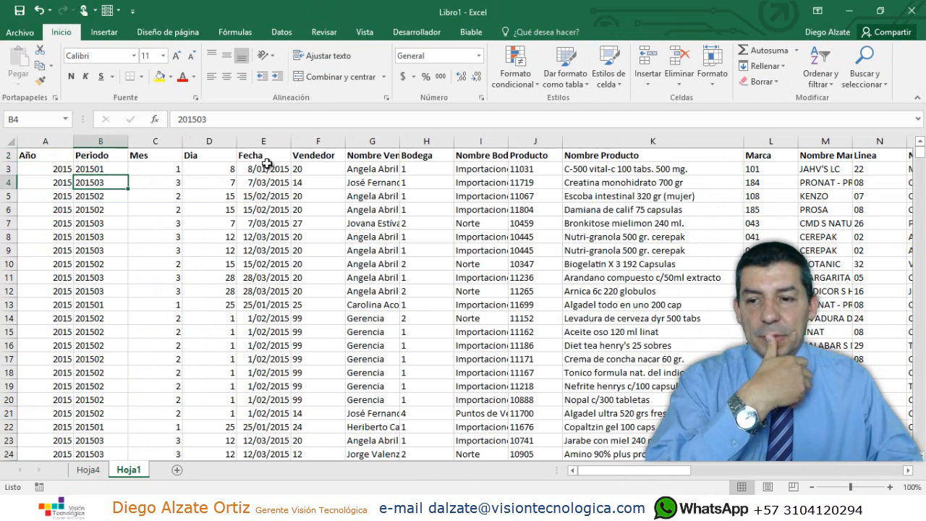
pyautogui.click(270, 182)
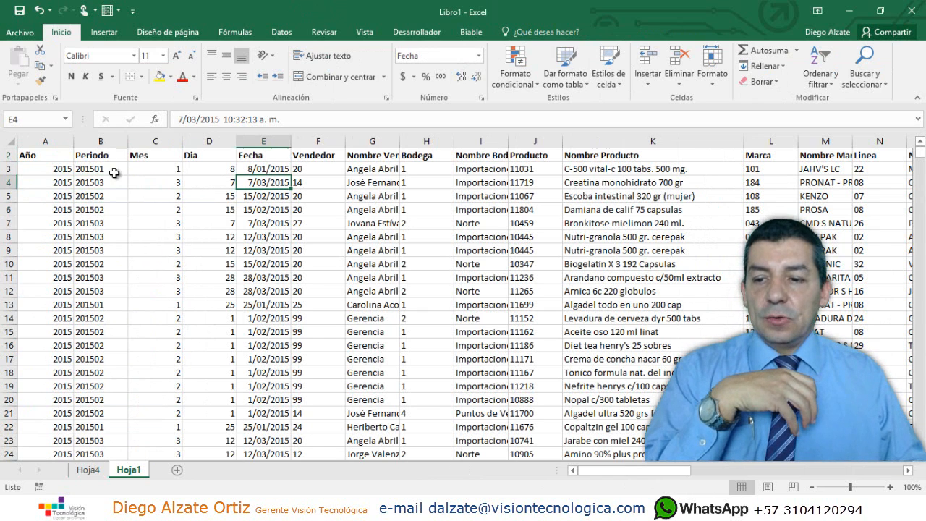
# Step: Replace the Año header in cell A2 with Dia
pyautogui.click(41, 180)
pyautogui.press('Up')
pyautogui.press('Up')
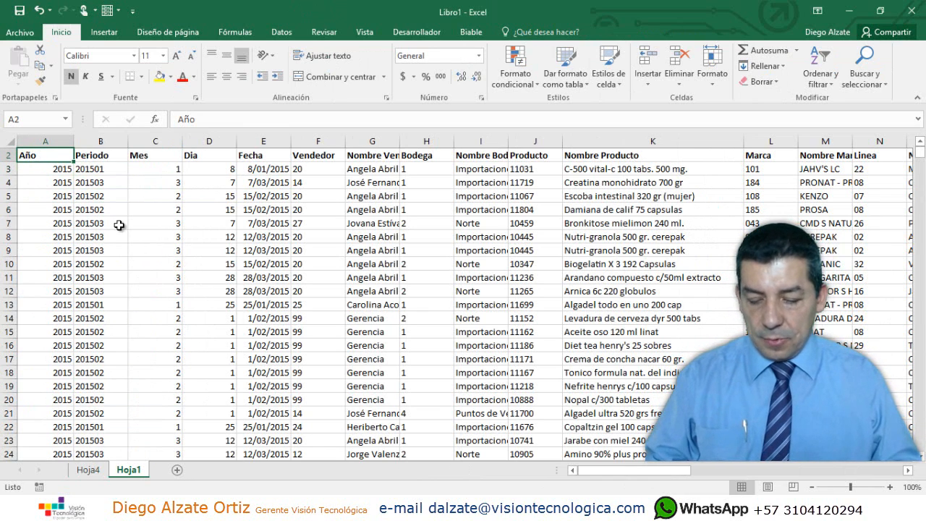
pyautogui.write('Dia')
pyautogui.press('Return')
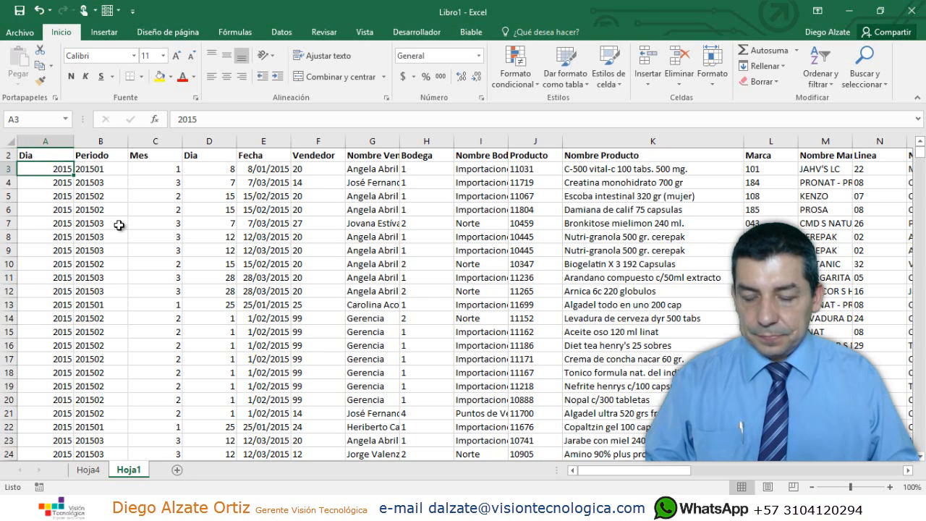
# Step: Enter =DIA(E3) in cell A3 to extract the day from Fecha, and fill the formula down the whole column
pyautogui.write('=')
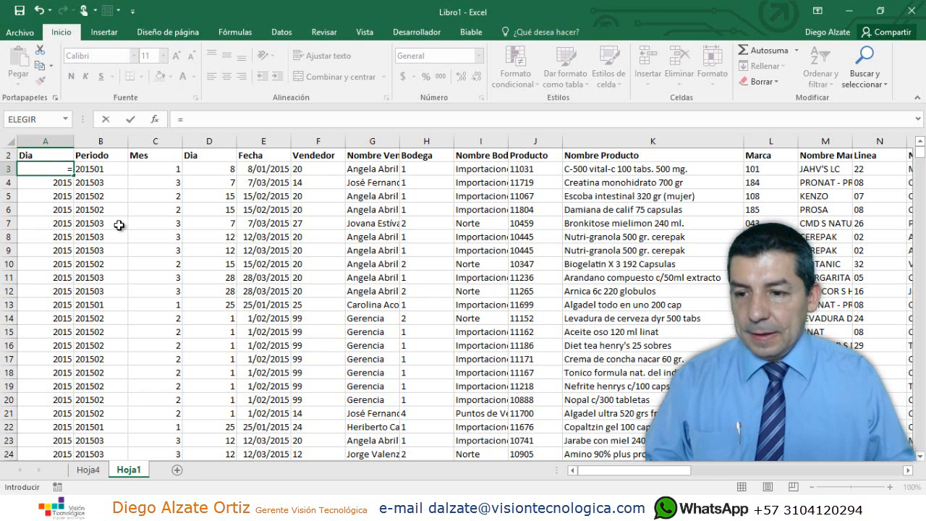
pyautogui.press('Escape')
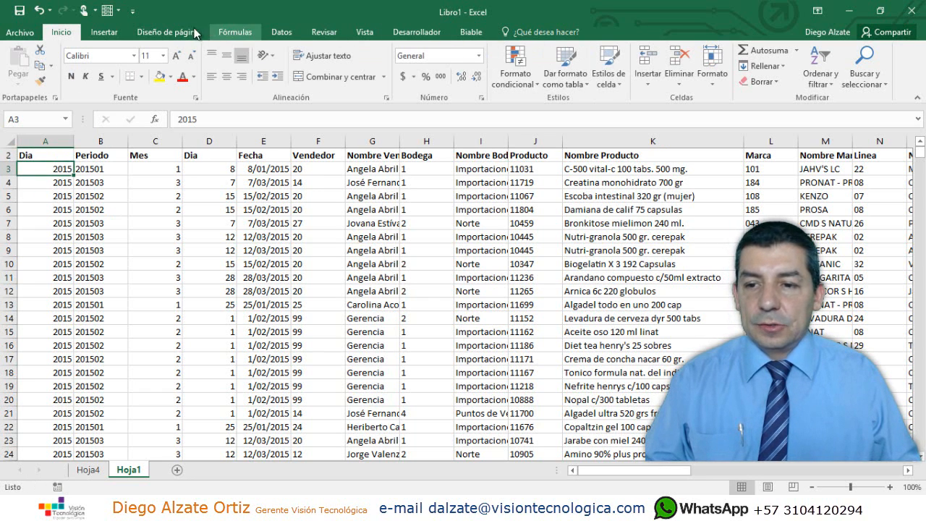
pyautogui.click(232, 32)
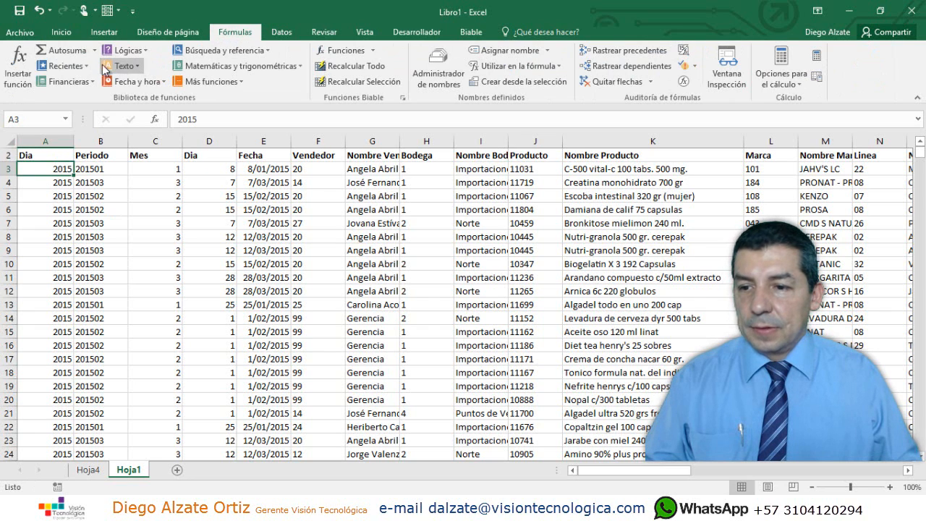
pyautogui.click(165, 83)
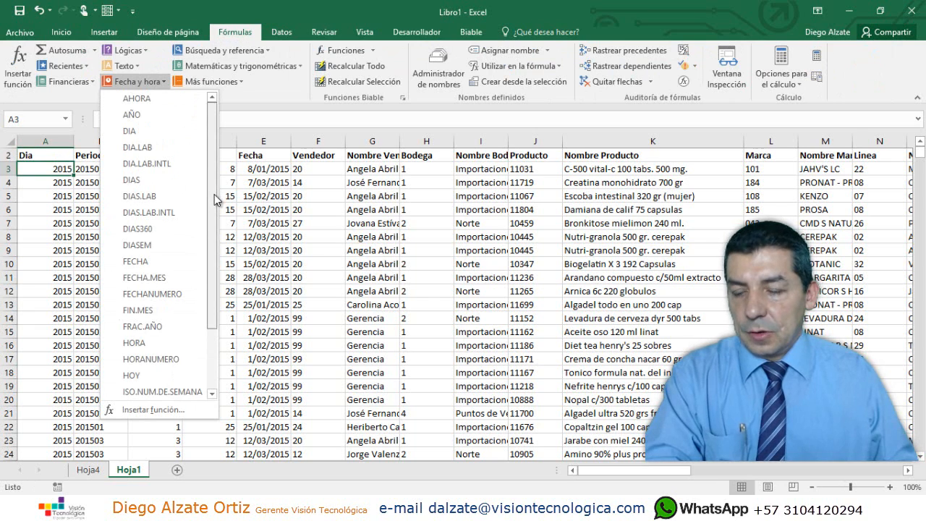
pyautogui.scroll(-1, 209, 192)
pyautogui.click(153, 128)
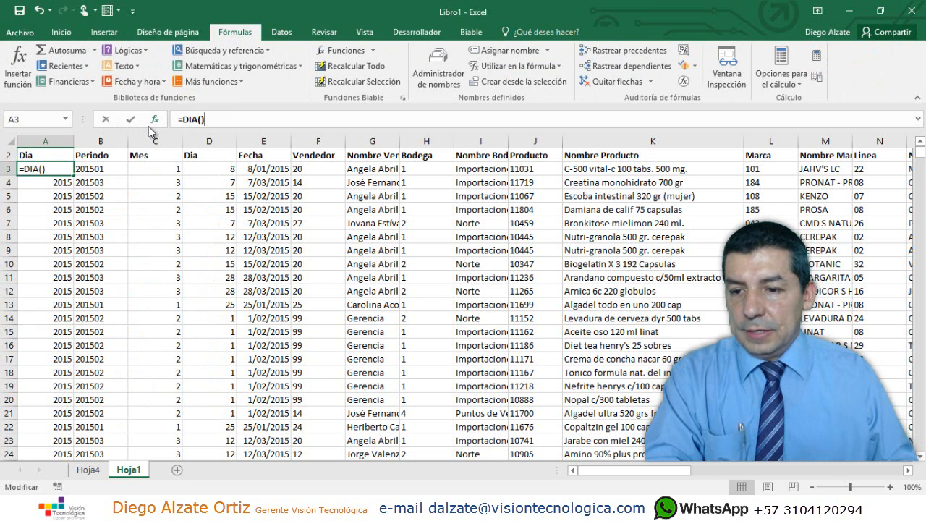
pyautogui.click(263, 169)
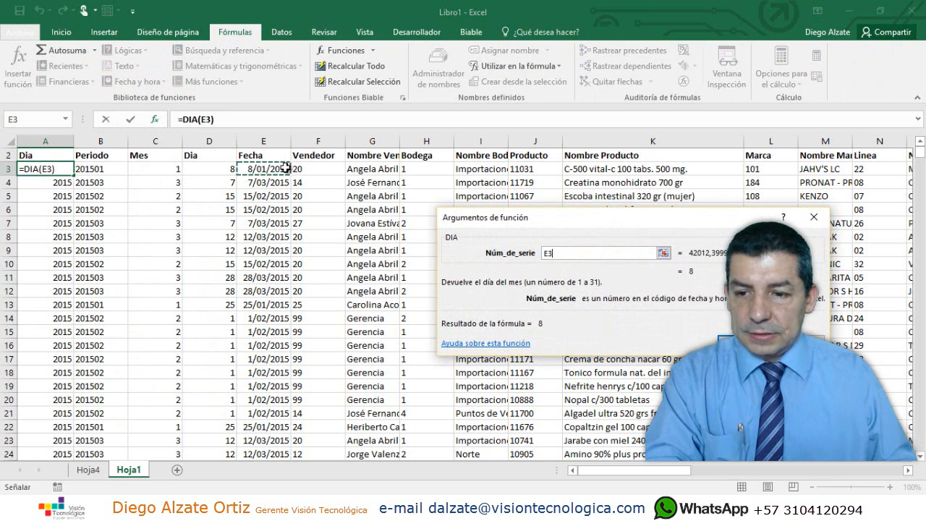
pyautogui.press('Return')
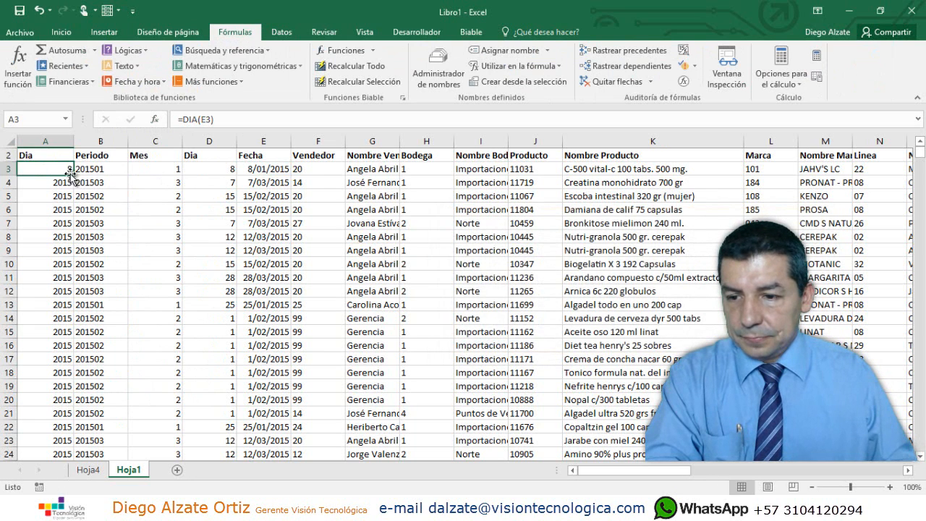
pyautogui.doubleClick(73, 175)
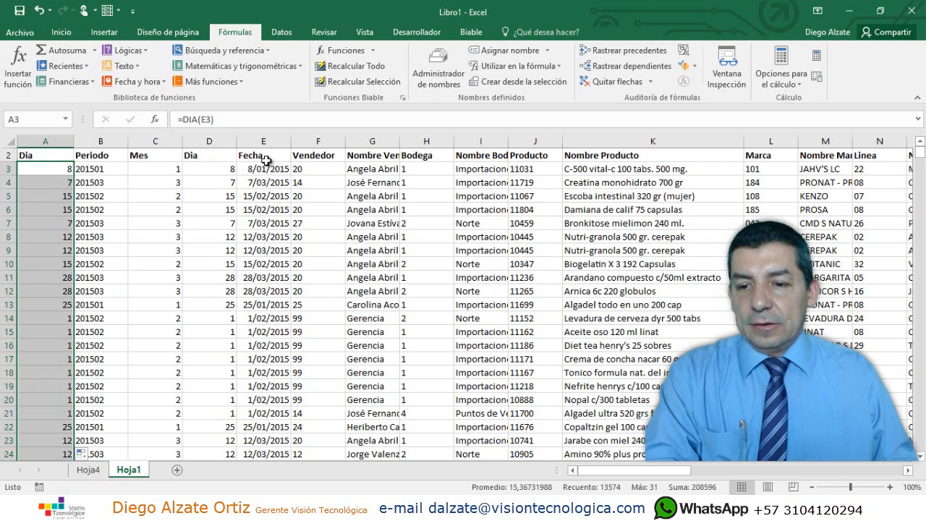
pyautogui.click(265, 180)
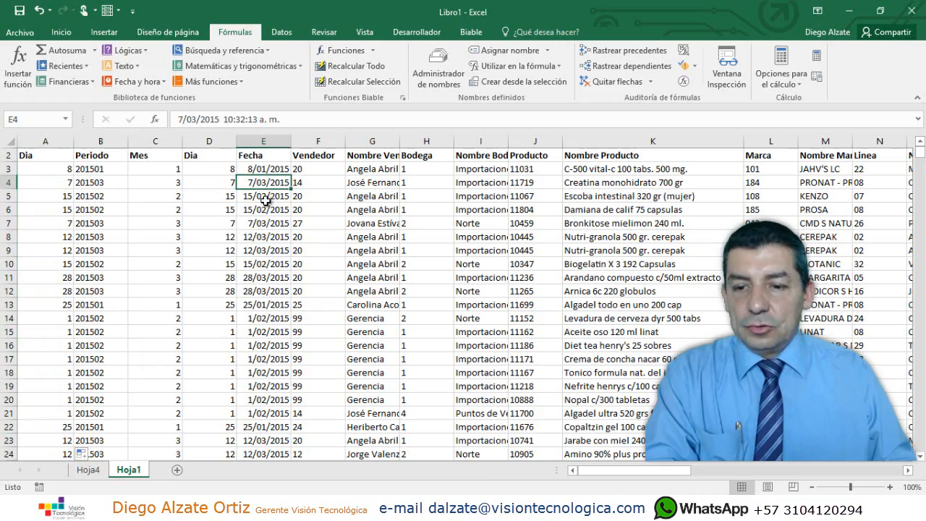
# Step: Clear all the DIA formulas in column A from A3 down, keeping the Dia header
pyautogui.click(45, 170)
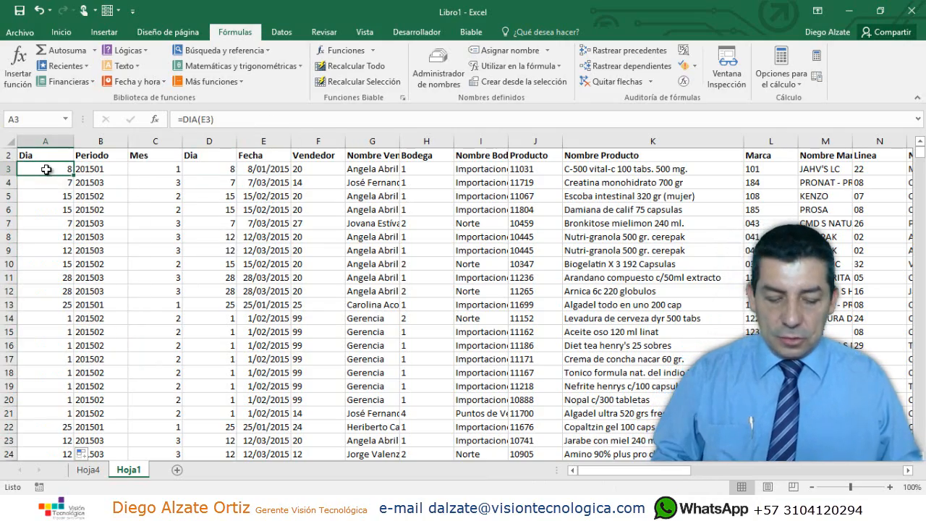
pyautogui.hotkey('ctrl', 'shift', 'Down')
pyautogui.press('Delete')
pyautogui.hotkey('ctrl', 'BackSpace')
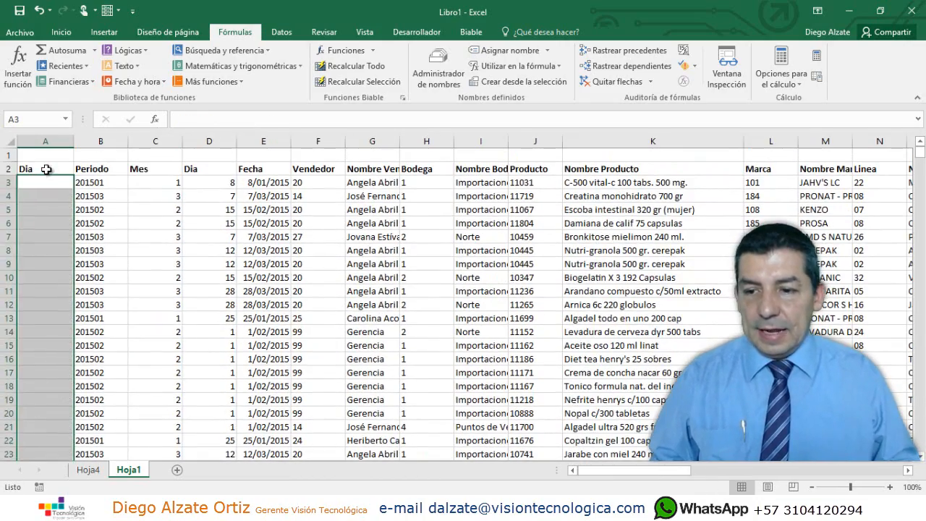
# Step: Enter =DIASEM(E3) in cell A3 to get the weekday number of Fecha, and fill it down the column
pyautogui.write('=dia')
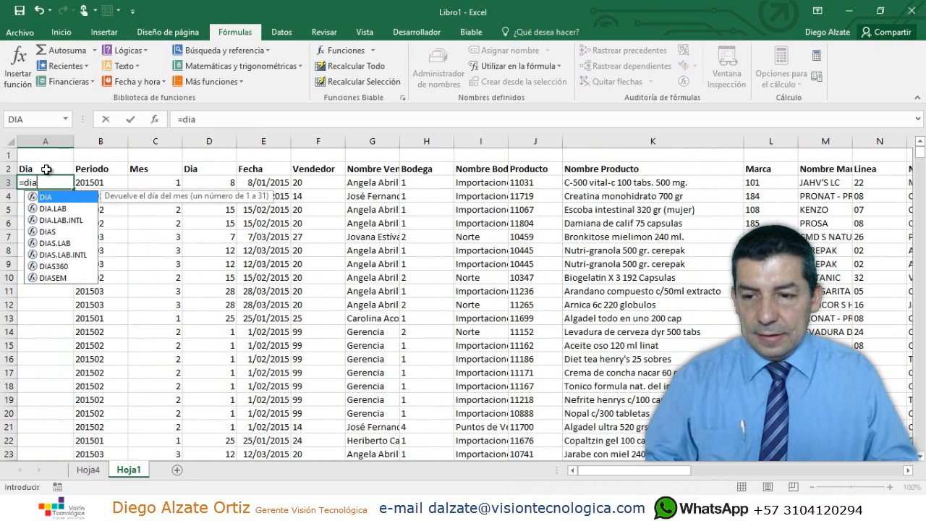
pyautogui.click(76, 279)
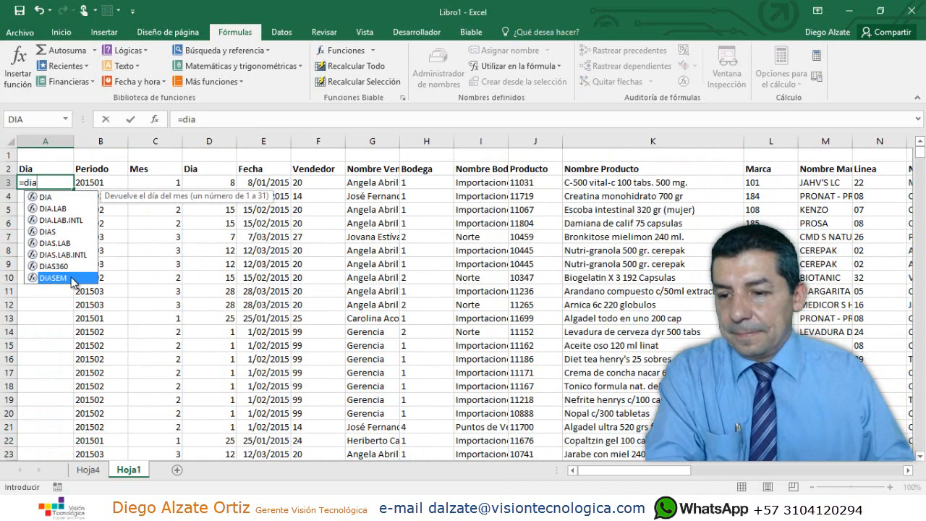
pyautogui.doubleClick(70, 277)
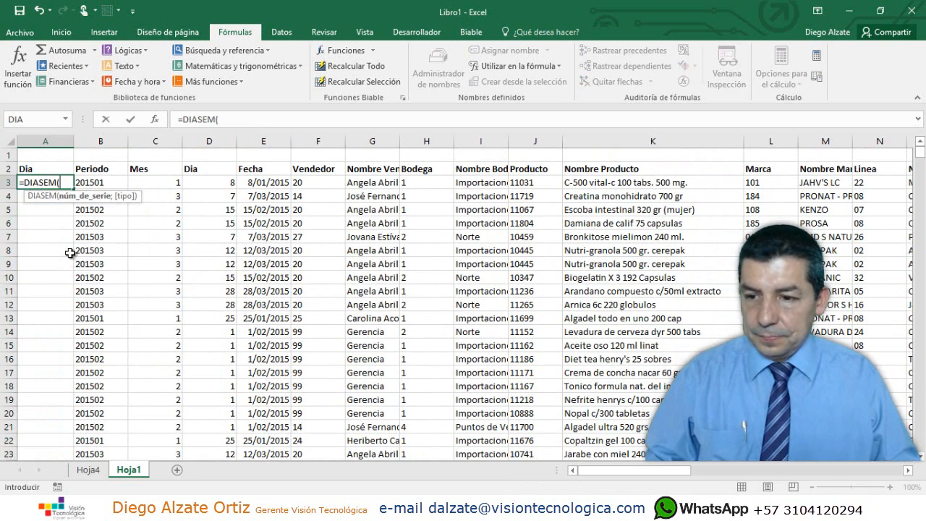
pyautogui.click(250, 186)
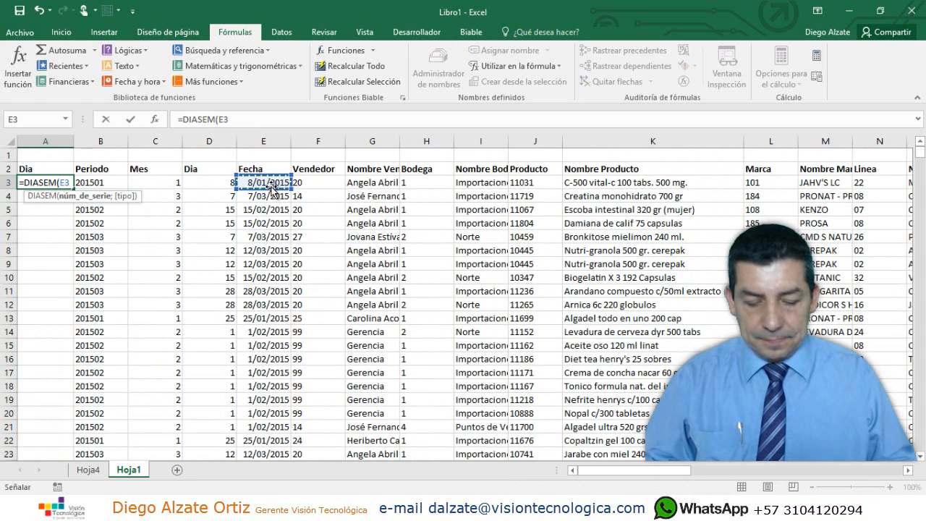
pyautogui.write(')')
pyautogui.press('Return')
pyautogui.click(64, 182)
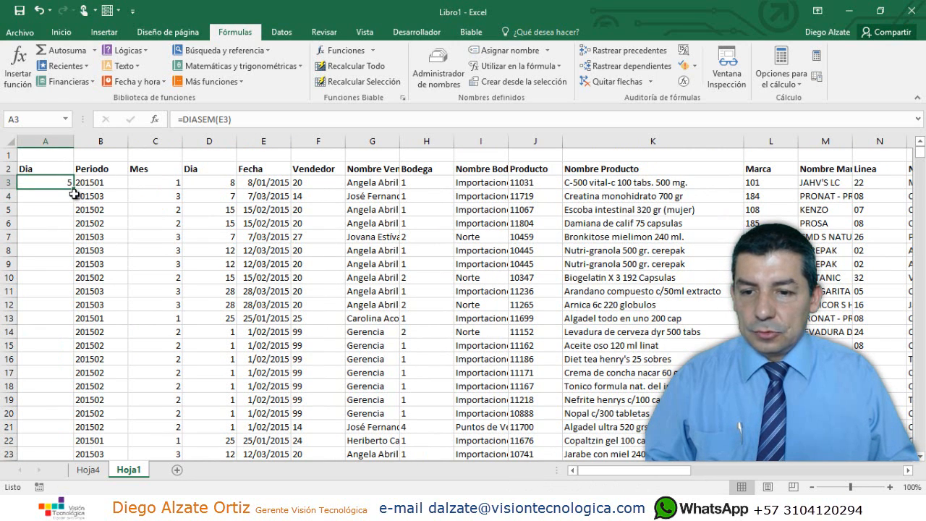
pyautogui.doubleClick(75, 187)
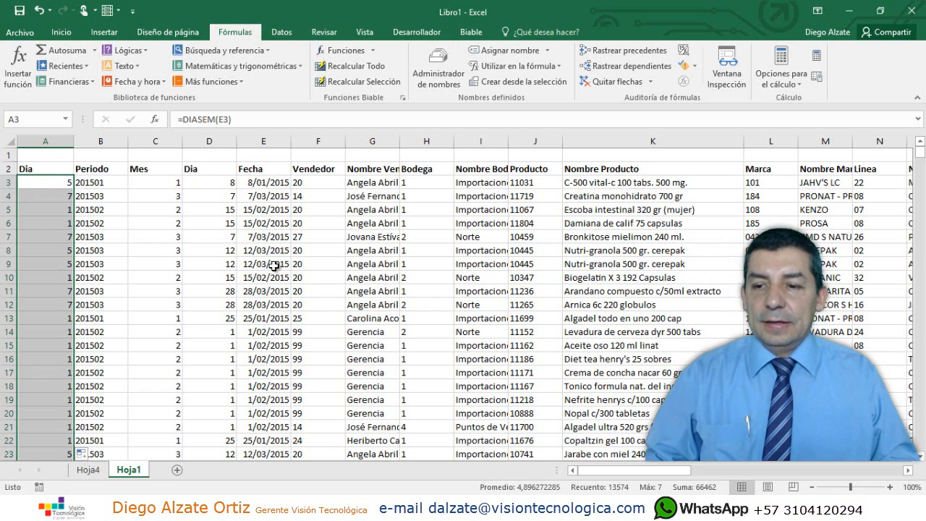
# Step: Apply the custom number format dddd to the filled weekday cells in column A
pyautogui.click(182, 119)
pyautogui.press('Escape')
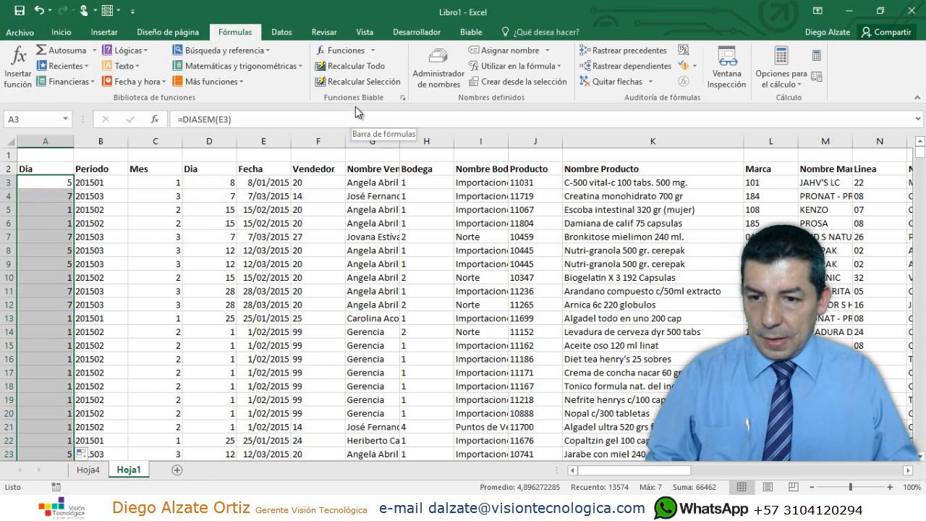
pyautogui.hotkey('ctrl', '1')
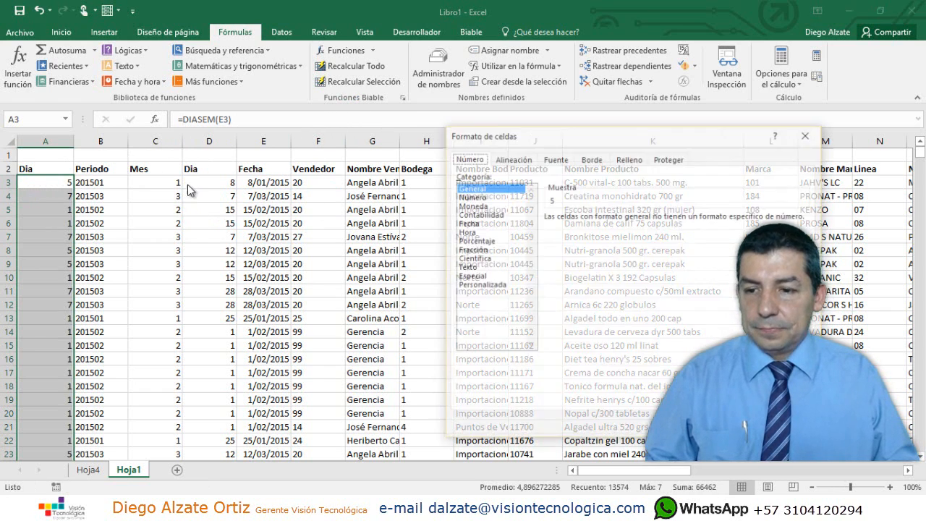
pyautogui.click(489, 284)
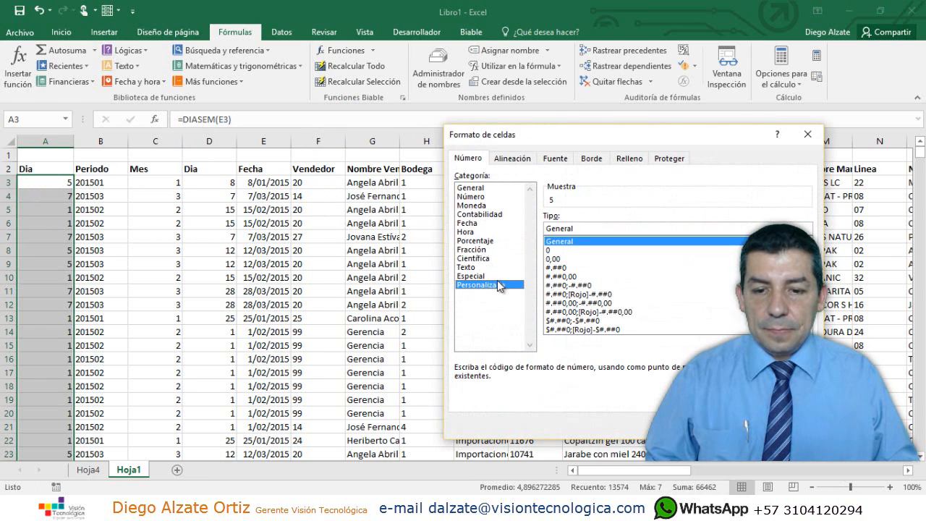
pyautogui.doubleClick(579, 229)
pyautogui.write('dddd')
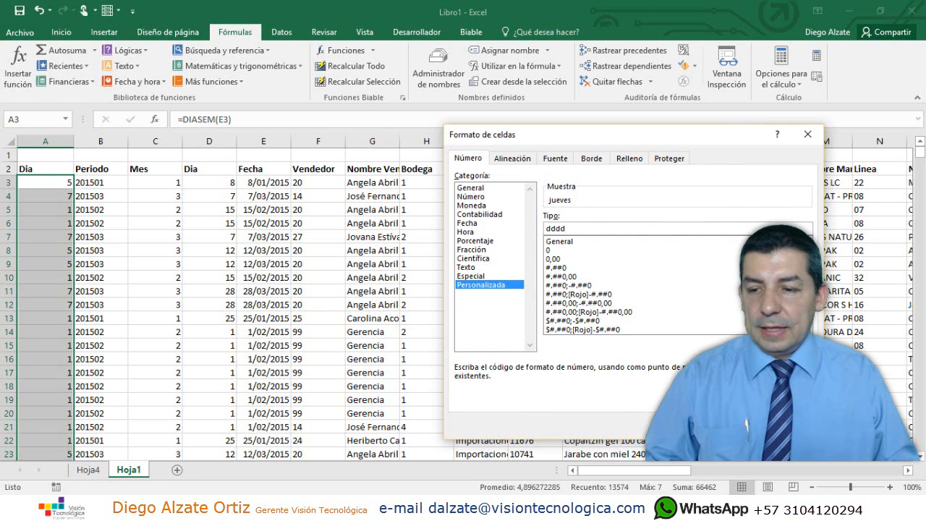
pyautogui.press('Return')
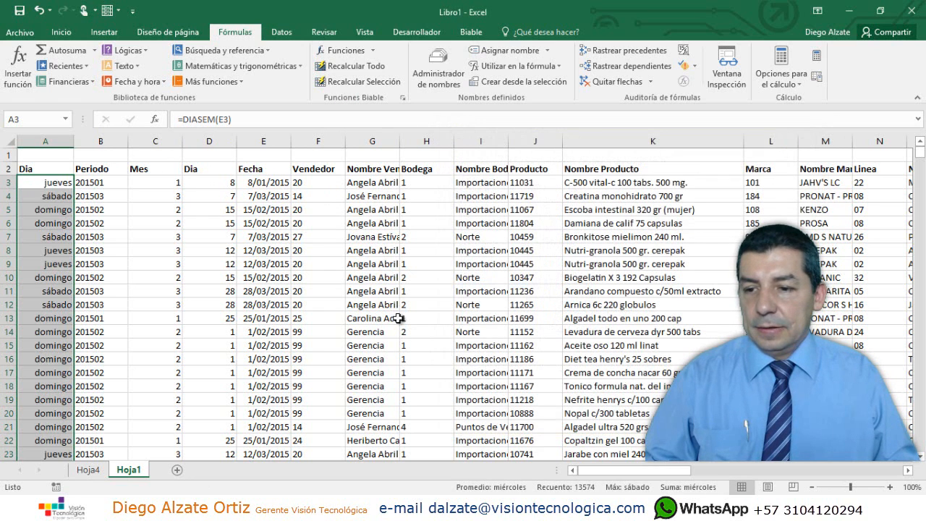
# Step: Examine the weekday names and their DIASEM formulas in column A, going down from A3
pyautogui.click(69, 183)
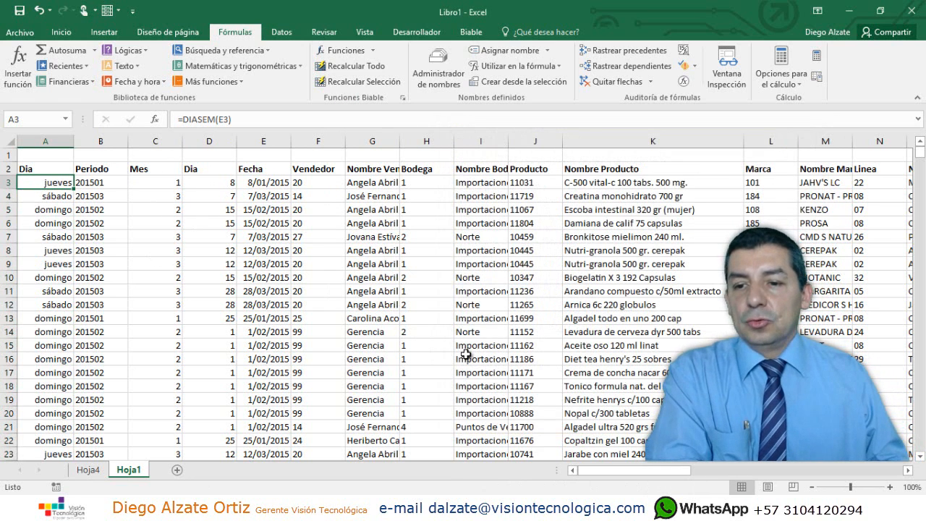
pyautogui.press('Down')
pyautogui.press('Down')
pyautogui.press('Down')
pyautogui.press('Down')
pyautogui.press('Down')
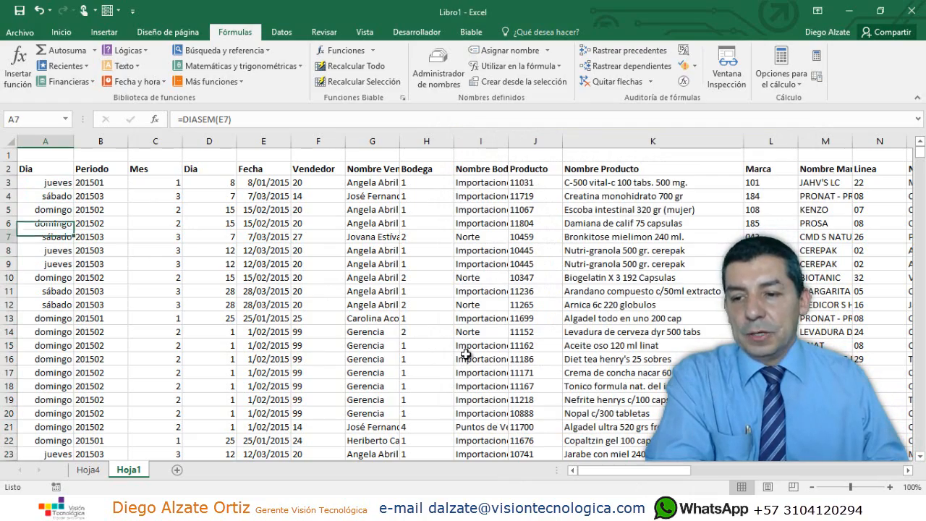
pyautogui.press('Up')
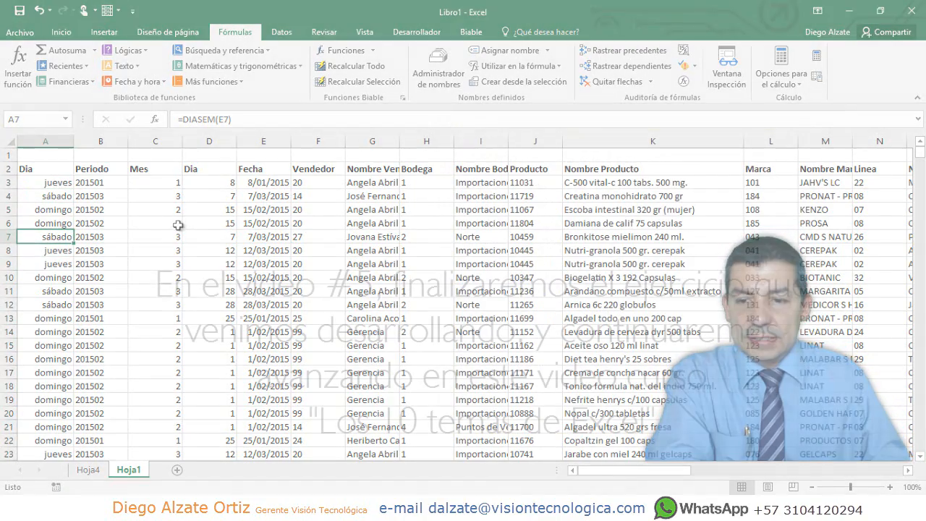